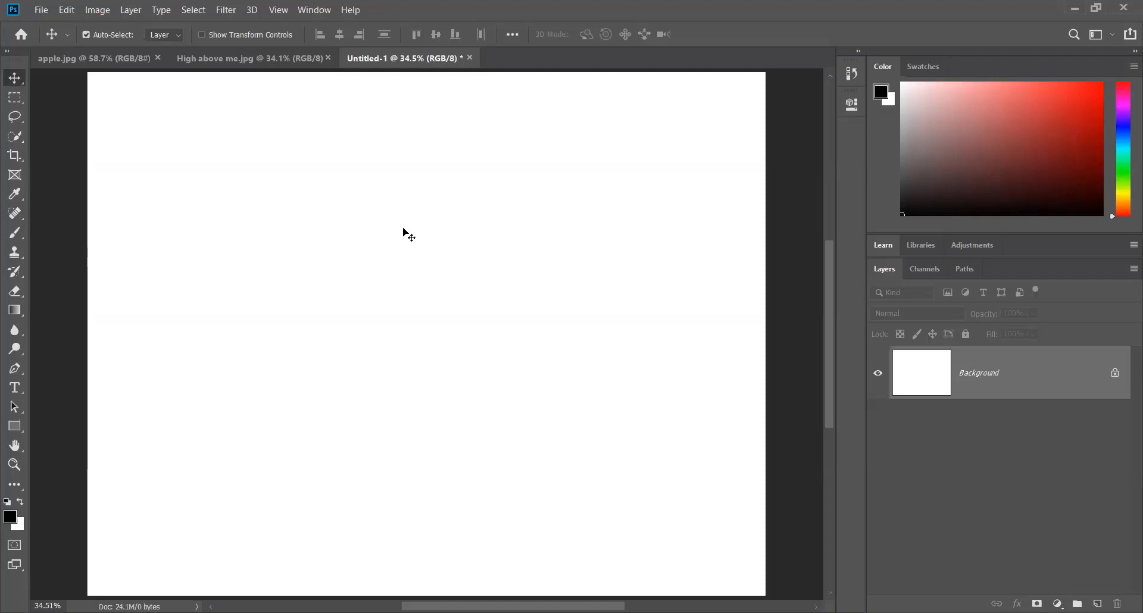
- Activate the Brush tool and cycle the brush size up to 700 px and down again, finishing at 500 px
{"action": "left_click", "coordinate": [20, 238]}
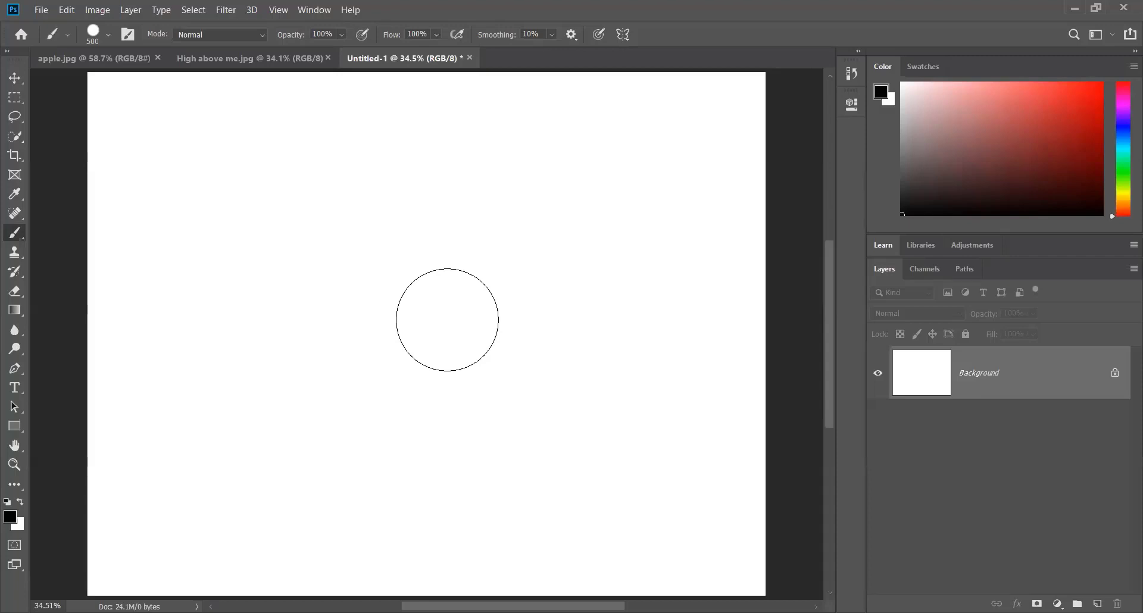
{"action": "key", "text": "bracketright"}
{"action": "key", "text": "bracketright"}
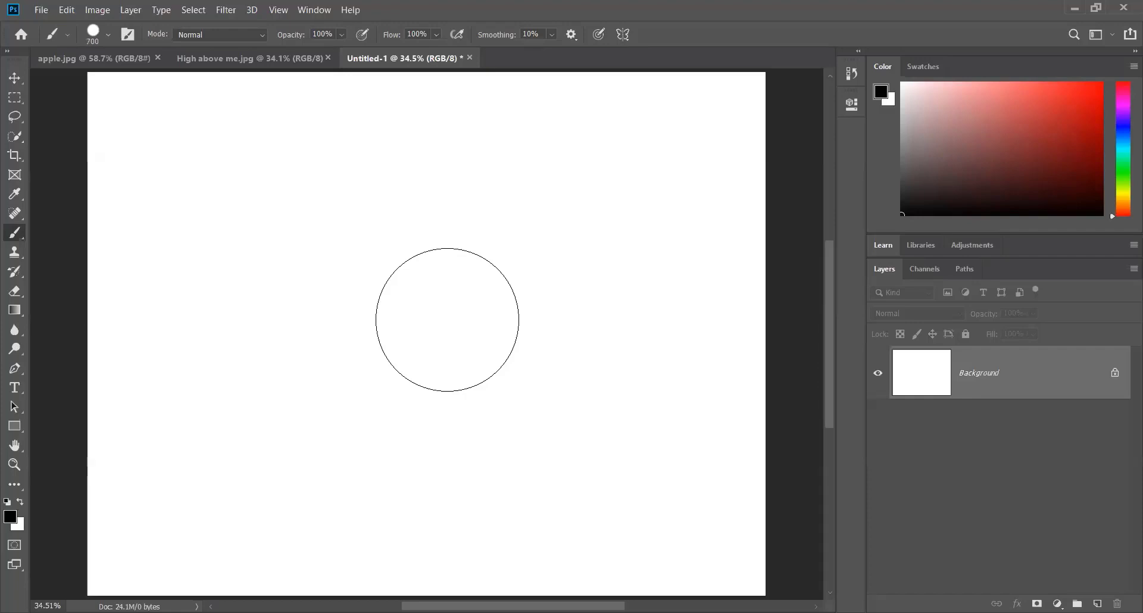
{"action": "key", "text": "bracketleft"}
{"action": "key", "text": "bracketleft"}
{"action": "key", "text": "bracketright"}
{"action": "key", "text": "bracketright"}
{"action": "key", "text": "bracketleft"}
{"action": "key", "text": "bracketleft"}
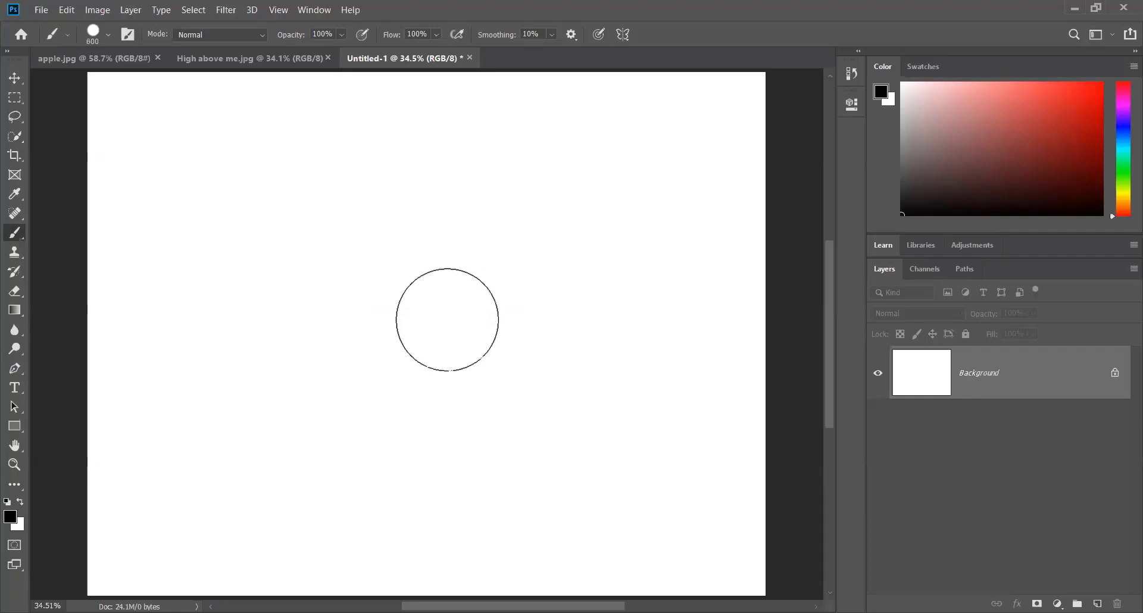
{"action": "key", "text": "bracketright"}
{"action": "key", "text": "bracketright"}
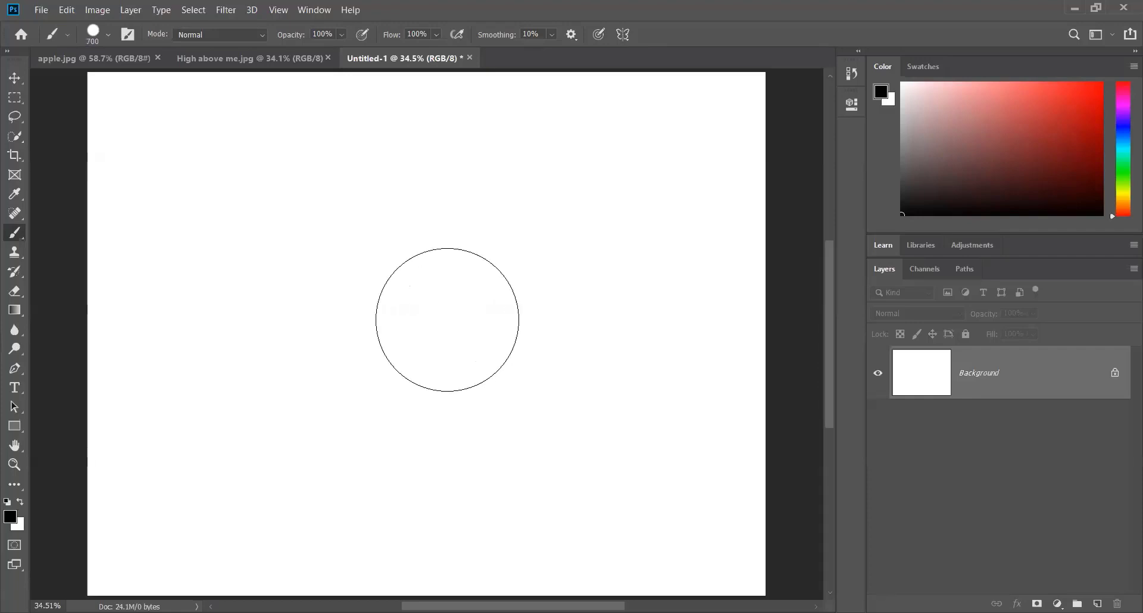
{"action": "key", "text": "bracketleft"}
{"action": "key", "text": "bracketright"}
{"action": "key", "text": "bracketright"}
{"action": "key", "text": "bracketleft"}
{"action": "key", "text": "bracketleft"}
{"action": "key", "text": "bracketleft"}
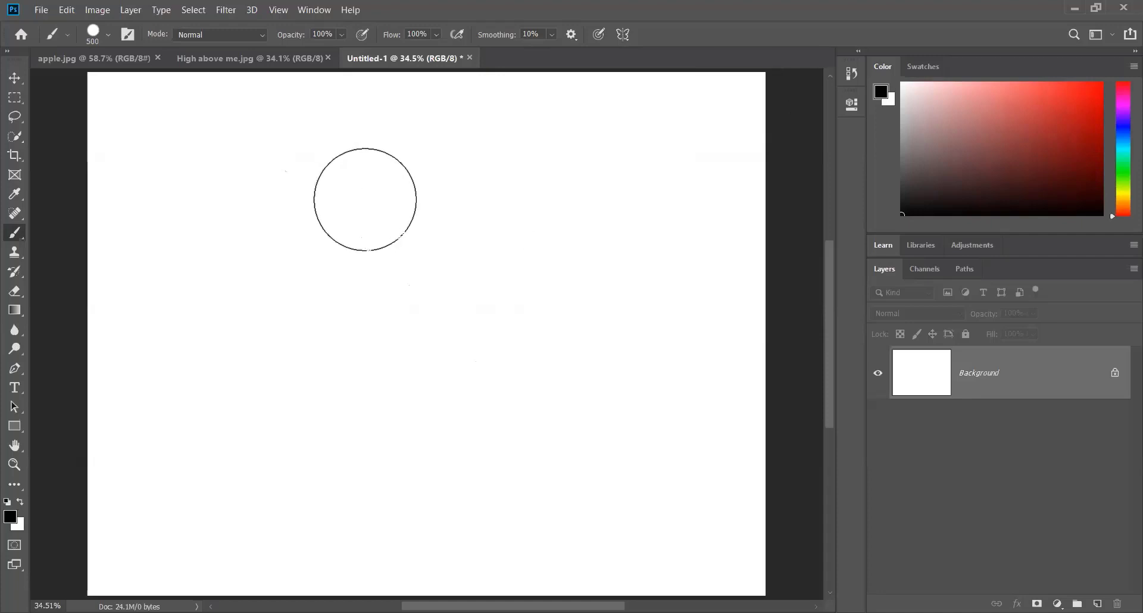
- Choose the Soft Round brush from General Brushes, keeping its size at 500 px, and reopen the brush settings
{"action": "right_click", "coordinate": [365, 199]}
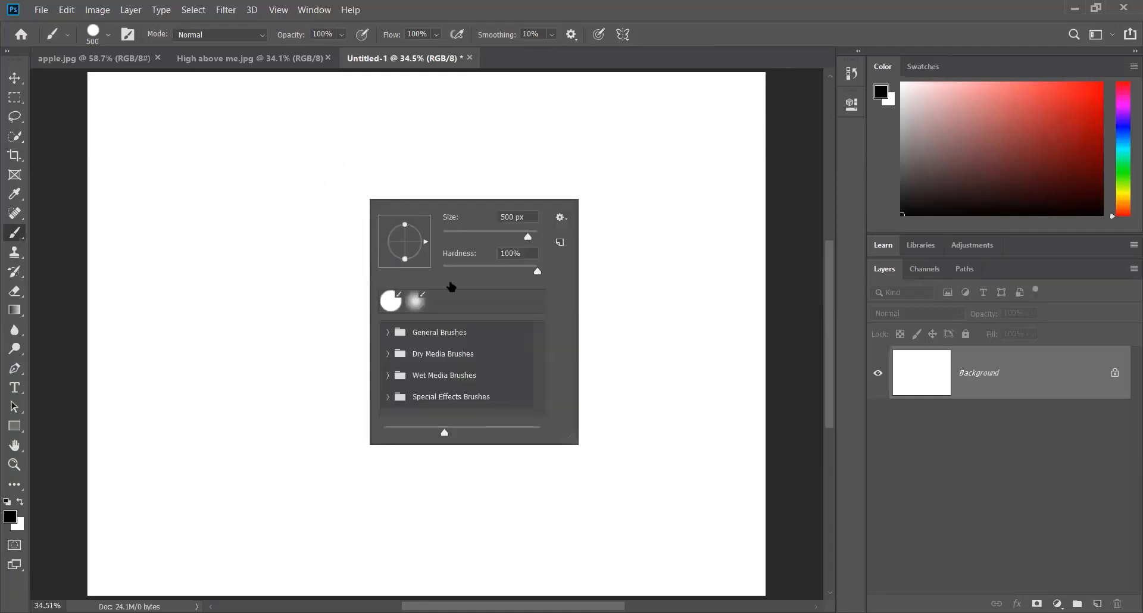
{"action": "left_click", "coordinate": [388, 332]}
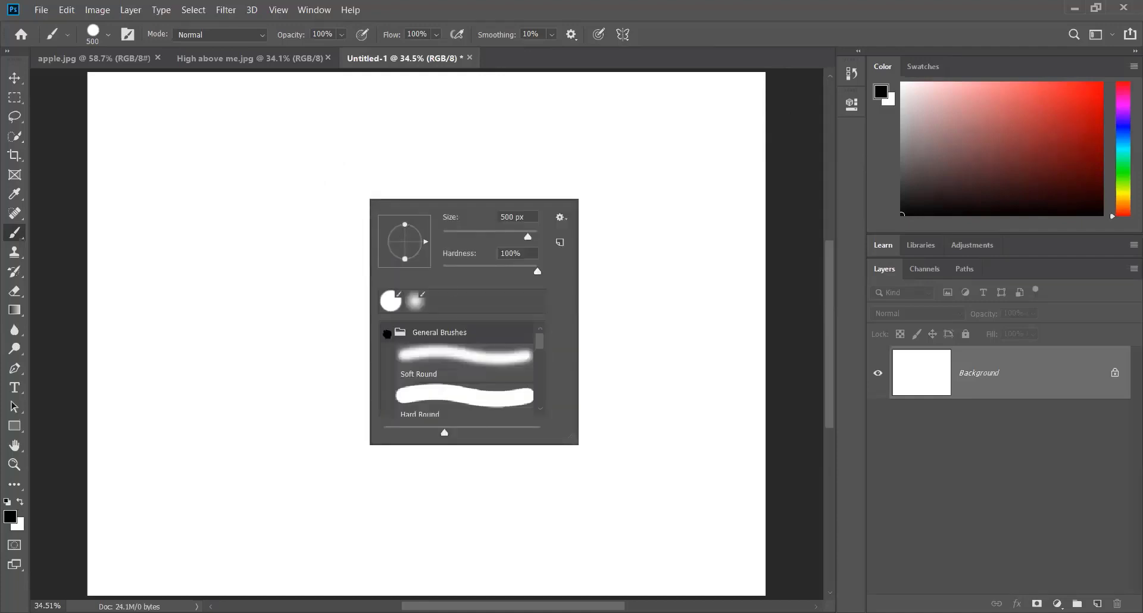
{"action": "left_click", "coordinate": [461, 350]}
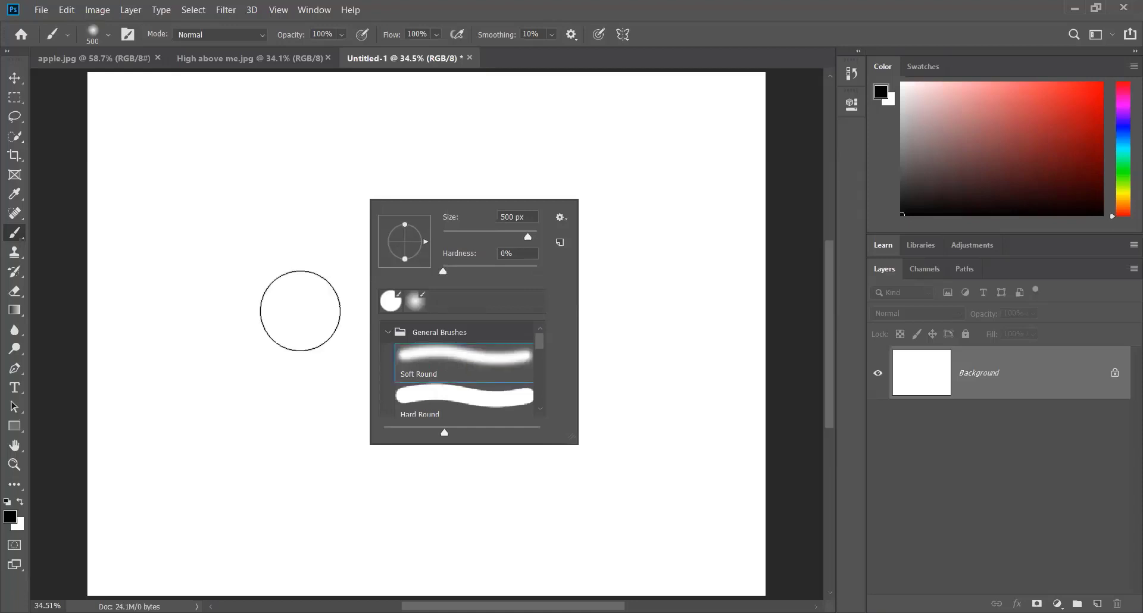
{"action": "left_click", "coordinate": [295, 305]}
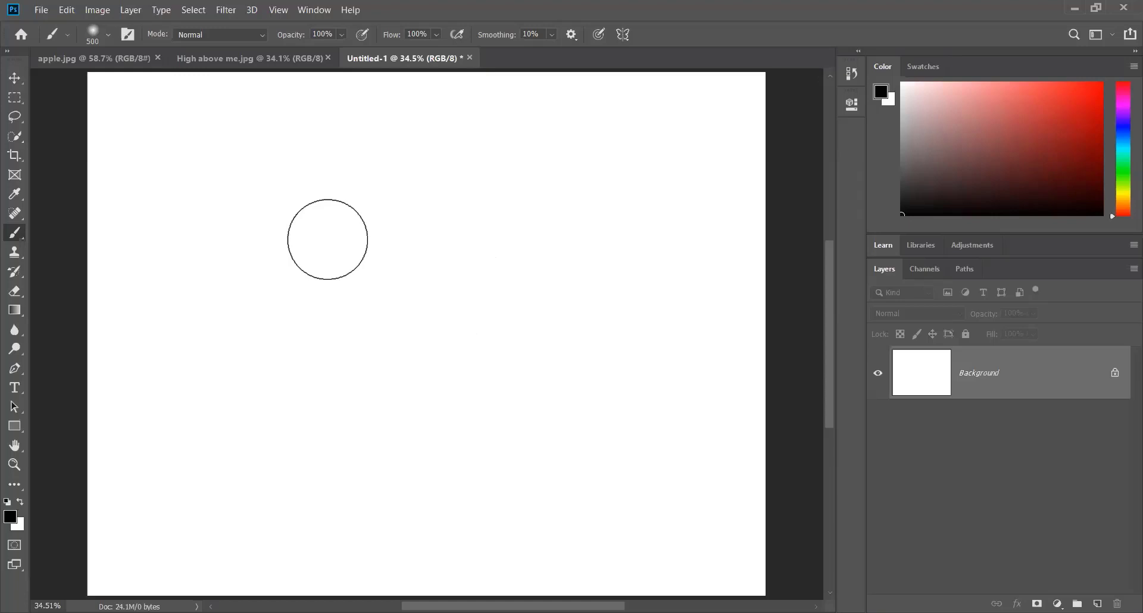
{"action": "right_click", "coordinate": [327, 239]}
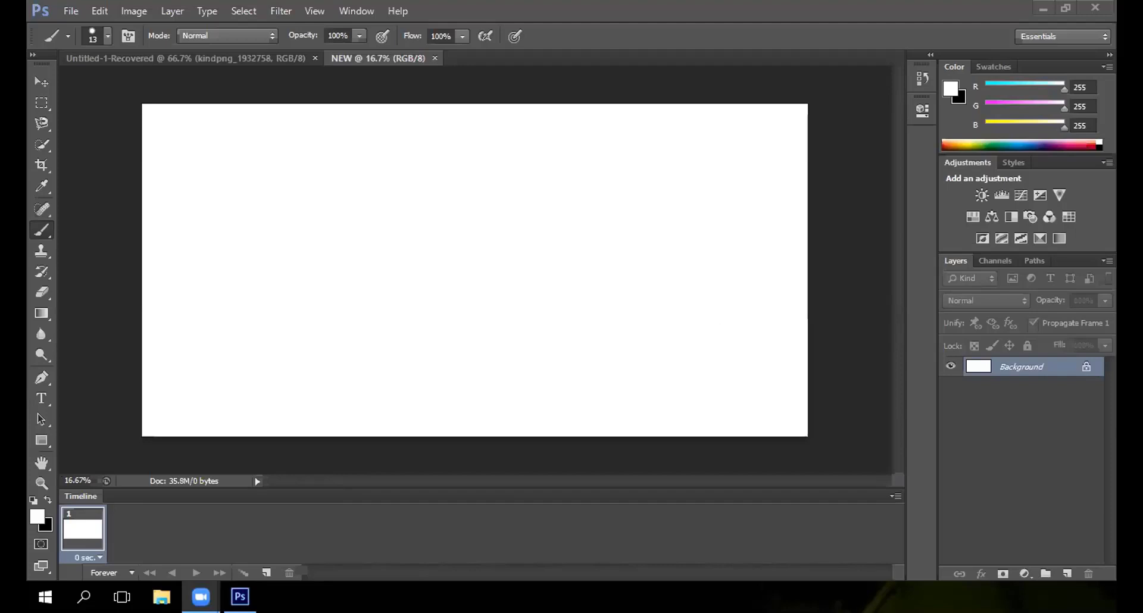
- Collapse the Timeline below the canvas of the NEW document
{"action": "mouse_move", "coordinate": [239, 597]}
{"action": "left_click", "coordinate": [84, 494]}
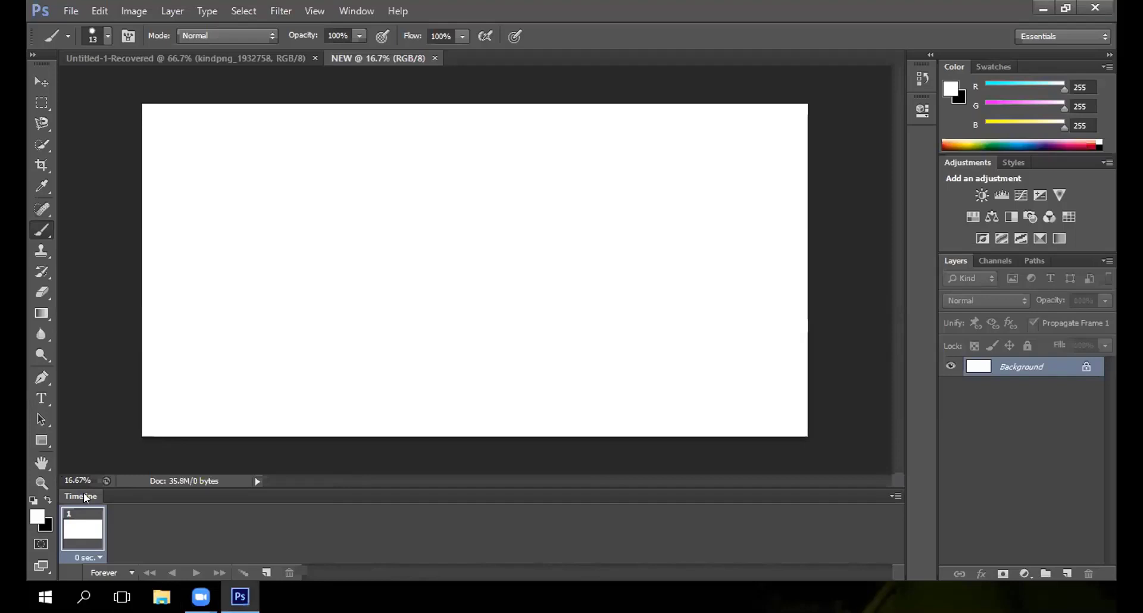
{"action": "double_click", "coordinate": [83, 494]}
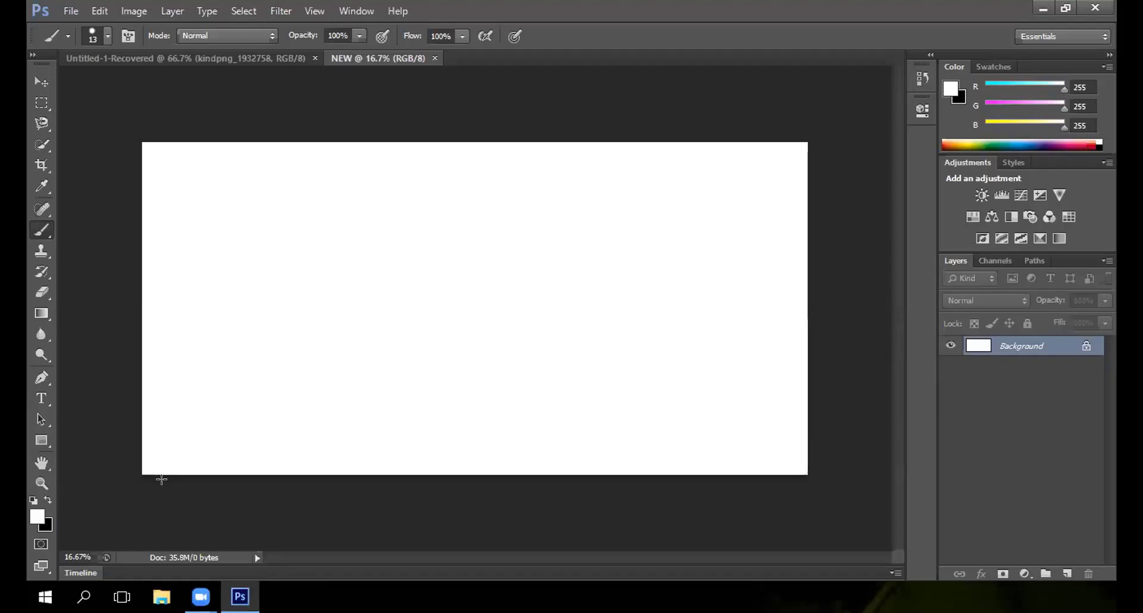
{"action": "right_click", "coordinate": [32, 232]}
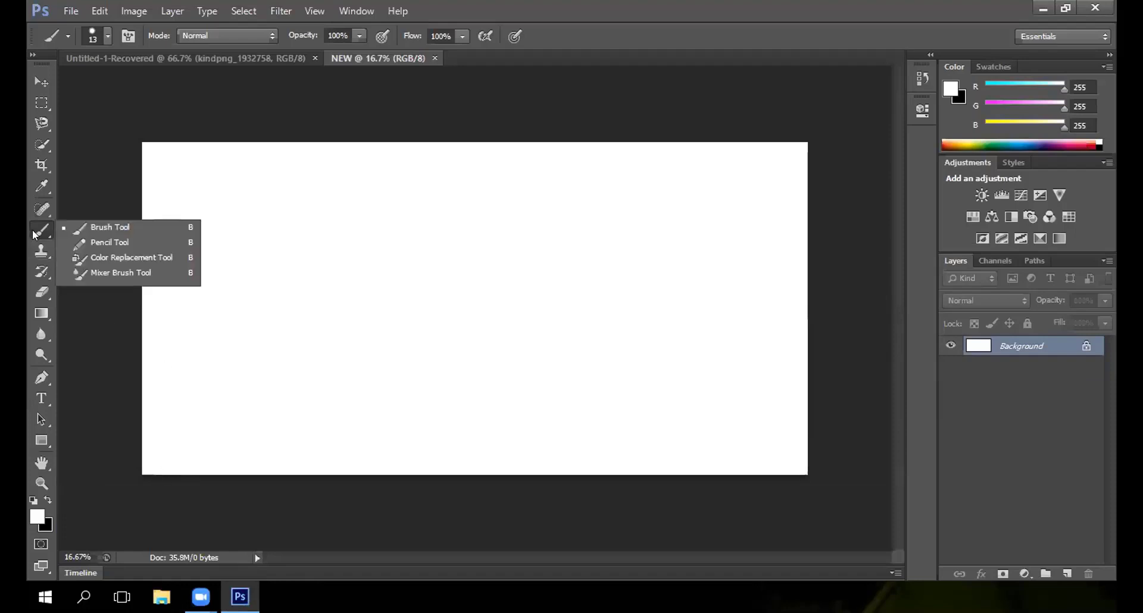
{"action": "left_click", "coordinate": [222, 228]}
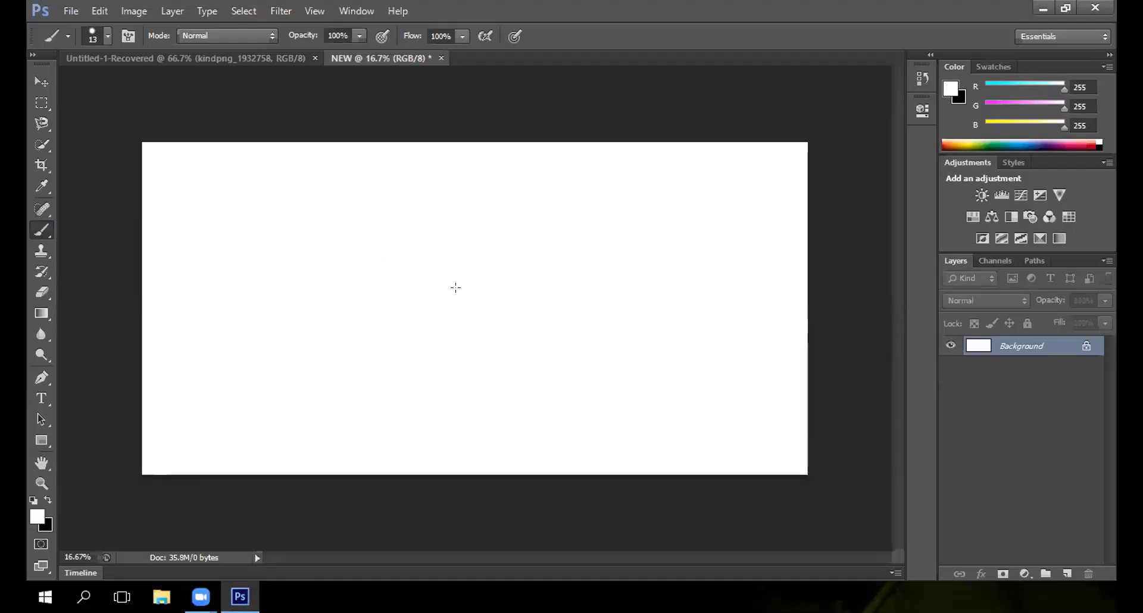
{"action": "right_click", "coordinate": [455, 288]}
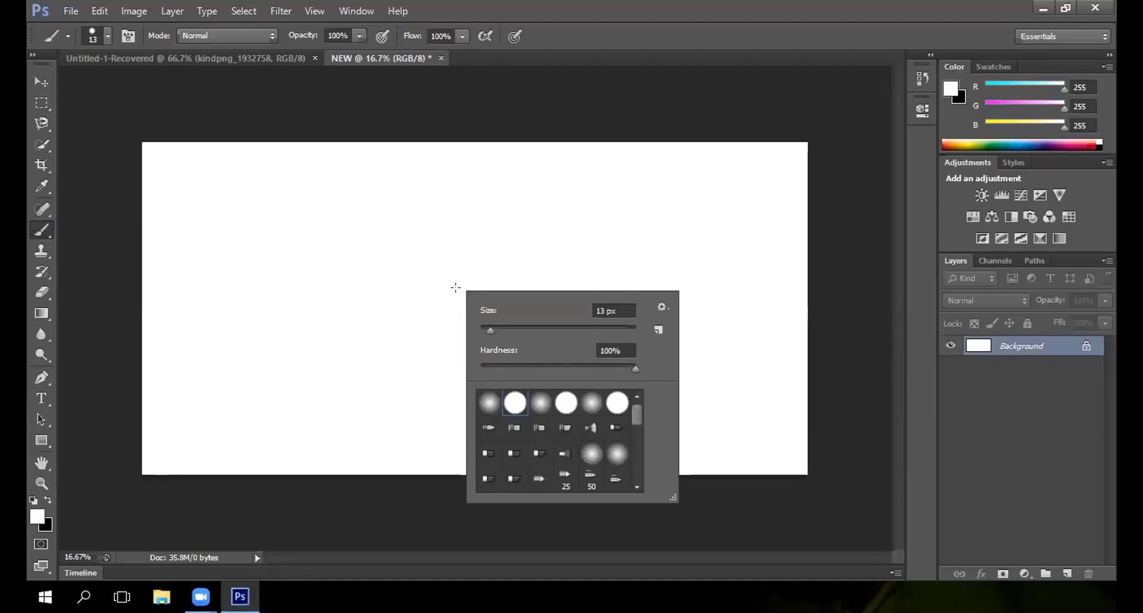
{"action": "key", "text": "Escape"}
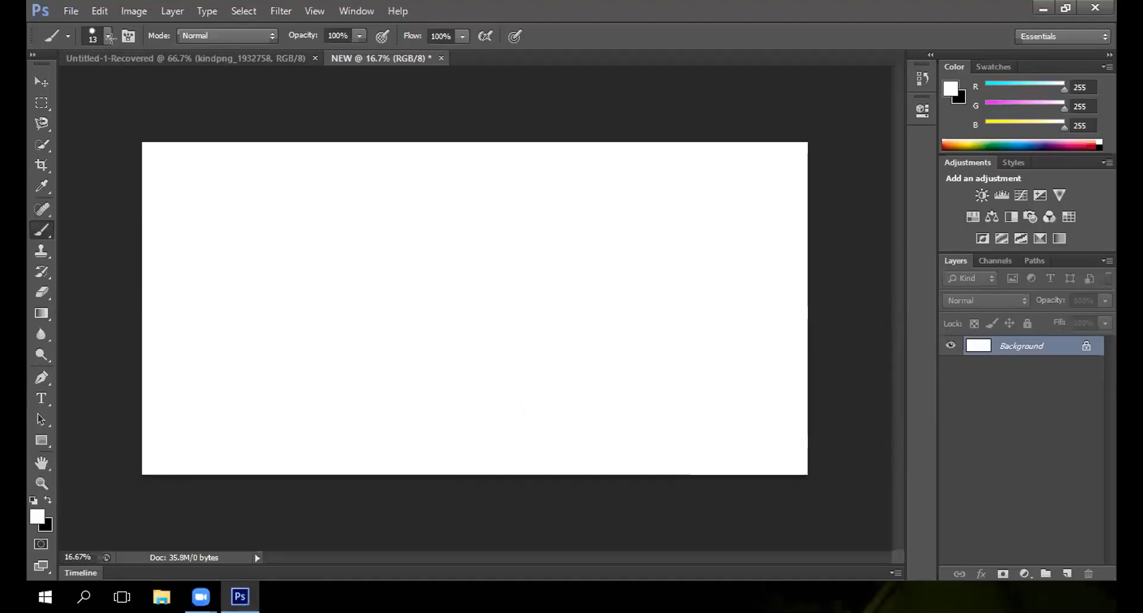
{"action": "right_click", "coordinate": [364, 262]}
{"action": "key", "text": "Escape"}
- Set the hard round brush's size to 187 px in the NEW document
{"action": "left_click", "coordinate": [108, 35]}
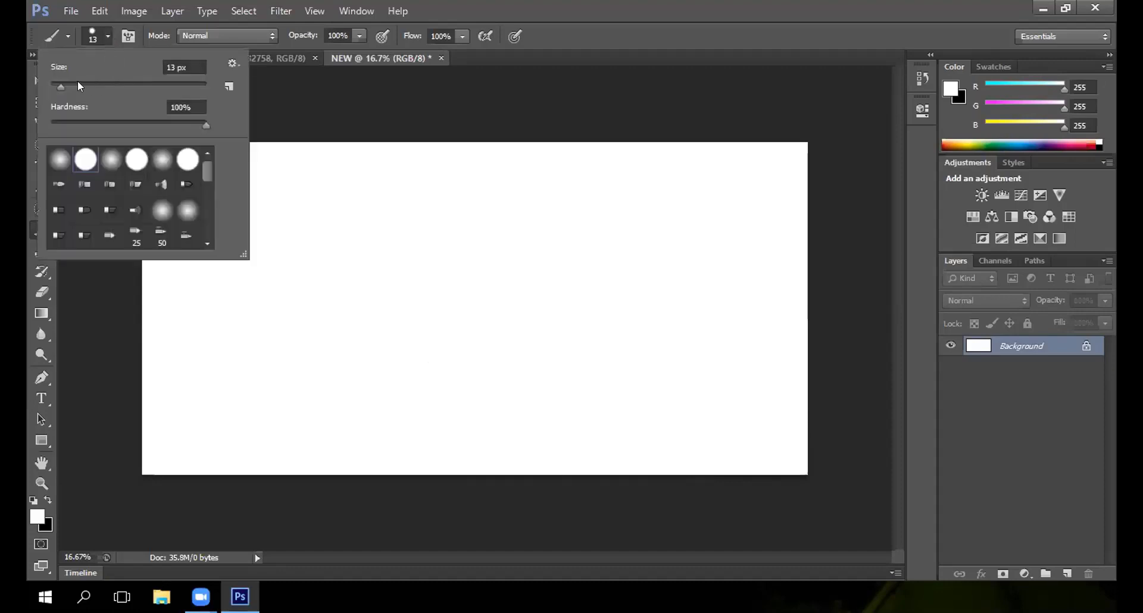
{"action": "left_click_drag", "start_coordinate": [77, 83], "coordinate": [106, 83]}
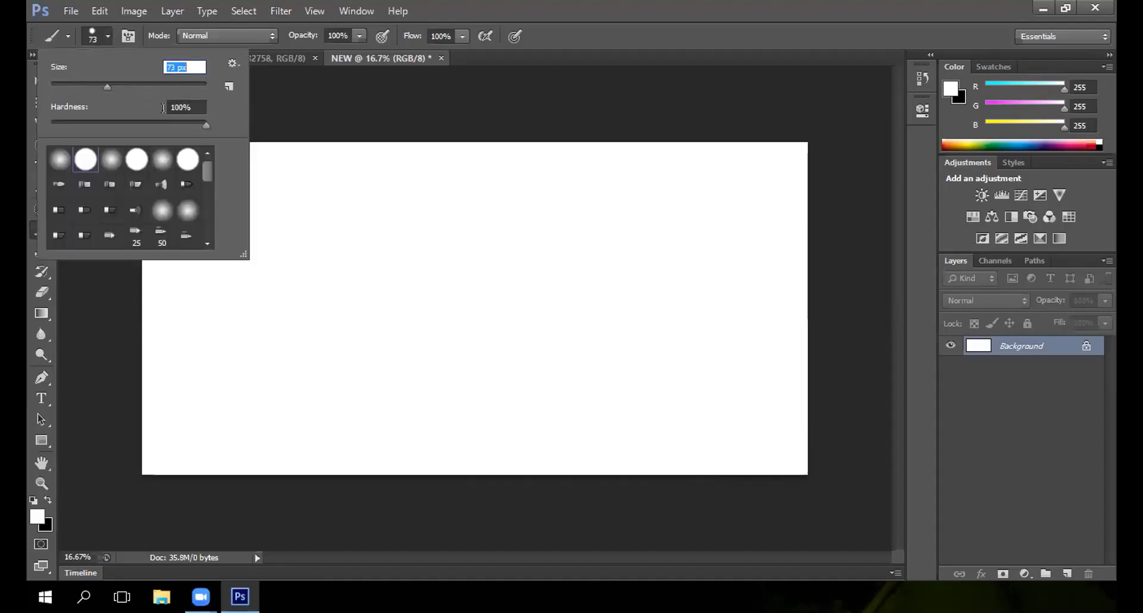
{"action": "left_click", "coordinate": [159, 84]}
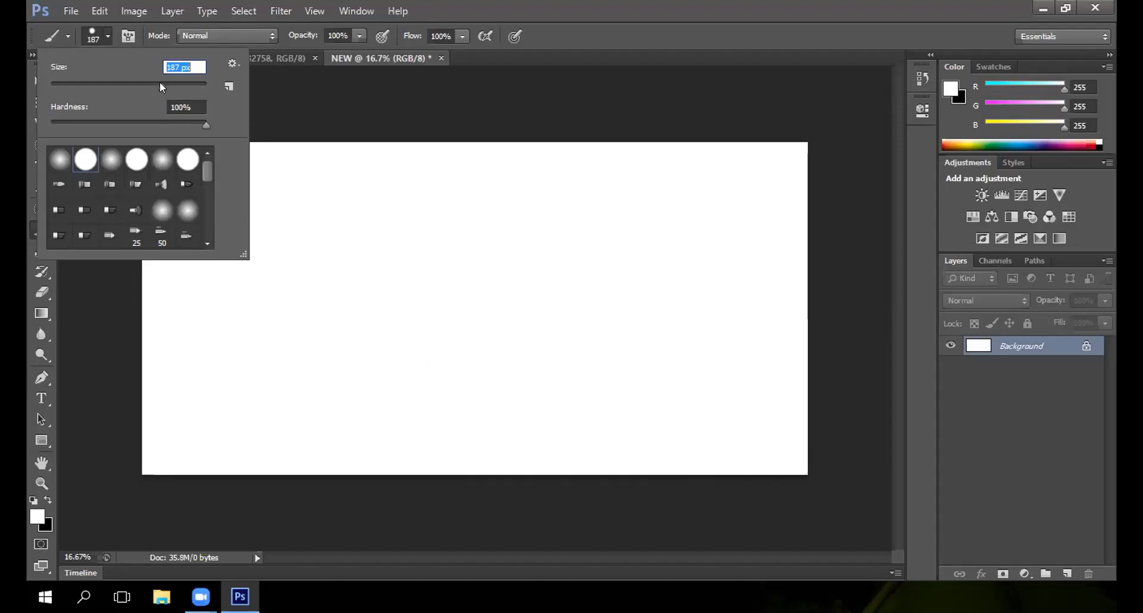
{"action": "left_click", "coordinate": [441, 263]}
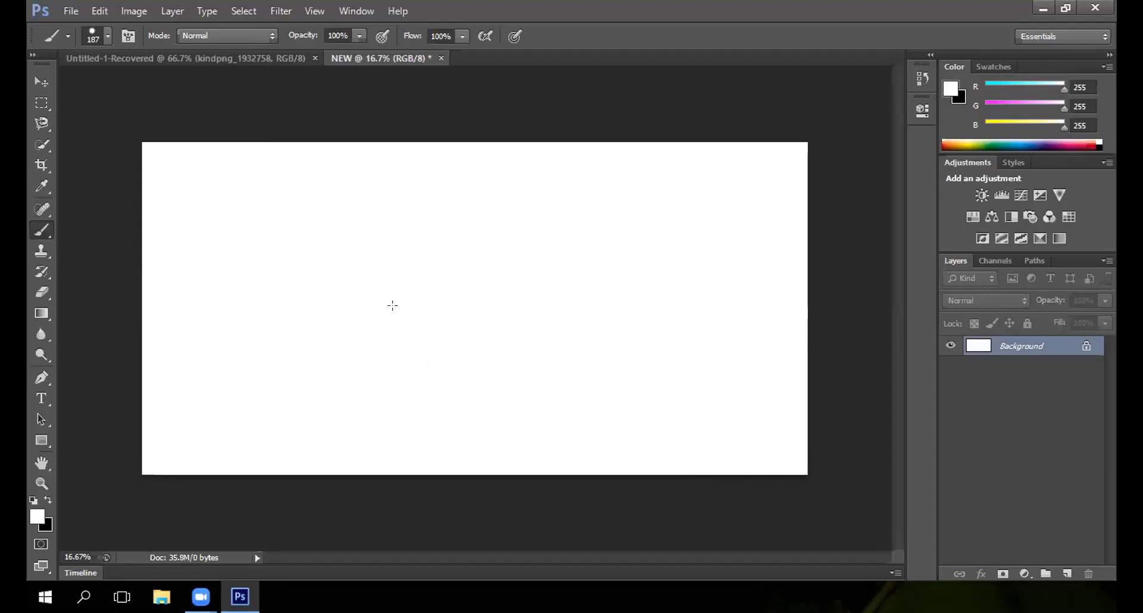
- Adjust the brush size in increments to 250 px and activate the healing brush tool
{"action": "key", "text": "bracketright"}
{"action": "key", "text": "bracketleft"}
{"action": "mouse_move", "coordinate": [239, 597]}
{"action": "left_click", "coordinate": [41, 212]}
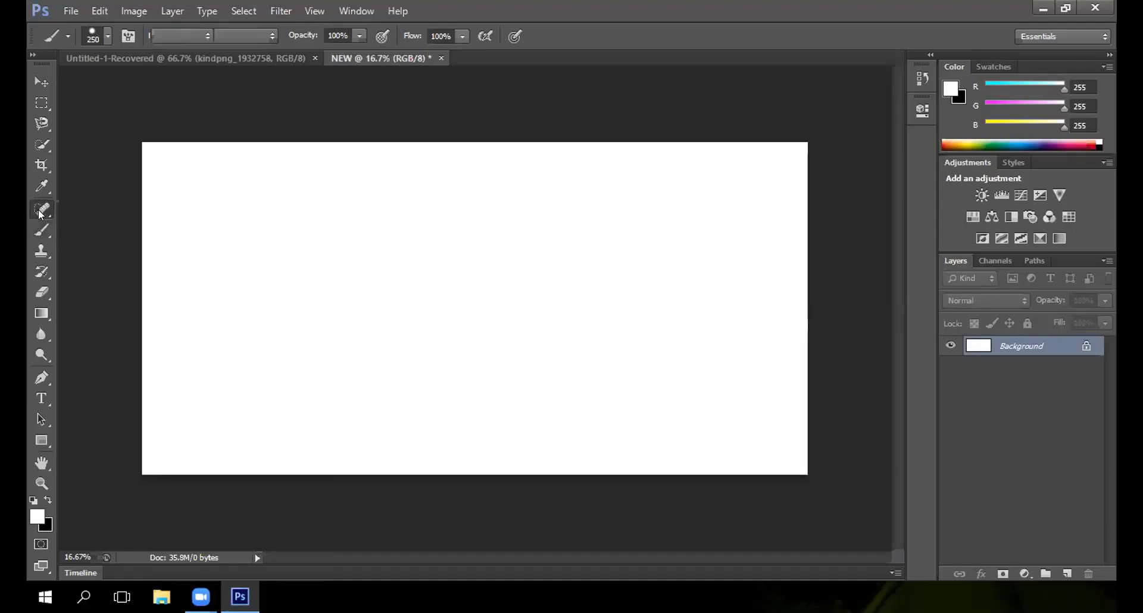
{"action": "left_click", "coordinate": [41, 212]}
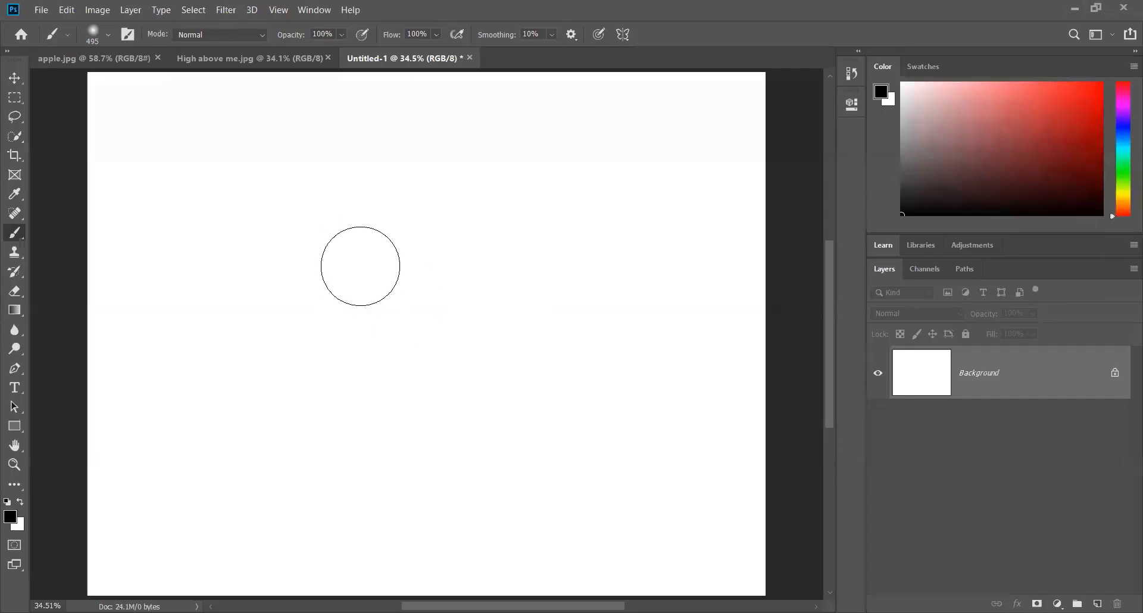
- Reduce the Soft Round brush's size to 385 px in the Untitled-1 document
{"action": "right_click", "coordinate": [371, 267]}
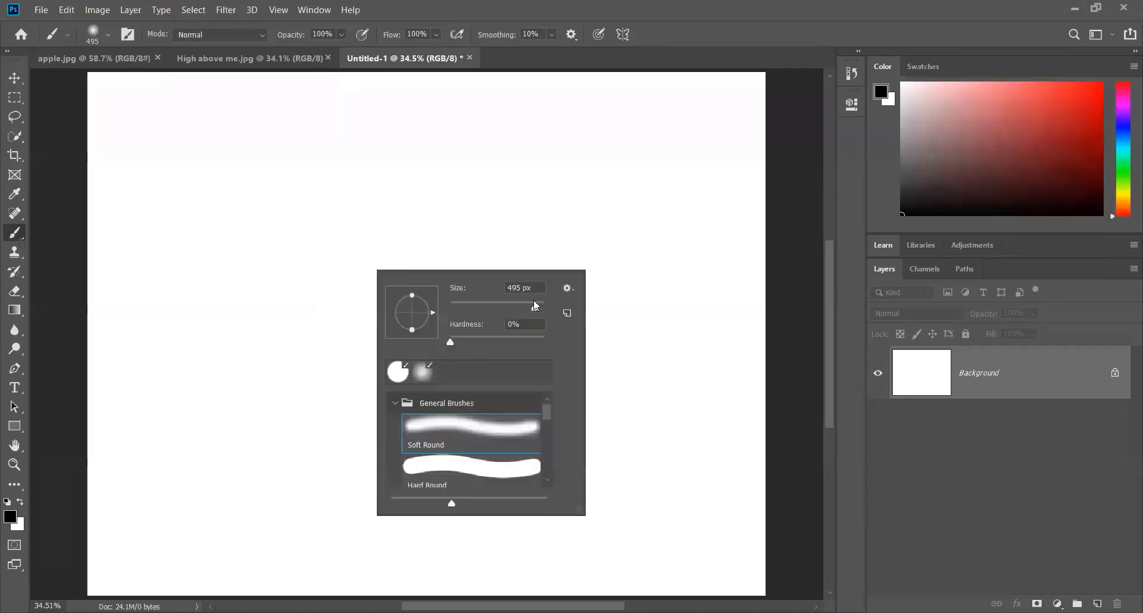
{"action": "mouse_move", "coordinate": [535, 306]}
{"action": "left_mouse_down"}
{"action": "mouse_move", "coordinate": [518, 310]}
{"action": "mouse_move", "coordinate": [541, 309]}
{"action": "mouse_move", "coordinate": [530, 312]}
{"action": "left_mouse_up"}
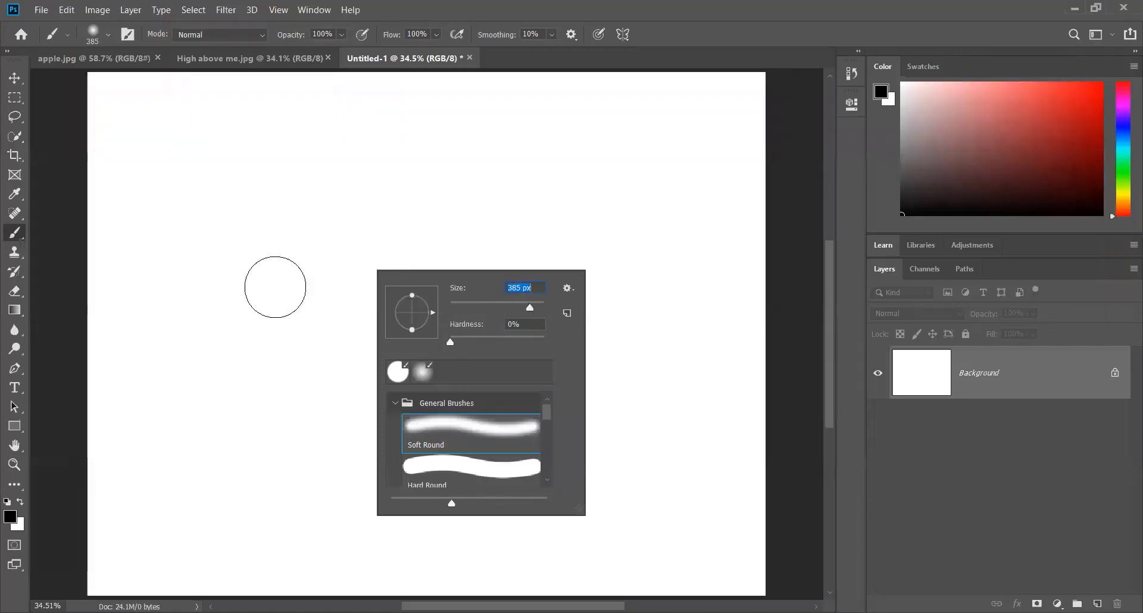
{"action": "key", "text": "Return"}
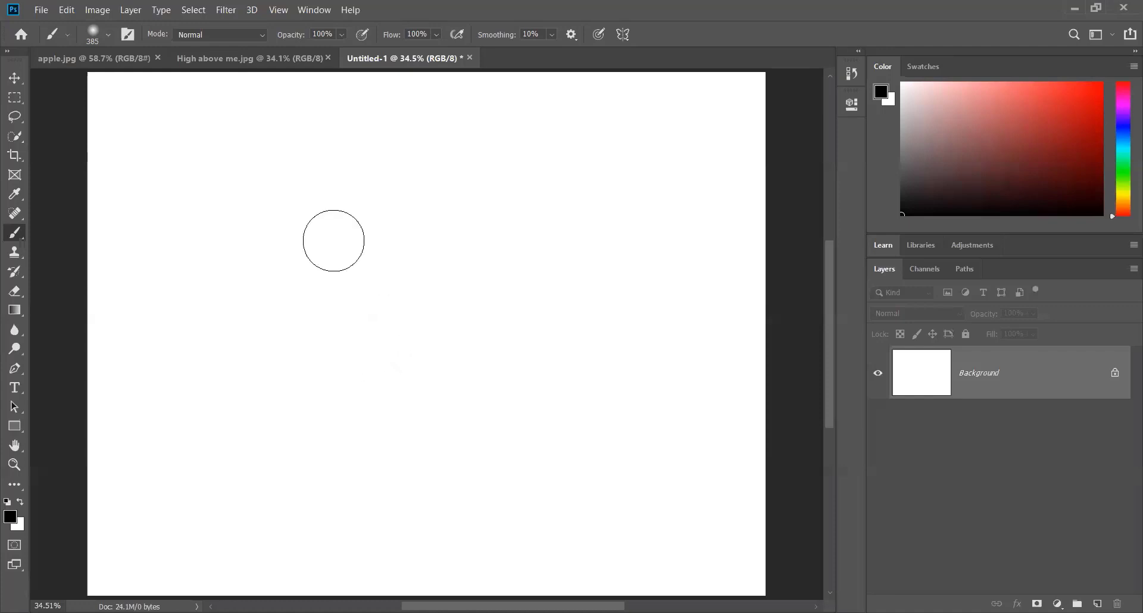
{"action": "right_click", "coordinate": [329, 241]}
{"action": "key", "text": "Escape"}
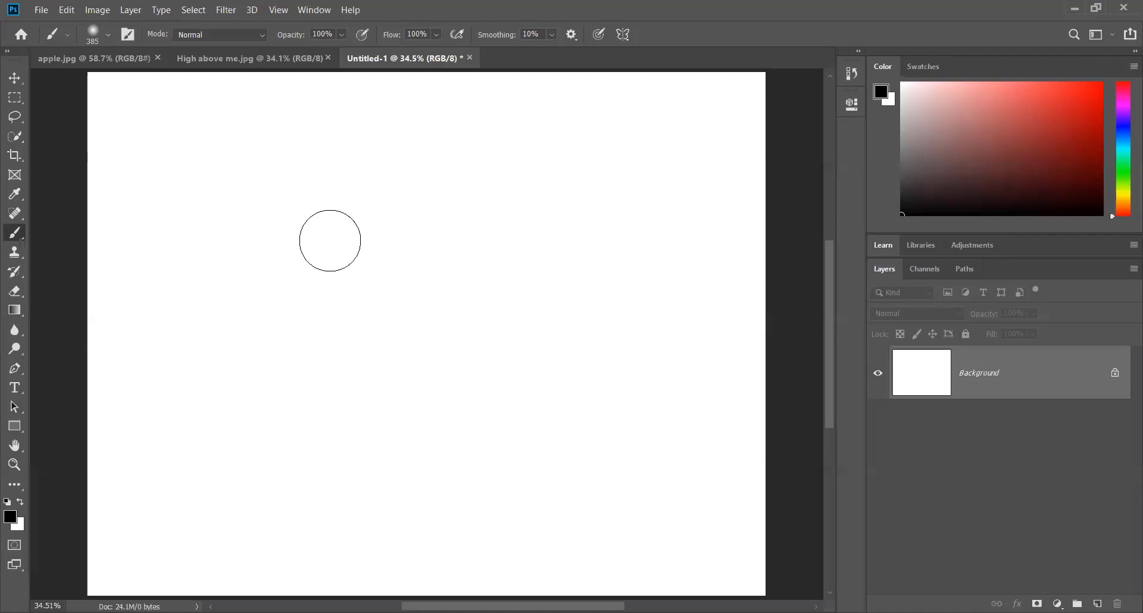
{"action": "right_click", "coordinate": [330, 240]}
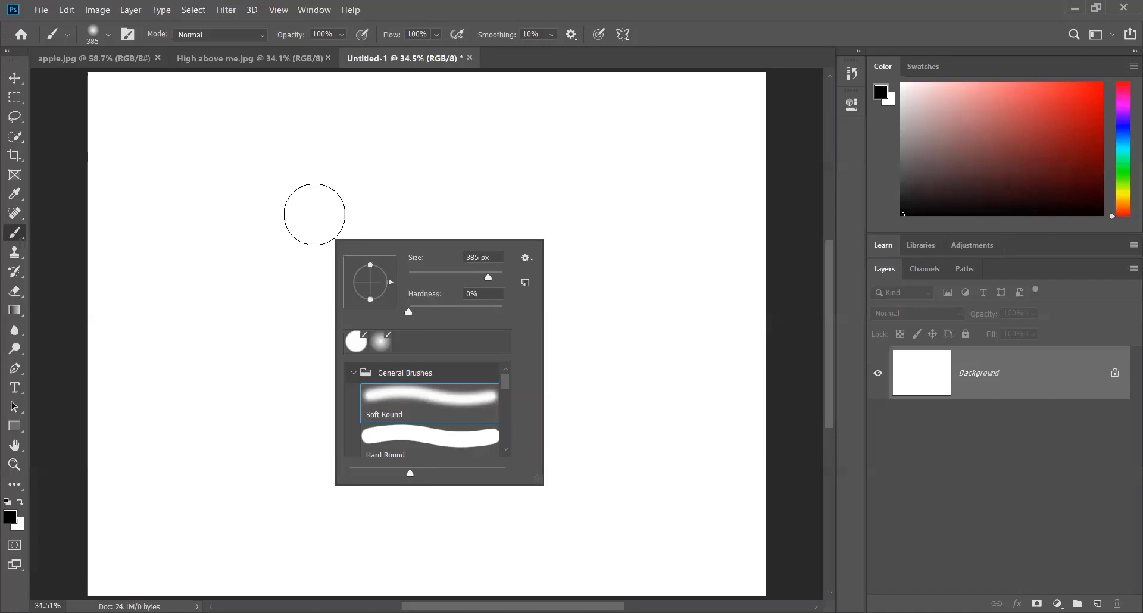
{"action": "key", "text": "Return"}
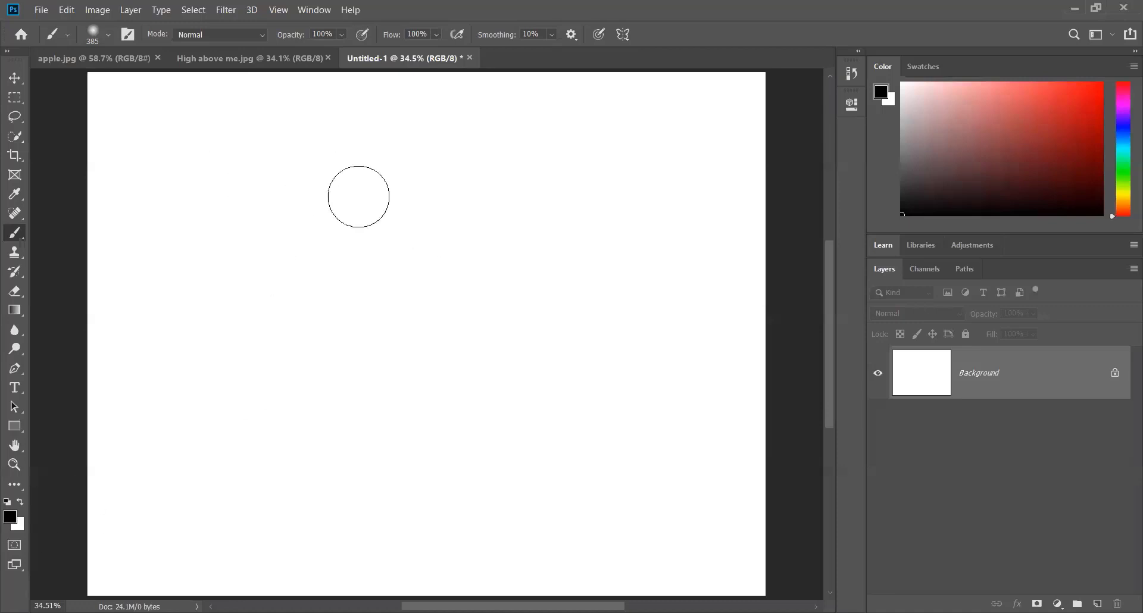
- Paint a horizontal soft stroke in light red across the upper part of the canvas, and undo it
{"action": "left_click", "coordinate": [11, 518]}
{"action": "left_click", "coordinate": [801, 285]}
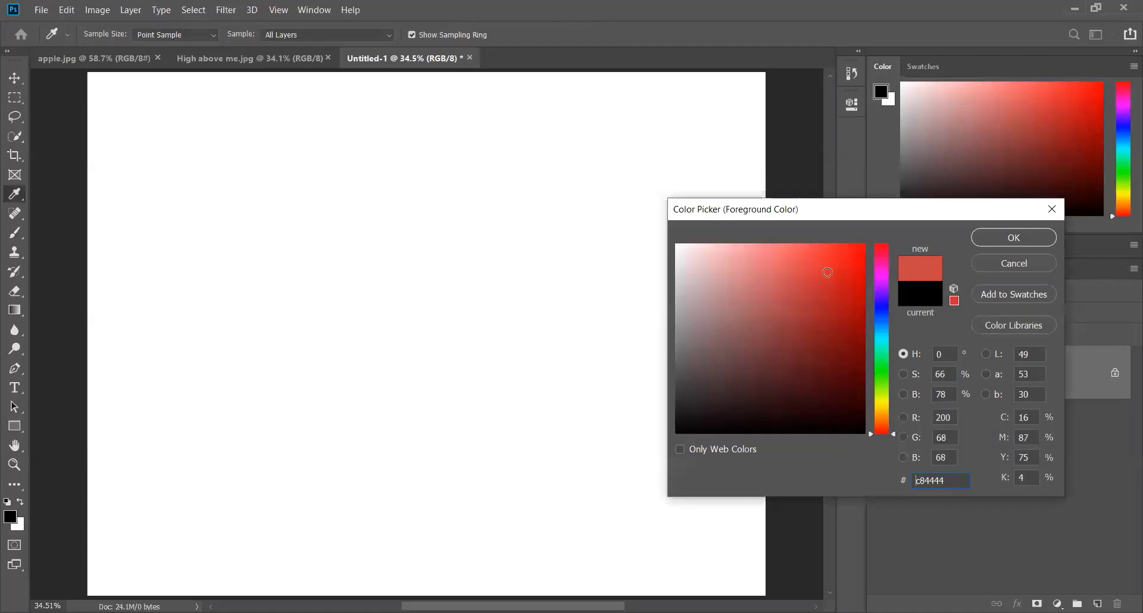
{"action": "left_click", "coordinate": [1013, 238]}
{"action": "left_click_drag", "start_coordinate": [140, 191], "coordinate": [589, 191]}
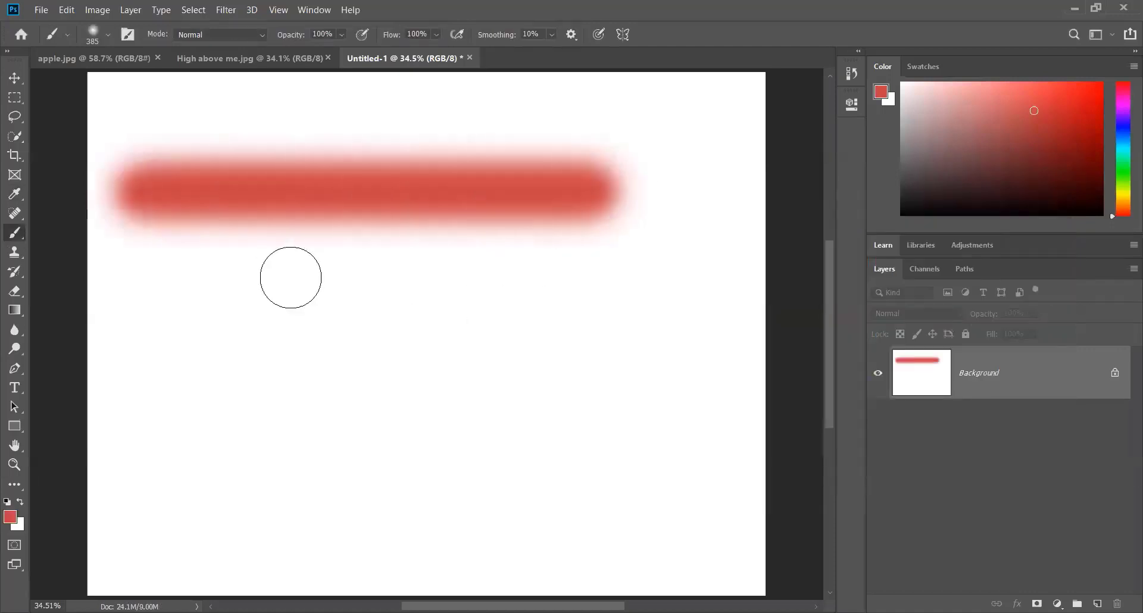
{"action": "key", "text": "ctrl+z"}
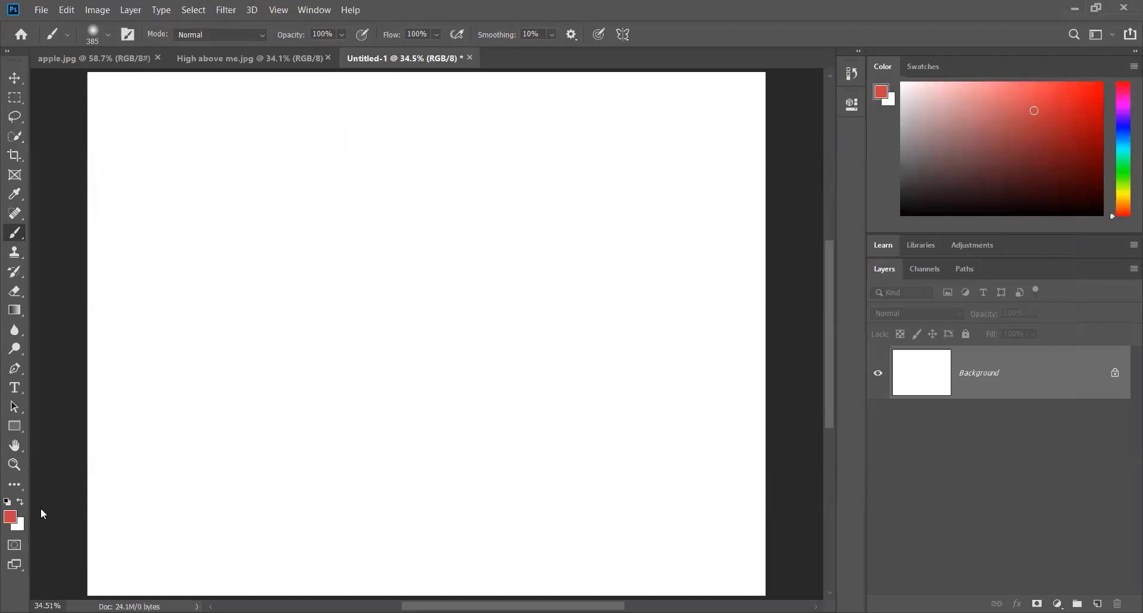
- Set the foreground color to black (000000) and reduce the Soft Round brush to 300 px
{"action": "left_click", "coordinate": [10, 516]}
{"action": "type", "text": "000000"}
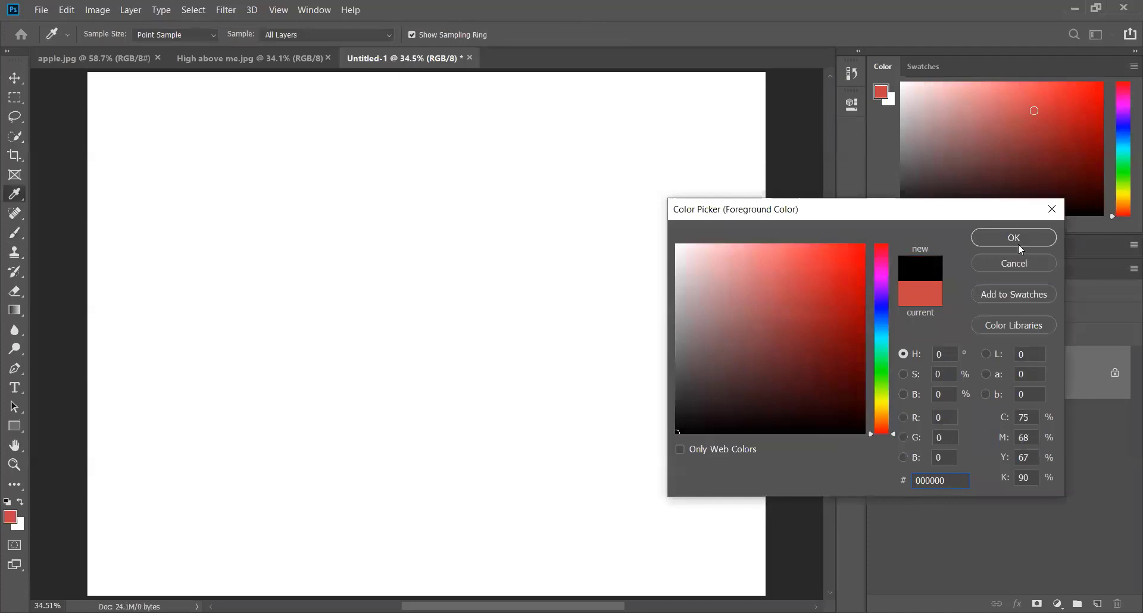
{"action": "left_click", "coordinate": [1019, 244]}
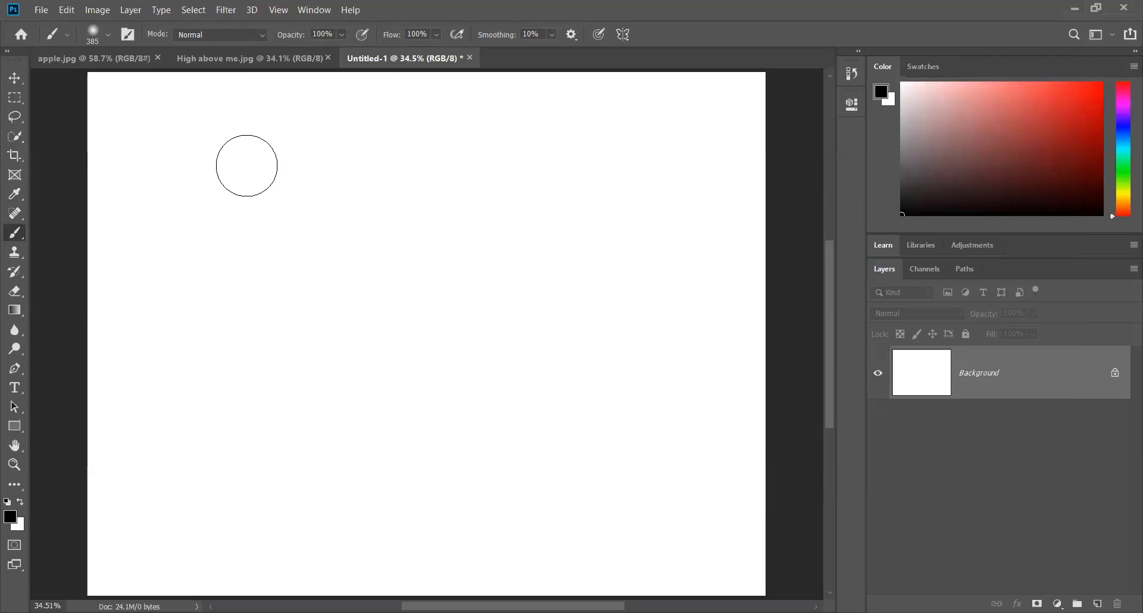
{"action": "right_click", "coordinate": [247, 166]}
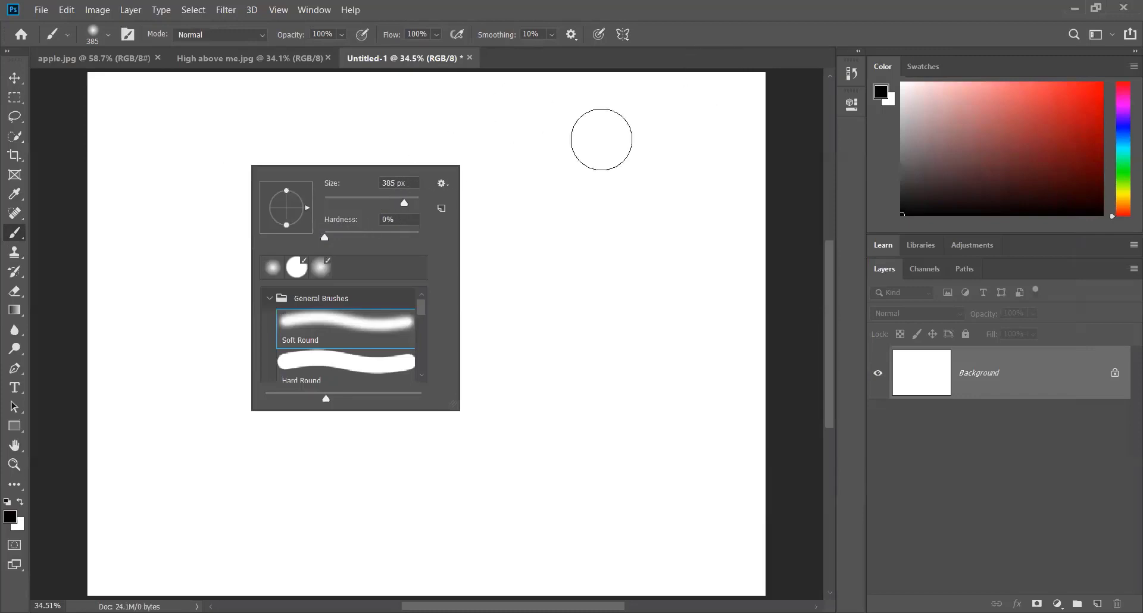
{"action": "key", "text": "Escape"}
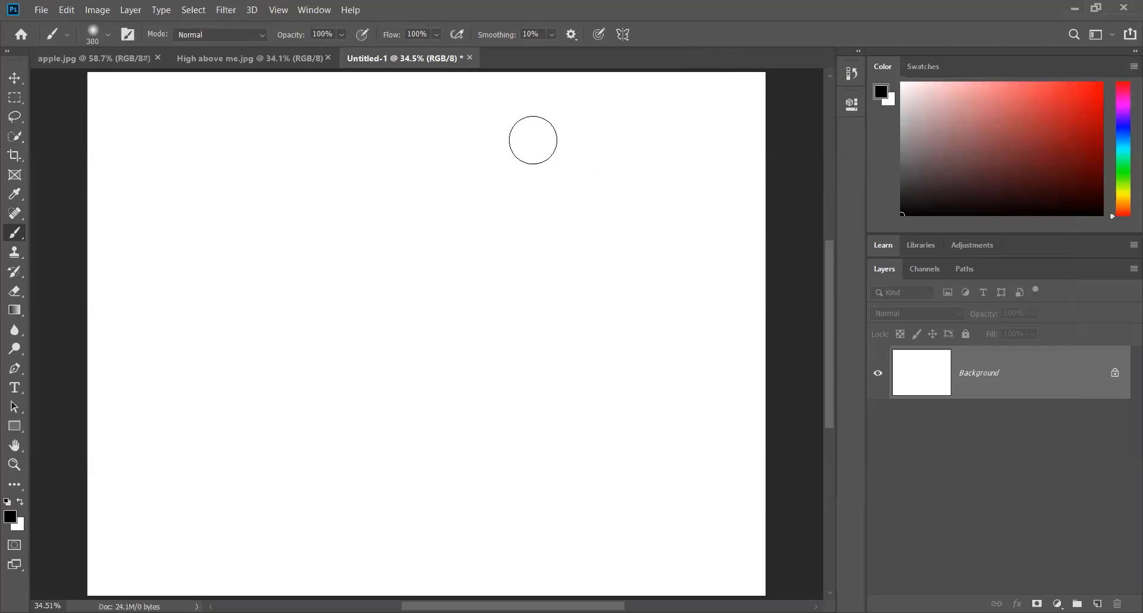
- Increase the brush size to 500 px and paint a soft black horizontal stroke across the upper part of the canvas
{"action": "key", "text": "bracketright"}
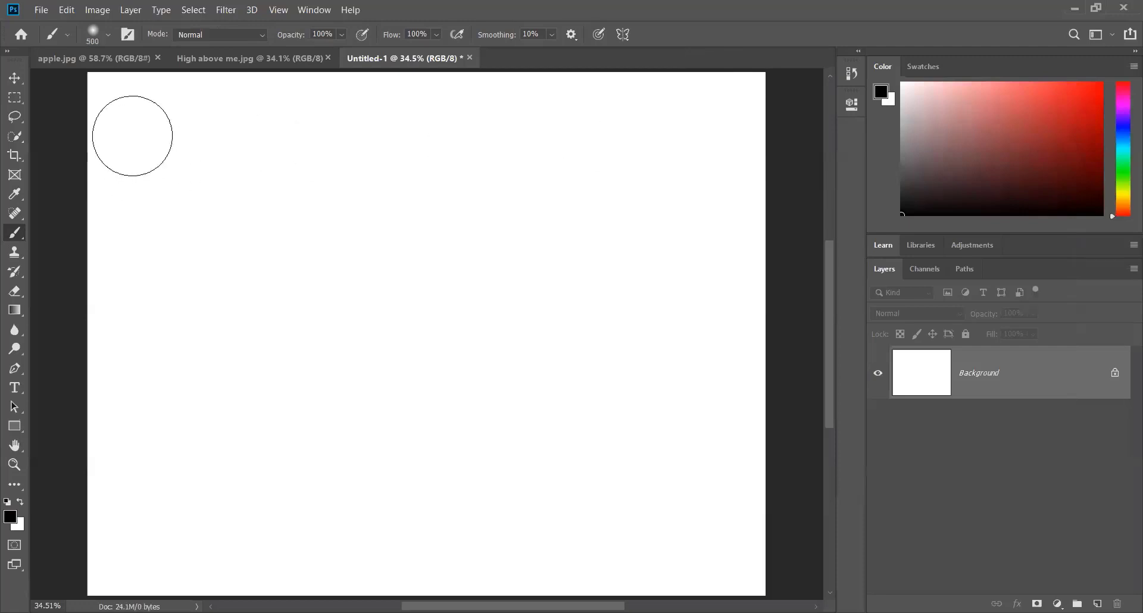
{"action": "left_click_drag", "start_coordinate": [132, 136], "coordinate": [722, 134]}
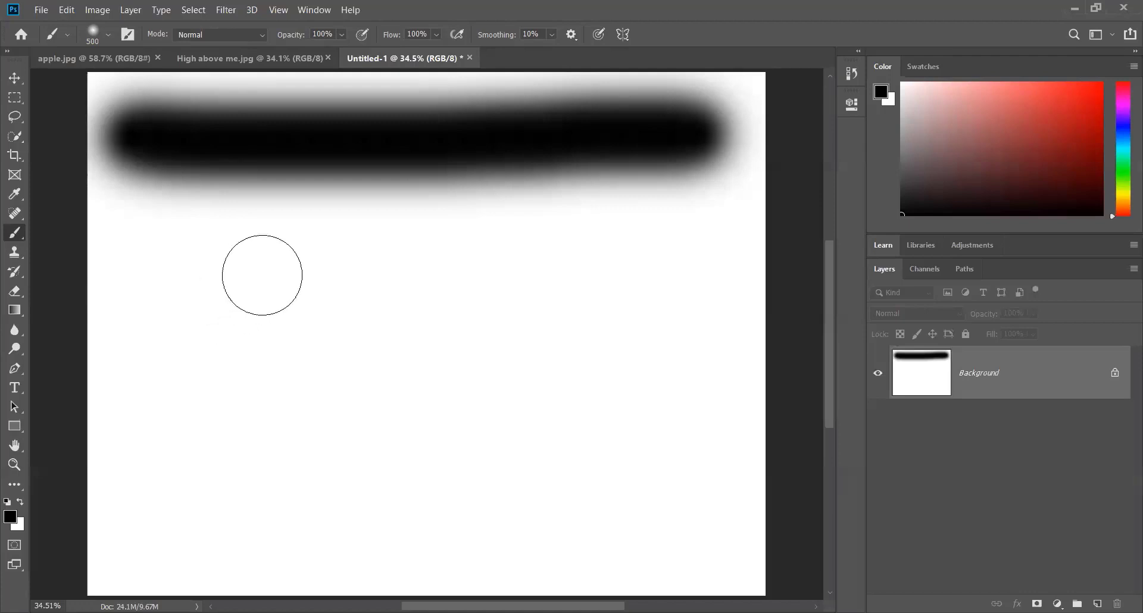
- Set the brush hardness to 100% and paint a hard-edged black horizontal stroke across the middle of the canvas
{"action": "right_click", "coordinate": [264, 274]}
{"action": "left_click_drag", "start_coordinate": [341, 349], "coordinate": [477, 350]}
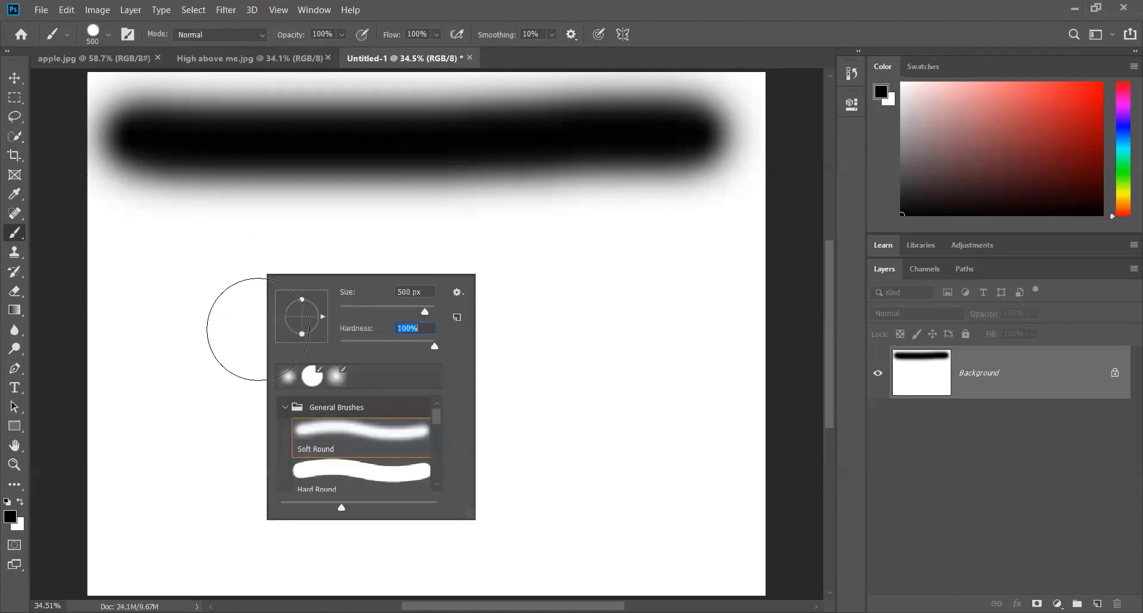
{"action": "left_click", "coordinate": [219, 330]}
{"action": "mouse_move", "coordinate": [143, 356]}
{"action": "left_mouse_down"}
{"action": "mouse_move", "coordinate": [276, 340]}
{"action": "mouse_move", "coordinate": [707, 348]}
{"action": "left_mouse_up"}
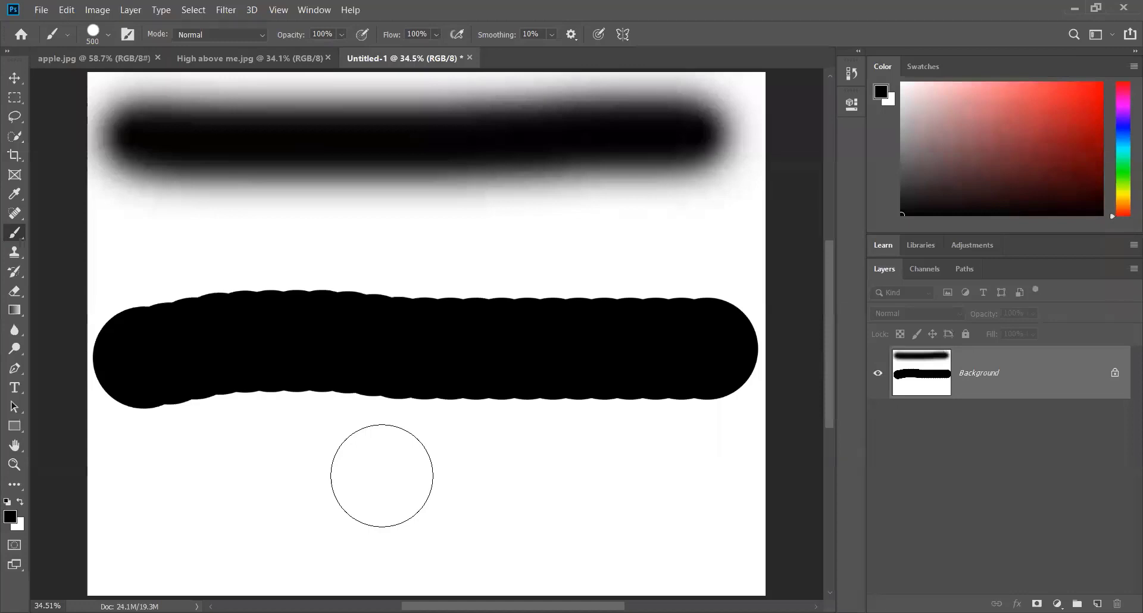
{"action": "scroll", "coordinate": [468, 351], "scroll_direction": "up", "scroll_amount": 3}
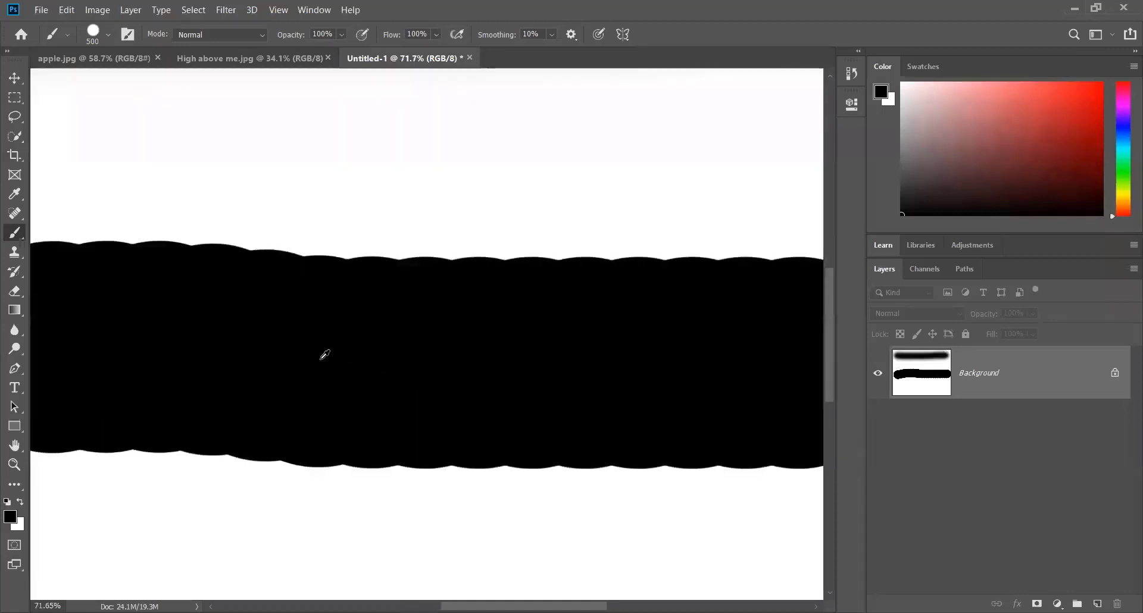
{"action": "scroll", "coordinate": [515, 345], "scroll_direction": "down", "scroll_amount": 3}
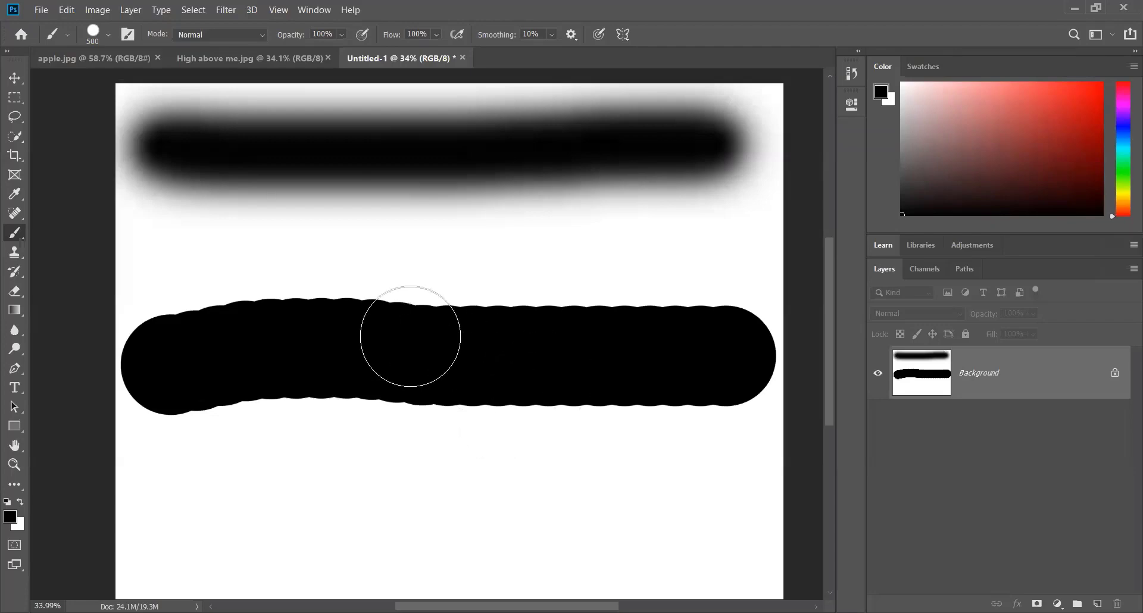
- Set the hard brush's spacing to 120% in the Brush Settings
{"action": "left_click", "coordinate": [313, 11]}
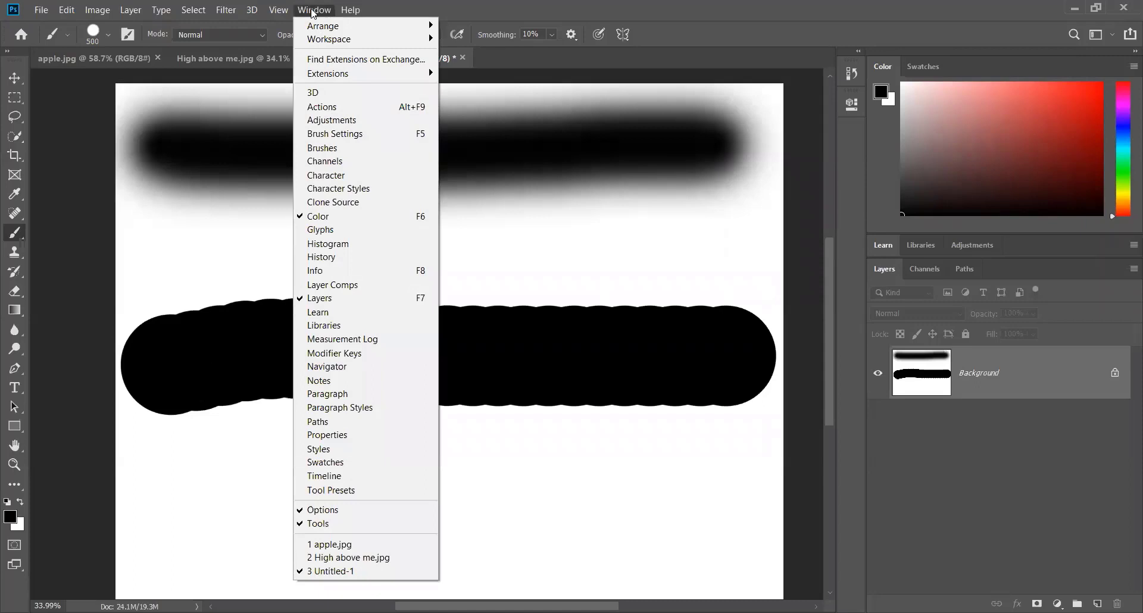
{"action": "left_click", "coordinate": [334, 134]}
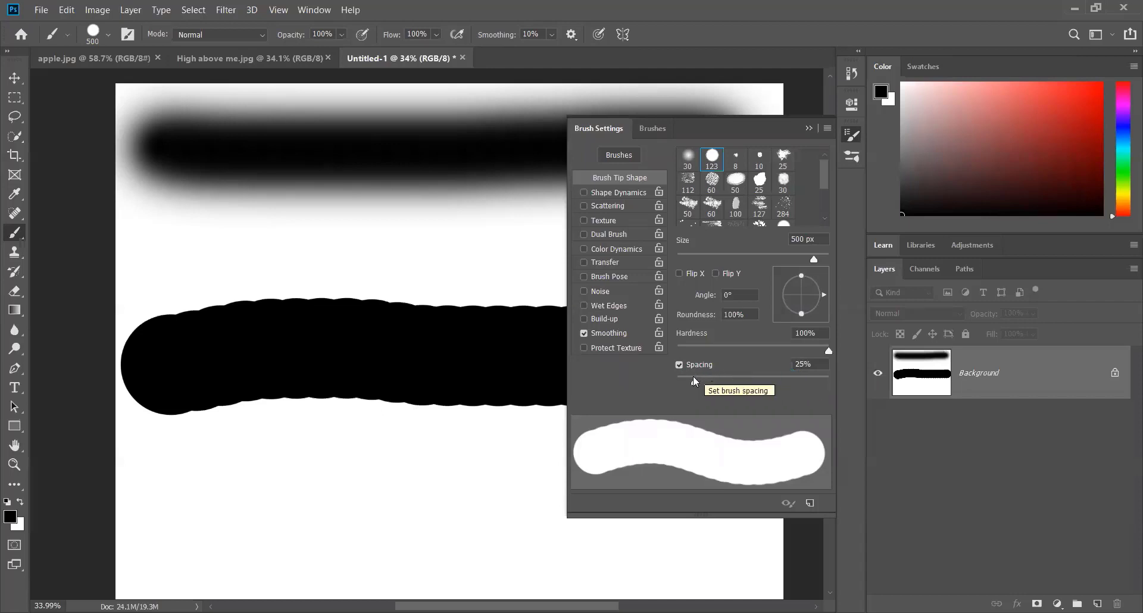
{"action": "left_click_drag", "start_coordinate": [693, 377], "coordinate": [762, 387]}
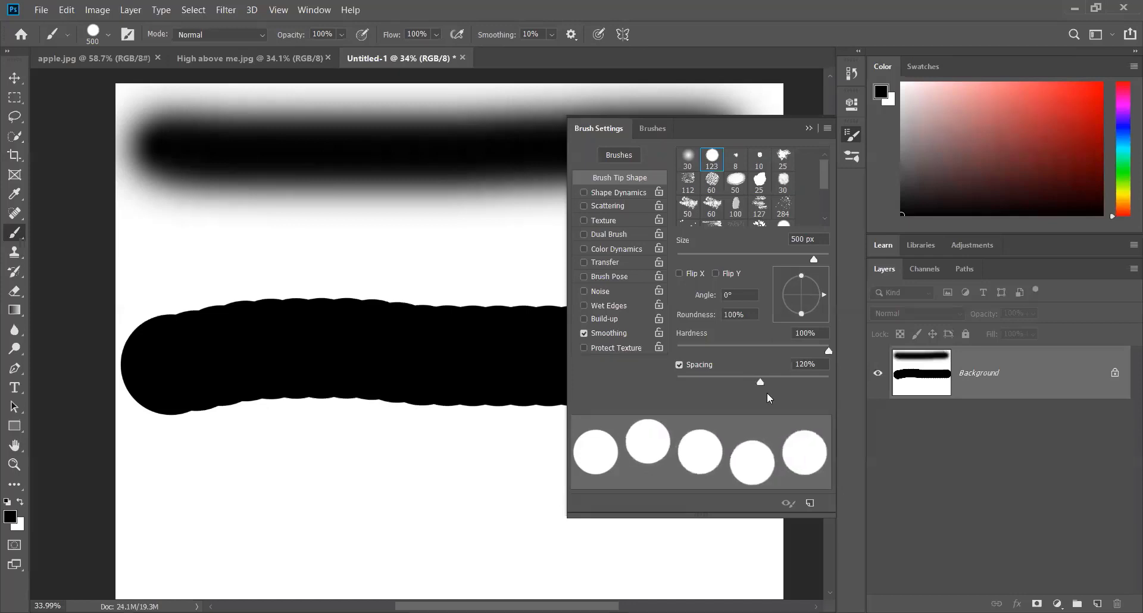
{"action": "left_click", "coordinate": [809, 129]}
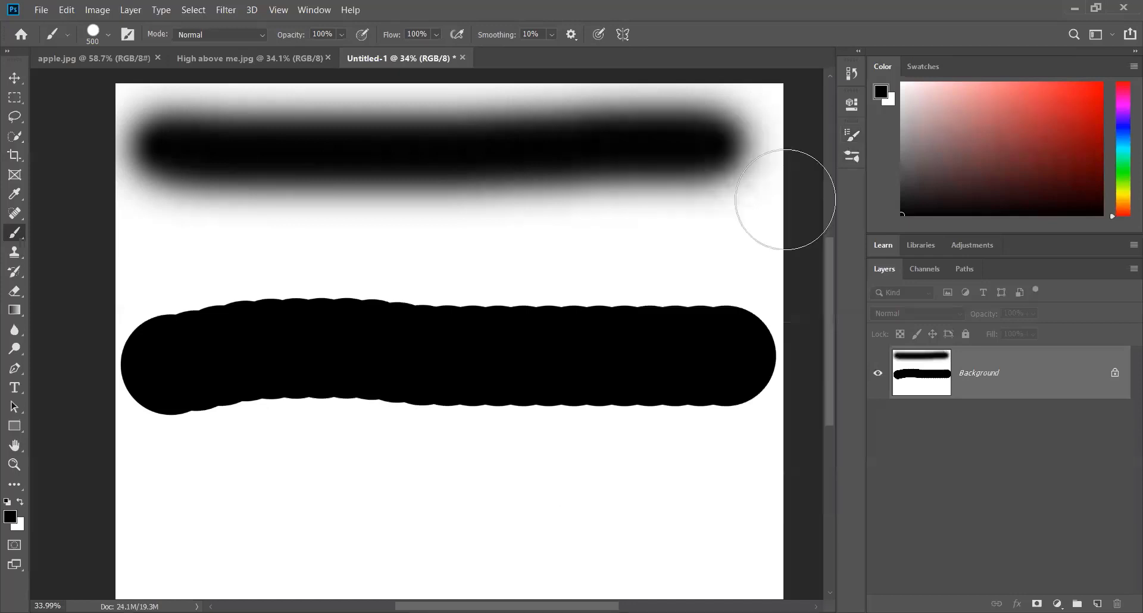
- Paint two horizontal rows of separate black dots, one below and one above the thick middle stroke
{"action": "left_click", "coordinate": [208, 495]}
{"action": "left_click_drag", "start_coordinate": [296, 494], "coordinate": [719, 497]}
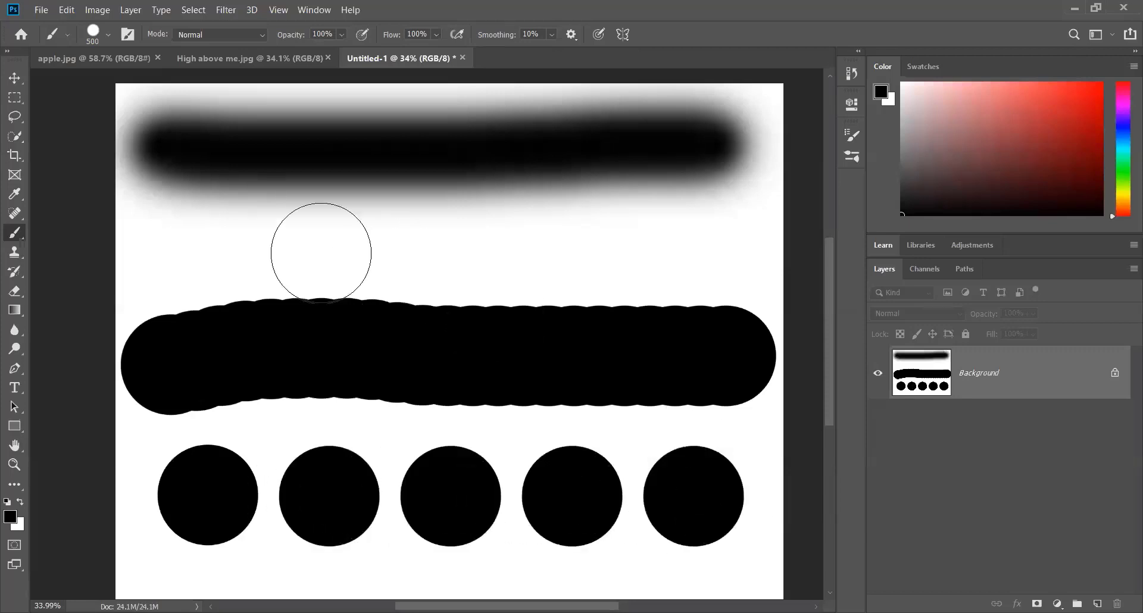
{"action": "left_click_drag", "start_coordinate": [171, 240], "coordinate": [694, 248]}
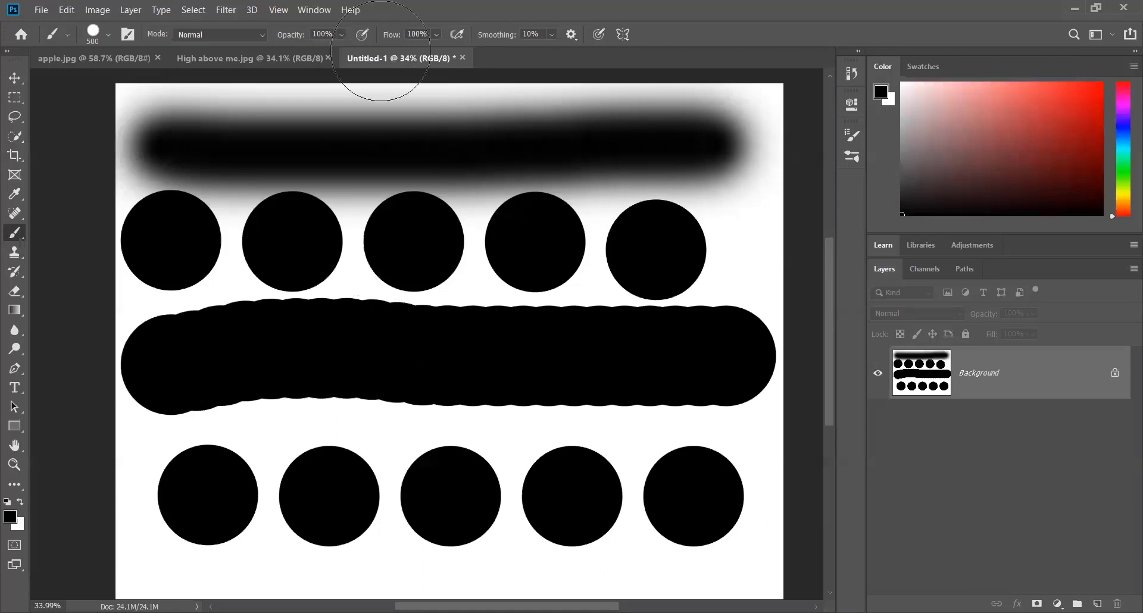
- Reduce the brush tip's spacing to 10% and collapse the Brush Settings
{"action": "left_click", "coordinate": [852, 134]}
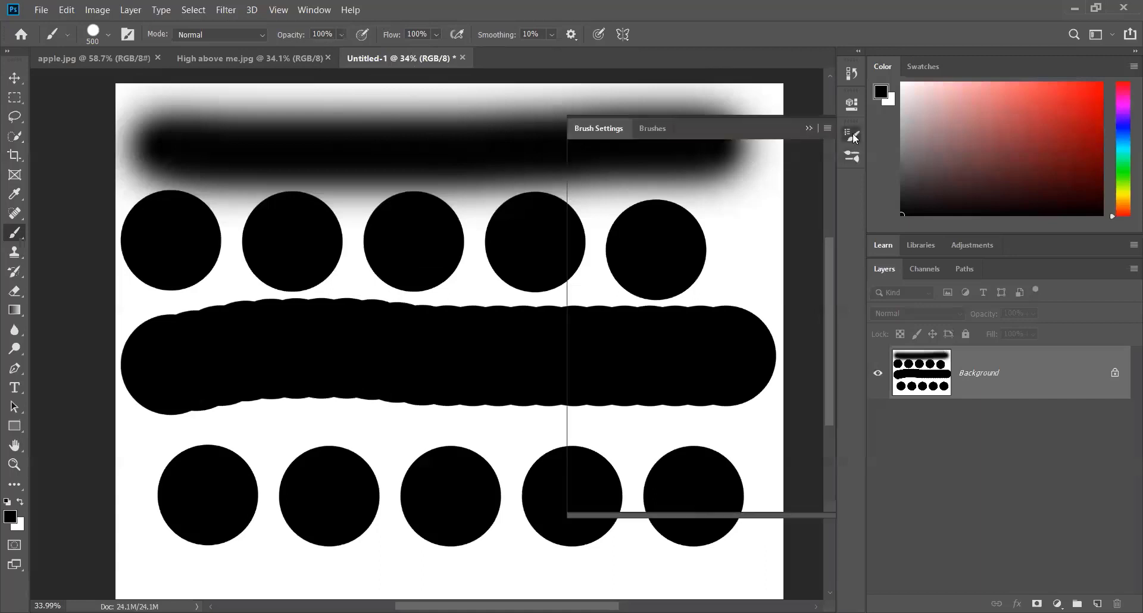
{"action": "left_click_drag", "start_coordinate": [760, 383], "coordinate": [683, 383]}
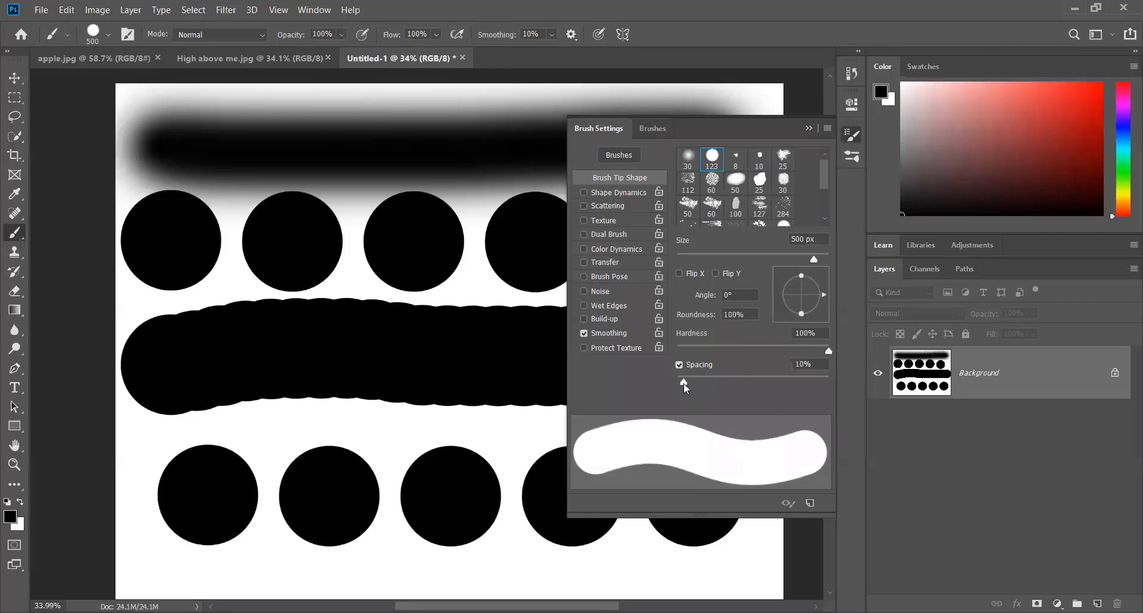
{"action": "left_click", "coordinate": [808, 128]}
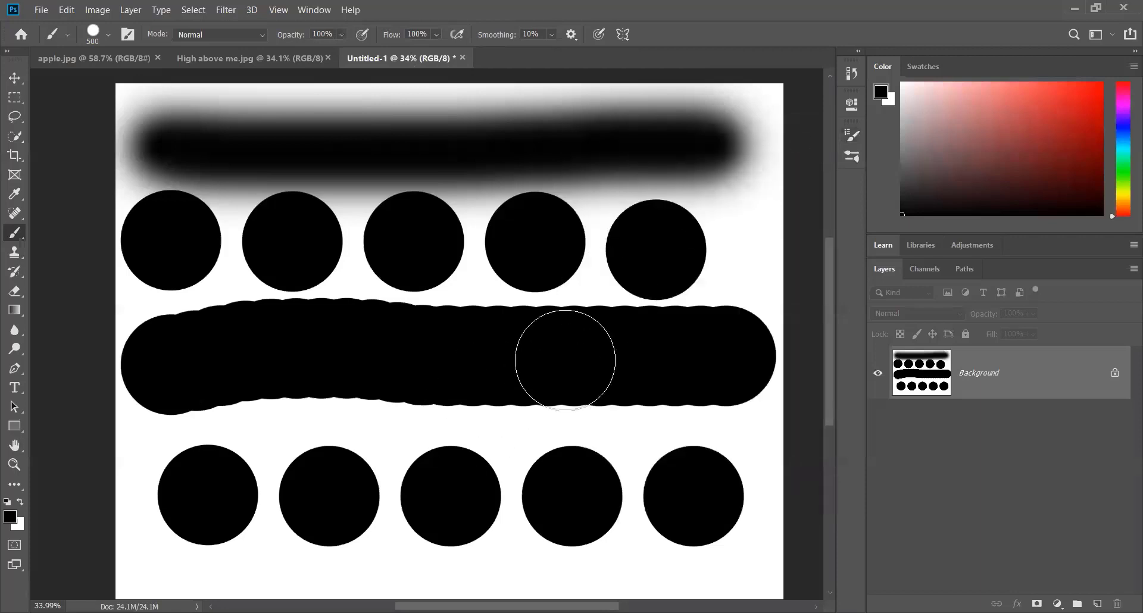
- Reduce the brush size to 175 px and paint a short vertical stroke beside the last dot of the upper row
{"action": "key", "text": "bracketleft"}
{"action": "key", "text": "bracketleft"}
{"action": "key", "text": "bracketleft"}
{"action": "key", "text": "bracketleft"}
{"action": "key", "text": "bracketleft"}
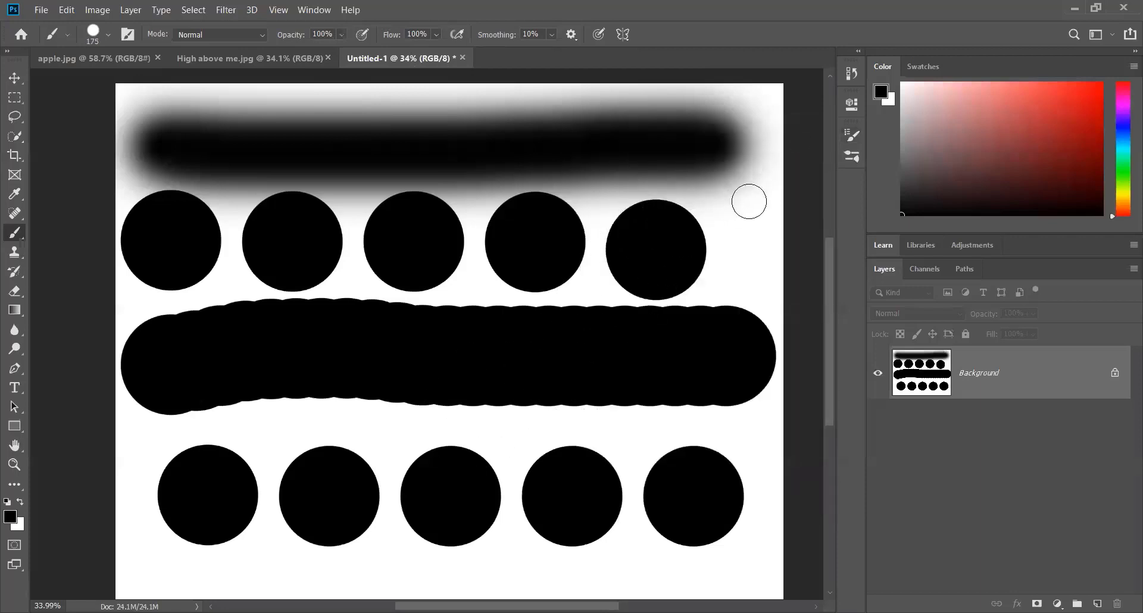
{"action": "left_click_drag", "start_coordinate": [749, 198], "coordinate": [752, 287]}
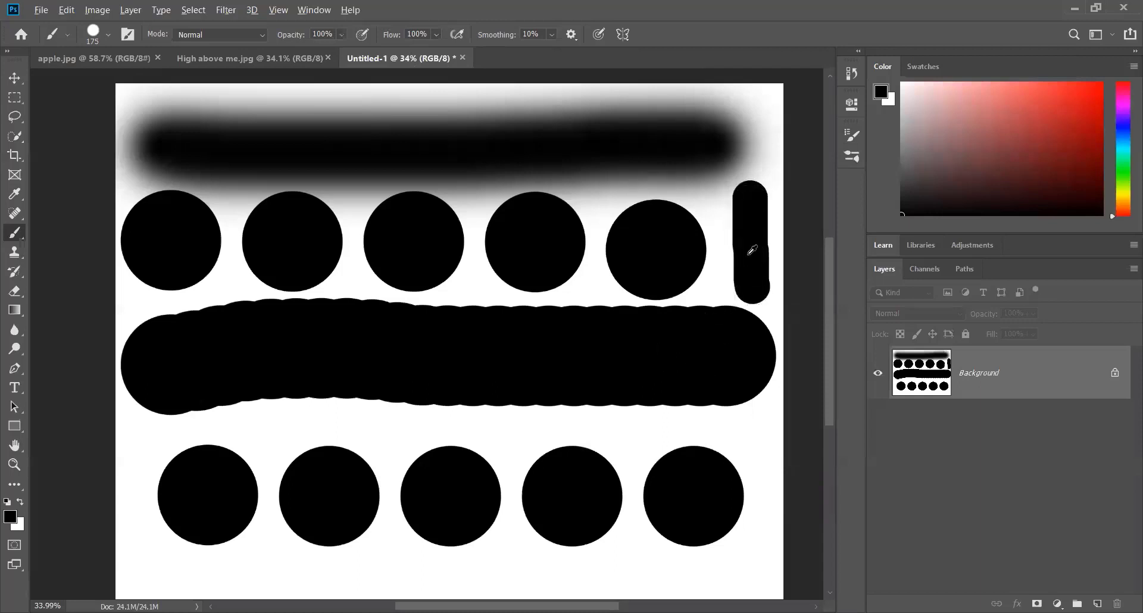
{"action": "scroll", "coordinate": [752, 250], "scroll_direction": "up", "scroll_amount": 3}
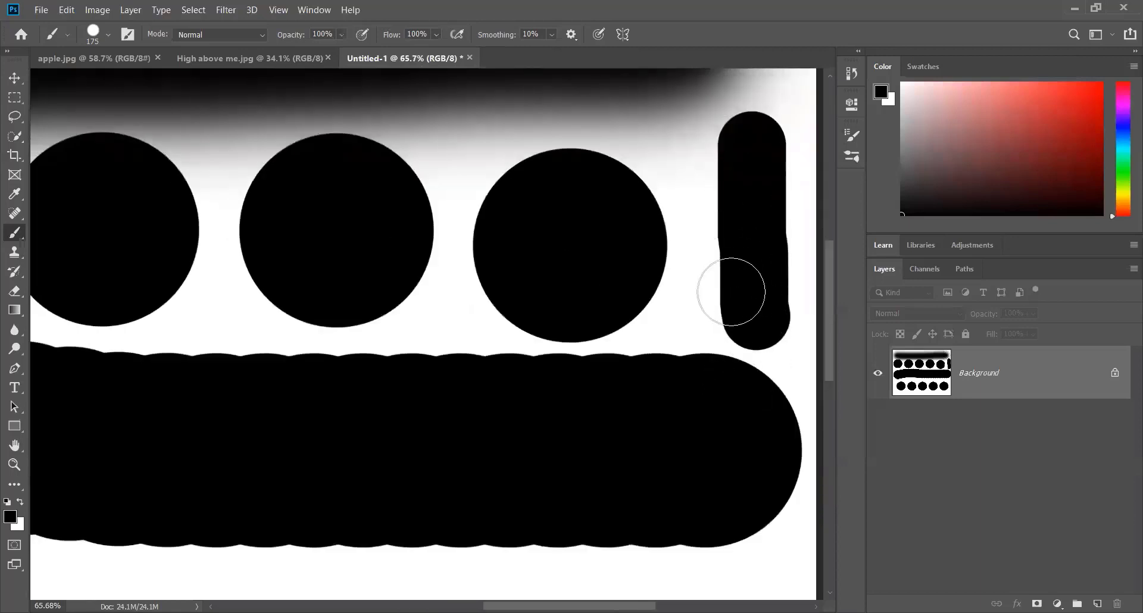
- Paint a short stroke in the canvas's upper-right corner and a horizontal stroke along its top edge
{"action": "left_click_drag", "start_coordinate": [719, 314], "coordinate": [569, 510]}
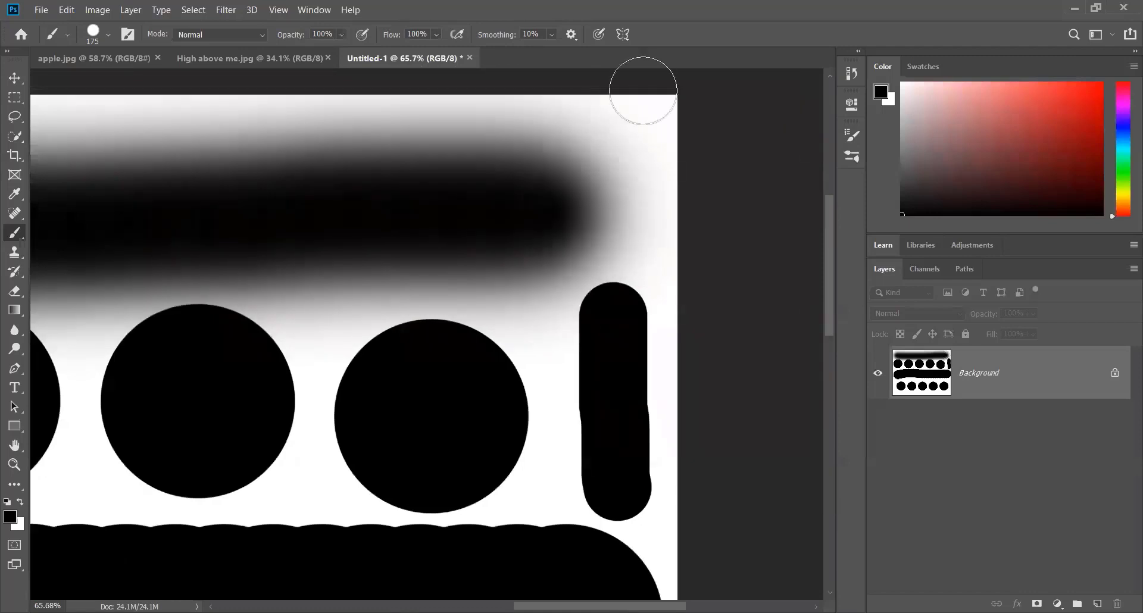
{"action": "left_click", "coordinate": [631, 129]}
{"action": "mouse_move", "coordinate": [631, 129]}
{"action": "left_mouse_down"}
{"action": "mouse_move", "coordinate": [618, 215]}
{"action": "mouse_move", "coordinate": [684, 238]}
{"action": "left_mouse_up"}
{"action": "left_click_drag", "start_coordinate": [172, 161], "coordinate": [534, 164]}
{"action": "left_click_drag", "start_coordinate": [620, 168], "coordinate": [650, 168]}
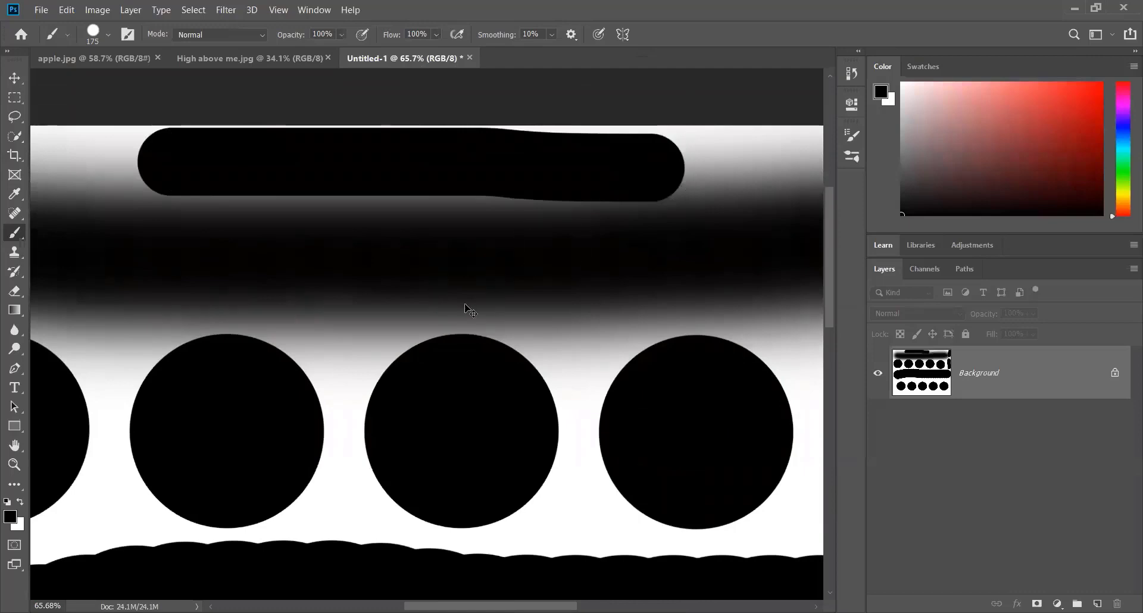
{"action": "key", "text": "ctrl+0"}
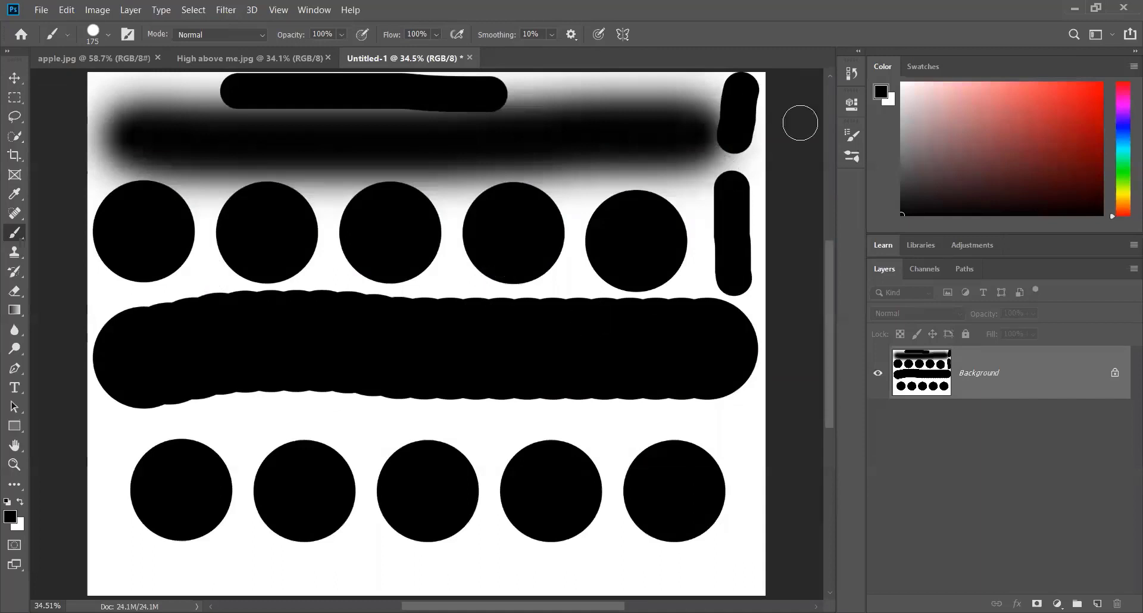
- Set the brush tip's spacing to 25% and collapse the Brush Settings
{"action": "left_click", "coordinate": [845, 137]}
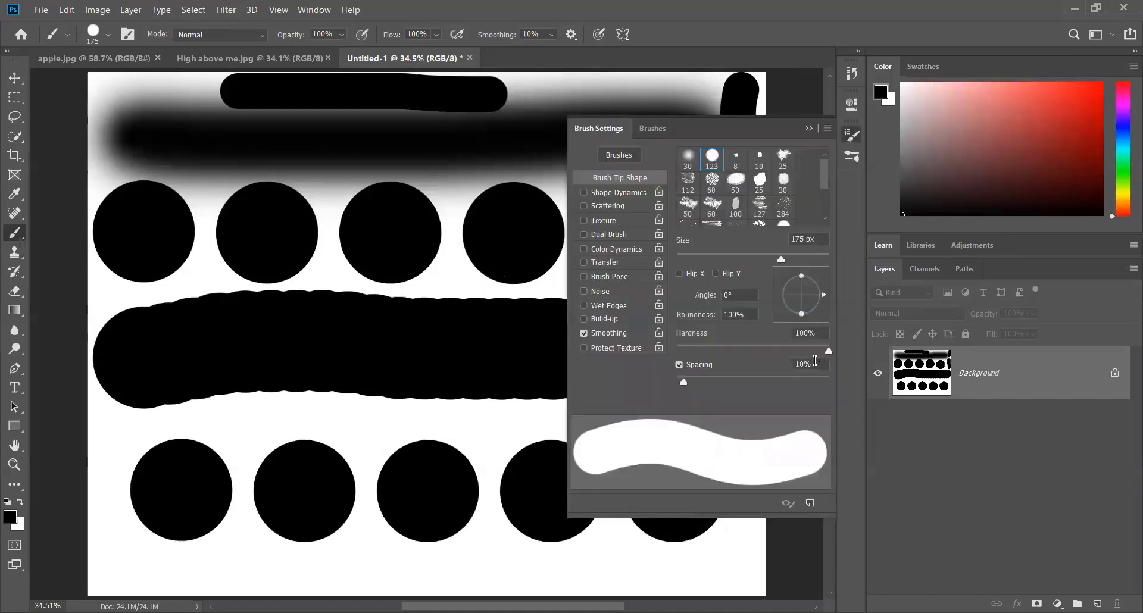
{"action": "double_click", "coordinate": [815, 361]}
{"action": "type", "text": "25"}
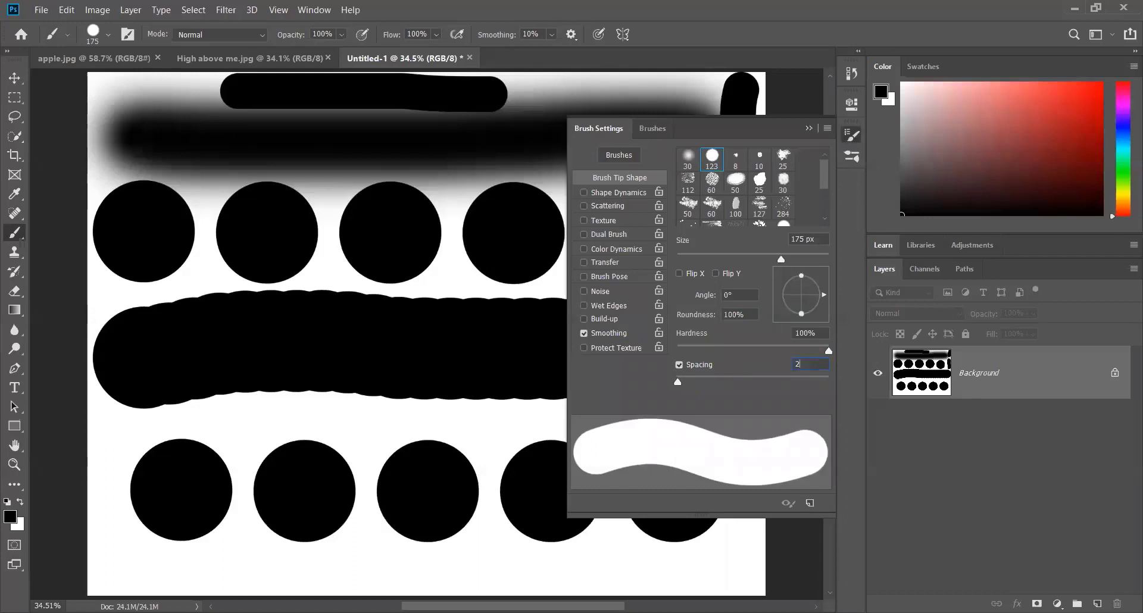
{"action": "left_click", "coordinate": [807, 125]}
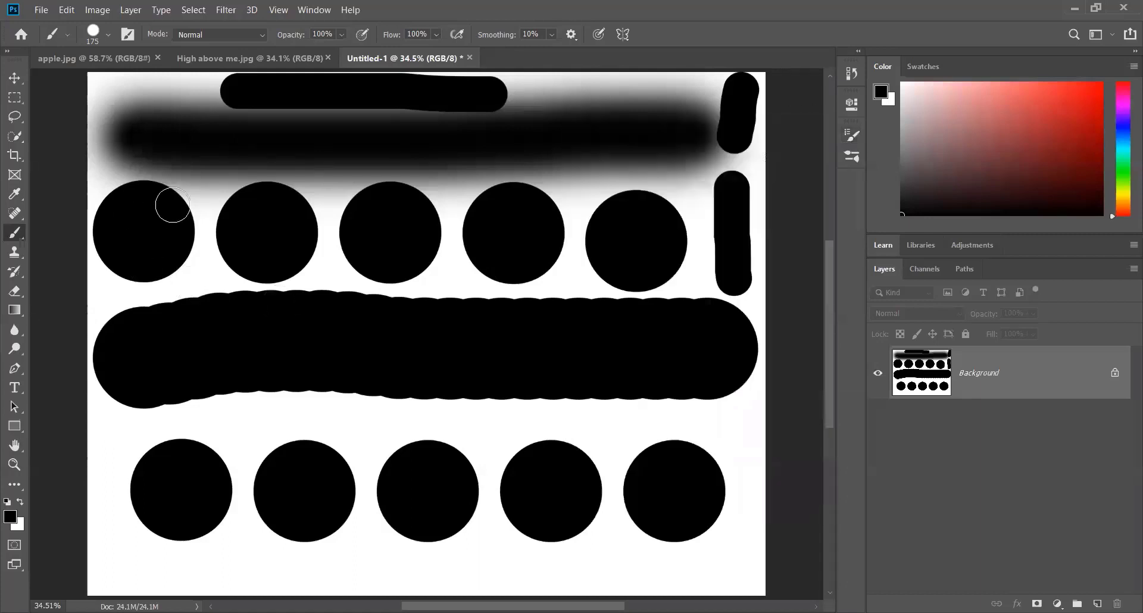
- Set the brush size to 200 px
{"action": "key", "text": "bracketleft"}
{"action": "key", "text": "bracketright"}
{"action": "key", "text": "bracketright"}
- Undo all the painted strokes and dots to return to a blank white canvas
{"action": "key", "text": "ctrl+z"}
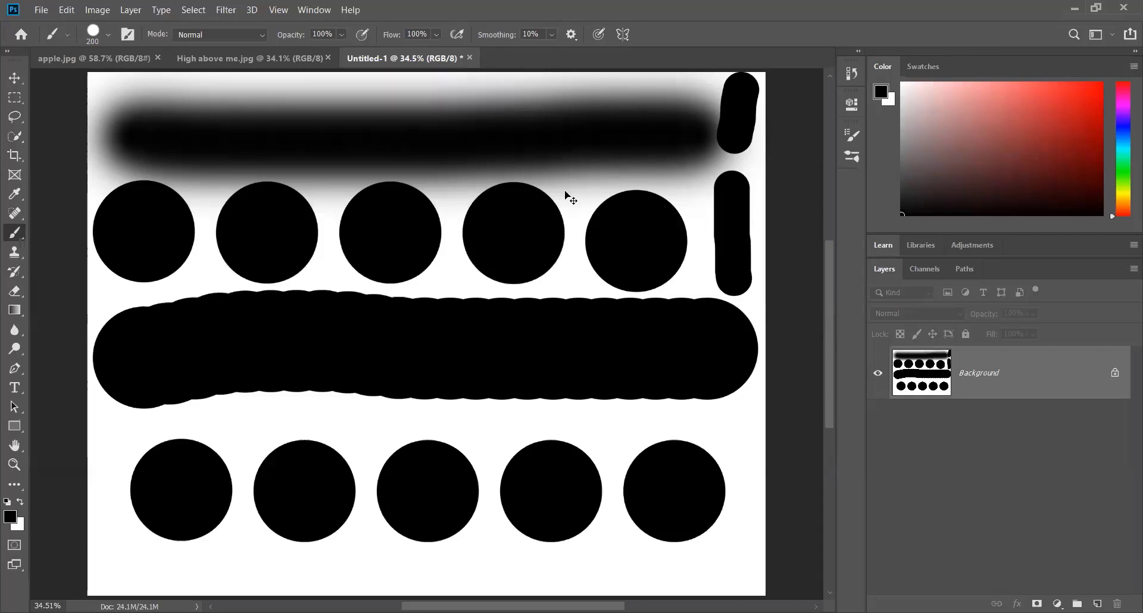
{"action": "key", "text": "ctrl+z"}
{"action": "key", "text": "ctrl+z"}
{"action": "key", "text": "ctrl+z"}
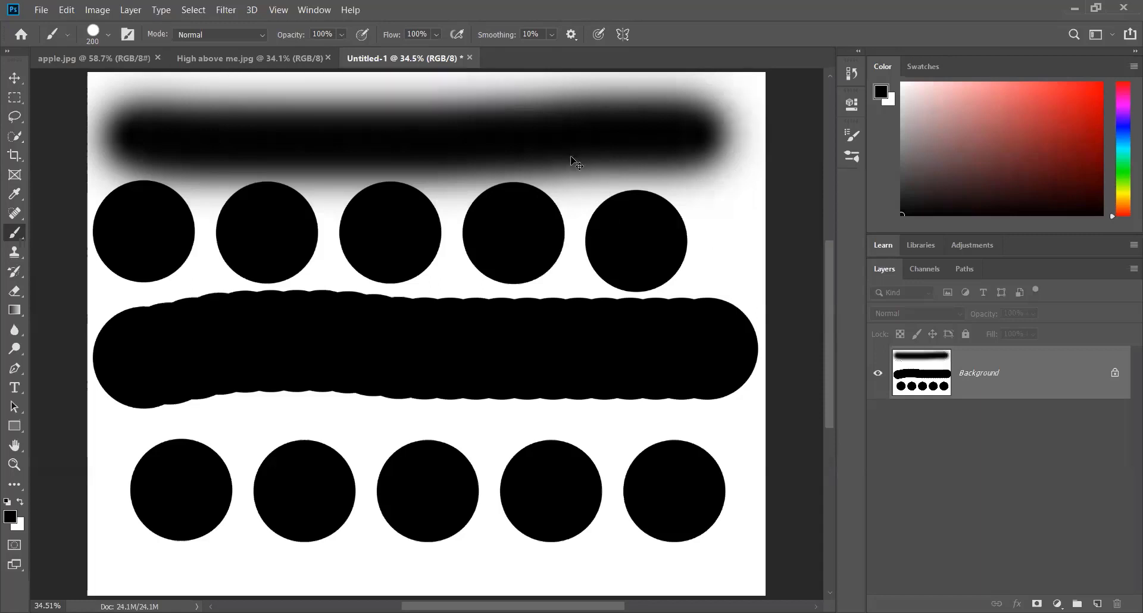
{"action": "key", "text": "ctrl+z"}
{"action": "key", "text": "ctrl+z"}
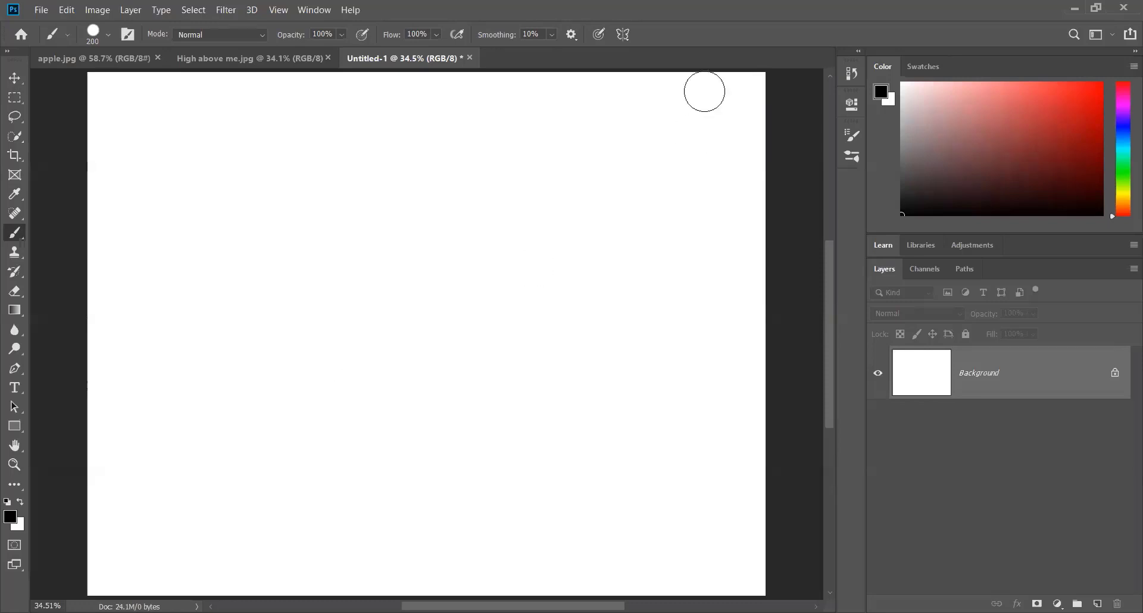
{"action": "left_click", "coordinate": [853, 140]}
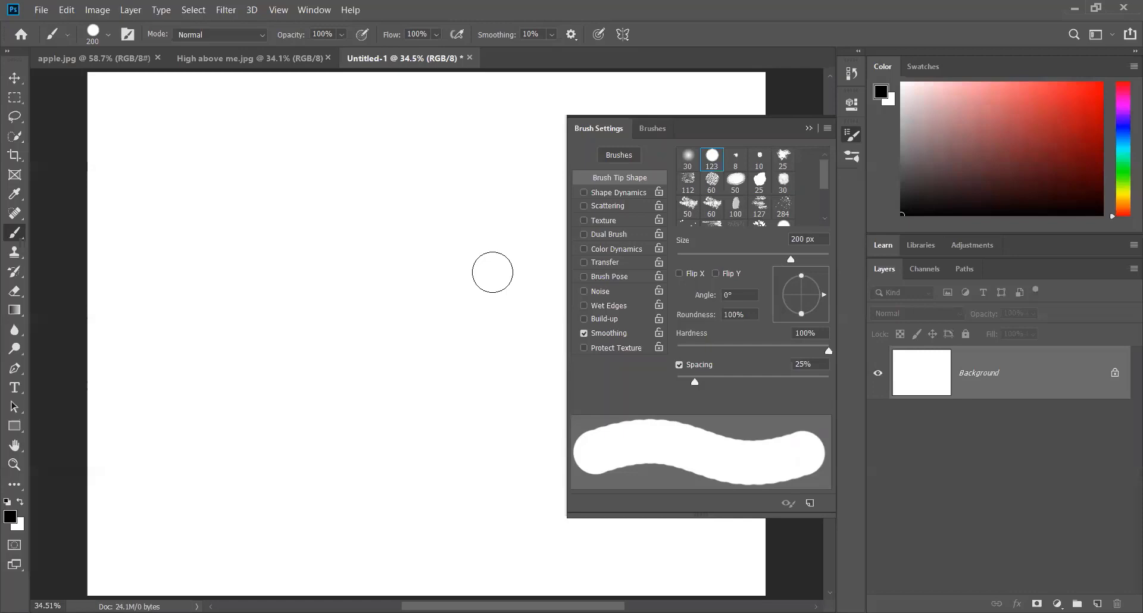
{"action": "left_click", "coordinate": [804, 125]}
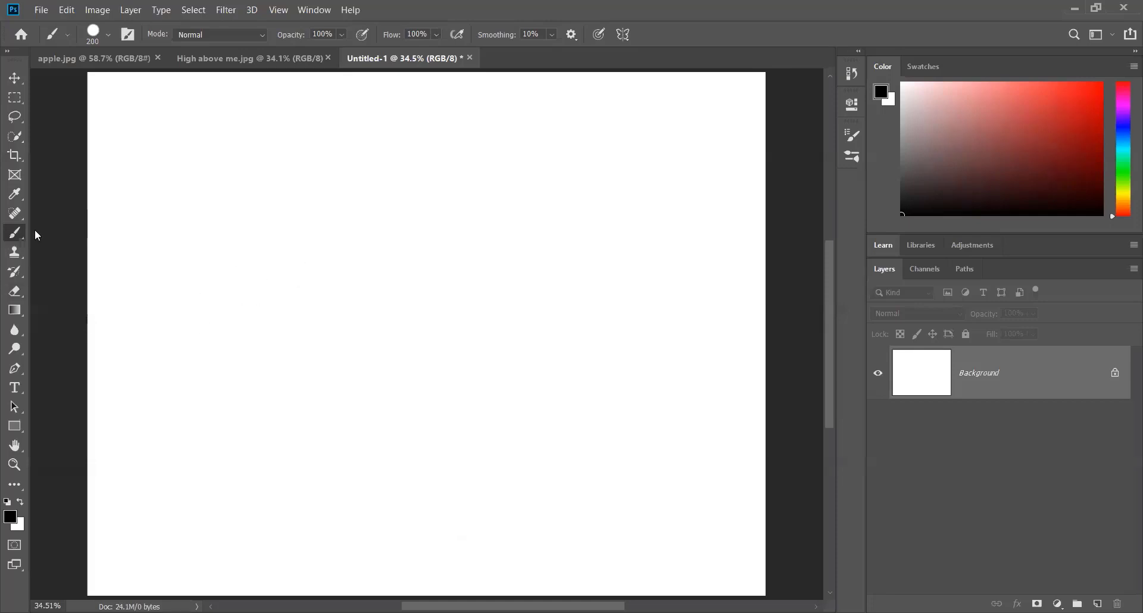
- Increase the brush size to 250 px, keeping the blend mode at Normal
{"action": "key", "text": "bracketright"}
{"action": "key", "text": "bracketright"}
{"action": "left_click", "coordinate": [210, 39]}
{"action": "left_click", "coordinate": [217, 37]}
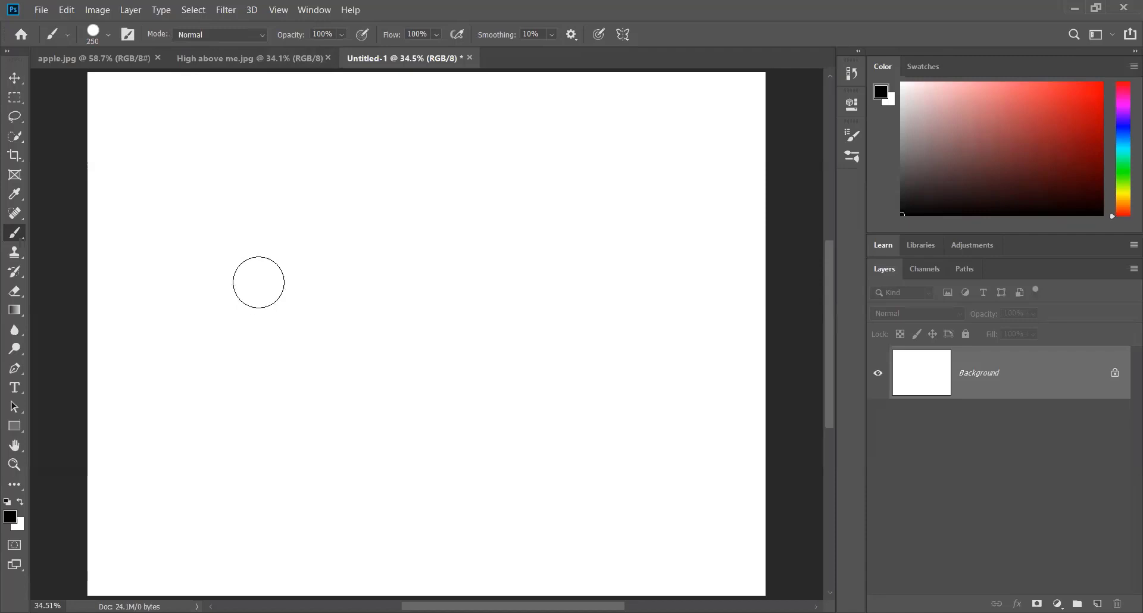
- Paint a horizontal black stroke across the middle of the canvas with a 400 px brush, and undo it
{"action": "key", "text": "bracketright"}
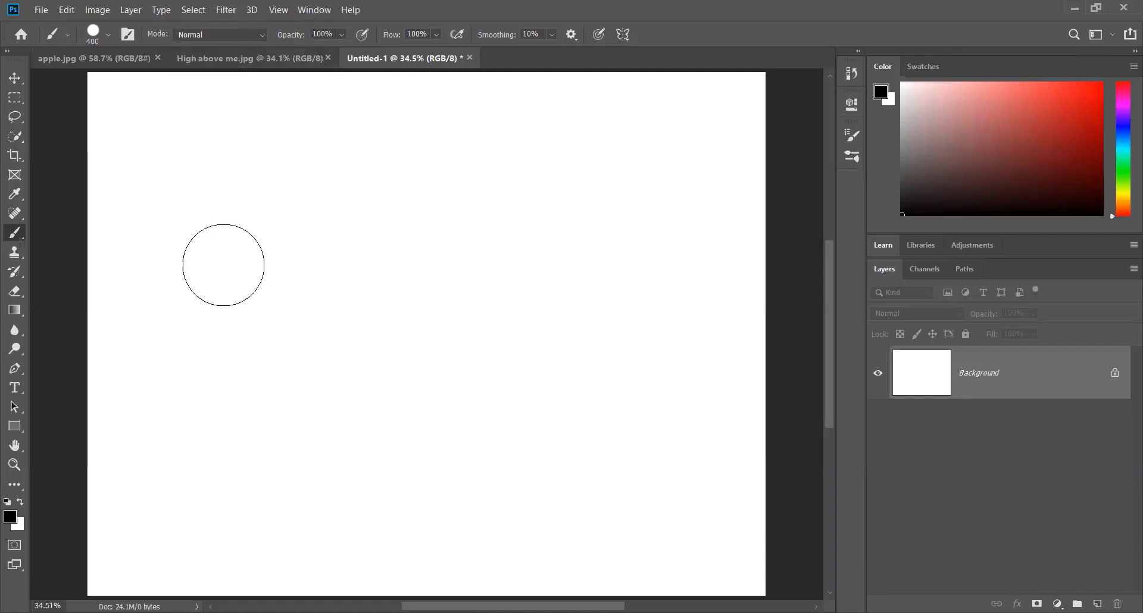
{"action": "left_click_drag", "start_coordinate": [171, 274], "coordinate": [601, 285]}
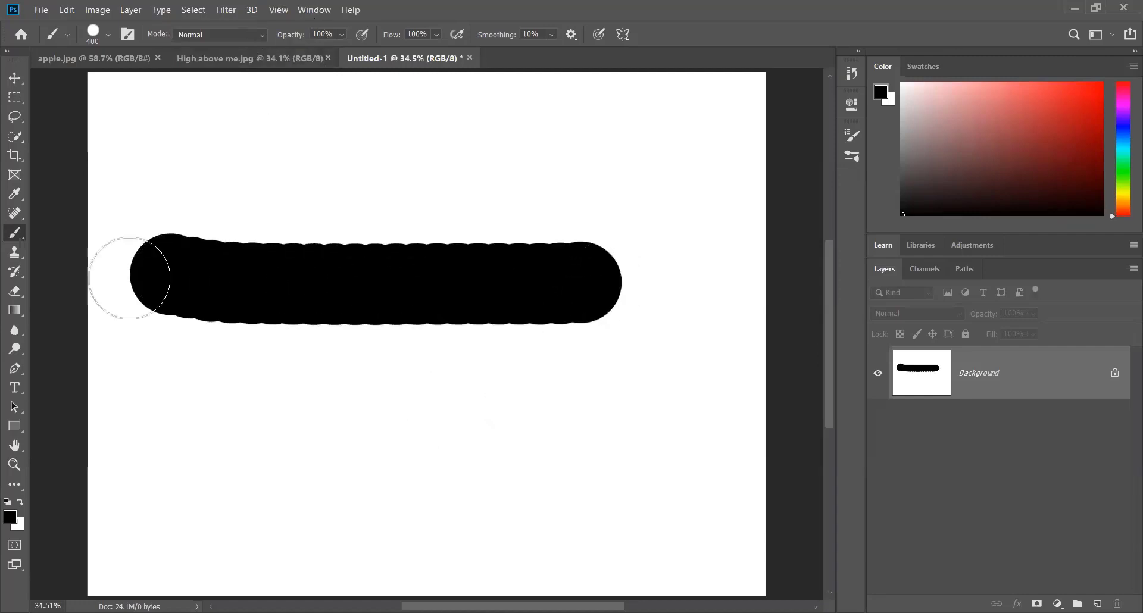
{"action": "key", "text": "ctrl+z"}
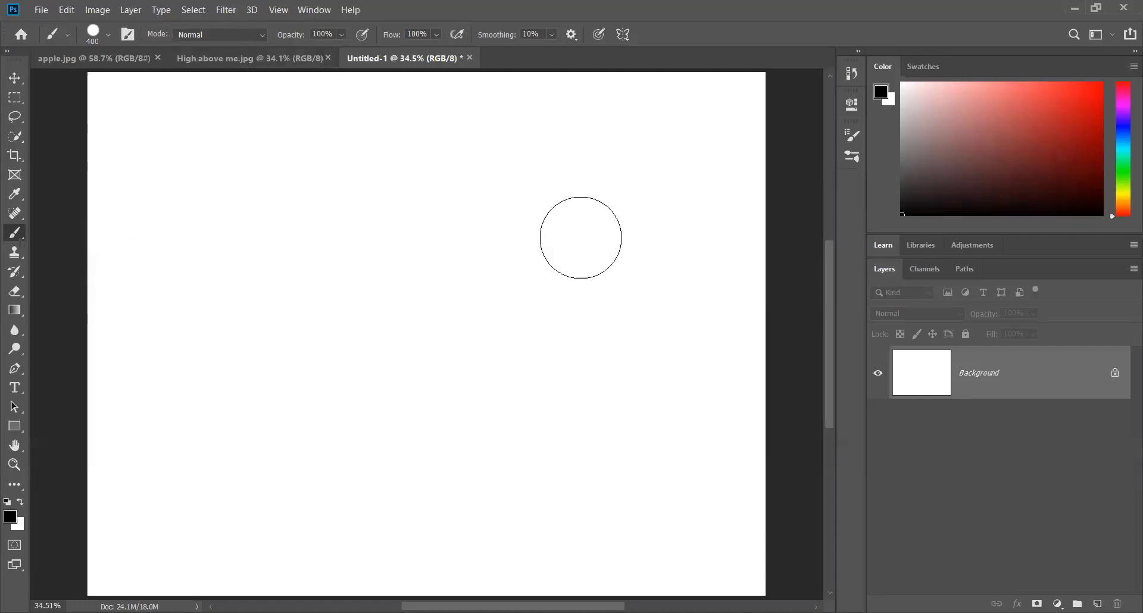
- Set the 400 px hard brush's spacing to 10% in the Brush Settings
{"action": "left_click", "coordinate": [848, 140]}
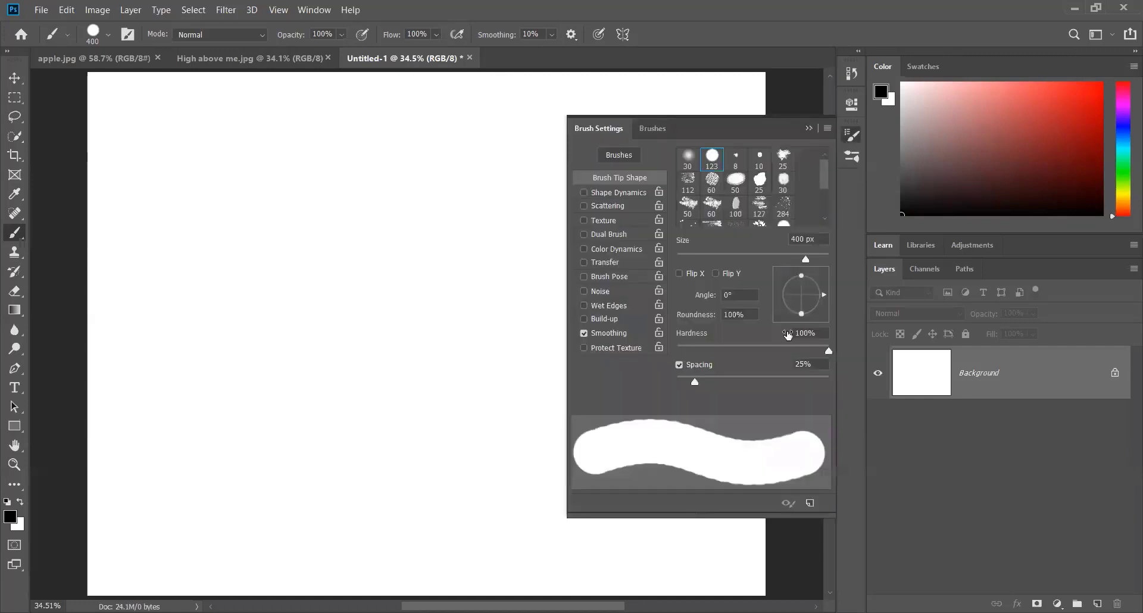
{"action": "type", "text": "10"}
{"action": "key", "text": "Return"}
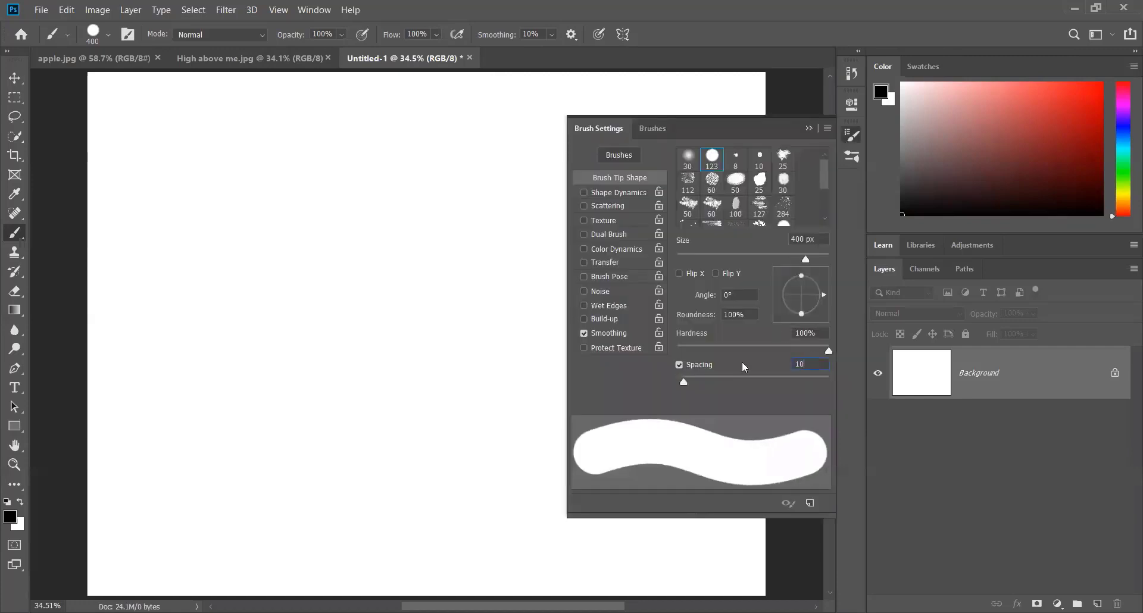
- Close the Brush Settings and paint a horizontal black stroke across the upper part of the canvas with the 400 px brush
{"action": "left_click", "coordinate": [811, 126]}
{"action": "left_click_drag", "start_coordinate": [158, 199], "coordinate": [667, 189]}
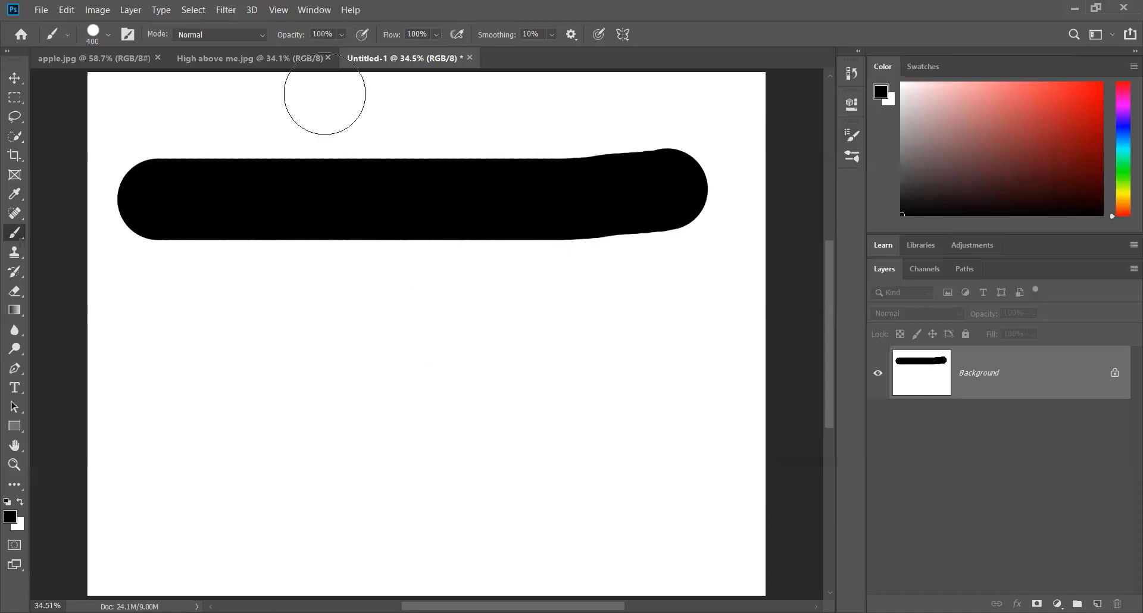
- Try brush opacity values of 70% and 50%, and return the opacity to 100%
{"action": "left_click", "coordinate": [342, 35]}
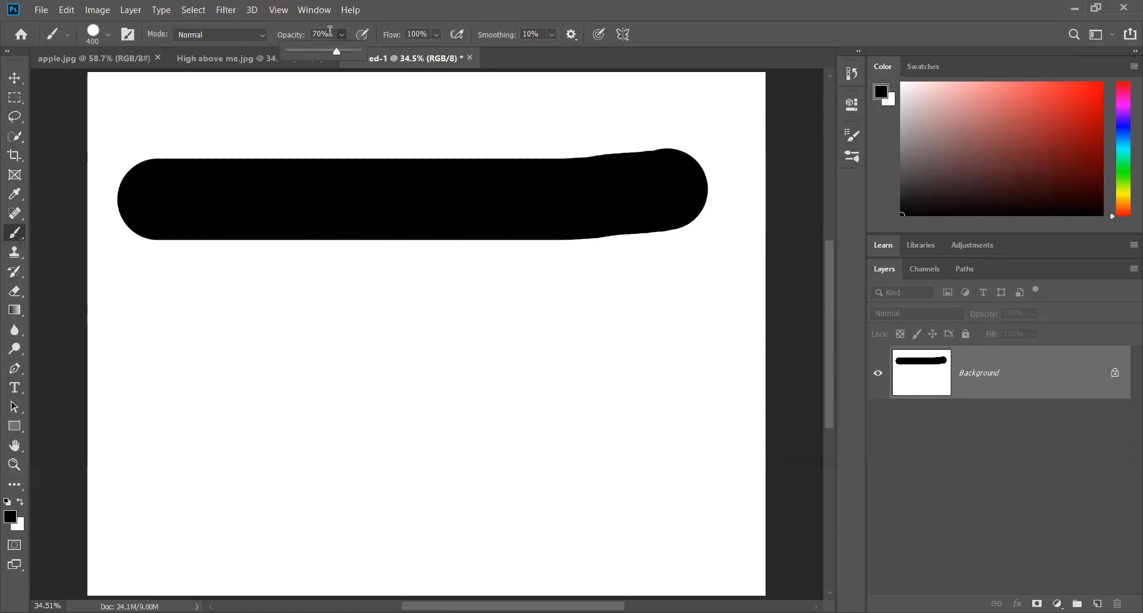
{"action": "left_click", "coordinate": [330, 30]}
{"action": "type", "text": "100"}
{"action": "key", "text": "Return"}
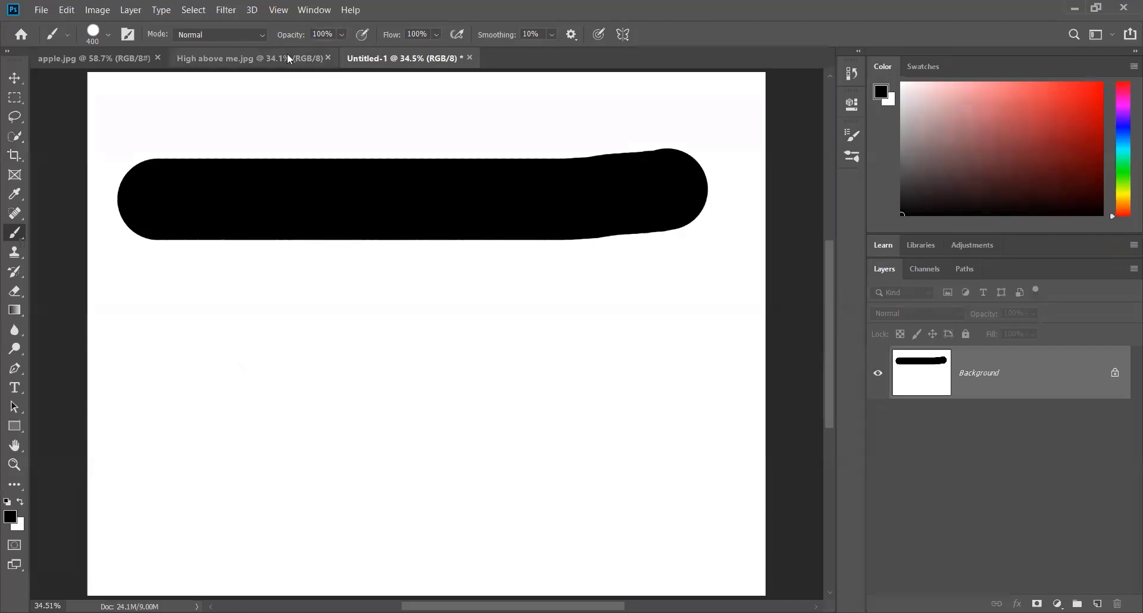
{"action": "left_click", "coordinate": [342, 36]}
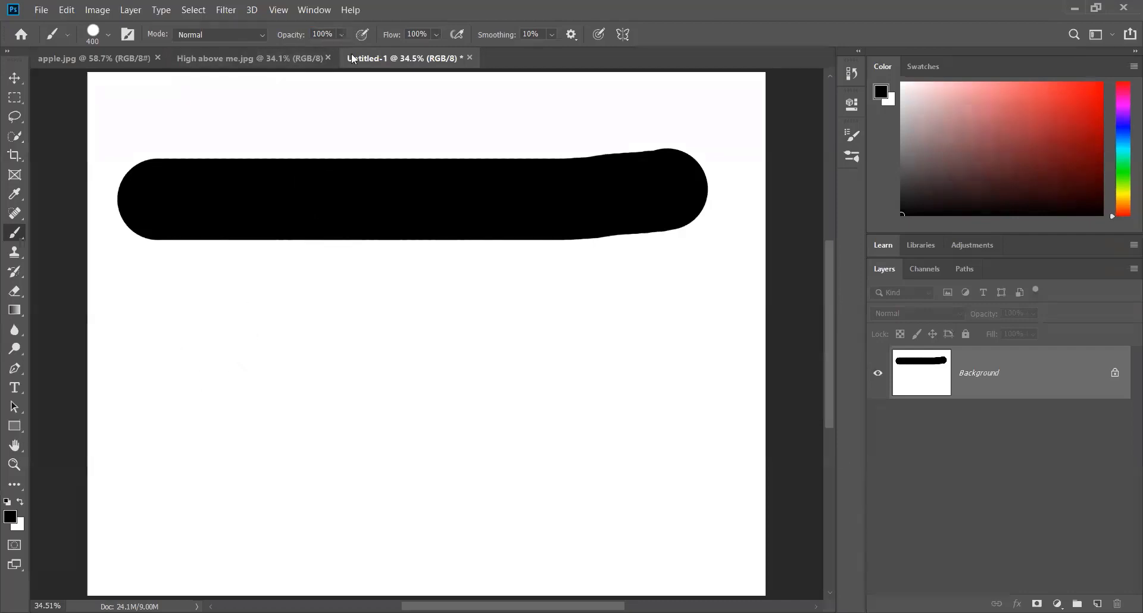
{"action": "left_click", "coordinate": [324, 34]}
{"action": "left_click", "coordinate": [320, 34]}
{"action": "type", "text": "50"}
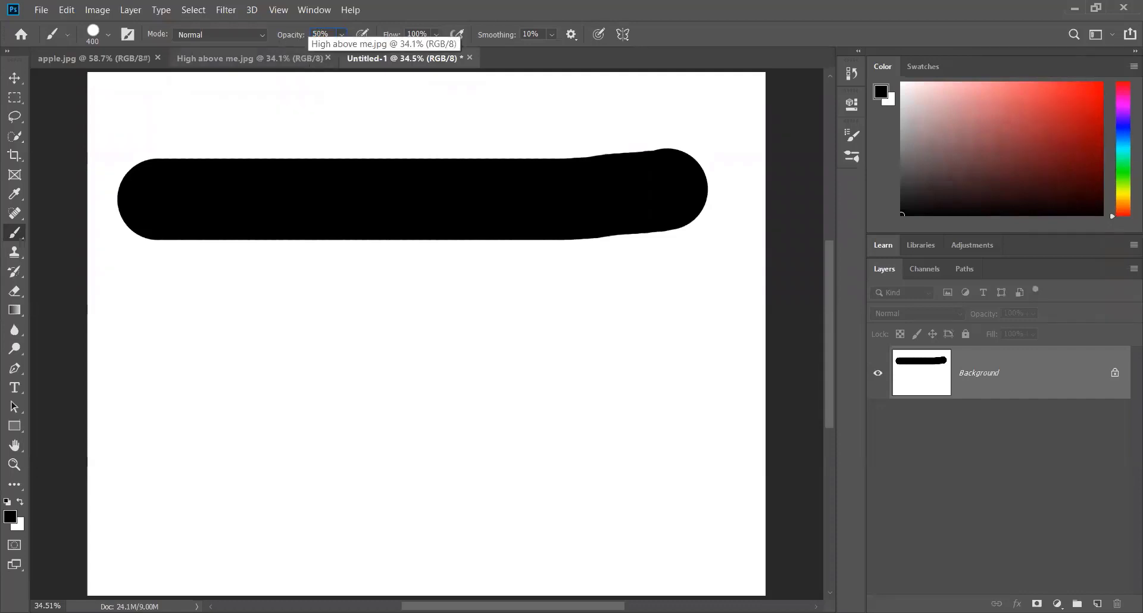
{"action": "key", "text": "Escape"}
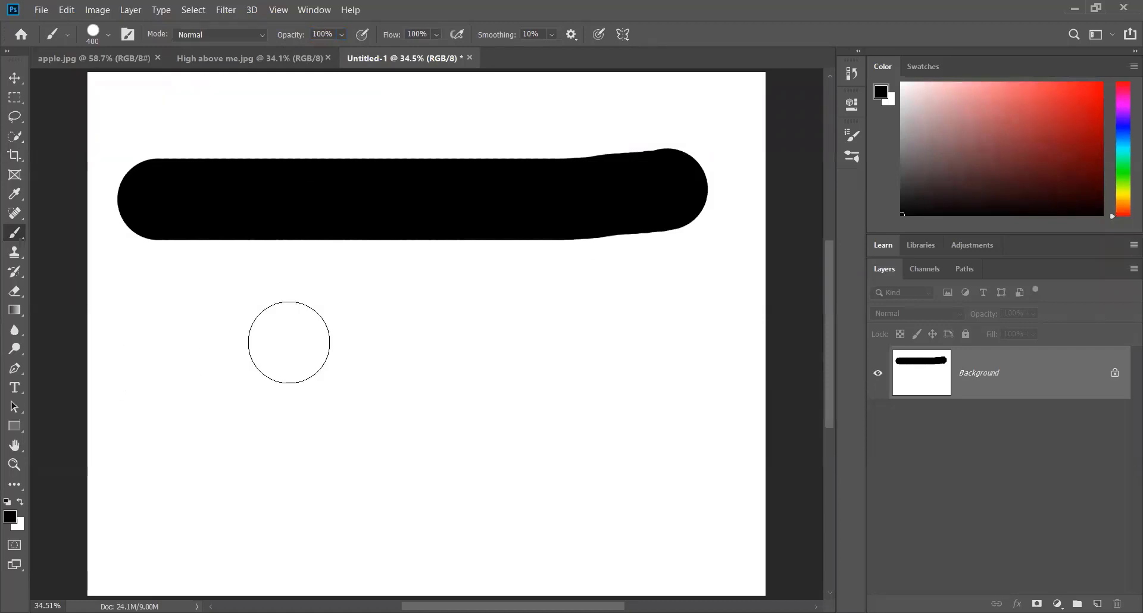
- Cycle the brush opacity through different values between 10% and 100%
{"action": "key", "text": "1"}
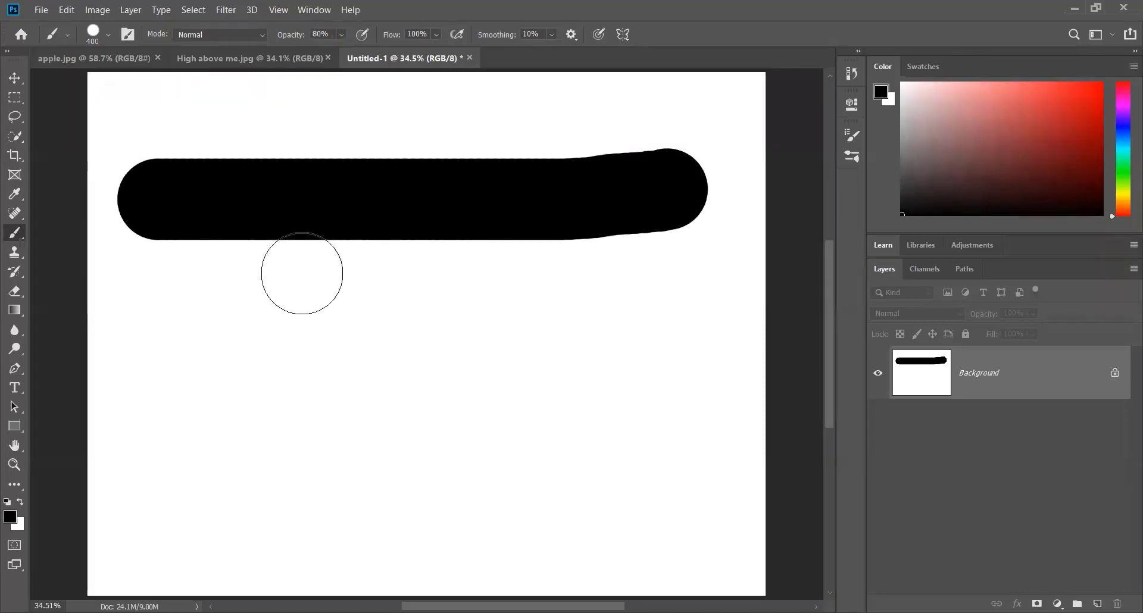
{"action": "key", "text": "0"}
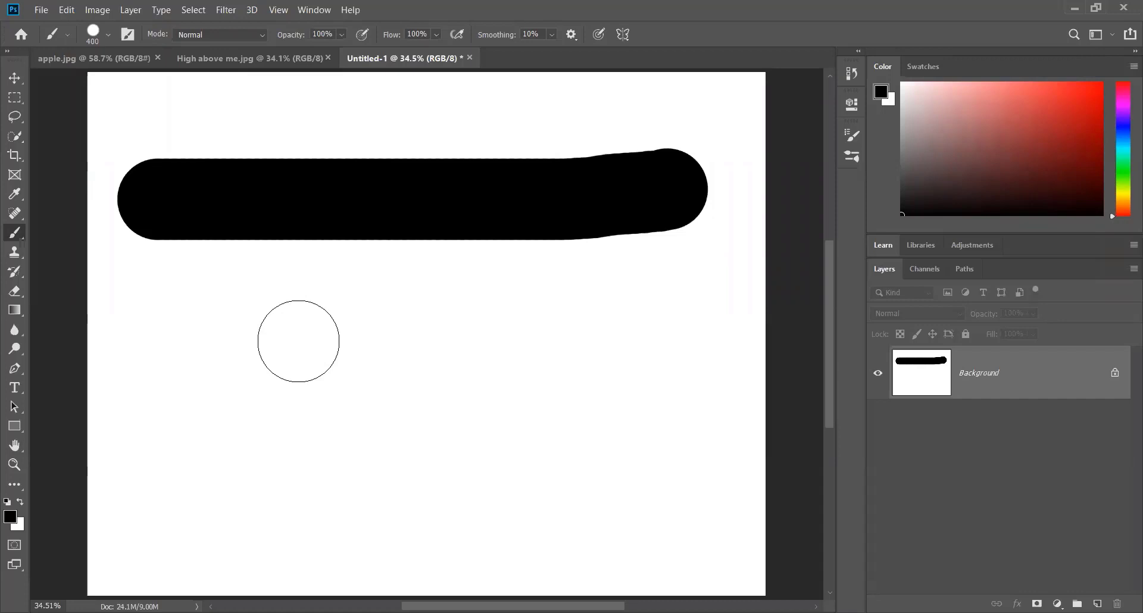
{"action": "key", "text": "5"}
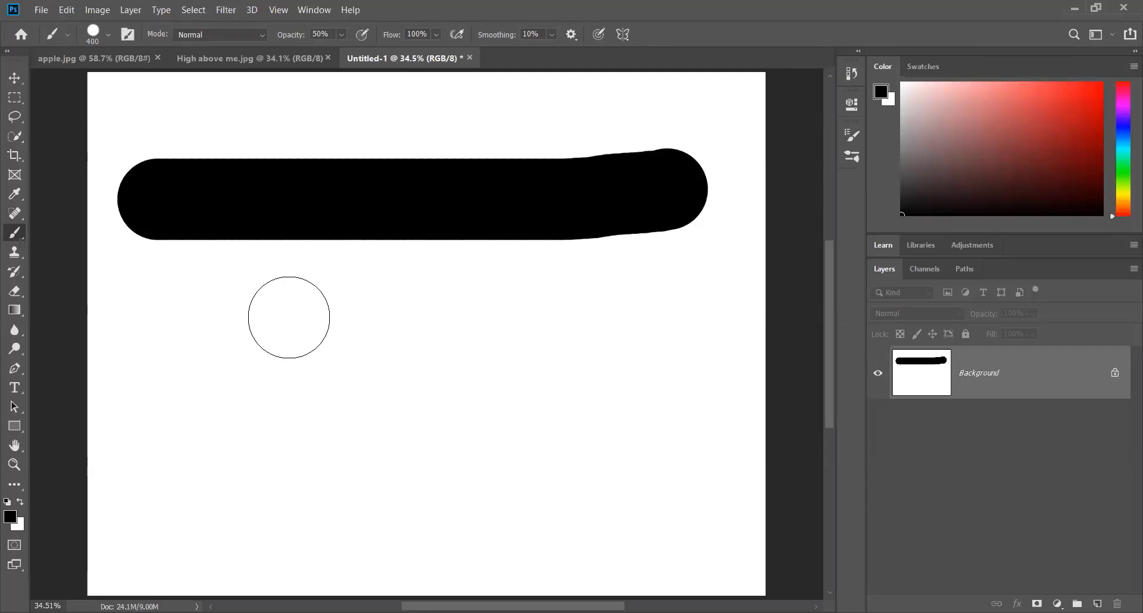
{"action": "key", "text": "0"}
{"action": "key", "text": "5"}
{"action": "key", "text": "9"}
{"action": "key", "text": "9"}
{"action": "key", "text": "9"}
{"action": "key", "text": "0"}
{"action": "key", "text": "0"}
{"action": "key", "text": "1"}
{"action": "key", "text": "0"}
- Set the brush opacity to 50% and paint a horizontal stroke across the canvas below the black one
{"action": "key", "text": "5"}
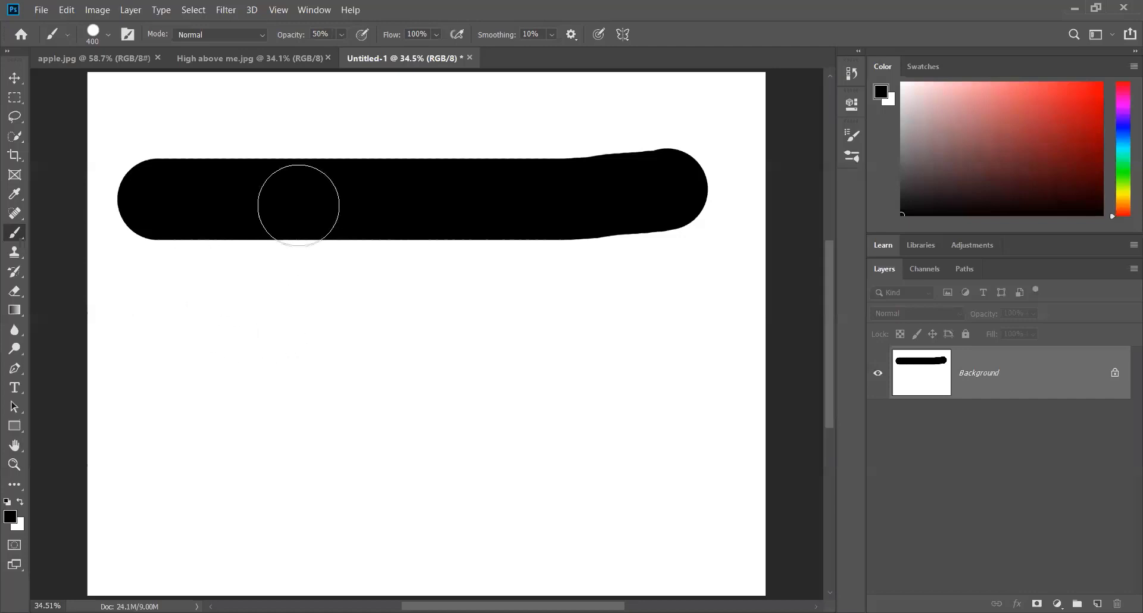
{"action": "left_click_drag", "start_coordinate": [163, 317], "coordinate": [378, 318]}
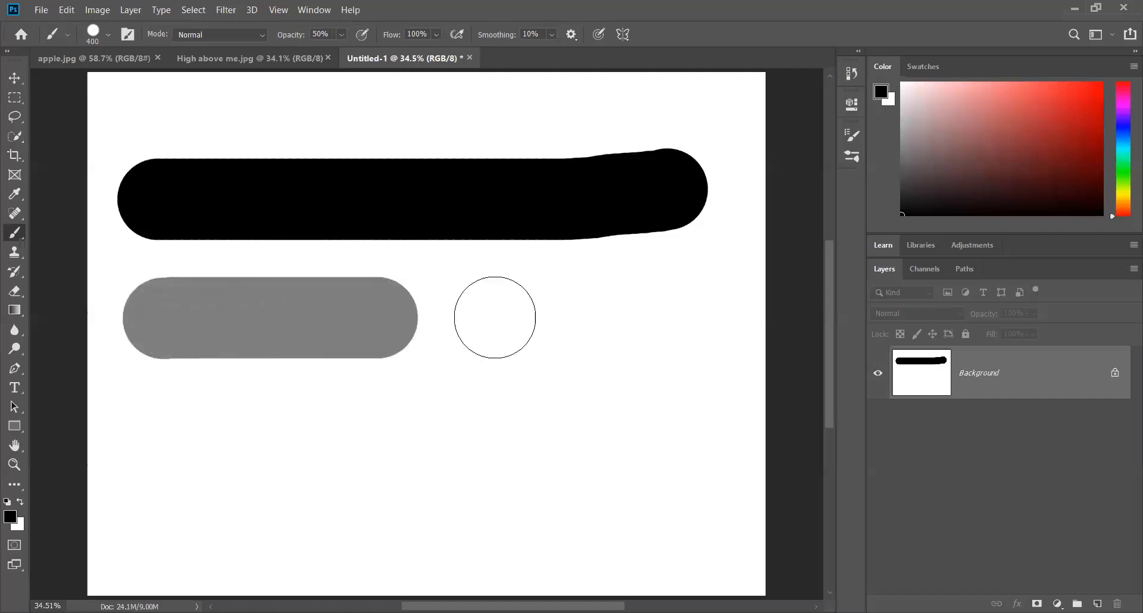
{"action": "left_click_drag", "start_coordinate": [495, 317], "coordinate": [691, 310]}
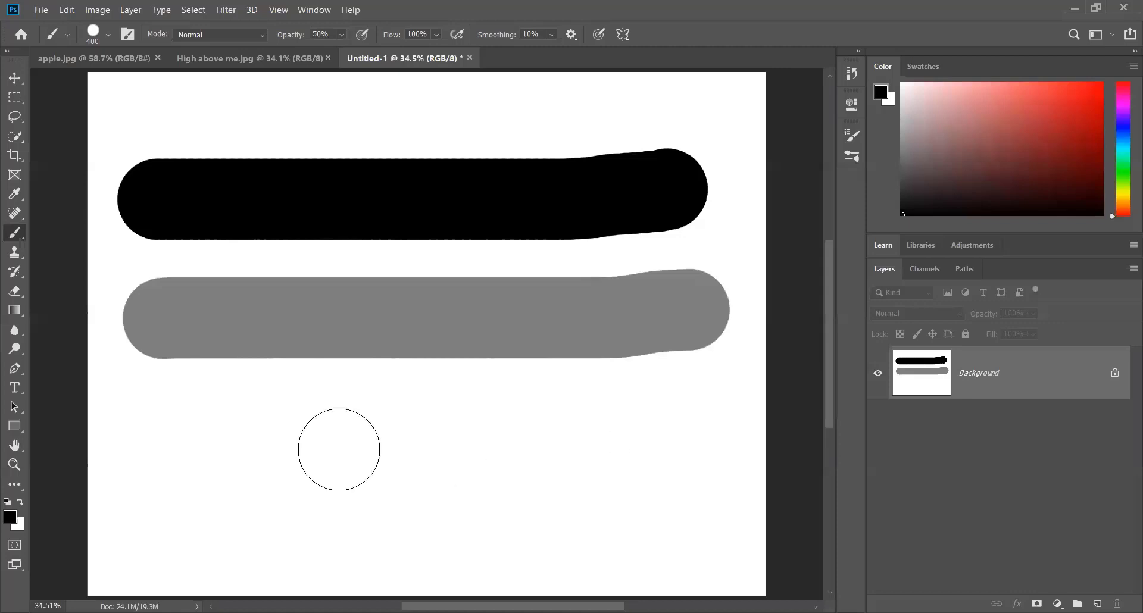
- Paint a horizontal stroke at 10% opacity below the gray one, and restore the brush opacity to 100%
{"action": "key", "text": "1"}
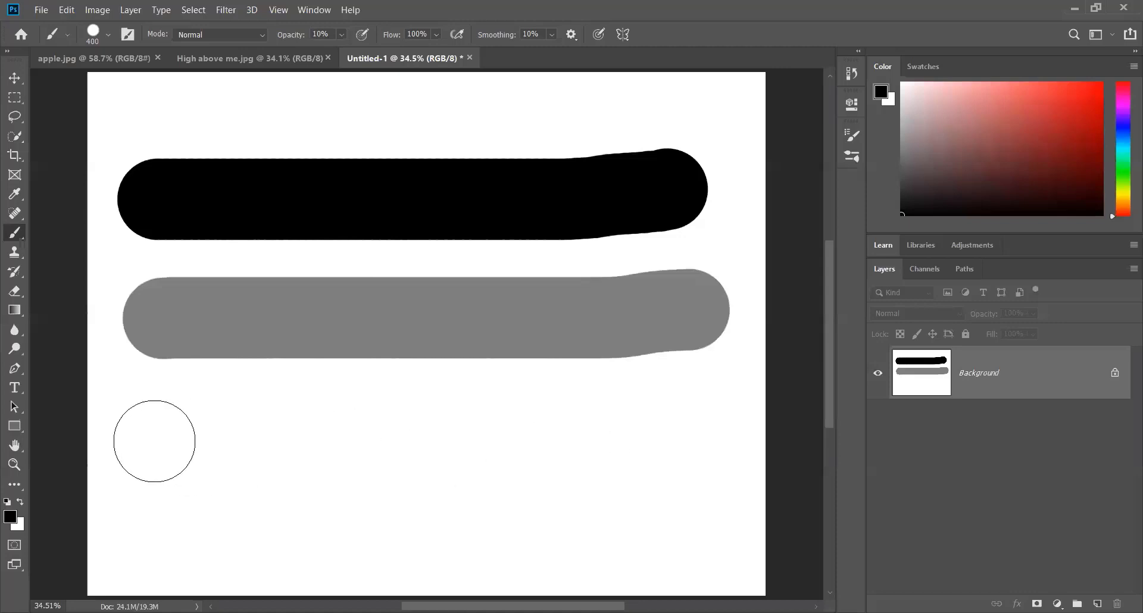
{"action": "left_click_drag", "start_coordinate": [153, 439], "coordinate": [706, 423]}
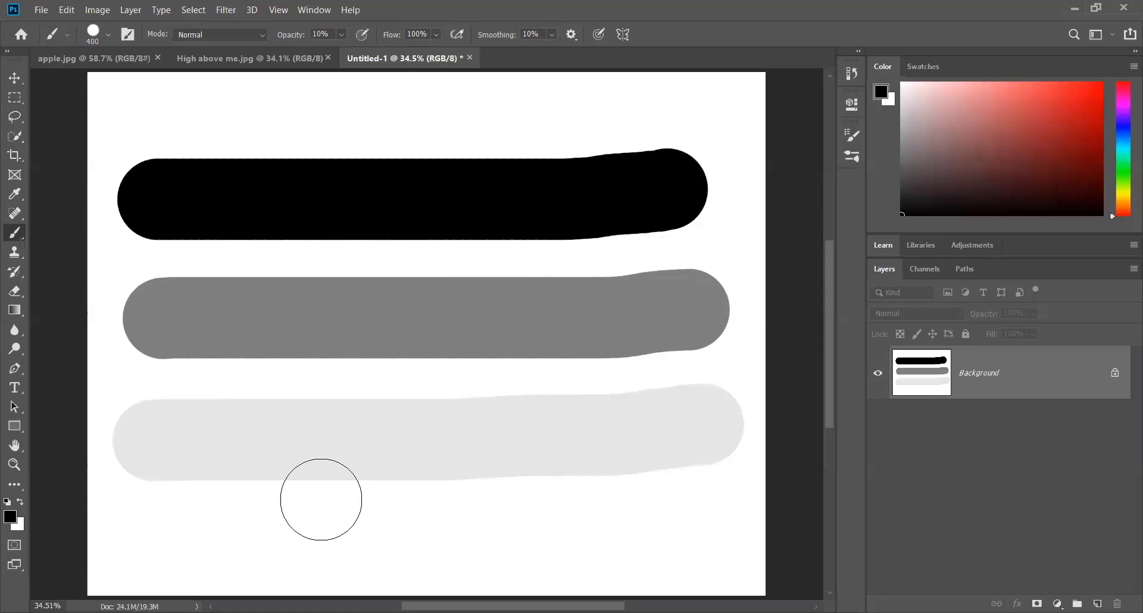
{"action": "key", "text": "0"}
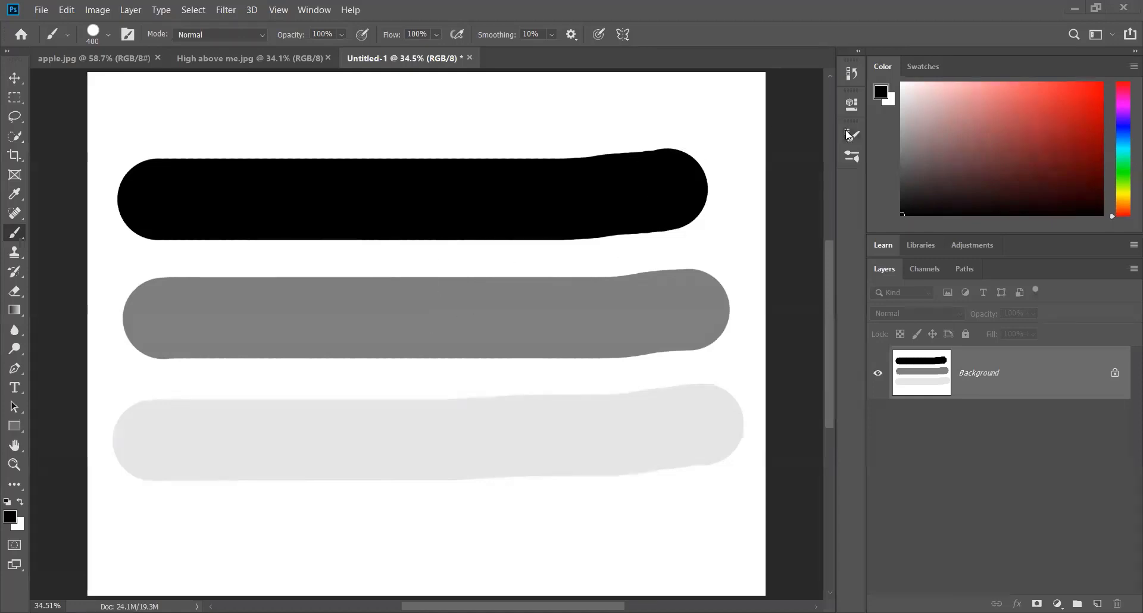
- Try a spacing of 25% in the Brush Settings, and restore it to 10%
{"action": "left_click", "coordinate": [317, 7]}
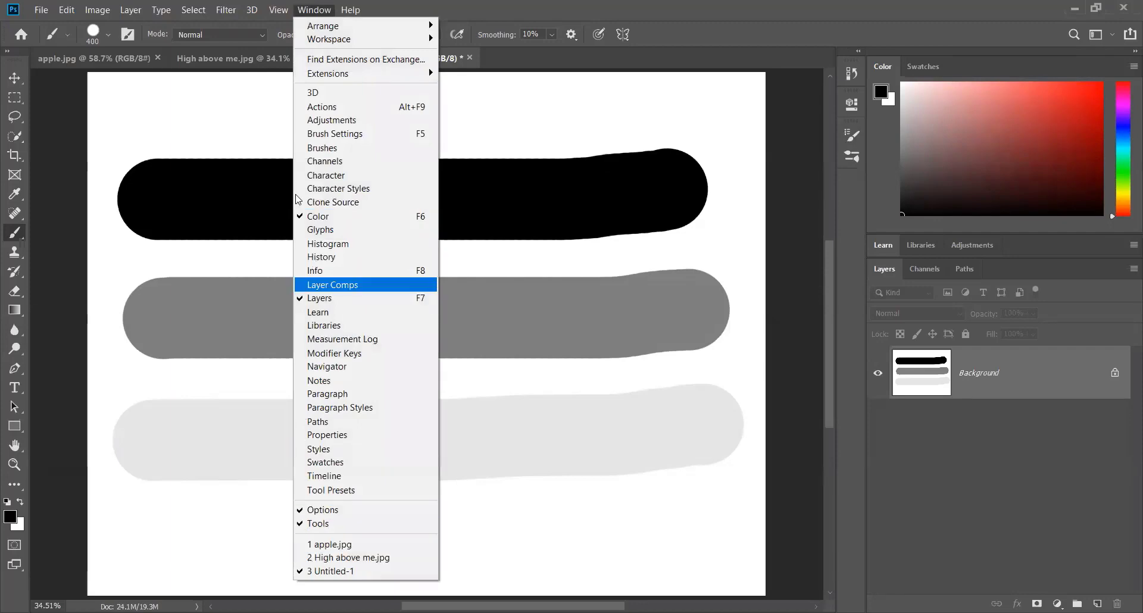
{"action": "left_click", "coordinate": [314, 8]}
{"action": "left_click", "coordinate": [315, 8]}
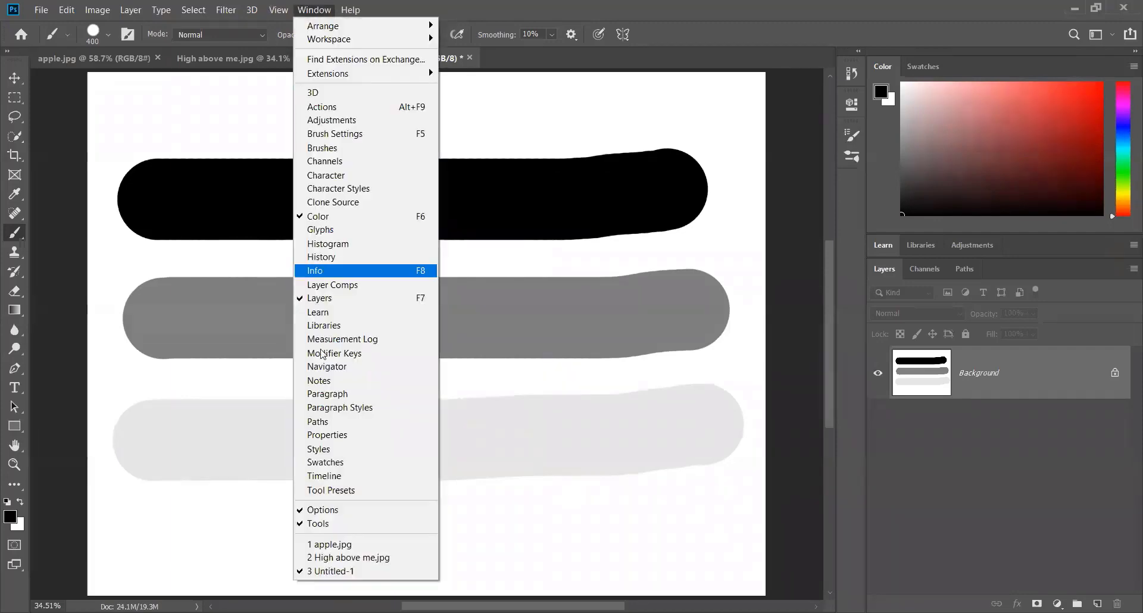
{"action": "left_click", "coordinate": [341, 134]}
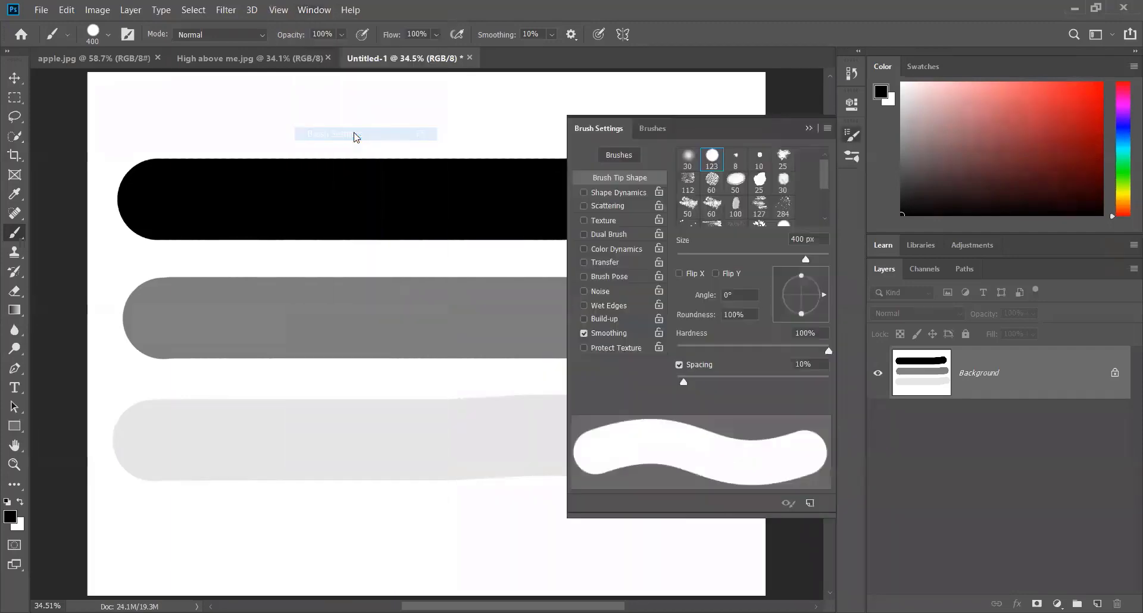
{"action": "left_click", "coordinate": [816, 365]}
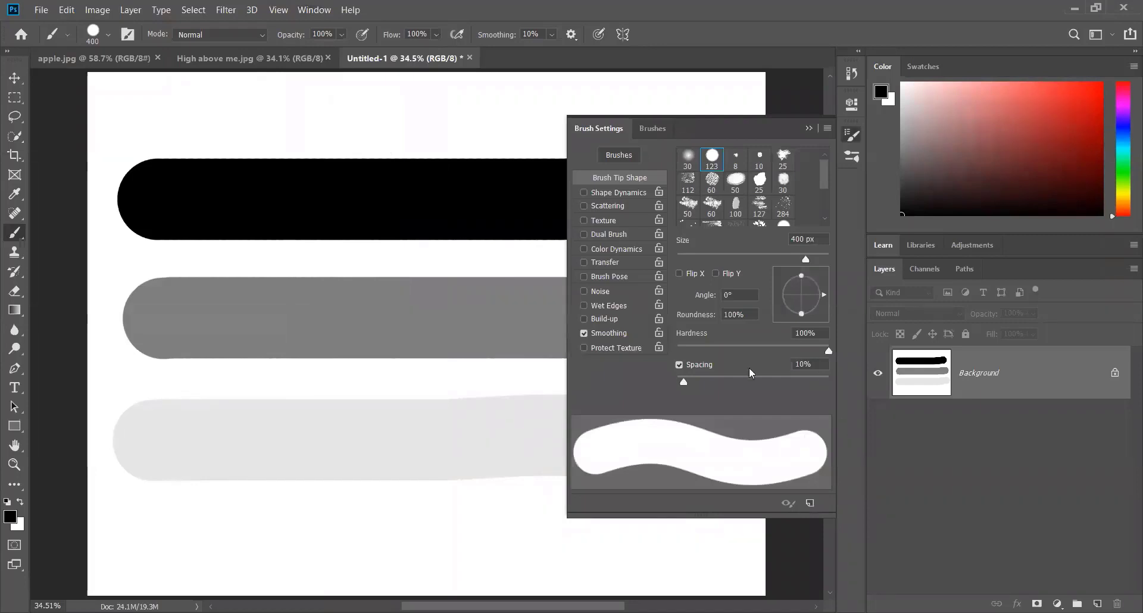
{"action": "type", "text": "25"}
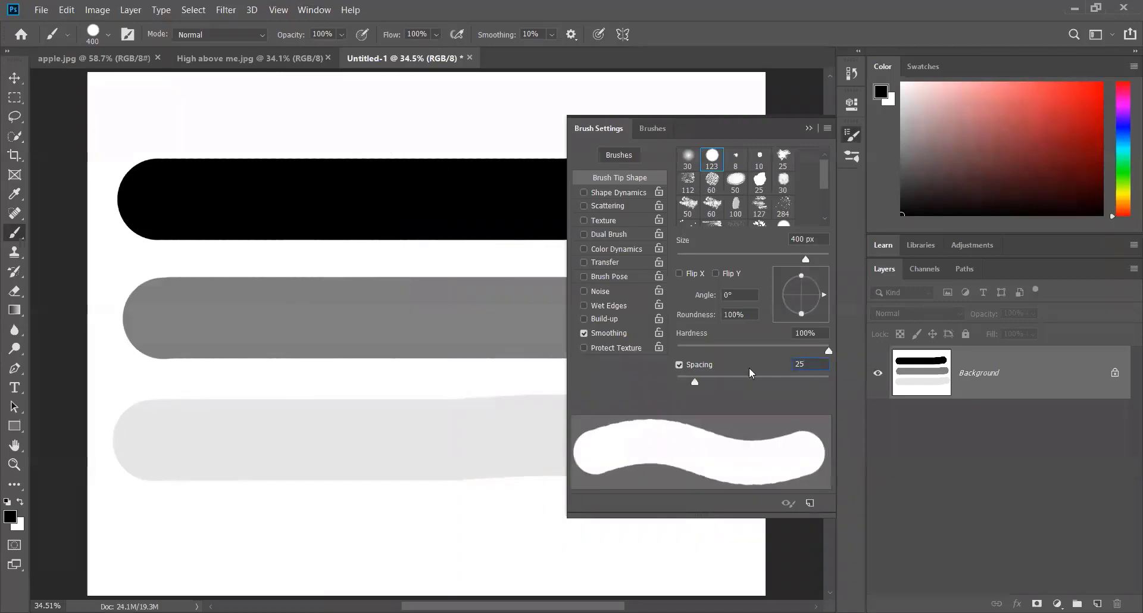
{"action": "key", "text": "BackSpace"}
{"action": "key", "text": "BackSpace"}
{"action": "type", "text": "10"}
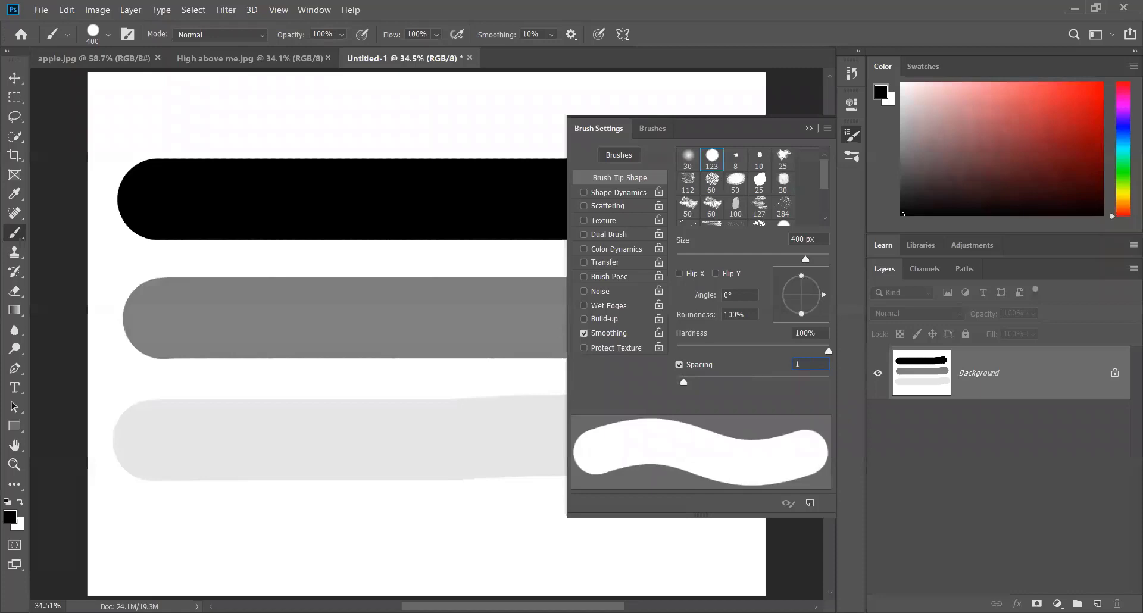
{"action": "left_click", "coordinate": [808, 128]}
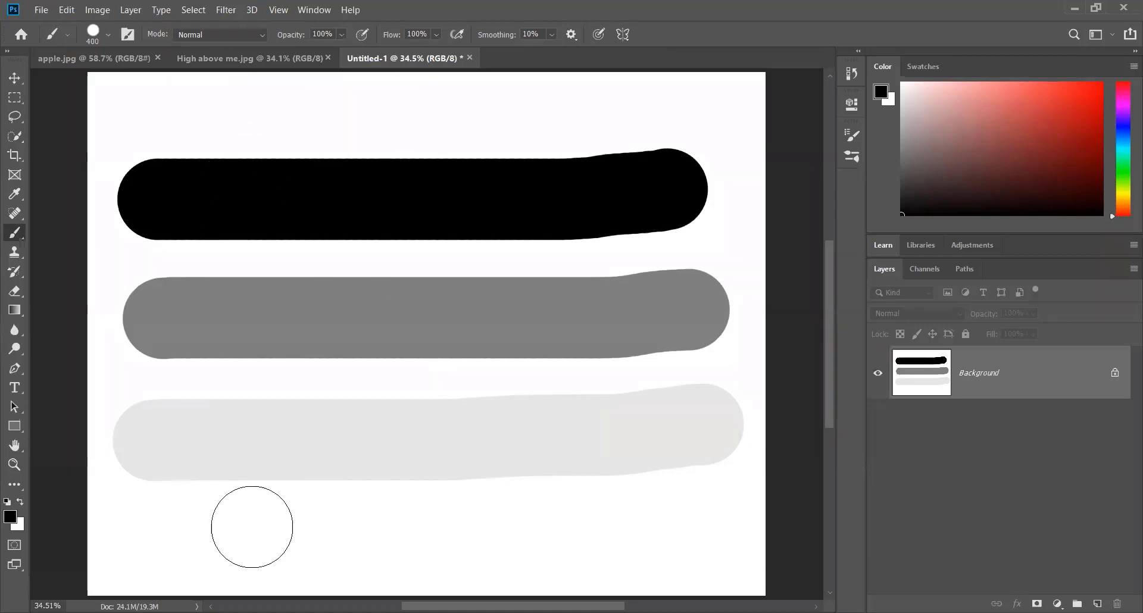
- Paint a short horizontal black stroke at 100% opacity along the bottom of the canvas, and undo it
{"action": "left_click_drag", "start_coordinate": [234, 529], "coordinate": [521, 529]}
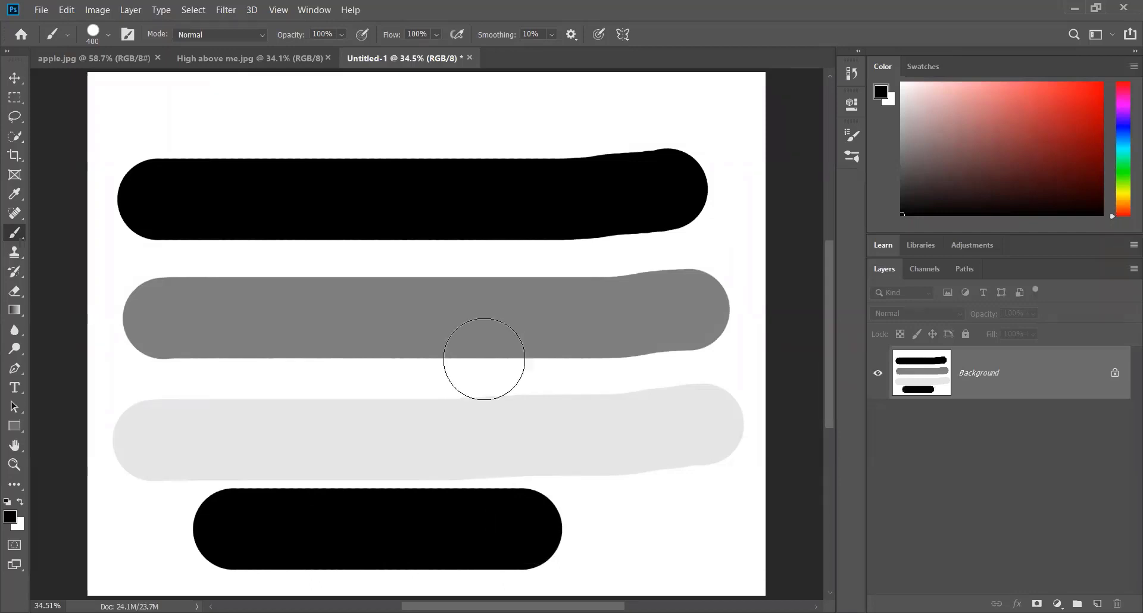
{"action": "key", "text": "ctrl+z"}
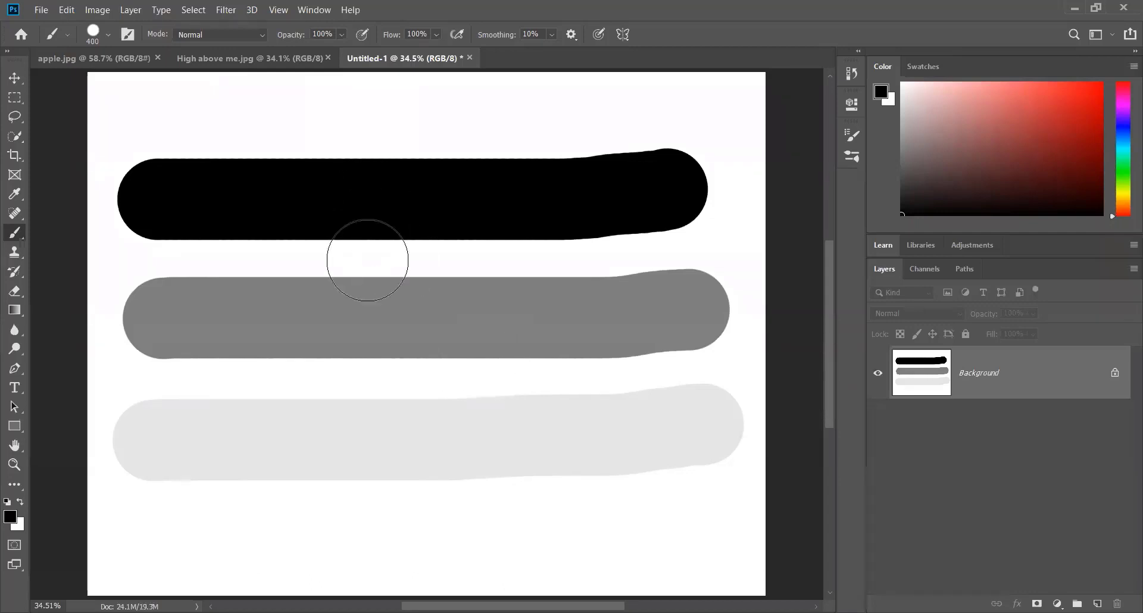
- Set the brush opacity to 20% and paint back and forth from the canvas bottom up over the lightest stroke
{"action": "key", "text": "2"}
{"action": "mouse_move", "coordinate": [256, 549]}
{"action": "left_mouse_down"}
{"action": "mouse_move", "coordinate": [510, 549]}
{"action": "mouse_move", "coordinate": [305, 550]}
{"action": "mouse_move", "coordinate": [594, 534]}
{"action": "left_mouse_up"}
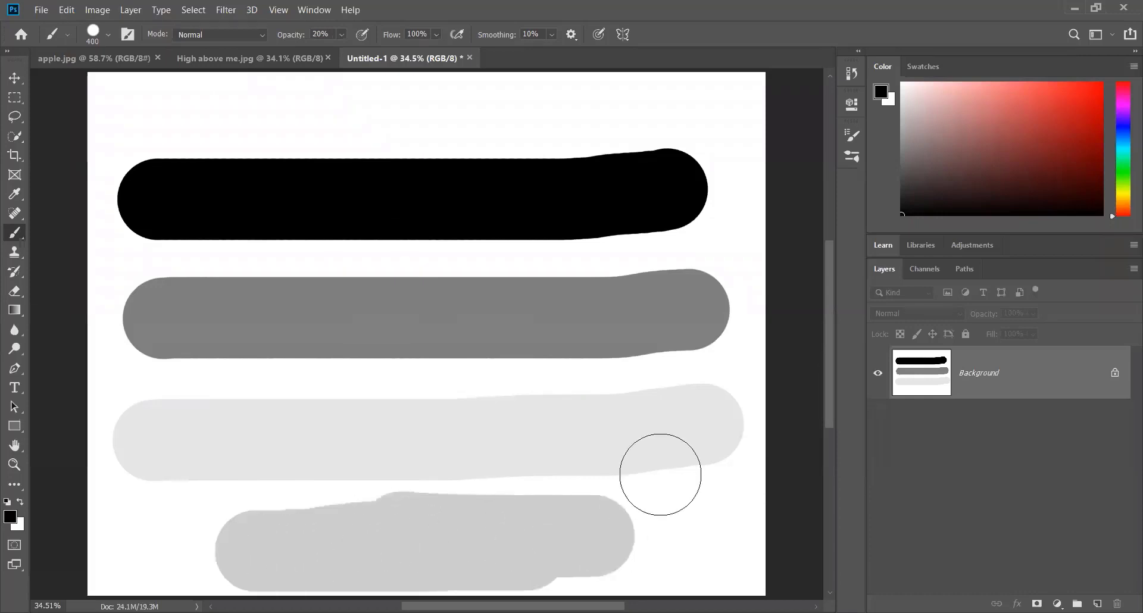
{"action": "mouse_move", "coordinate": [661, 474]}
{"action": "left_mouse_down"}
{"action": "mouse_move", "coordinate": [459, 460]}
{"action": "mouse_move", "coordinate": [477, 422]}
{"action": "mouse_move", "coordinate": [232, 462]}
{"action": "mouse_move", "coordinate": [269, 409]}
{"action": "mouse_move", "coordinate": [315, 410]}
{"action": "left_mouse_up"}
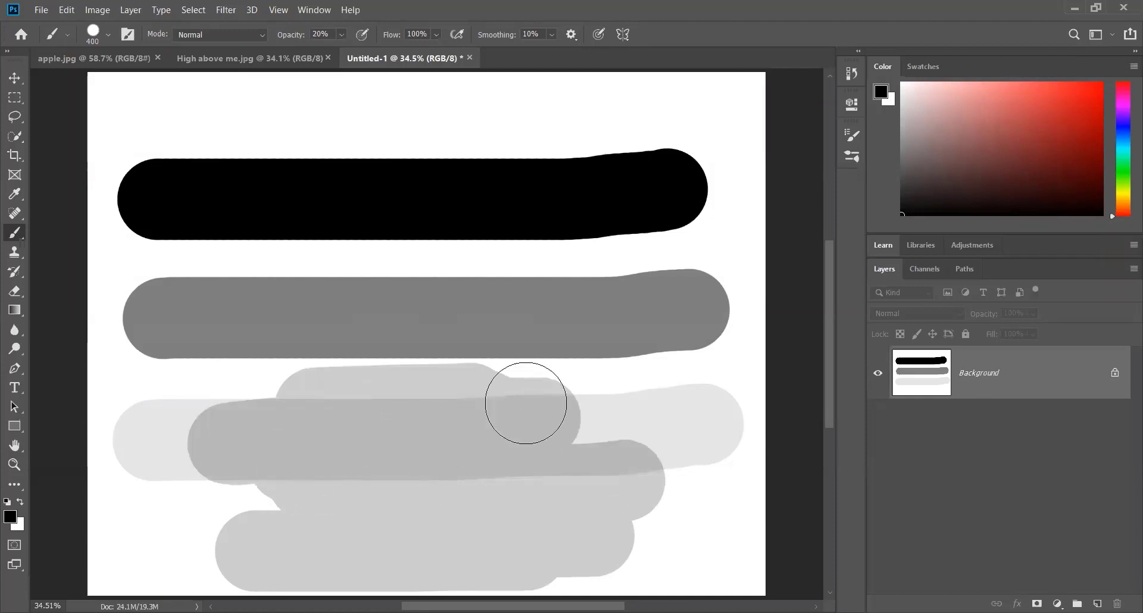
{"action": "mouse_move", "coordinate": [525, 403]}
{"action": "left_mouse_down"}
{"action": "mouse_move", "coordinate": [459, 434]}
{"action": "mouse_move", "coordinate": [319, 441]}
{"action": "mouse_move", "coordinate": [342, 443]}
{"action": "left_mouse_up"}
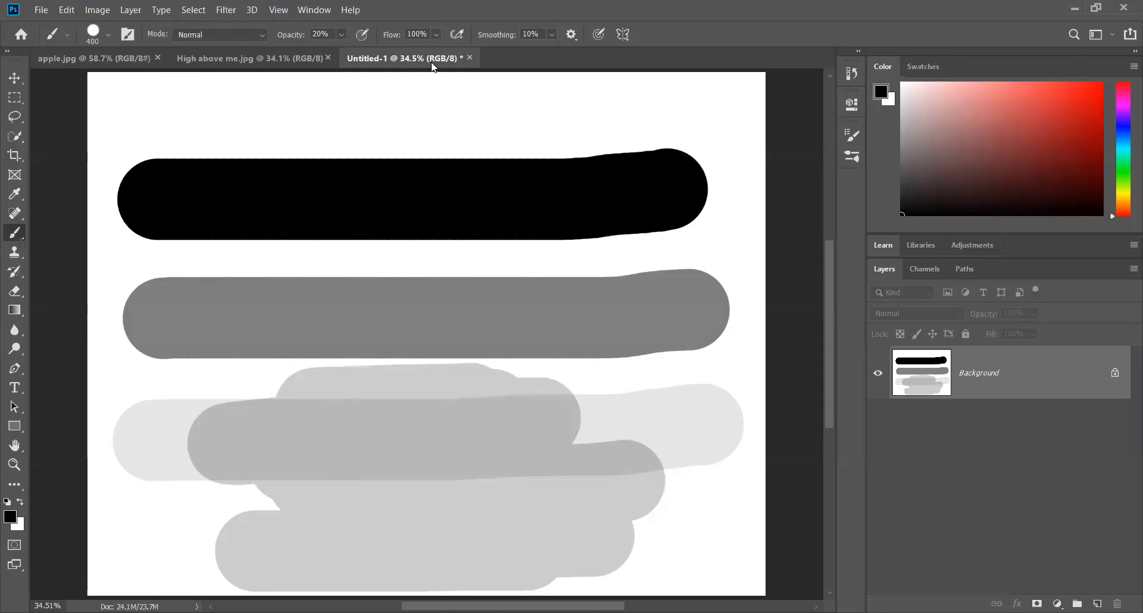
- Set the brush opacity to 100% and the flow to 20%
{"action": "left_click", "coordinate": [341, 35]}
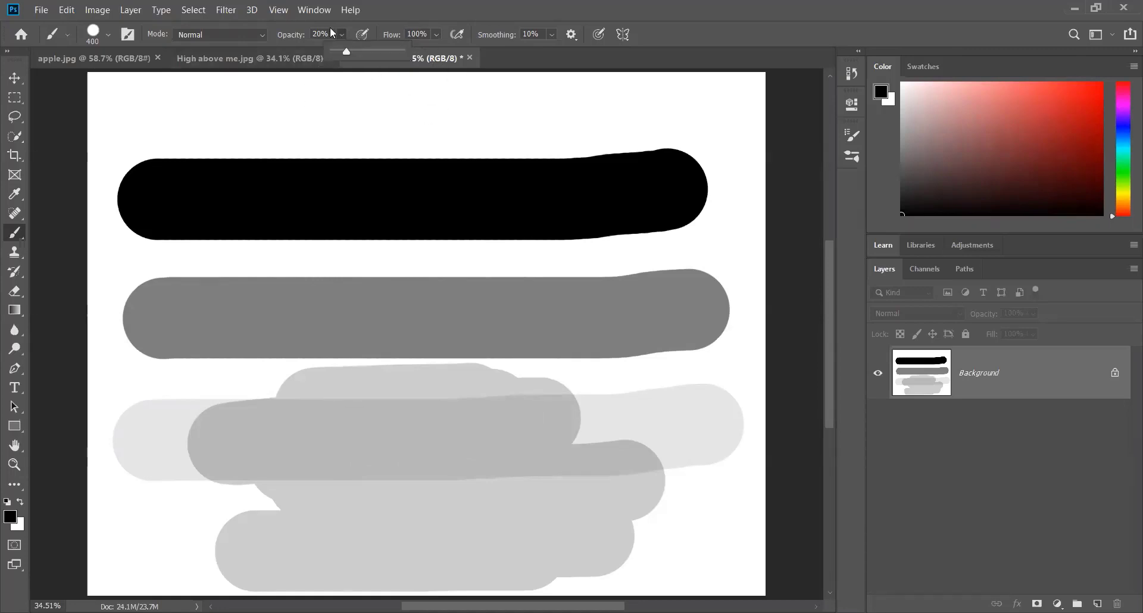
{"action": "left_click", "coordinate": [327, 32]}
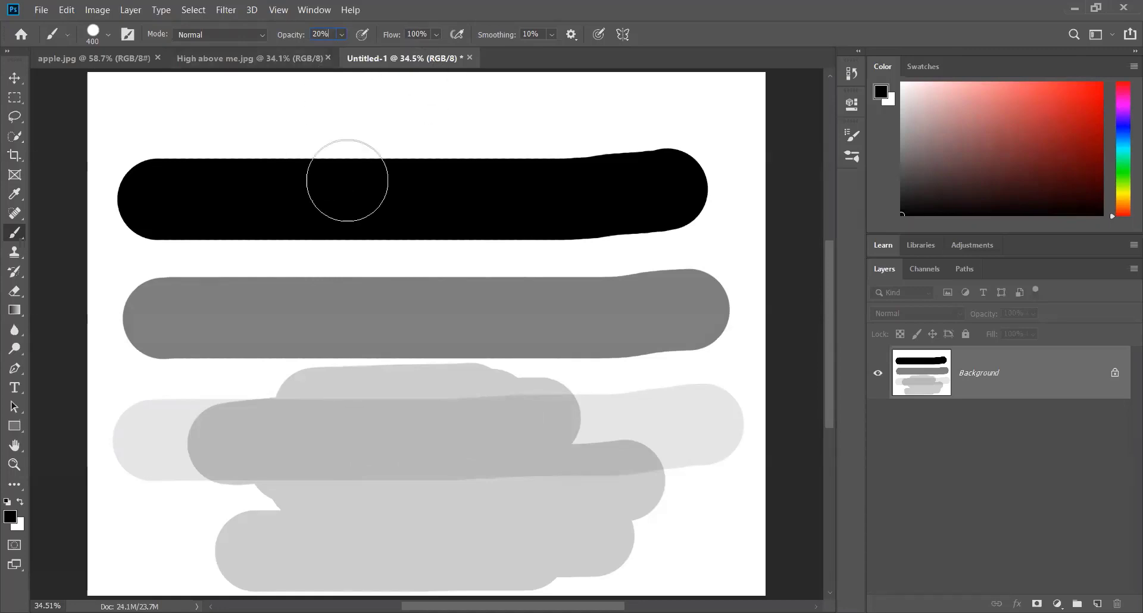
{"action": "key", "text": "Return"}
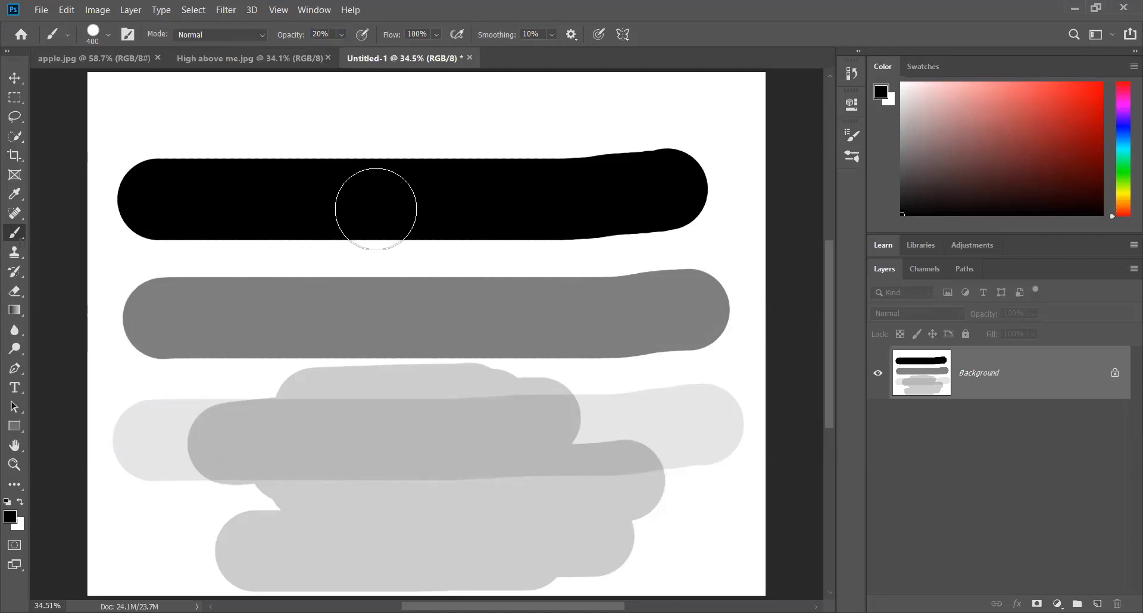
{"action": "key", "text": "0"}
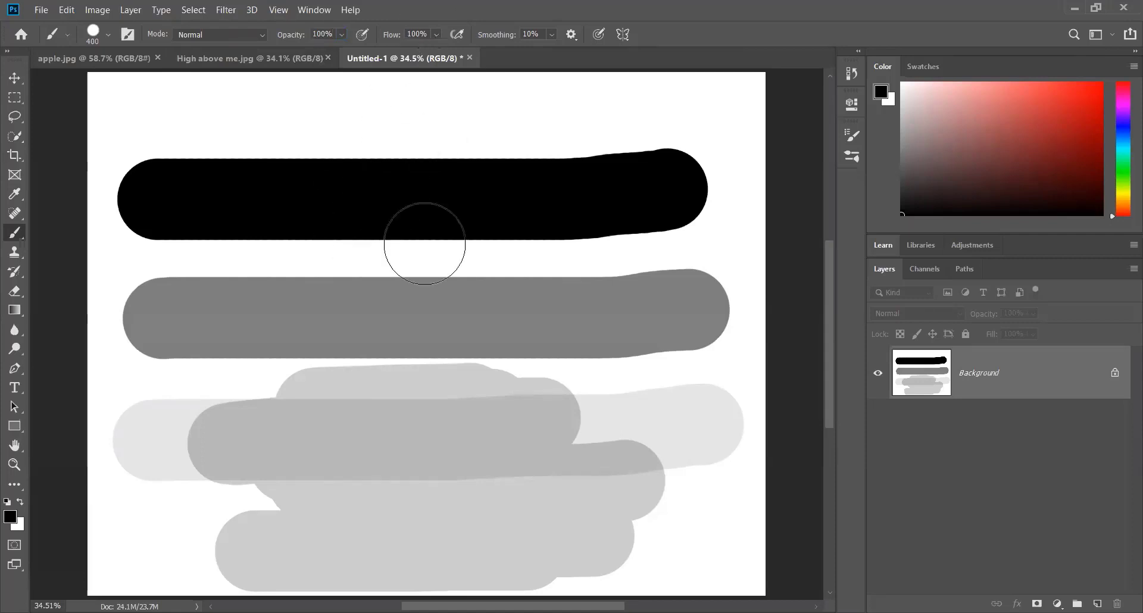
{"action": "key", "text": "shift+6"}
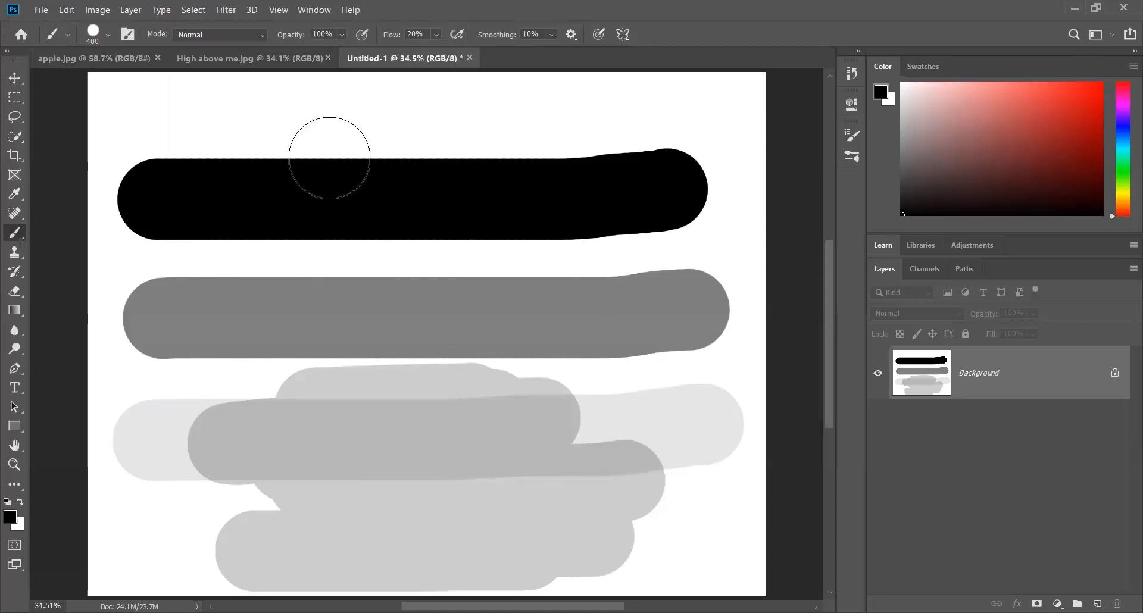
- Reduce the brush size to 200 px
{"action": "key", "text": "bracketleft"}
{"action": "key", "text": "bracketleft"}
{"action": "key", "text": "bracketleft"}
- Paint two short back-and-forth strokes at 20% flow above the black stroke, and undo them
{"action": "left_click", "coordinate": [231, 113]}
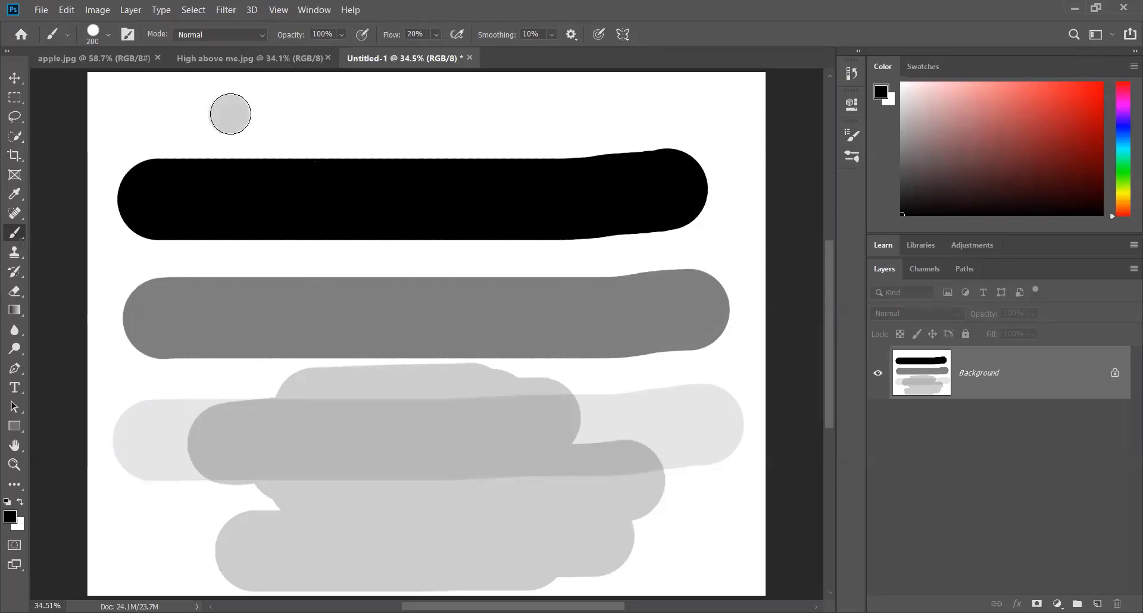
{"action": "mouse_move", "coordinate": [230, 114]}
{"action": "left_mouse_down"}
{"action": "mouse_move", "coordinate": [312, 114]}
{"action": "mouse_move", "coordinate": [221, 126]}
{"action": "mouse_move", "coordinate": [344, 127]}
{"action": "mouse_move", "coordinate": [231, 122]}
{"action": "mouse_move", "coordinate": [233, 110]}
{"action": "mouse_move", "coordinate": [317, 110]}
{"action": "mouse_move", "coordinate": [259, 110]}
{"action": "mouse_move", "coordinate": [318, 113]}
{"action": "mouse_move", "coordinate": [310, 119]}
{"action": "mouse_move", "coordinate": [362, 111]}
{"action": "mouse_move", "coordinate": [229, 108]}
{"action": "mouse_move", "coordinate": [256, 111]}
{"action": "left_mouse_up"}
{"action": "mouse_move", "coordinate": [438, 118]}
{"action": "left_mouse_down"}
{"action": "mouse_move", "coordinate": [682, 116]}
{"action": "mouse_move", "coordinate": [443, 117]}
{"action": "mouse_move", "coordinate": [668, 112]}
{"action": "mouse_move", "coordinate": [475, 117]}
{"action": "mouse_move", "coordinate": [629, 115]}
{"action": "mouse_move", "coordinate": [487, 119]}
{"action": "left_mouse_up"}
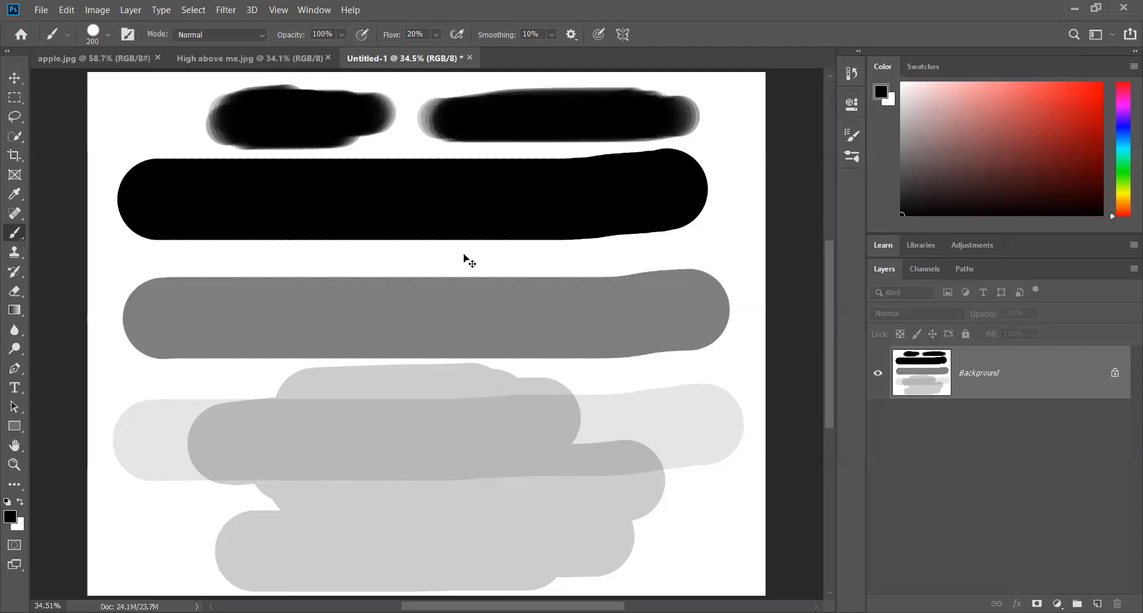
{"action": "key", "text": "ctrl+z"}
{"action": "key", "text": "ctrl+z"}
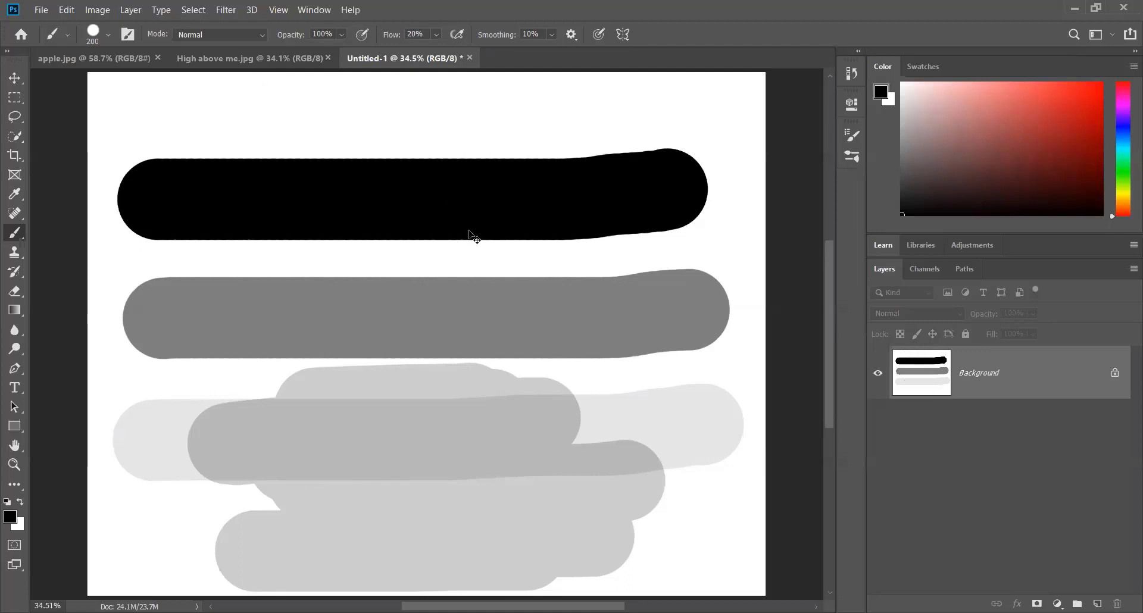
- Undo all the painted strokes until the canvas is blank, and set the brush flow to 100%
{"action": "key", "text": "ctrl+z"}
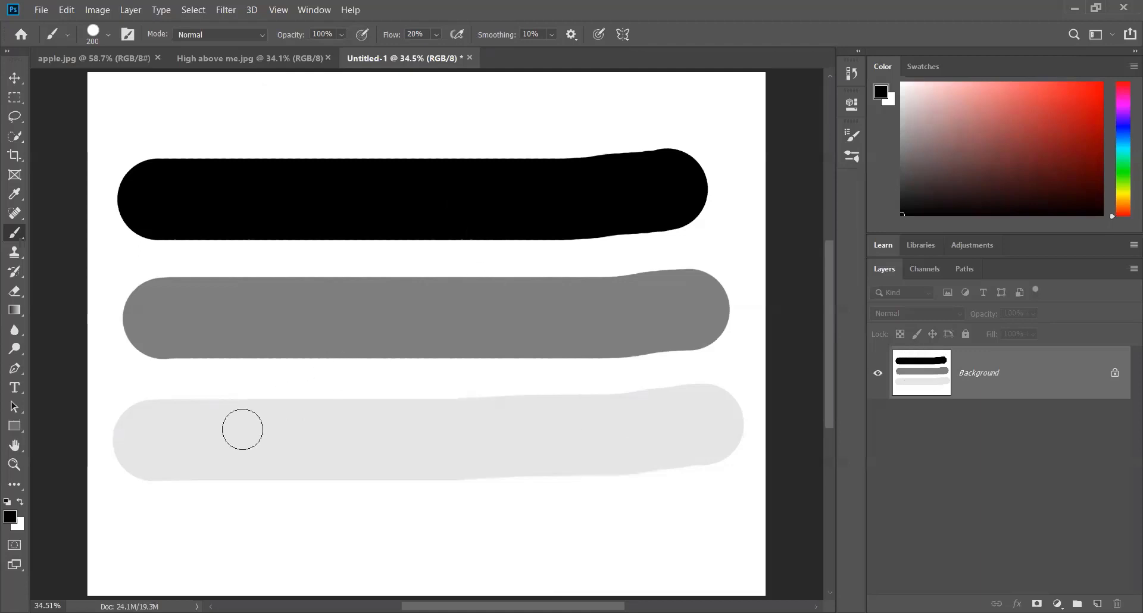
{"action": "key", "text": "shift+0"}
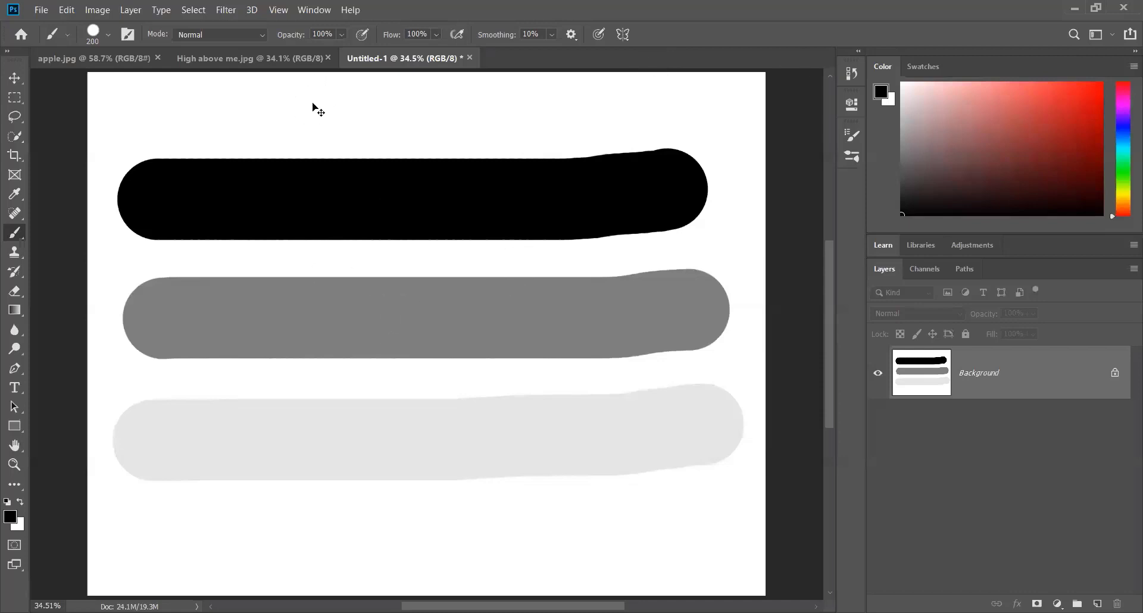
{"action": "key", "text": "ctrl+z"}
{"action": "key", "text": "ctrl+z"}
{"action": "key", "text": "ctrl+z"}
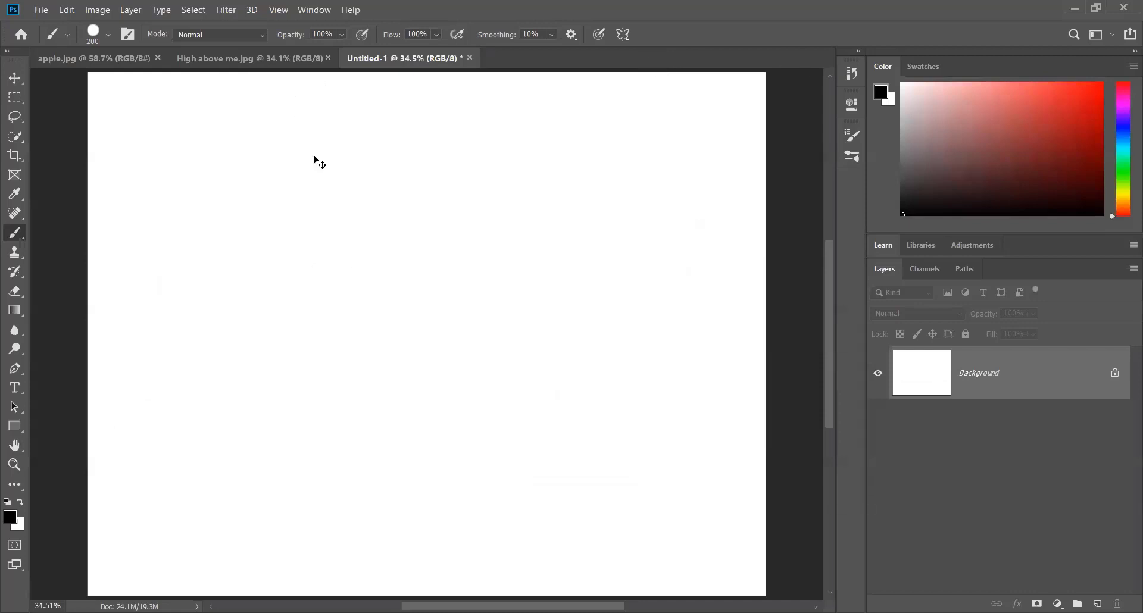
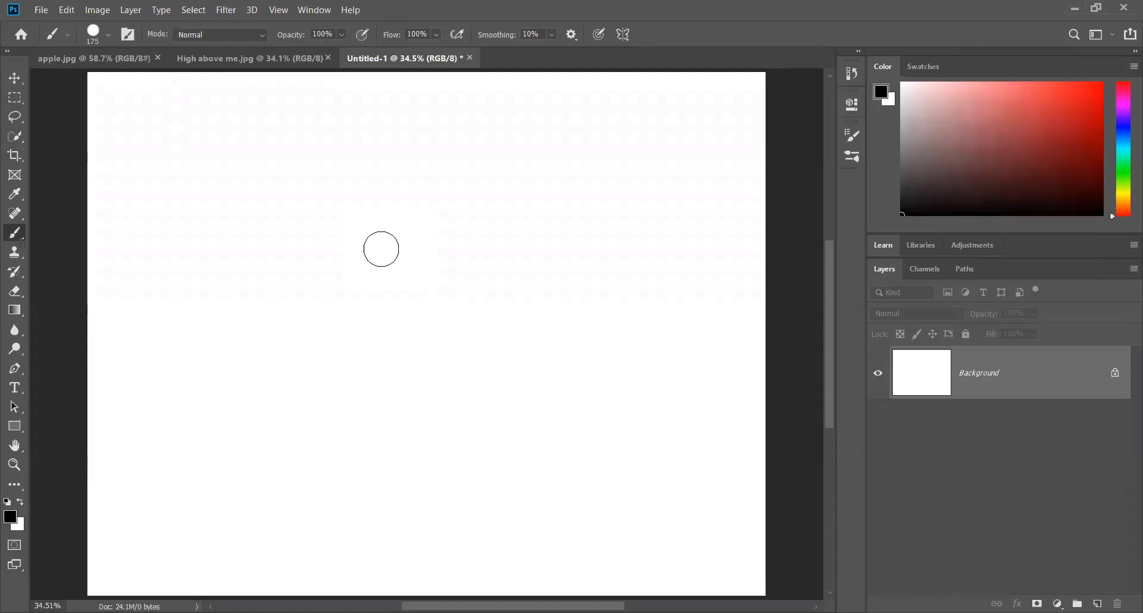
- Increase the brush size to 400 px
{"action": "key", "text": "bracketright"}
{"action": "key", "text": "bracketright"}
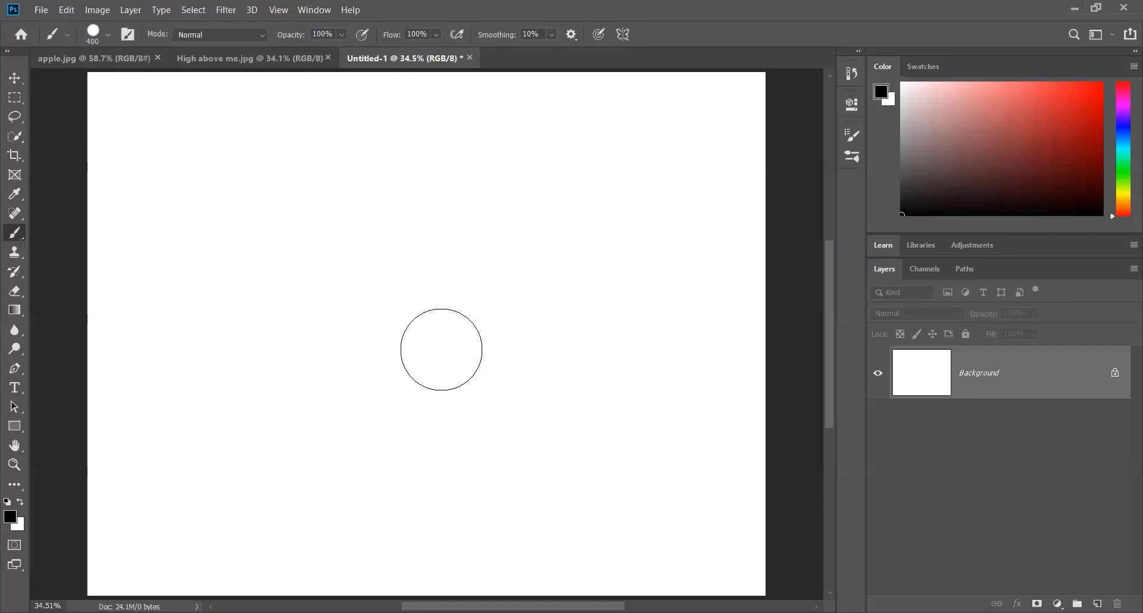
{"action": "left_click", "coordinate": [920, 244]}
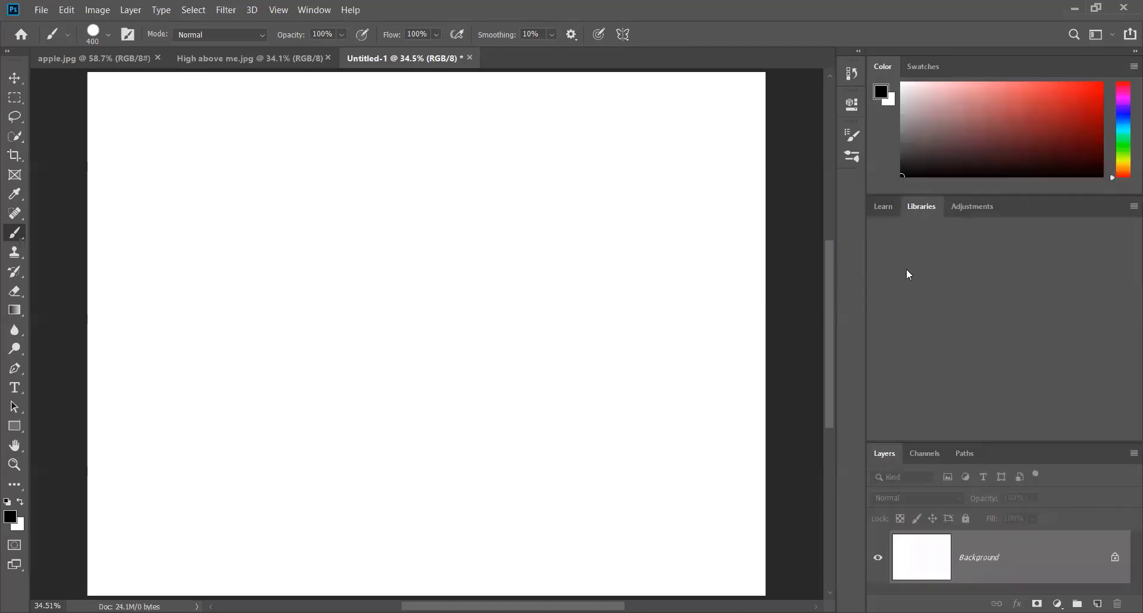
{"action": "left_click", "coordinate": [884, 206]}
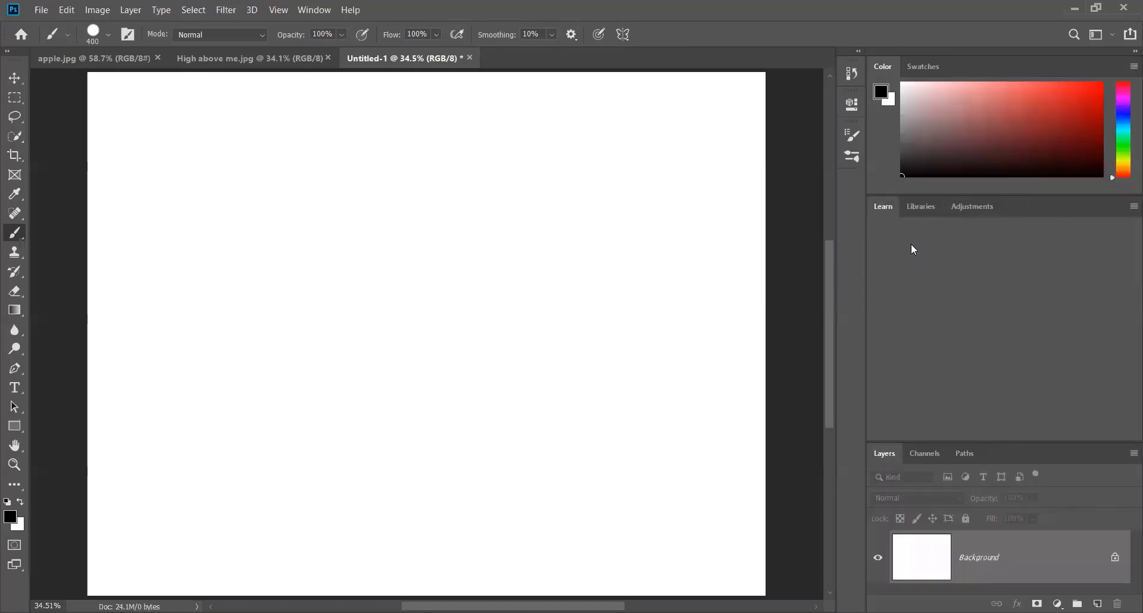
{"action": "left_click", "coordinate": [884, 207]}
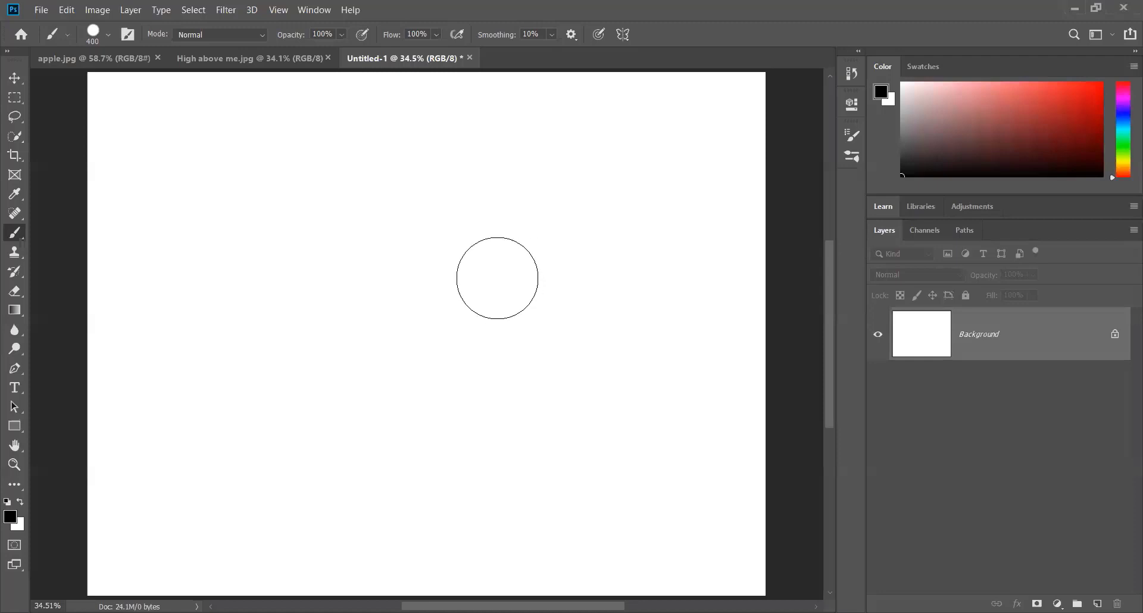
- Increase the brush size to 600 px and soften its edge by lowering the hardness on the canvas
{"action": "key", "text": "bracketright"}
{"action": "key", "text": "bracketright"}
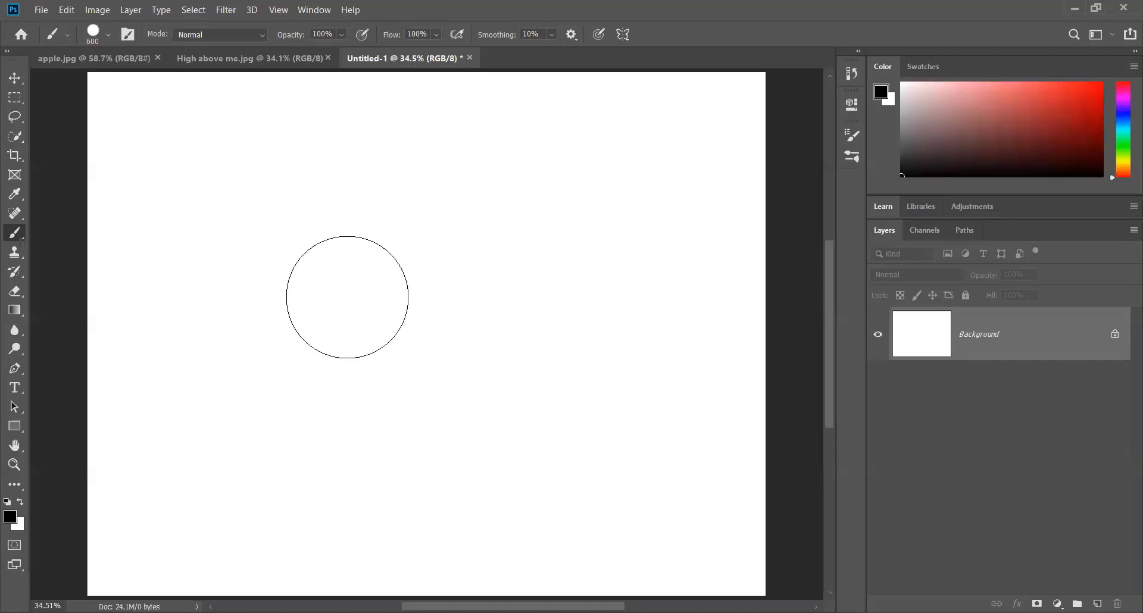
{"action": "mouse_move", "coordinate": [347, 297]}
{"action": "left_mouse_down"}
{"action": "mouse_move", "coordinate": [349, 324]}
{"action": "mouse_move", "coordinate": [370, 236]}
{"action": "mouse_move", "coordinate": [371, 68]}
{"action": "left_mouse_up"}
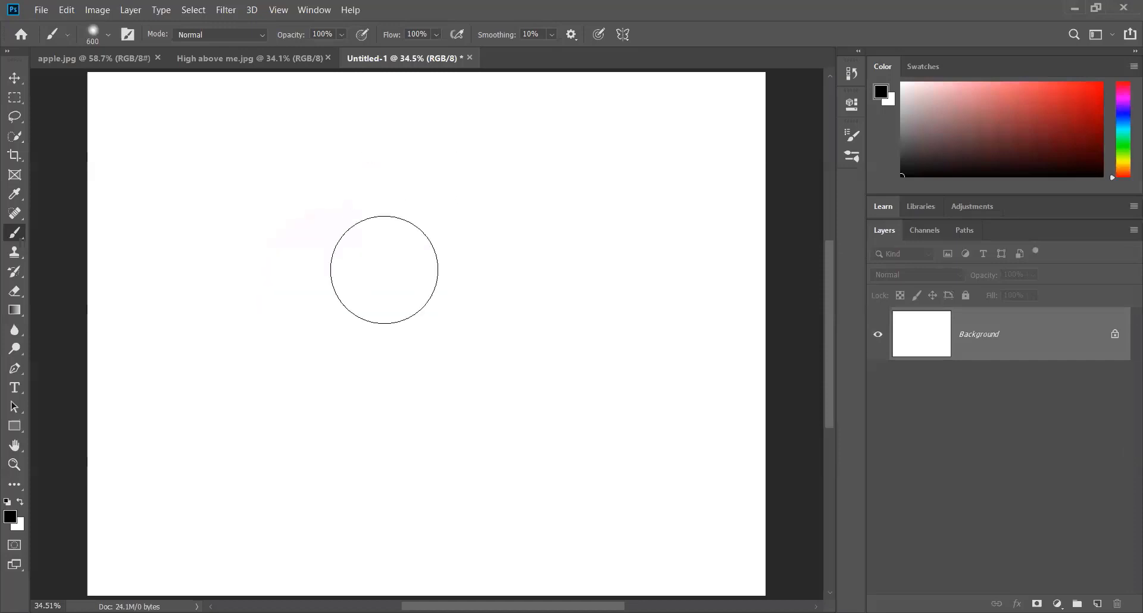
- Pick a dark red foreground color with the on-canvas HUD color picker
{"action": "right_click", "coordinate": [382, 274], "text": "alt+shift"}
{"action": "mouse_move", "coordinate": [382, 280]}
{"action": "left_mouse_down"}
{"action": "mouse_move", "coordinate": [464, 234]}
{"action": "mouse_move", "coordinate": [478, 209]}
{"action": "left_mouse_up"}
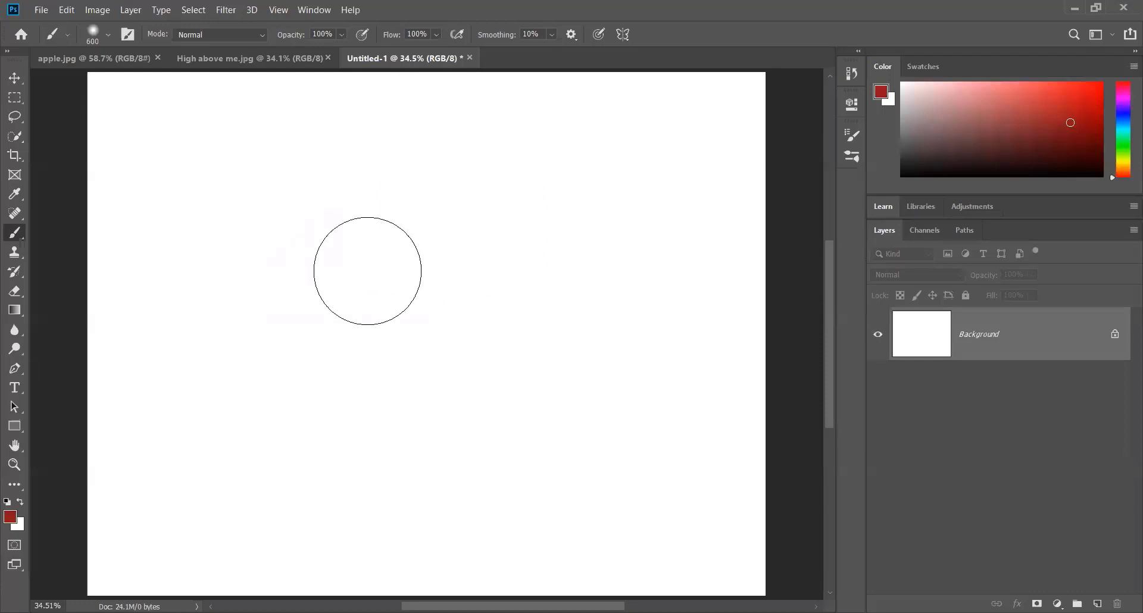
{"action": "right_click", "coordinate": [372, 265], "text": "alt+shift"}
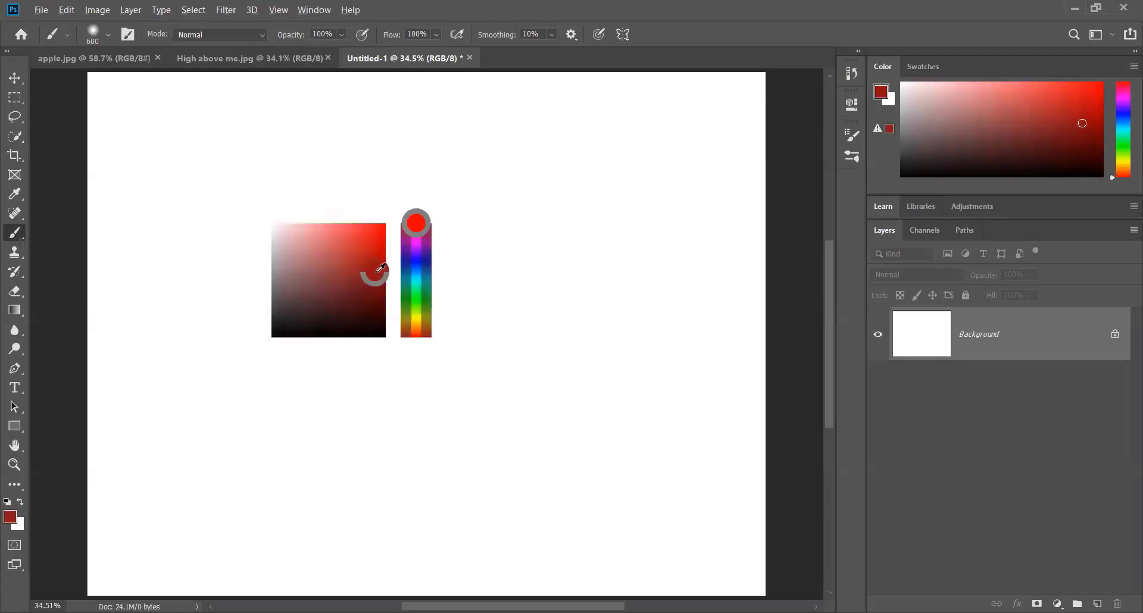
{"action": "mouse_move", "coordinate": [375, 265]}
{"action": "left_mouse_down"}
{"action": "mouse_move", "coordinate": [455, 277]}
{"action": "mouse_move", "coordinate": [329, 269]}
{"action": "mouse_move", "coordinate": [382, 273]}
{"action": "left_mouse_up"}
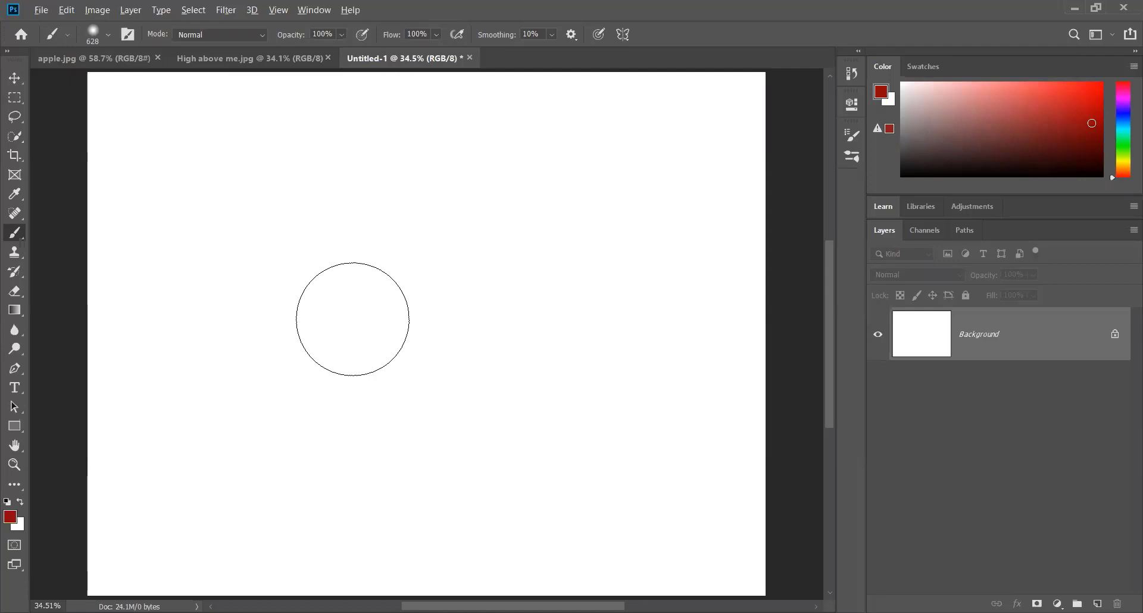
- Resize the brush interactively on the canvas to a diameter of 1595 px with 0% hardness
{"action": "mouse_move", "coordinate": [352, 319]}
{"action": "left_mouse_down"}
{"action": "mouse_move", "coordinate": [569, 324]}
{"action": "mouse_move", "coordinate": [396, 317]}
{"action": "mouse_move", "coordinate": [566, 322]}
{"action": "mouse_move", "coordinate": [257, 329]}
{"action": "mouse_move", "coordinate": [581, 321]}
{"action": "mouse_move", "coordinate": [296, 326]}
{"action": "mouse_move", "coordinate": [492, 322]}
{"action": "mouse_move", "coordinate": [314, 325]}
{"action": "mouse_move", "coordinate": [459, 321]}
{"action": "mouse_move", "coordinate": [463, 164]}
{"action": "mouse_move", "coordinate": [467, 520]}
{"action": "mouse_move", "coordinate": [451, 121]}
{"action": "mouse_move", "coordinate": [457, 516]}
{"action": "mouse_move", "coordinate": [428, 138]}
{"action": "mouse_move", "coordinate": [448, 505]}
{"action": "mouse_move", "coordinate": [439, 148]}
{"action": "left_mouse_up"}
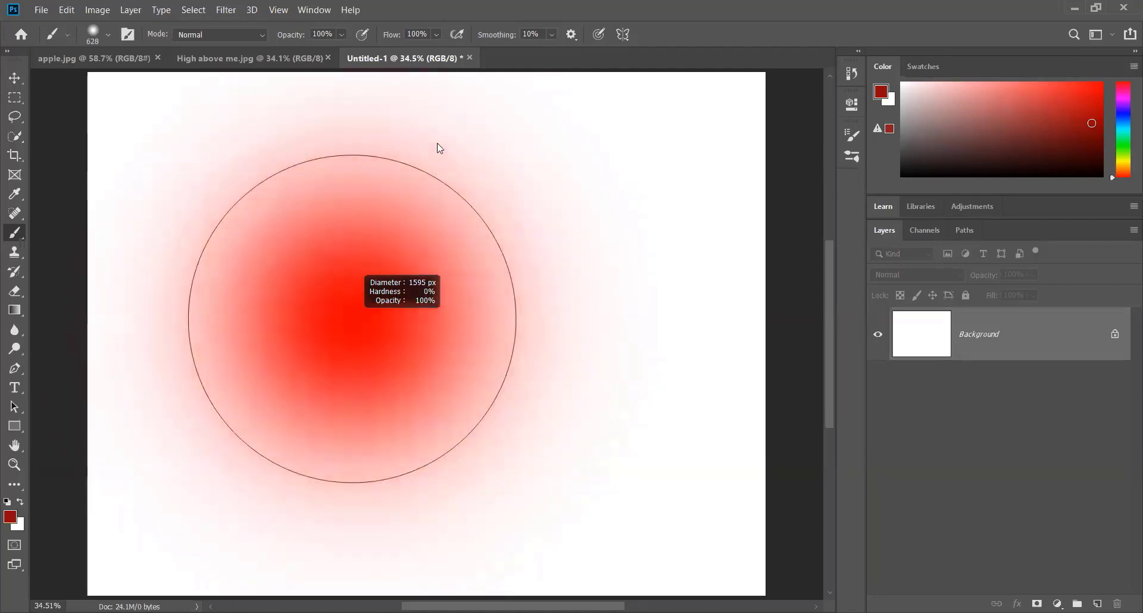
{"action": "mouse_move", "coordinate": [439, 148]}
{"action": "left_mouse_down"}
{"action": "mouse_move", "coordinate": [446, 528]}
{"action": "mouse_move", "coordinate": [441, 213]}
{"action": "mouse_move", "coordinate": [420, 97]}
{"action": "mouse_move", "coordinate": [431, 426]}
{"action": "mouse_move", "coordinate": [433, 103]}
{"action": "left_mouse_up"}
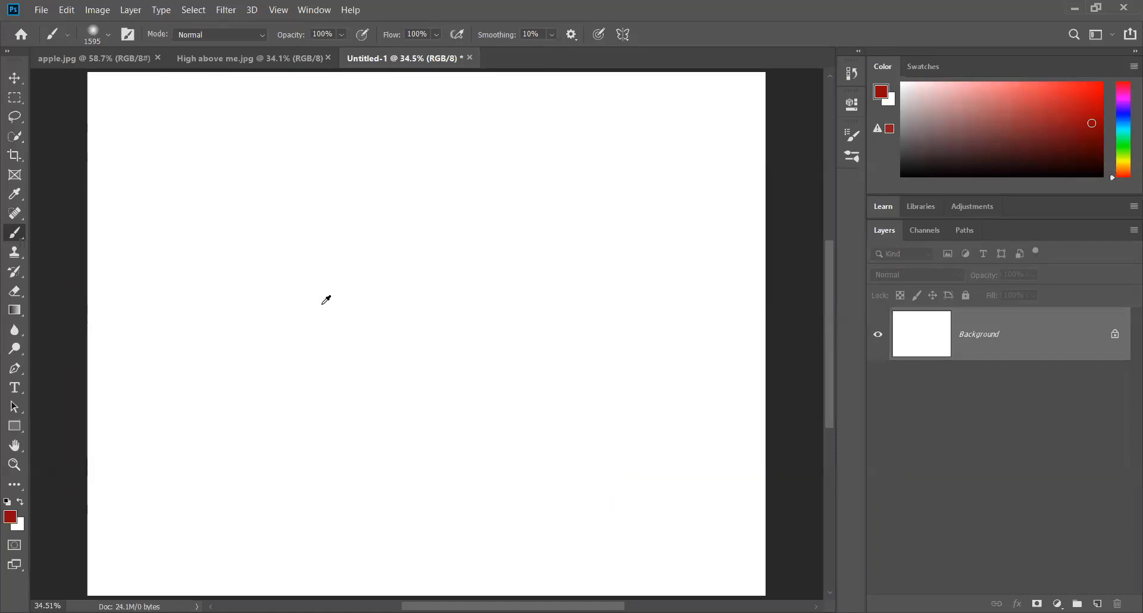
- Use the on-canvas HUD color picker to try a lighter red and a green, and settle on a medium blue foreground color
{"action": "right_click", "coordinate": [326, 299], "text": "alt+shift"}
{"action": "mouse_move", "coordinate": [323, 309]}
{"action": "left_mouse_down"}
{"action": "mouse_move", "coordinate": [240, 305]}
{"action": "mouse_move", "coordinate": [253, 287]}
{"action": "mouse_move", "coordinate": [285, 308]}
{"action": "mouse_move", "coordinate": [261, 289]}
{"action": "mouse_move", "coordinate": [238, 307]}
{"action": "mouse_move", "coordinate": [262, 310]}
{"action": "mouse_move", "coordinate": [277, 298]}
{"action": "left_mouse_up"}
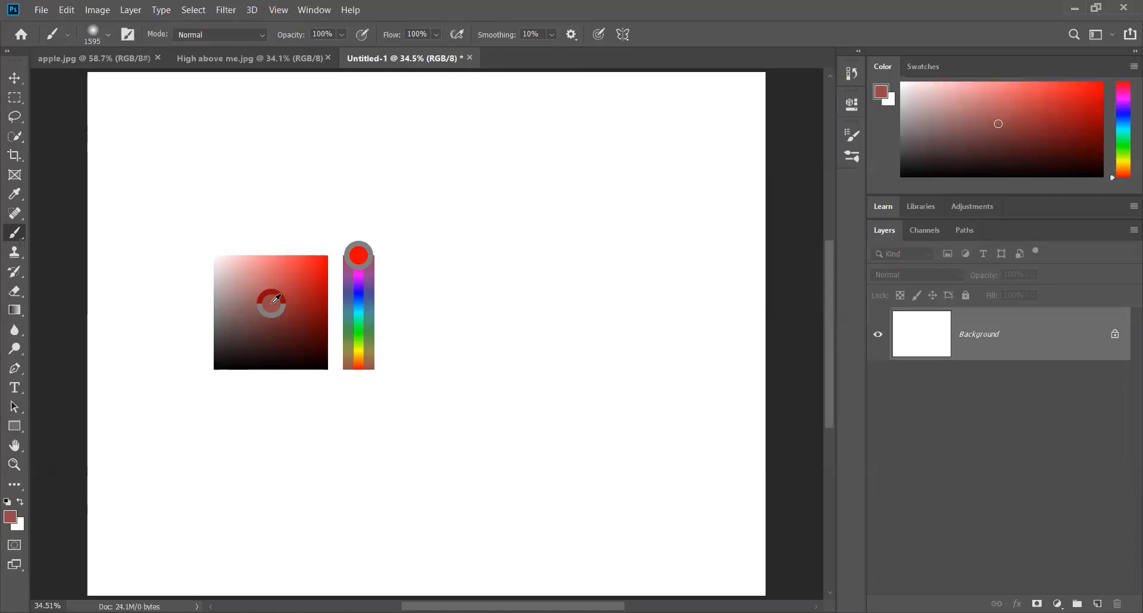
{"action": "mouse_move", "coordinate": [276, 298]}
{"action": "left_mouse_down"}
{"action": "mouse_move", "coordinate": [301, 286]}
{"action": "mouse_move", "coordinate": [300, 270]}
{"action": "mouse_move", "coordinate": [269, 290]}
{"action": "mouse_move", "coordinate": [277, 327]}
{"action": "mouse_move", "coordinate": [304, 313]}
{"action": "mouse_move", "coordinate": [322, 254]}
{"action": "mouse_move", "coordinate": [272, 268]}
{"action": "mouse_move", "coordinate": [268, 302]}
{"action": "mouse_move", "coordinate": [291, 306]}
{"action": "mouse_move", "coordinate": [266, 259]}
{"action": "mouse_move", "coordinate": [250, 311]}
{"action": "mouse_move", "coordinate": [301, 301]}
{"action": "mouse_move", "coordinate": [306, 279]}
{"action": "left_mouse_up"}
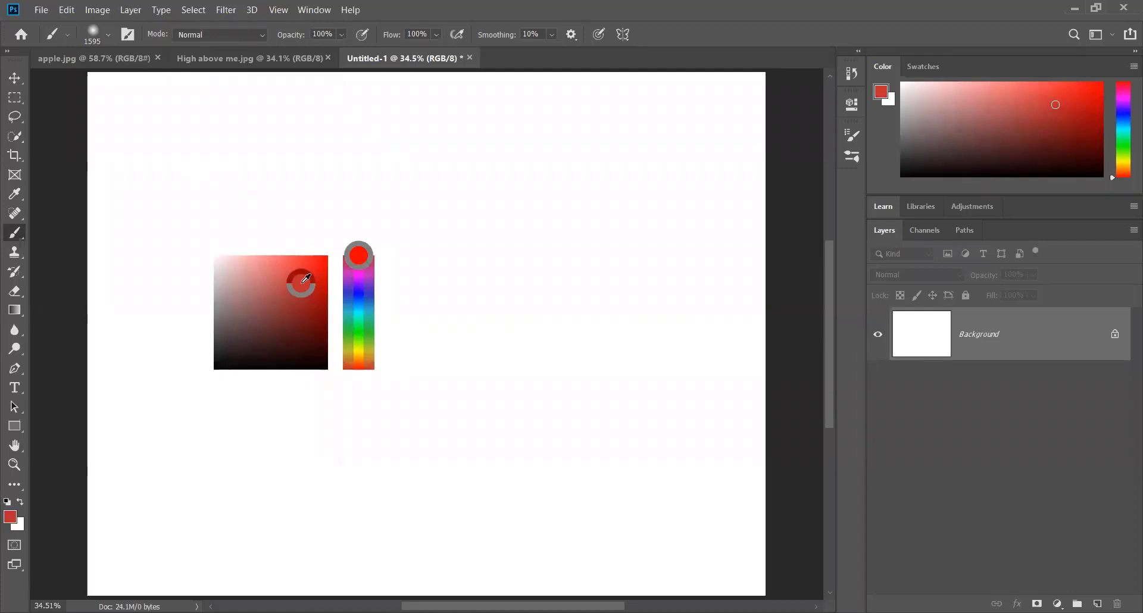
{"action": "left_click_drag", "start_coordinate": [306, 278], "coordinate": [302, 280]}
{"action": "mouse_move", "coordinate": [364, 260]}
{"action": "left_mouse_down"}
{"action": "mouse_move", "coordinate": [356, 345]}
{"action": "mouse_move", "coordinate": [357, 312]}
{"action": "mouse_move", "coordinate": [356, 329]}
{"action": "mouse_move", "coordinate": [297, 289]}
{"action": "mouse_move", "coordinate": [278, 332]}
{"action": "mouse_move", "coordinate": [301, 290]}
{"action": "left_mouse_up"}
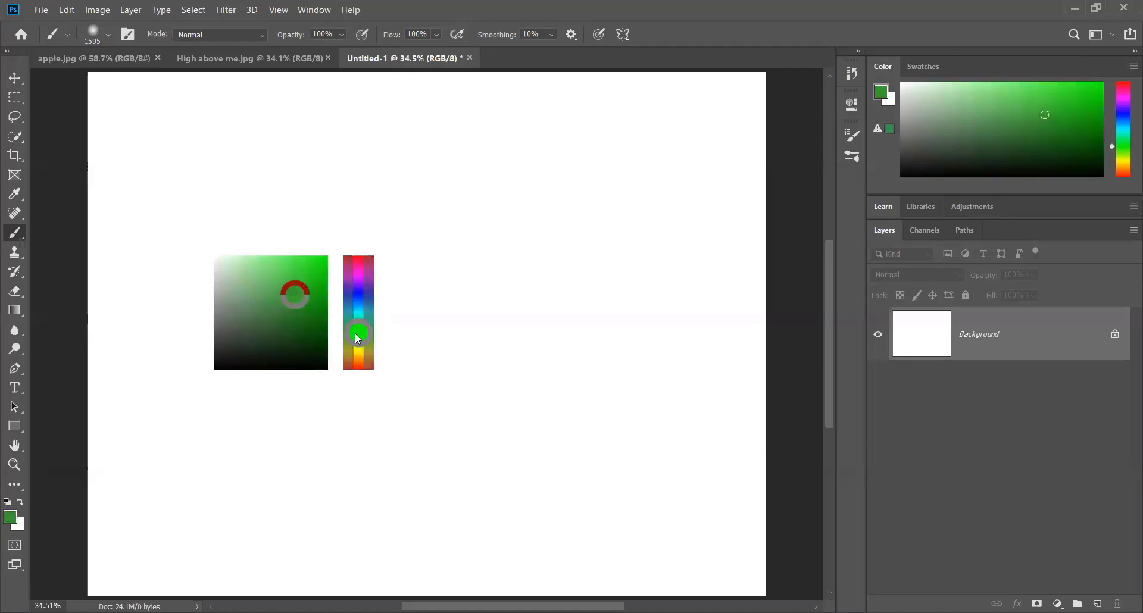
{"action": "mouse_move", "coordinate": [356, 334]}
{"action": "left_mouse_down"}
{"action": "mouse_move", "coordinate": [359, 267]}
{"action": "mouse_move", "coordinate": [301, 287]}
{"action": "mouse_move", "coordinate": [287, 326]}
{"action": "mouse_move", "coordinate": [240, 265]}
{"action": "mouse_move", "coordinate": [255, 263]}
{"action": "mouse_move", "coordinate": [263, 279]}
{"action": "mouse_move", "coordinate": [358, 275]}
{"action": "mouse_move", "coordinate": [359, 317]}
{"action": "mouse_move", "coordinate": [264, 279]}
{"action": "mouse_move", "coordinate": [312, 269]}
{"action": "mouse_move", "coordinate": [308, 288]}
{"action": "mouse_move", "coordinate": [368, 314]}
{"action": "mouse_move", "coordinate": [365, 295]}
{"action": "mouse_move", "coordinate": [308, 272]}
{"action": "mouse_move", "coordinate": [296, 287]}
{"action": "left_mouse_up"}
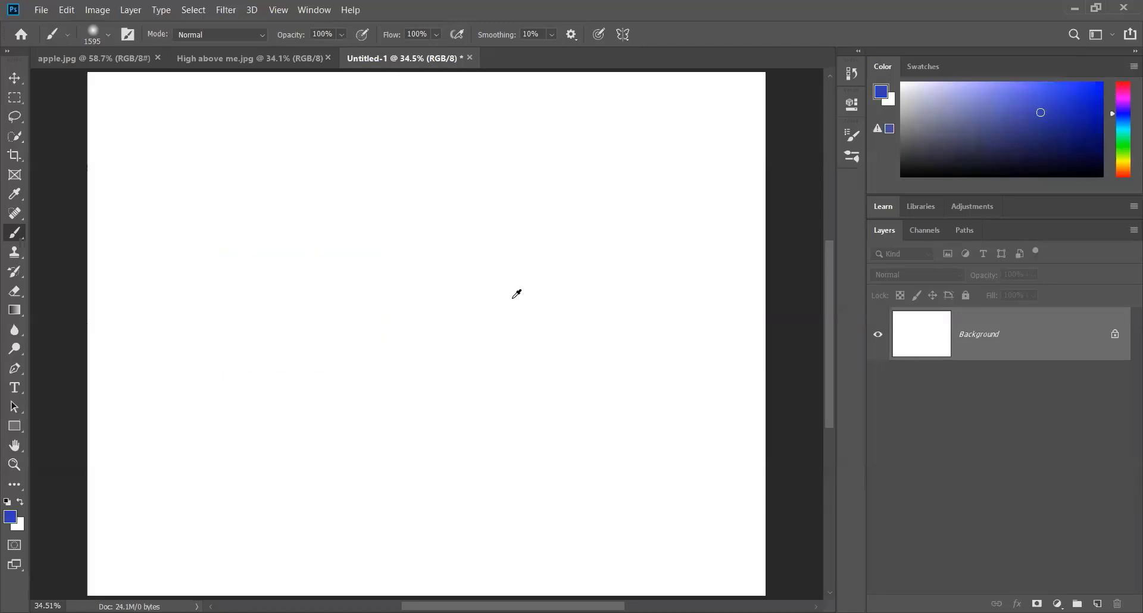
- Reduce the soft brush size to 600 px
{"action": "key", "text": "bracketleft"}
{"action": "key", "text": "bracketleft"}
{"action": "key", "text": "bracketleft"}
{"action": "key", "text": "bracketleft"}
{"action": "key", "text": "bracketleft"}
{"action": "key", "text": "bracketleft"}
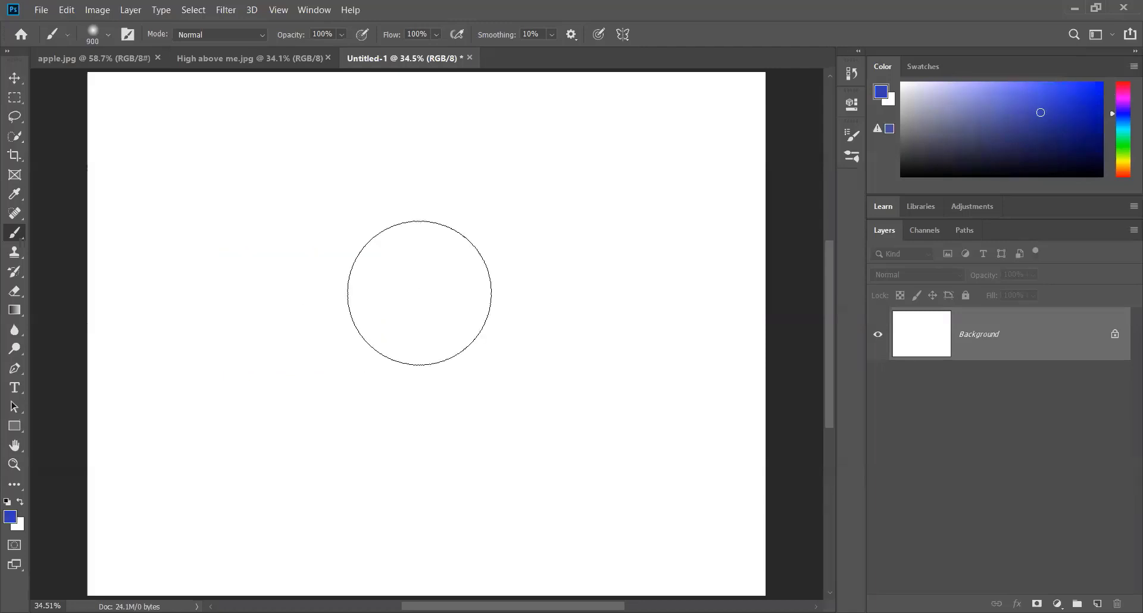
{"action": "key", "text": "bracketleft"}
{"action": "key", "text": "bracketleft"}
{"action": "key", "text": "bracketleft"}
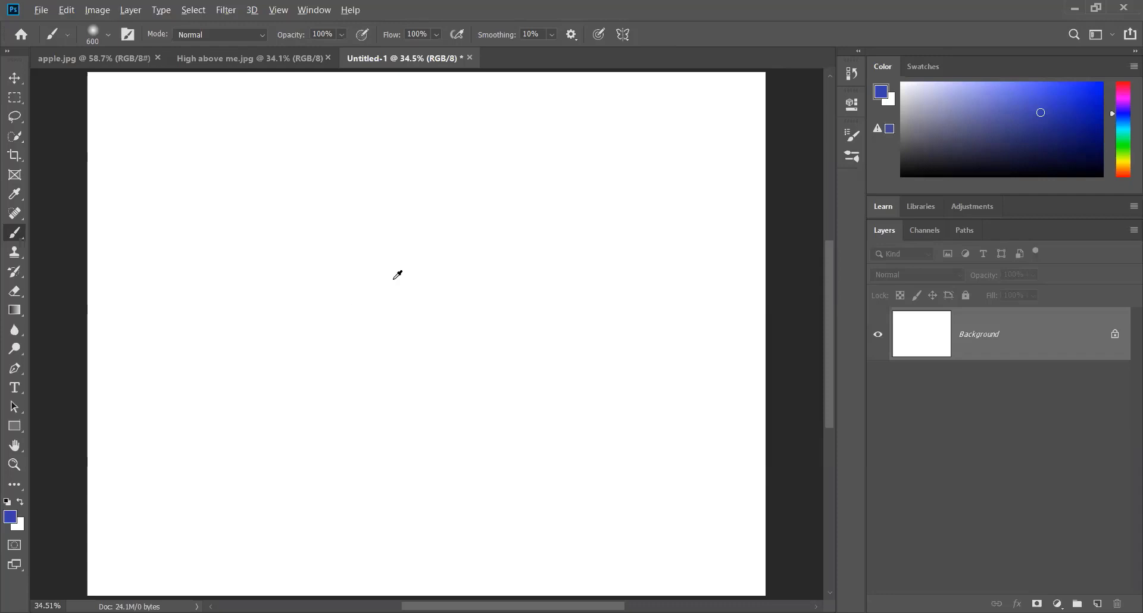
{"action": "mouse_move", "coordinate": [393, 279]}
{"action": "left_mouse_down"}
{"action": "mouse_move", "coordinate": [388, 391]}
{"action": "mouse_move", "coordinate": [416, 229]}
{"action": "mouse_move", "coordinate": [418, 452]}
{"action": "mouse_move", "coordinate": [420, 148]}
{"action": "left_mouse_up"}
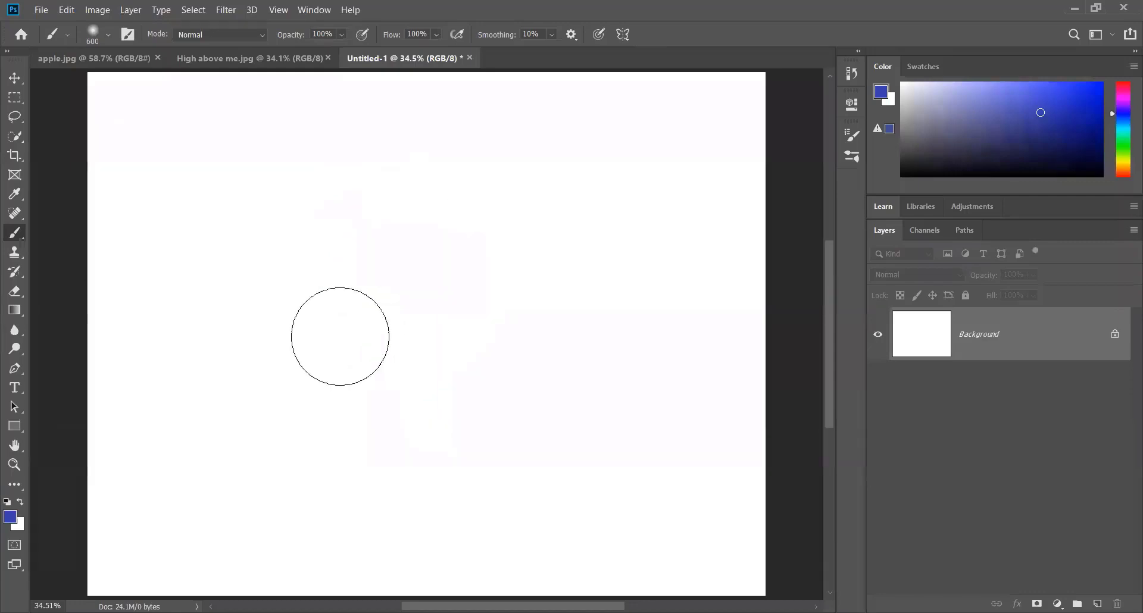
{"action": "left_click", "coordinate": [66, 9]}
{"action": "mouse_move", "coordinate": [179, 584]}
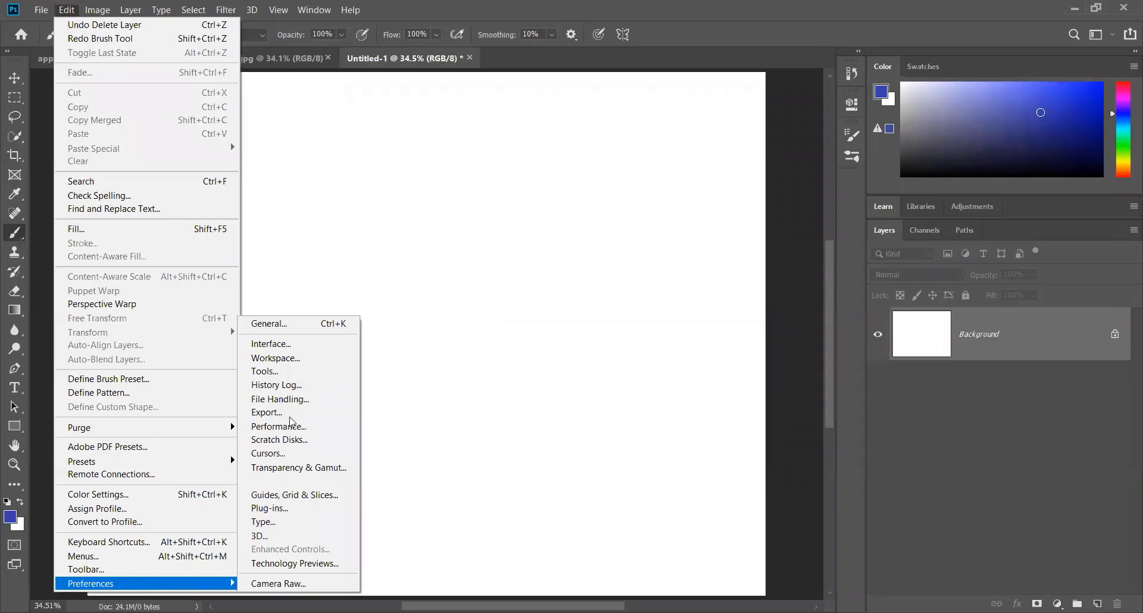
{"action": "left_click", "coordinate": [447, 280]}
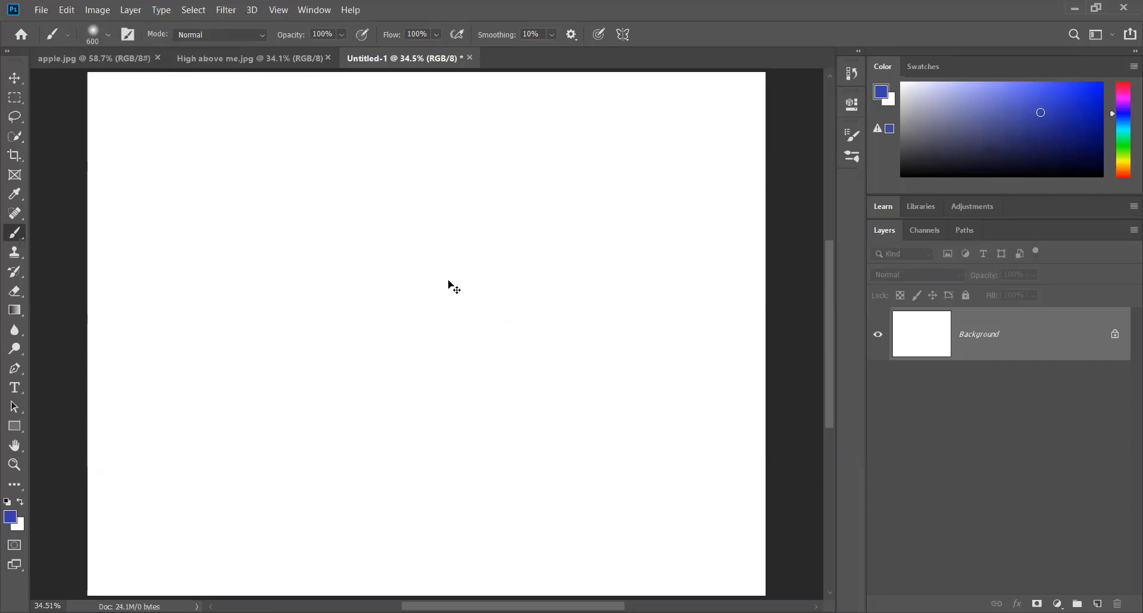
- Open the Preferences, switch between the General and Cursors sections, and stay on Cursors
{"action": "key", "text": "ctrl+k"}
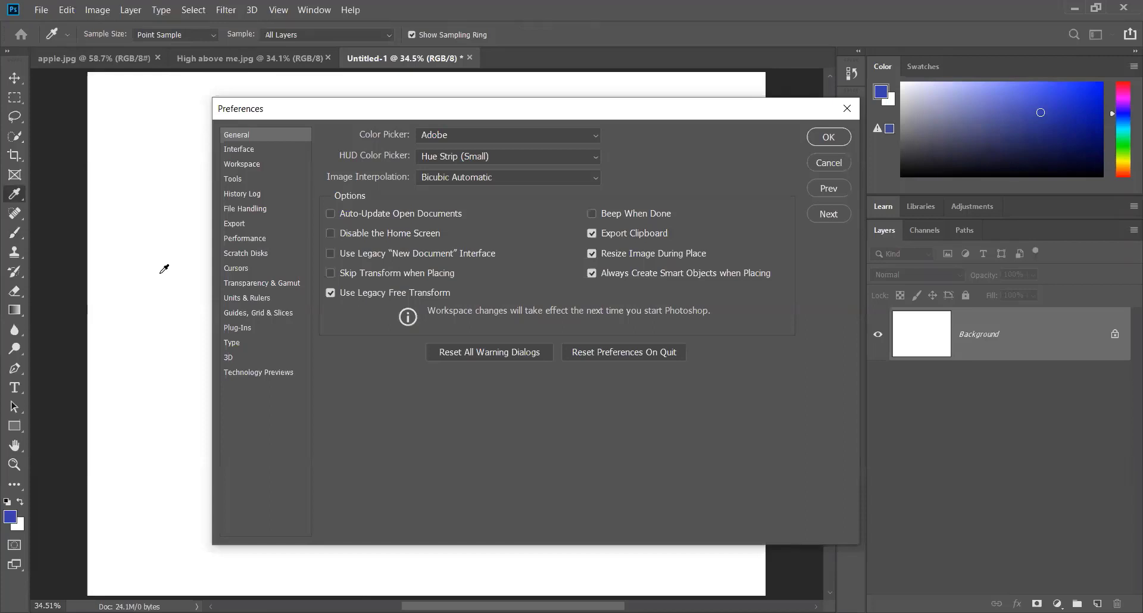
{"action": "left_click", "coordinate": [248, 273]}
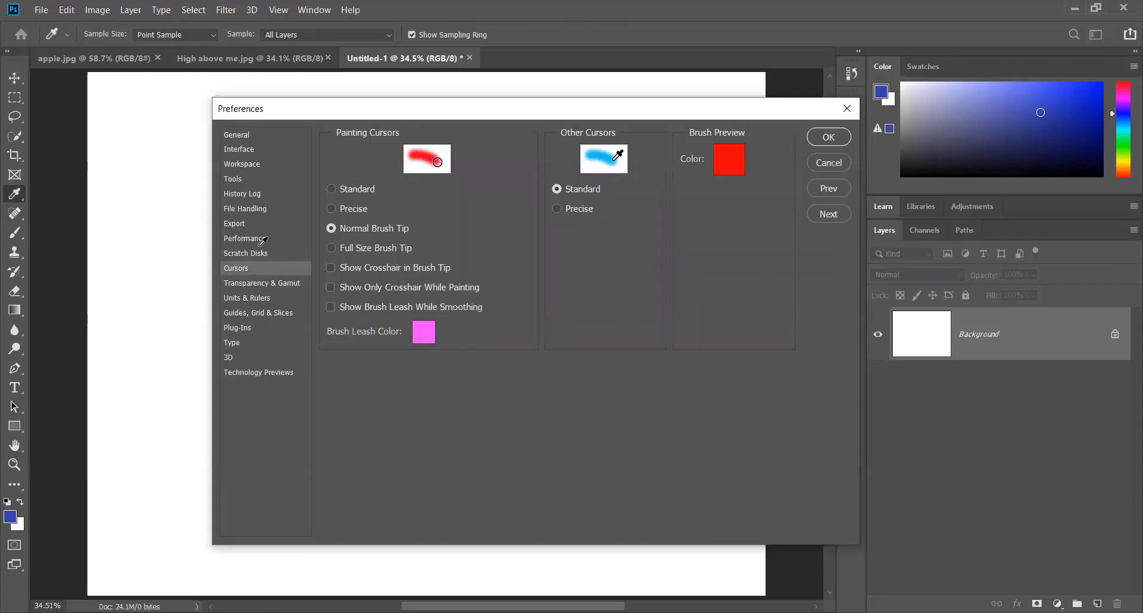
{"action": "left_click", "coordinate": [241, 136]}
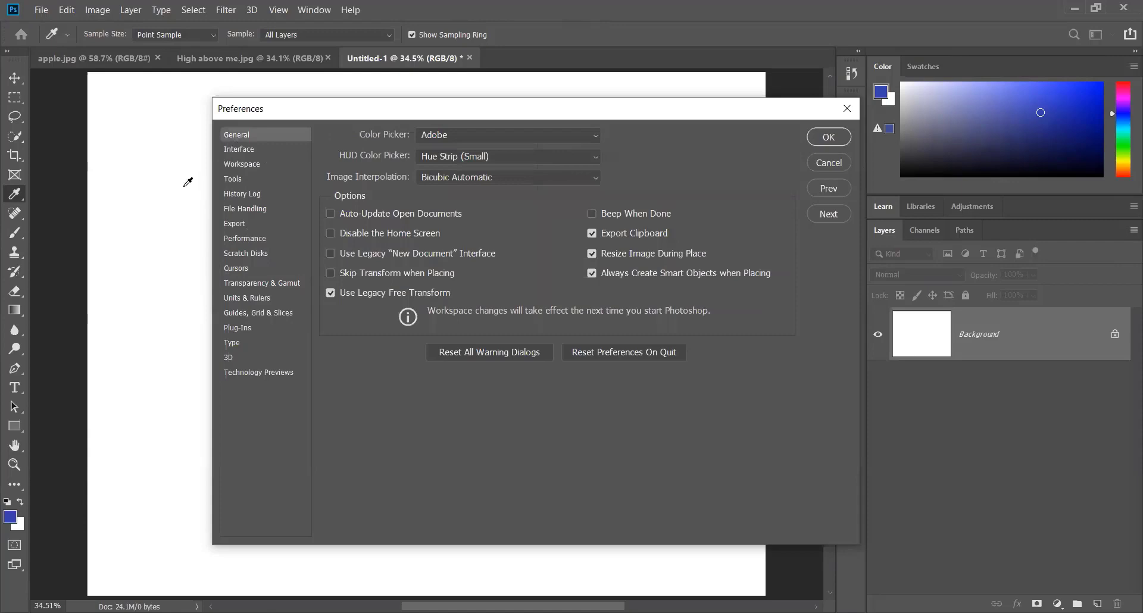
{"action": "key", "text": "ctrl+0"}
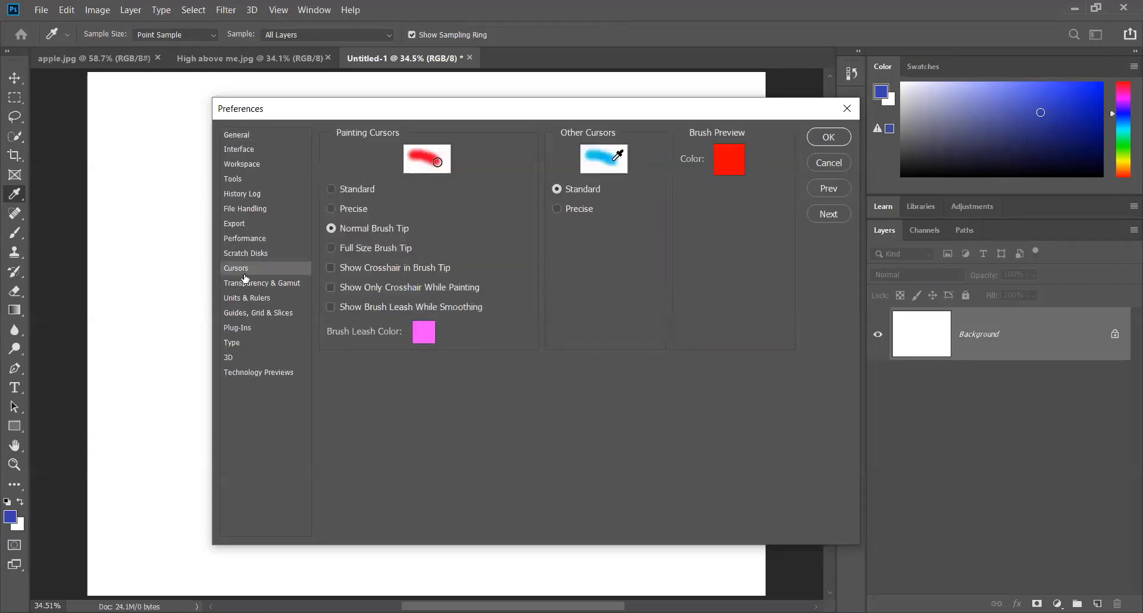
{"action": "left_click", "coordinate": [234, 138]}
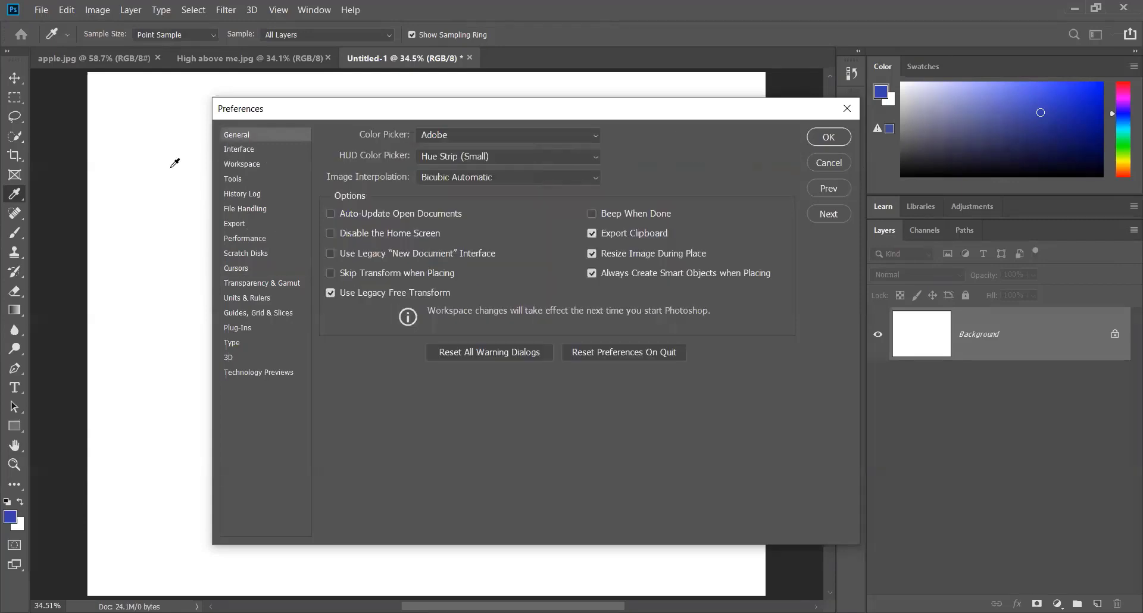
{"action": "key", "text": "ctrl+0"}
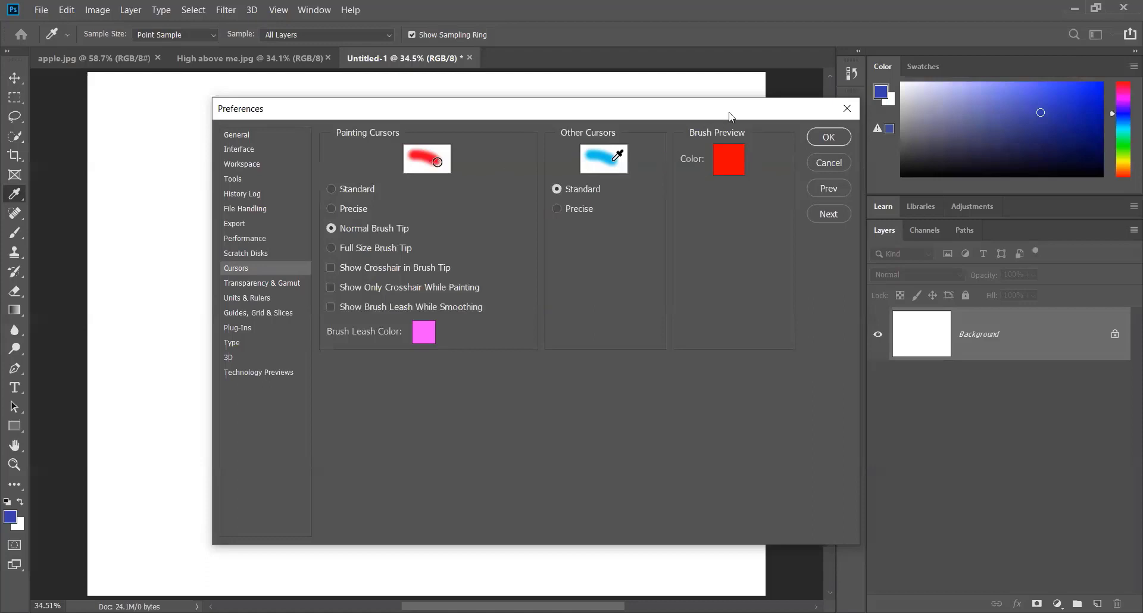
- Set the brush preview color to green with a hue of 120°
{"action": "left_click_drag", "start_coordinate": [727, 113], "coordinate": [682, 100]}
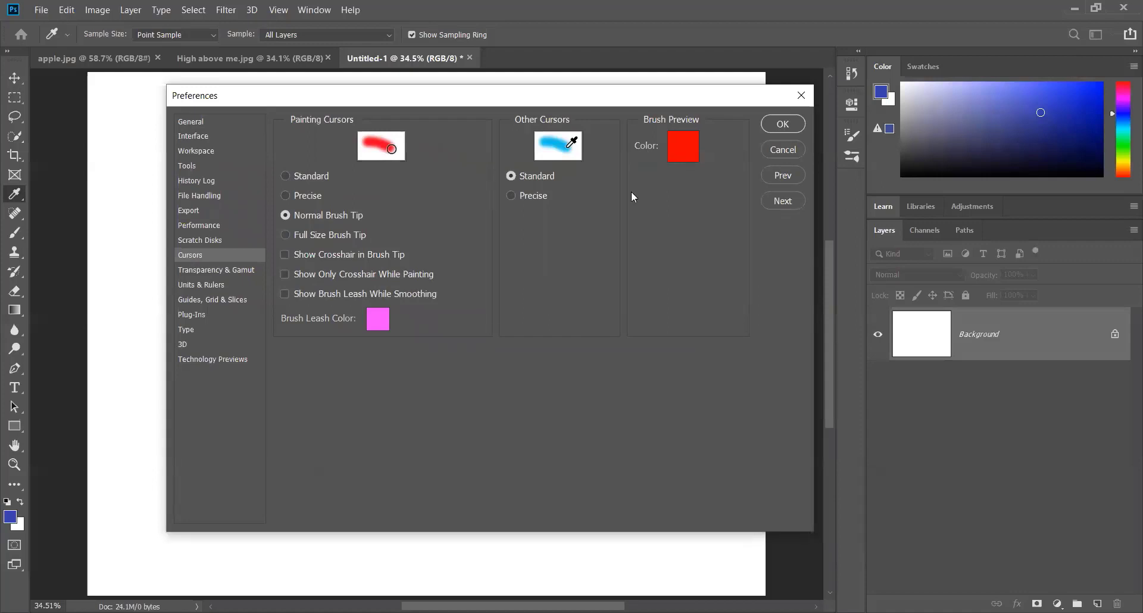
{"action": "left_click", "coordinate": [682, 145]}
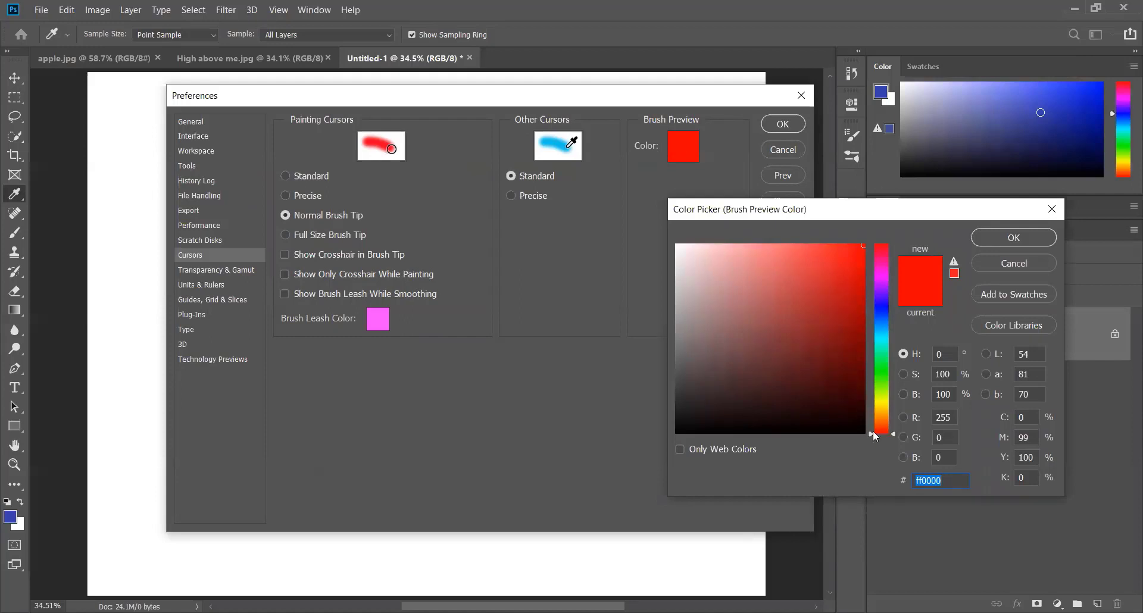
{"action": "left_click", "coordinate": [903, 353]}
{"action": "type", "text": "120"}
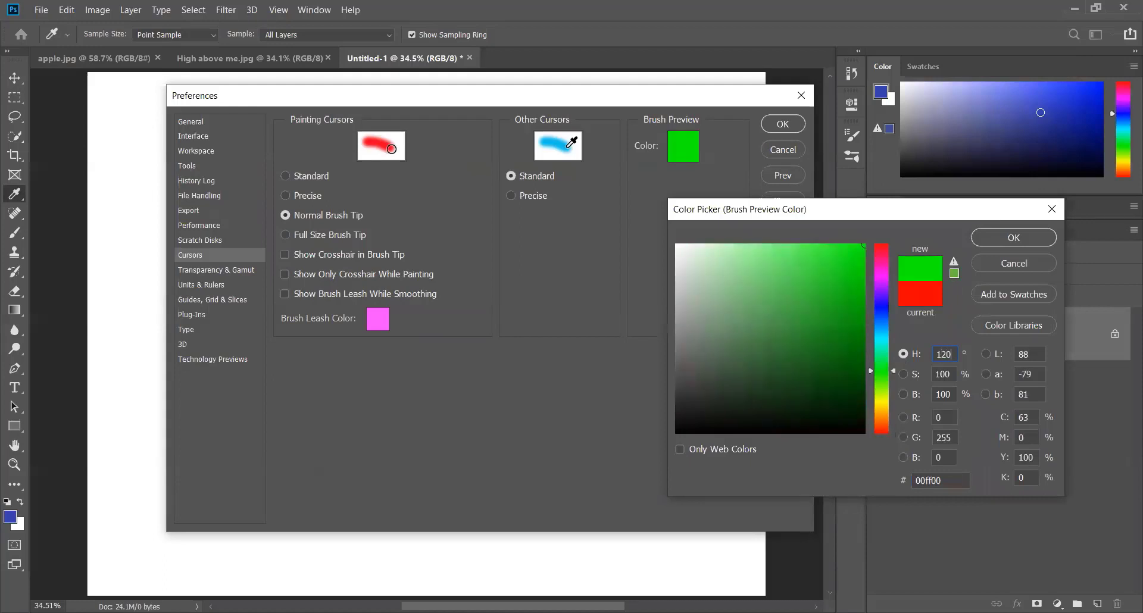
{"action": "left_click", "coordinate": [1013, 238]}
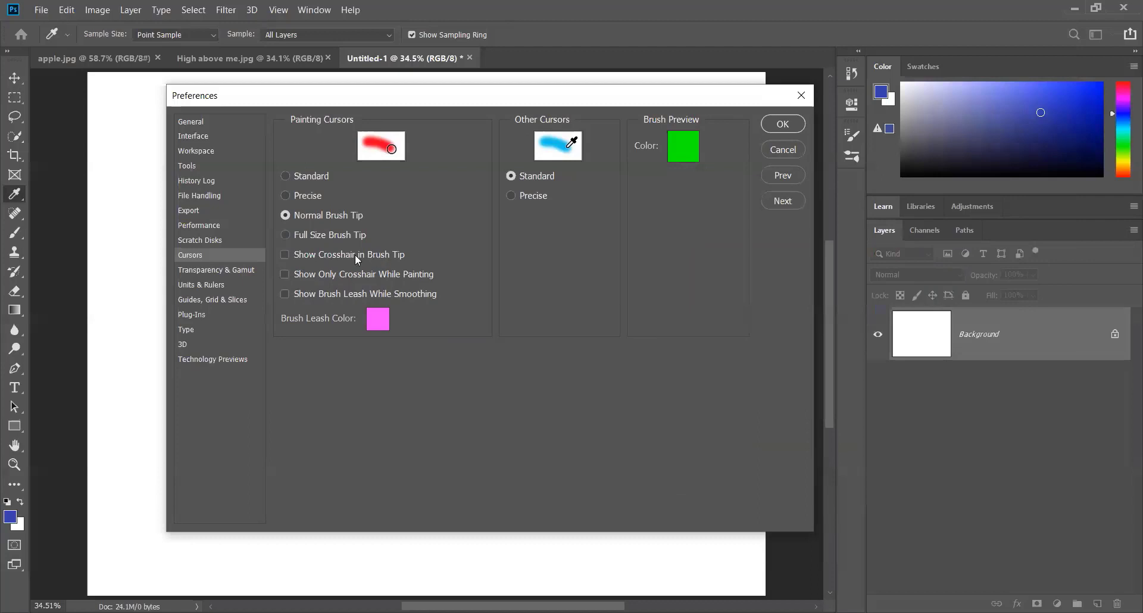
- Enable Show Crosshair in Brush Tip, apply the preferences, and reactivate the Brush tool
{"action": "left_click", "coordinate": [285, 255]}
{"action": "left_click", "coordinate": [781, 123]}
{"action": "key", "text": "b"}
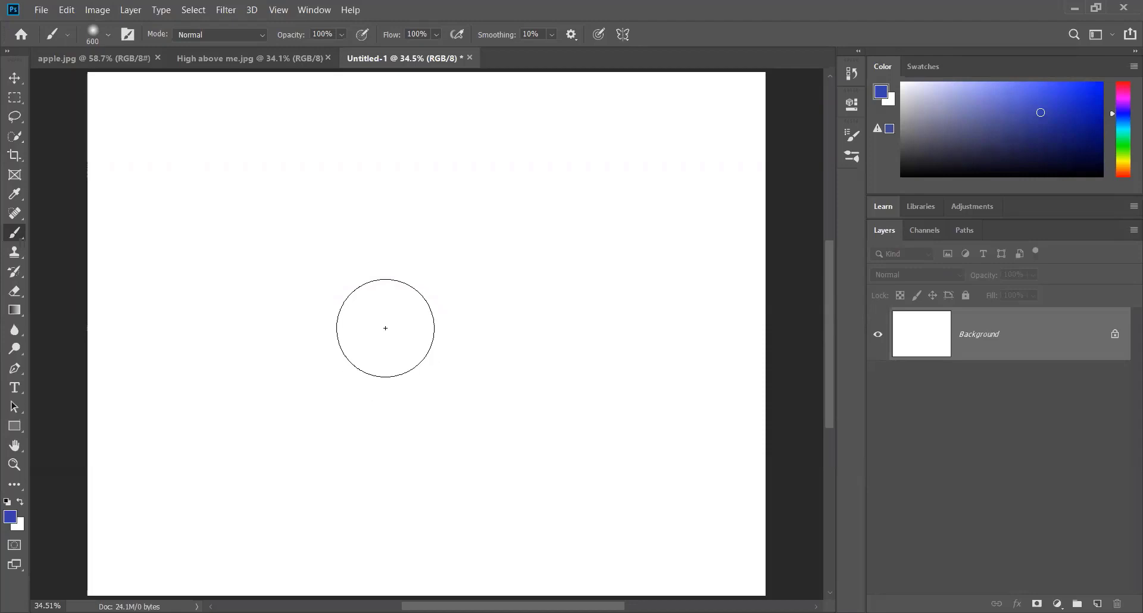
- Adjust the brush size and hardness directly on the canvas to demonstrate the customized cursor preview
{"action": "key", "text": "alt"}
{"action": "mouse_move", "coordinate": [401, 331]}
{"action": "left_mouse_down"}
{"action": "mouse_move", "coordinate": [404, 355]}
{"action": "mouse_move", "coordinate": [434, 212]}
{"action": "mouse_move", "coordinate": [408, 237]}
{"action": "mouse_move", "coordinate": [398, 440]}
{"action": "mouse_move", "coordinate": [408, 136]}
{"action": "mouse_move", "coordinate": [416, 424]}
{"action": "mouse_move", "coordinate": [434, 194]}
{"action": "mouse_move", "coordinate": [416, 110]}
{"action": "mouse_move", "coordinate": [416, 339]}
{"action": "mouse_move", "coordinate": [395, 104]}
{"action": "mouse_move", "coordinate": [393, 119]}
{"action": "left_mouse_up"}
{"action": "mouse_move", "coordinate": [374, 377]}
{"action": "left_mouse_down"}
{"action": "mouse_move", "coordinate": [379, 313]}
{"action": "mouse_move", "coordinate": [394, 351]}
{"action": "mouse_move", "coordinate": [397, 155]}
{"action": "left_mouse_up"}
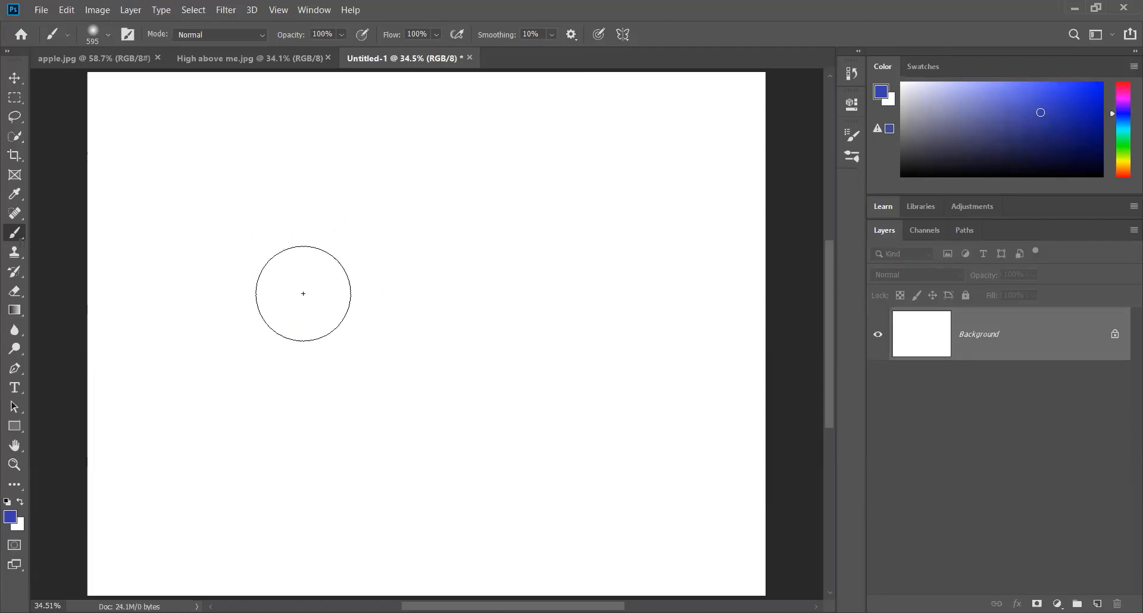
{"action": "key", "text": "bracketleft"}
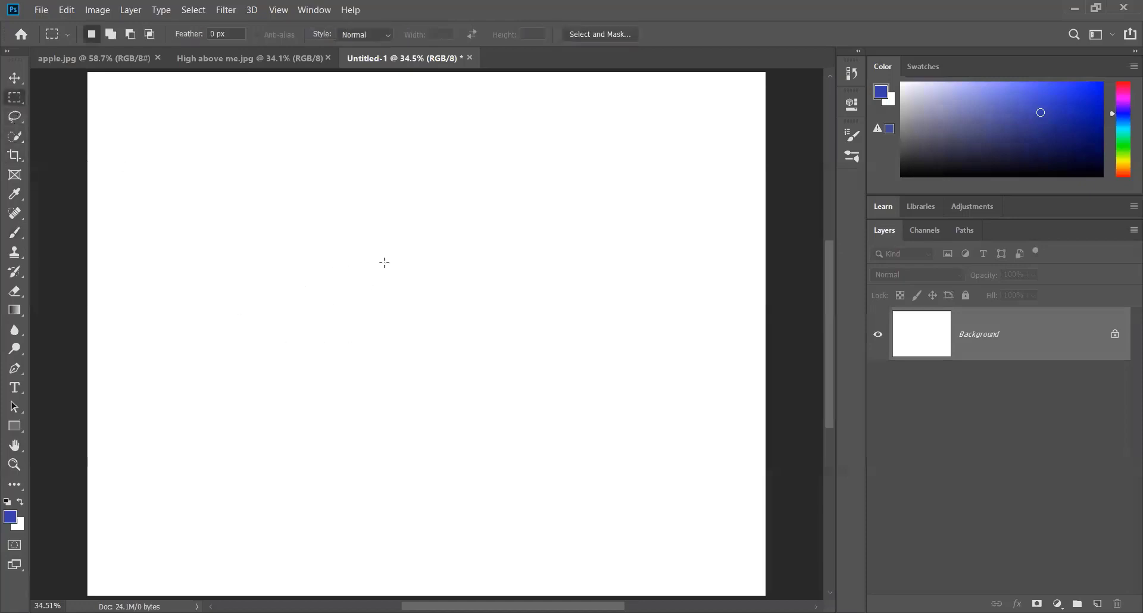
- Draw a trial rectangular marquee on the blank canvas and deselect it
{"action": "left_click_drag", "start_coordinate": [191, 188], "coordinate": [361, 394]}
{"action": "left_click", "coordinate": [475, 356]}
- Duplicate the background layer of apple.jpg into Untitled-1 and move the apple copy to the middle of the canvas
{"action": "left_click", "coordinate": [133, 62]}
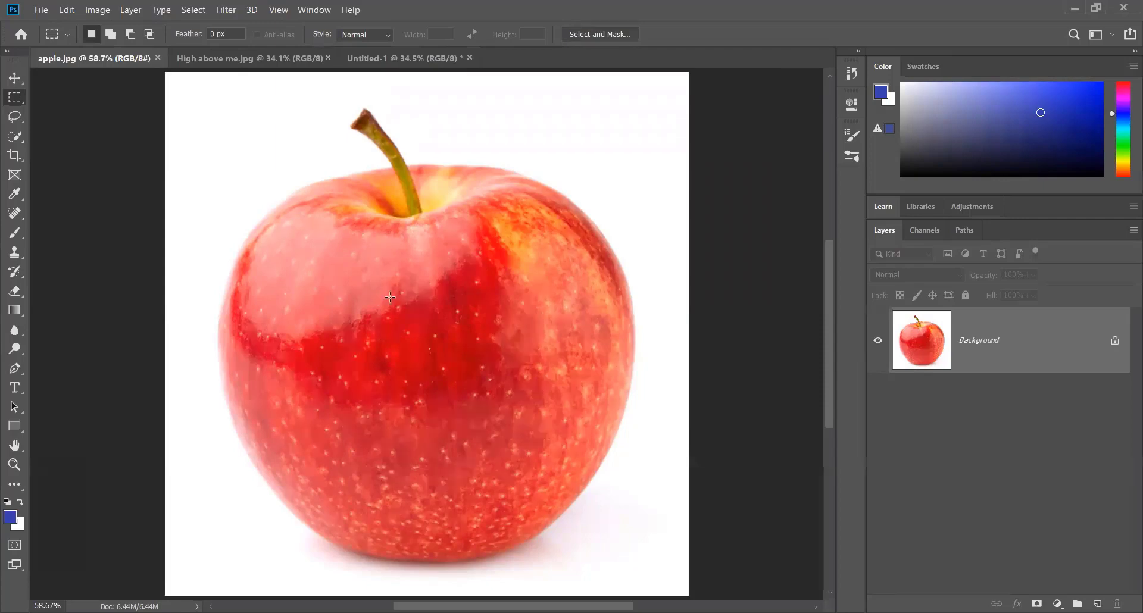
{"action": "right_click", "coordinate": [358, 310]}
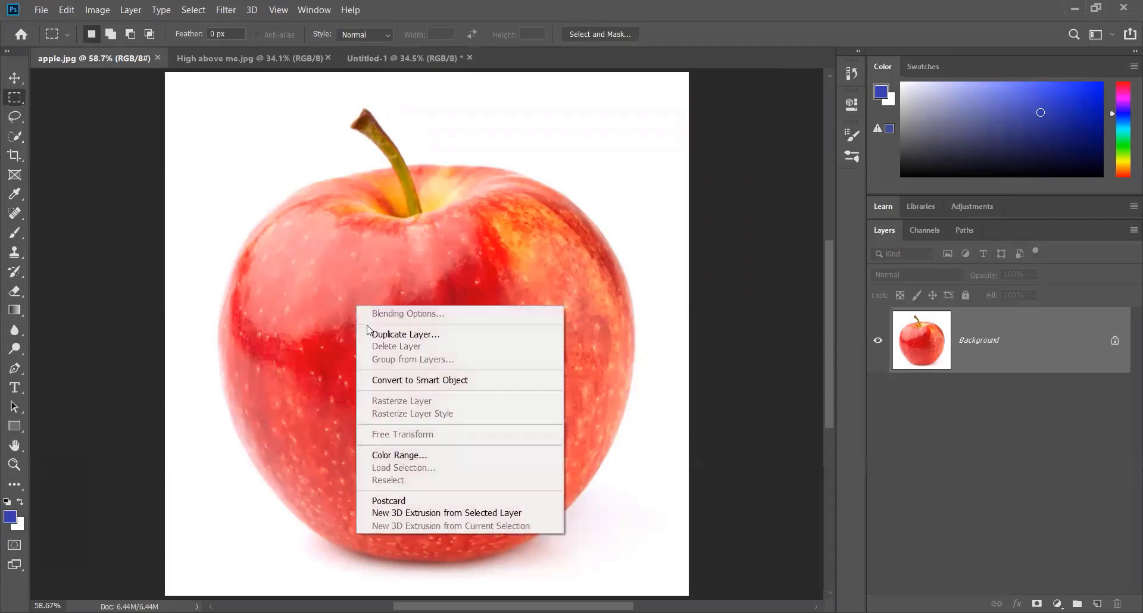
{"action": "left_click", "coordinate": [366, 327]}
{"action": "left_click", "coordinate": [515, 222]}
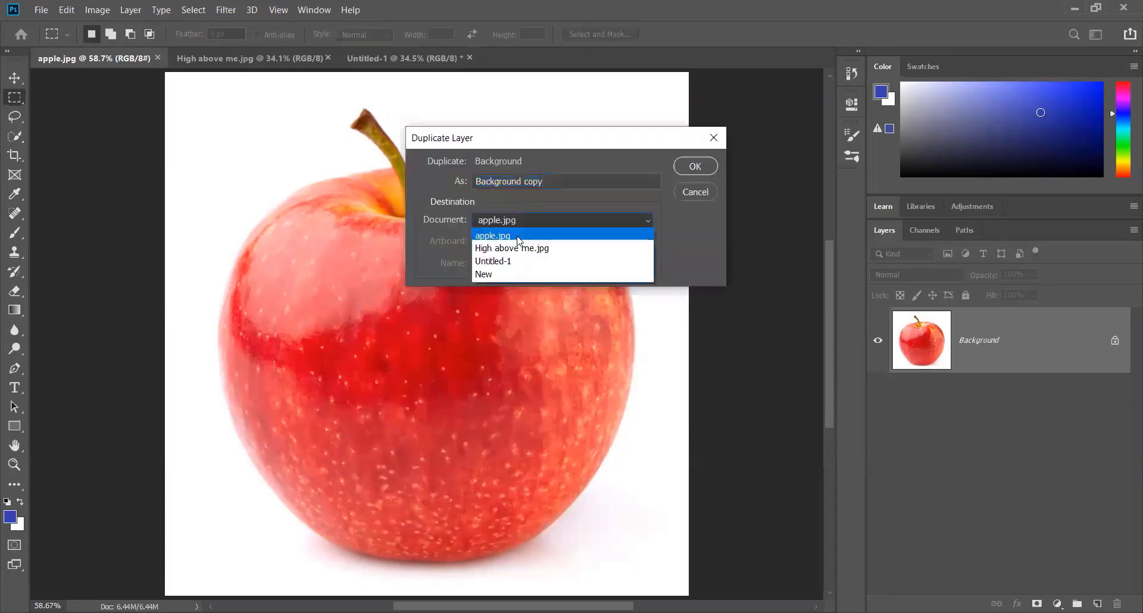
{"action": "left_click", "coordinate": [512, 261]}
{"action": "left_click", "coordinate": [695, 167]}
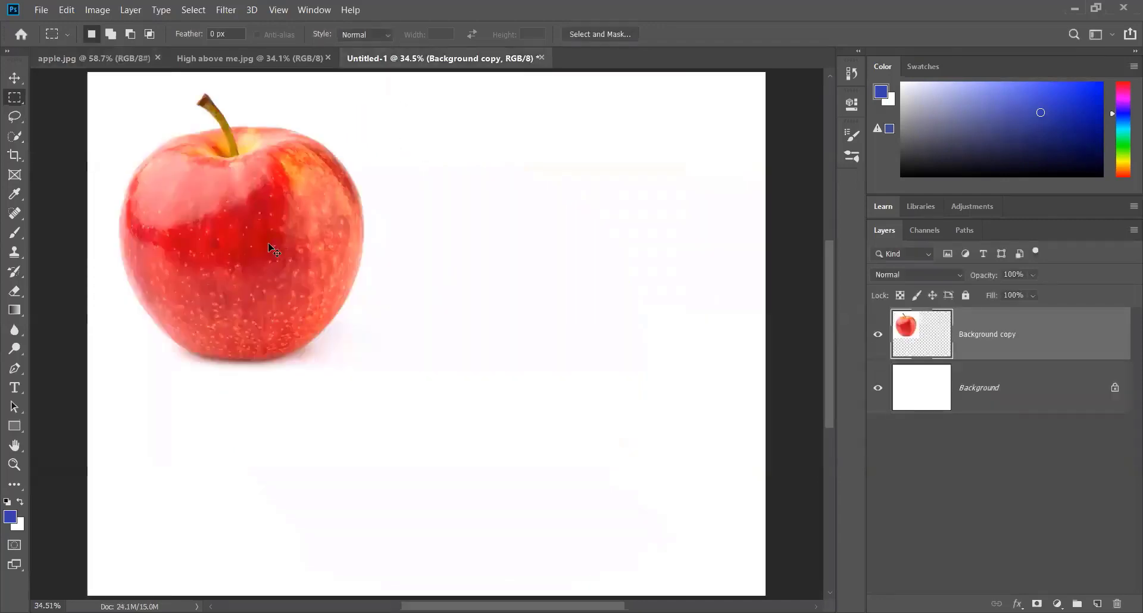
{"action": "left_click_drag", "start_coordinate": [271, 245], "coordinate": [447, 336]}
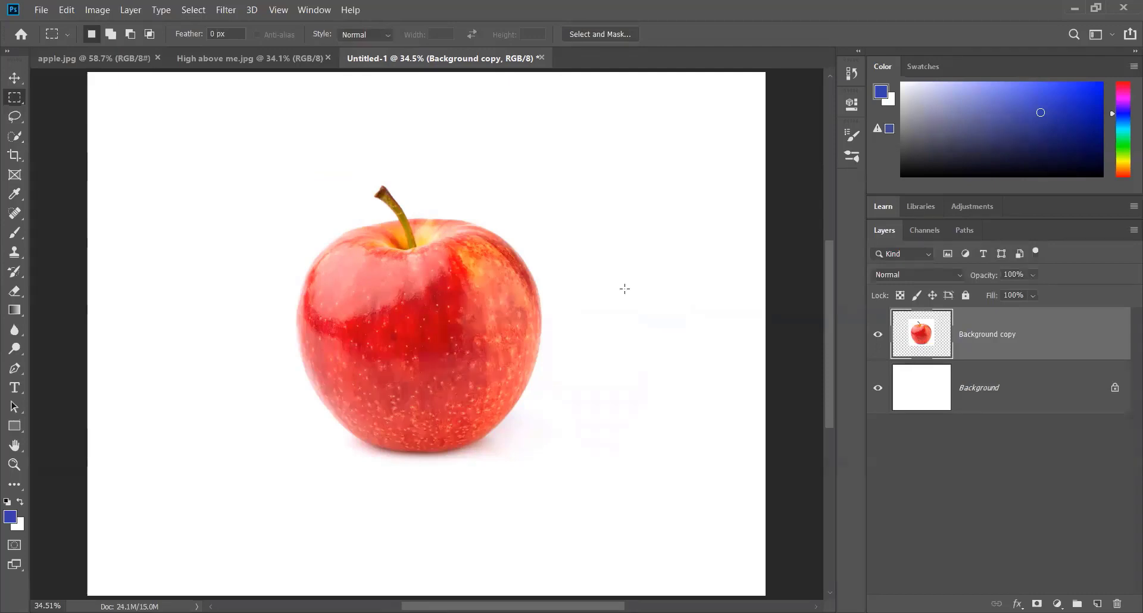
- Try Multiply blending on the apple layer, return it to Normal, and reset the foreground and background colors to their defaults
{"action": "left_click", "coordinate": [951, 274]}
{"action": "left_click", "coordinate": [913, 293]}
{"action": "left_click", "coordinate": [931, 276]}
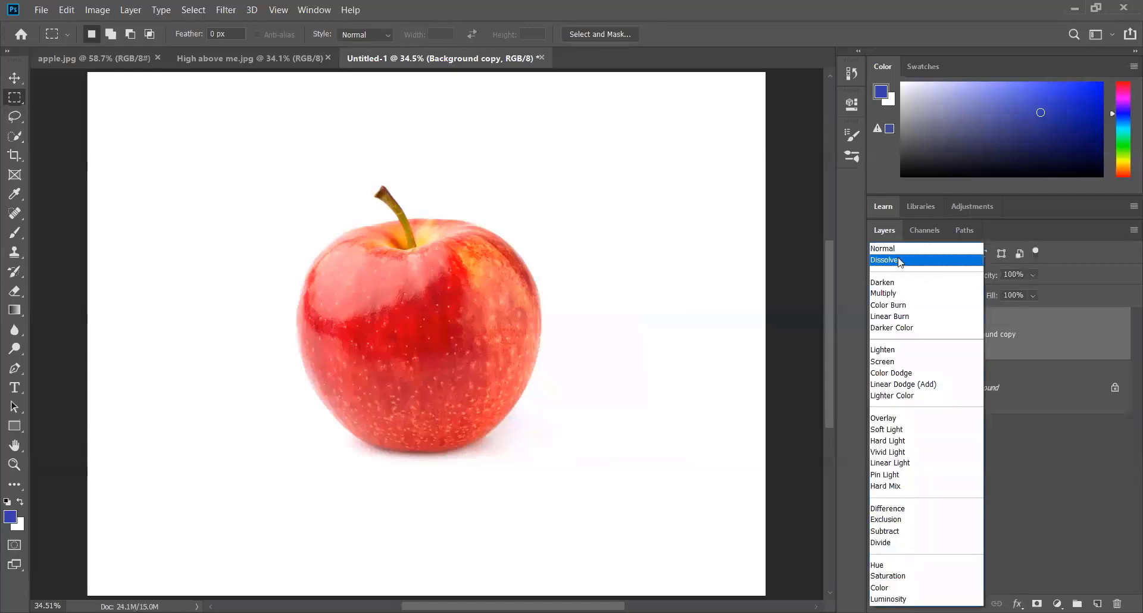
{"action": "left_click", "coordinate": [893, 249]}
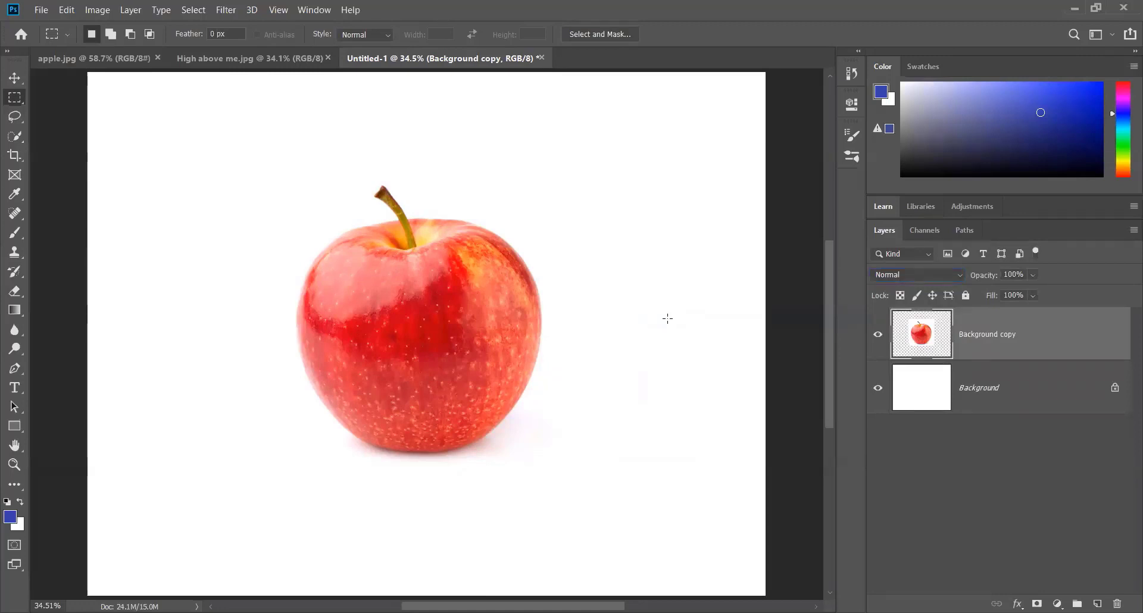
{"action": "key", "text": "d"}
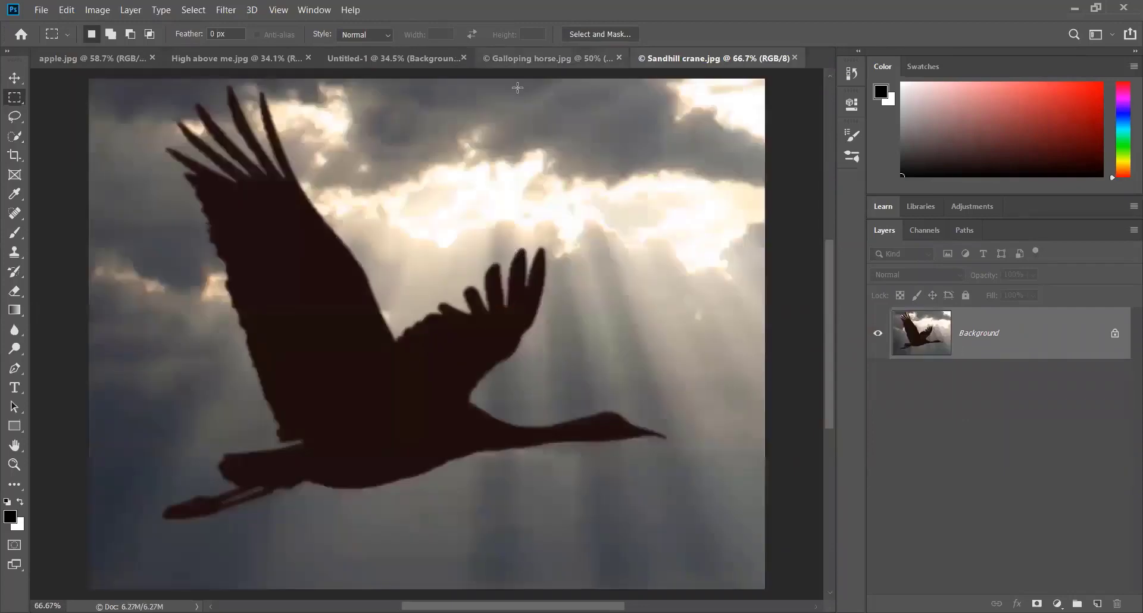
- Close Untitled-1 without saving, as well as High above me.jpg and apple.jpg
{"action": "key", "text": "ctrl+shift+Tab"}
{"action": "left_click", "coordinate": [462, 58]}
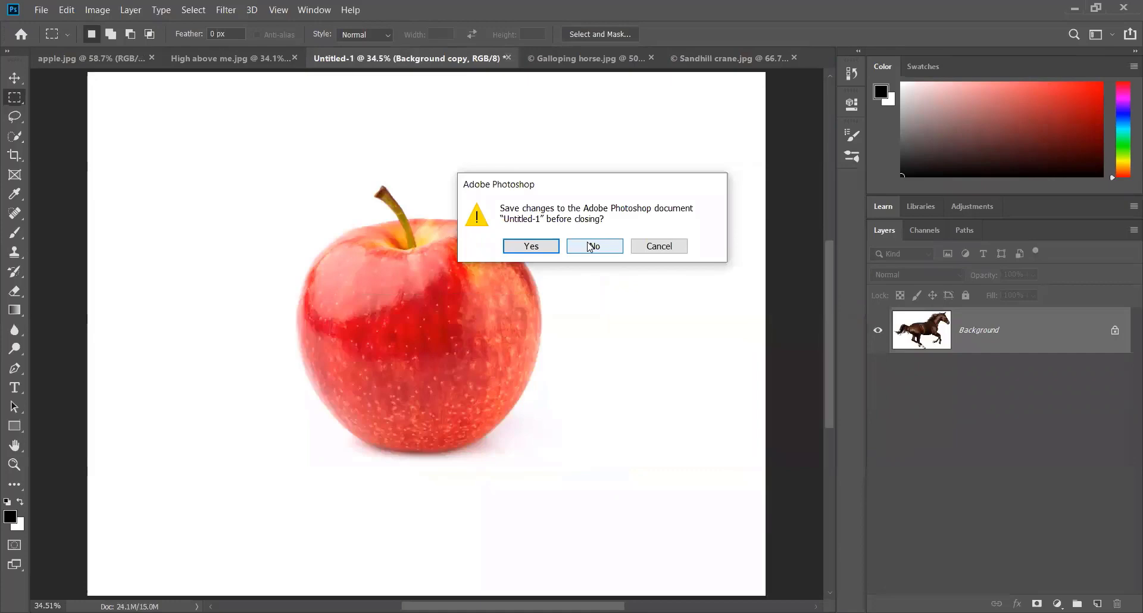
{"action": "left_click", "coordinate": [590, 247]}
{"action": "left_click", "coordinate": [242, 58]}
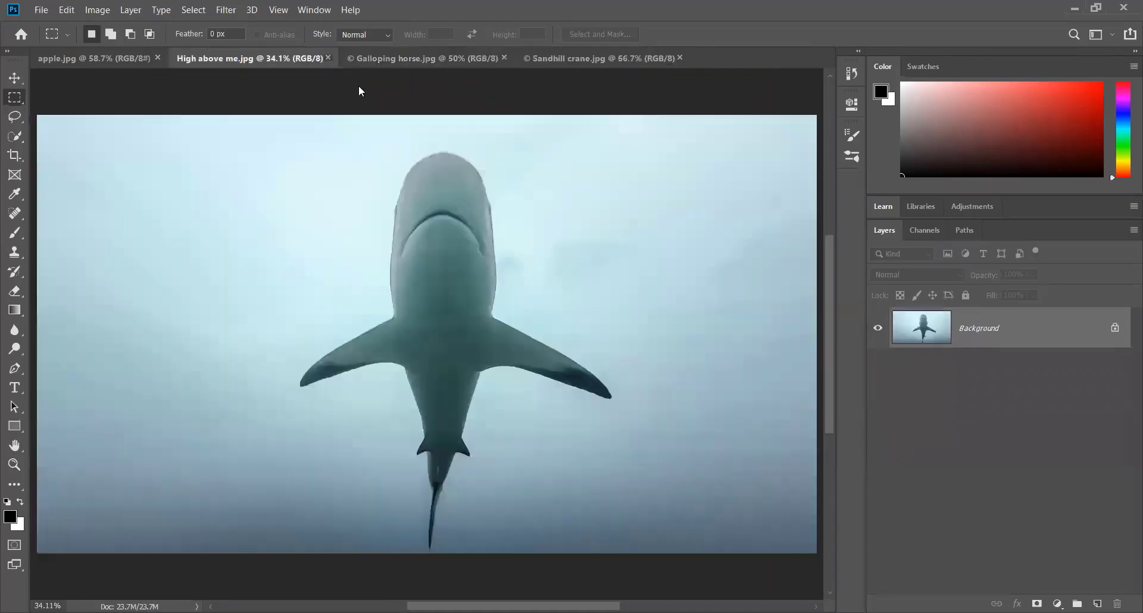
{"action": "key", "text": "ctrl+w"}
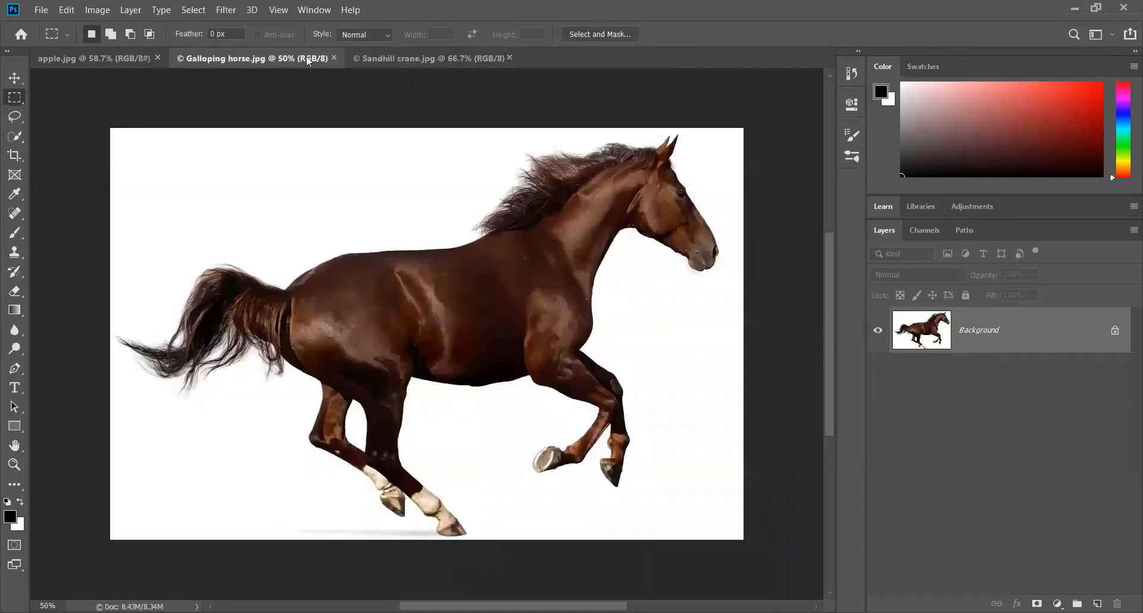
{"action": "left_click", "coordinate": [126, 59]}
{"action": "left_click", "coordinate": [157, 58]}
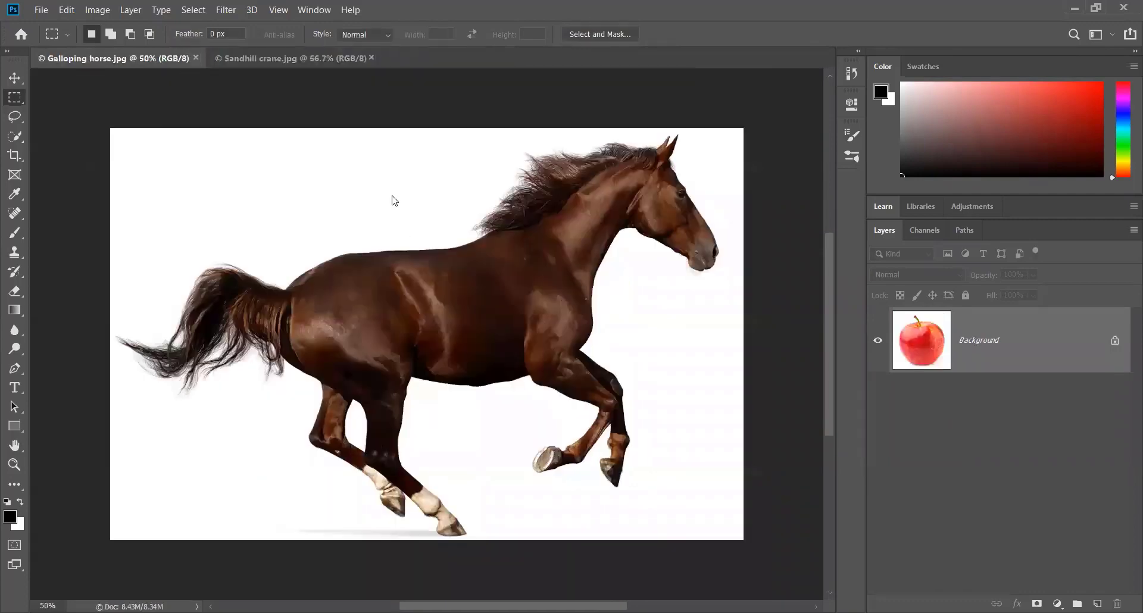
- Switch back and forth between Galloping horse.jpg and Sandhill crane.jpg to compare both subjects against their backgrounds, finishing on the horse
{"action": "left_click", "coordinate": [220, 58]}
{"action": "left_click", "coordinate": [139, 59]}
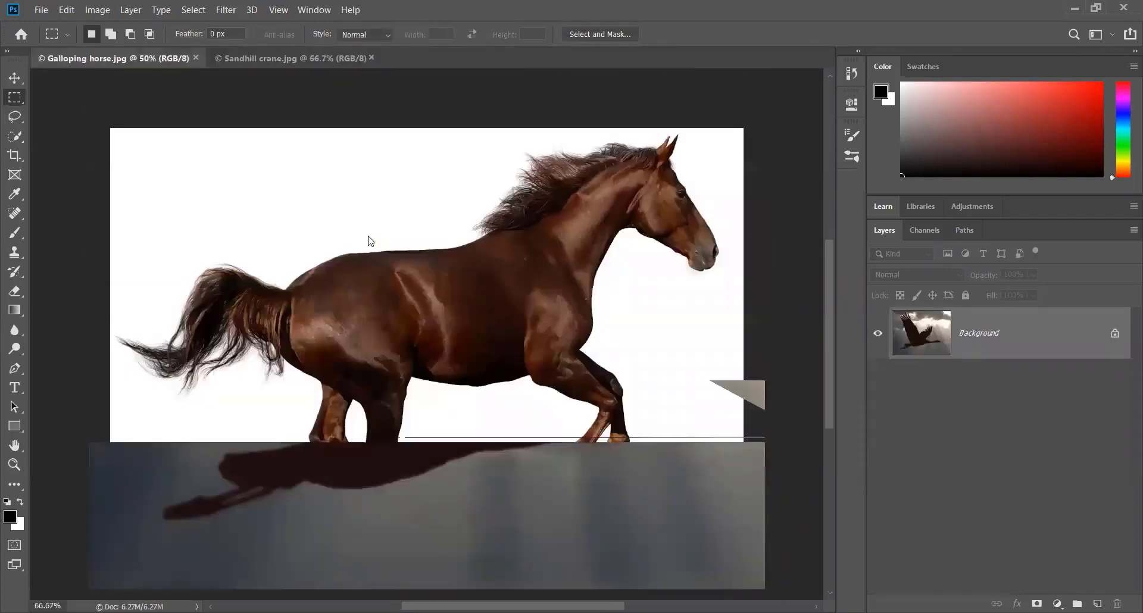
{"action": "scroll", "coordinate": [369, 236], "scroll_direction": "up", "scroll_amount": 1}
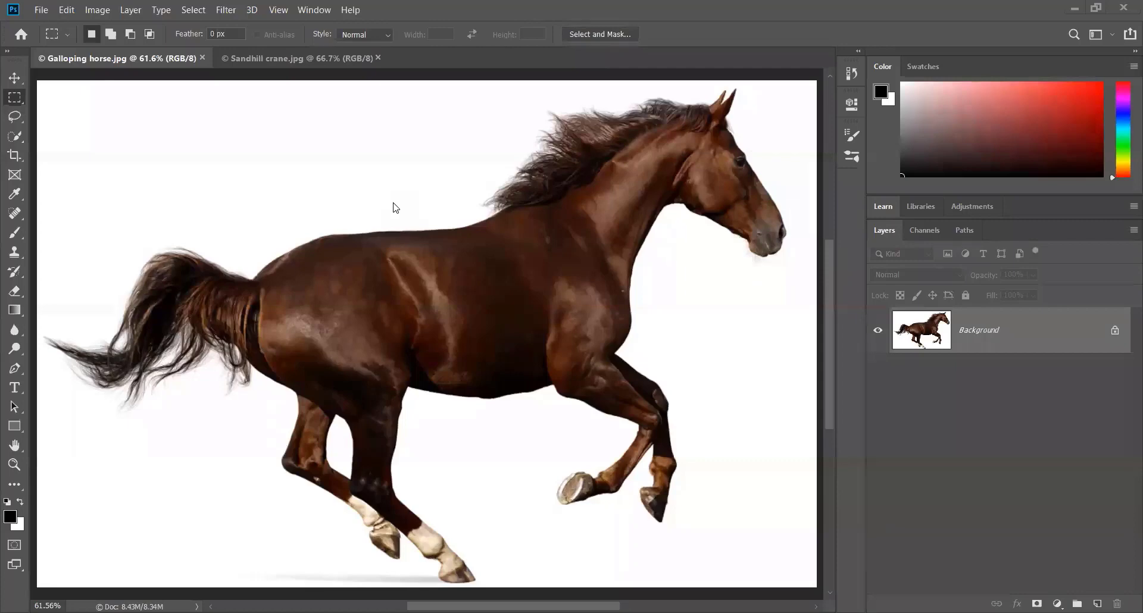
{"action": "left_click", "coordinate": [230, 58]}
{"action": "left_click", "coordinate": [120, 58]}
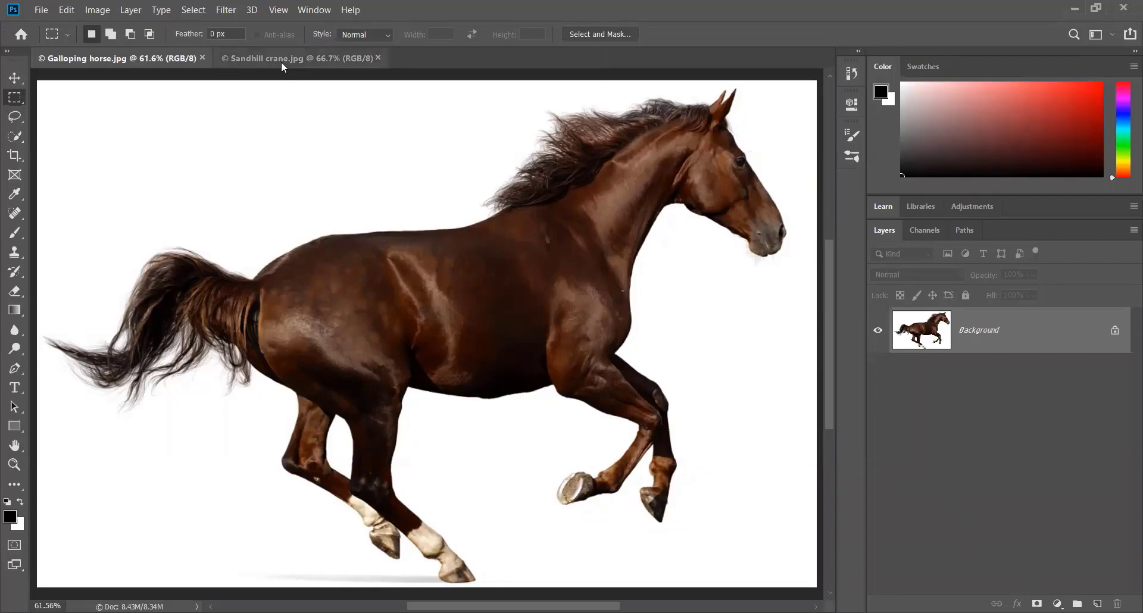
{"action": "left_click", "coordinate": [258, 65]}
{"action": "left_click", "coordinate": [157, 58]}
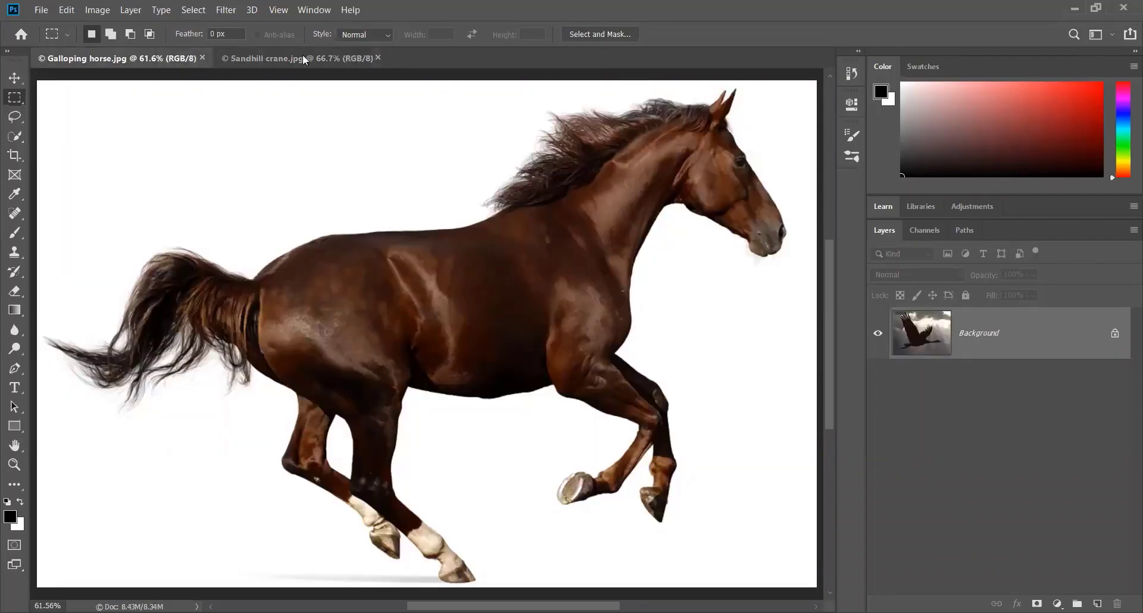
{"action": "left_click", "coordinate": [303, 57]}
{"action": "left_click", "coordinate": [166, 57]}
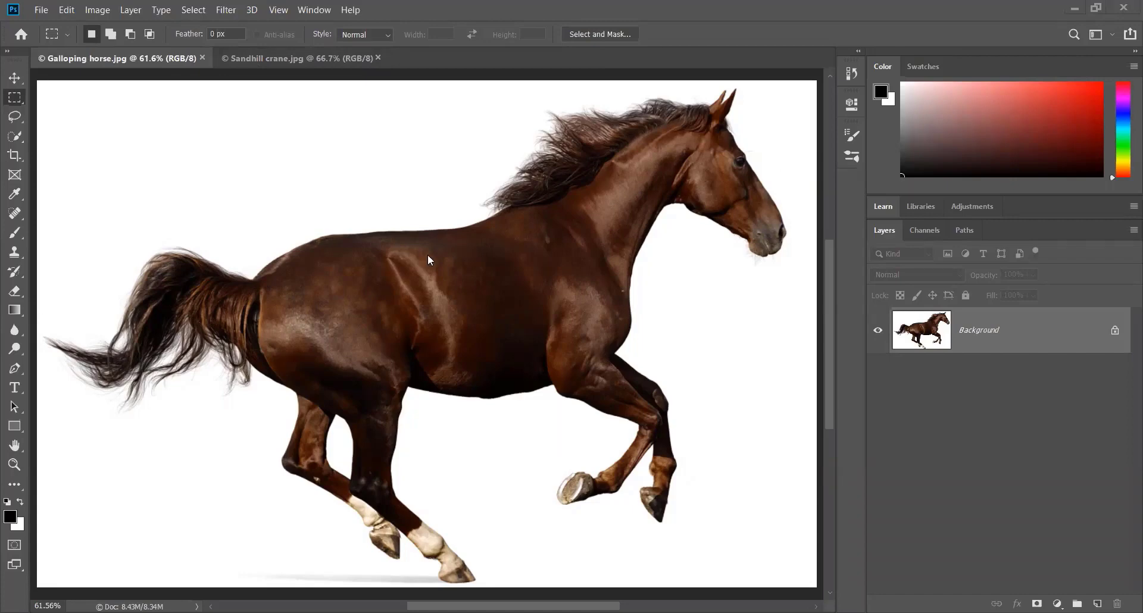
{"action": "left_click", "coordinate": [283, 56]}
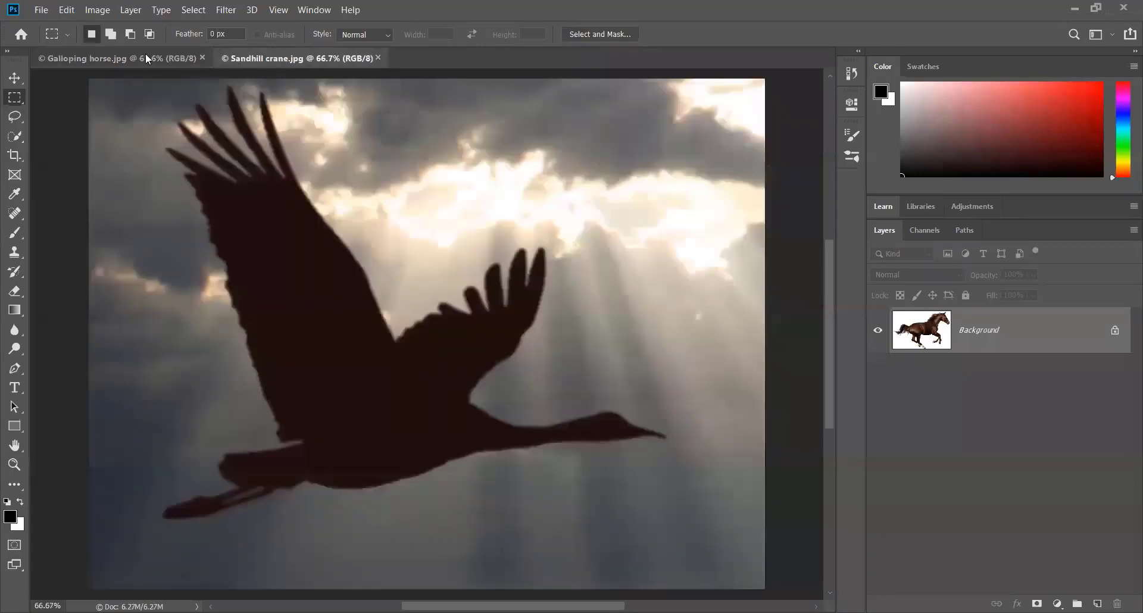
{"action": "left_click", "coordinate": [137, 55]}
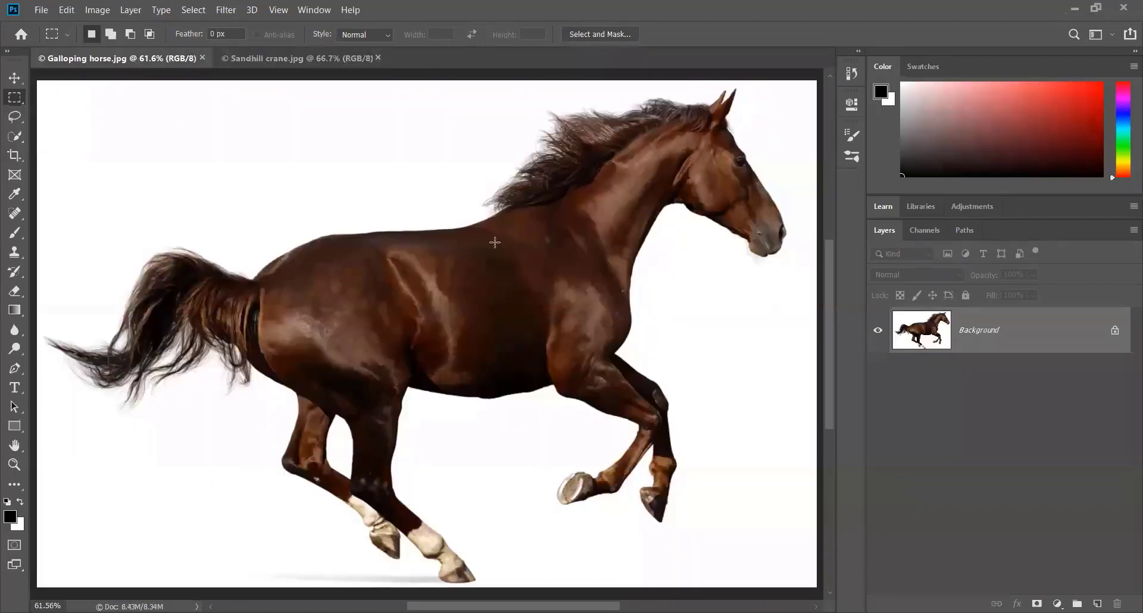
{"action": "left_click", "coordinate": [271, 60]}
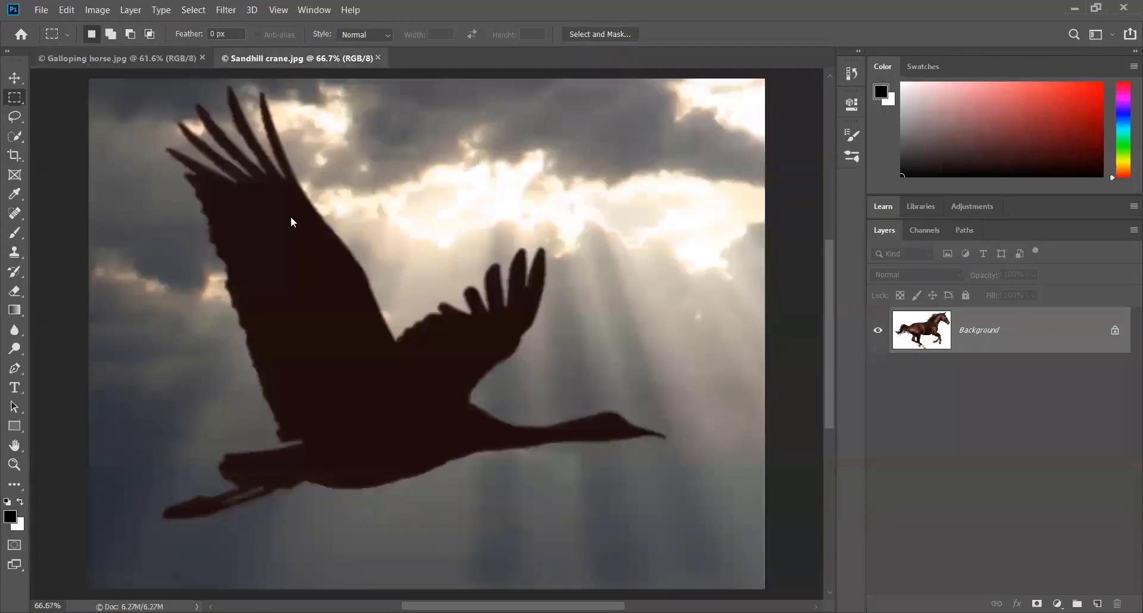
{"action": "left_click", "coordinate": [104, 55]}
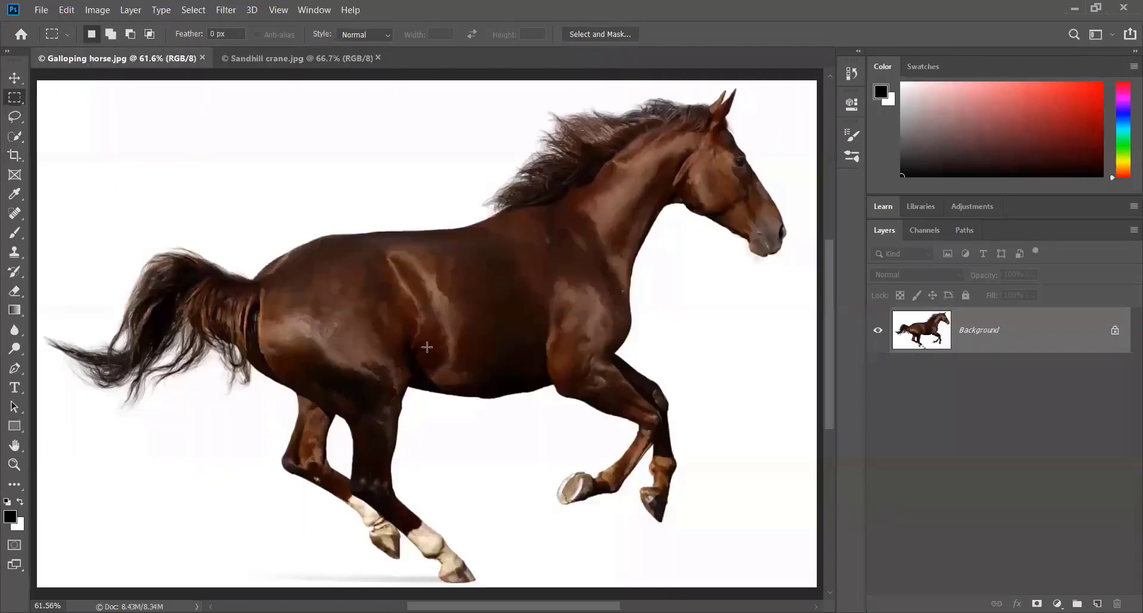
{"action": "left_click", "coordinate": [290, 59]}
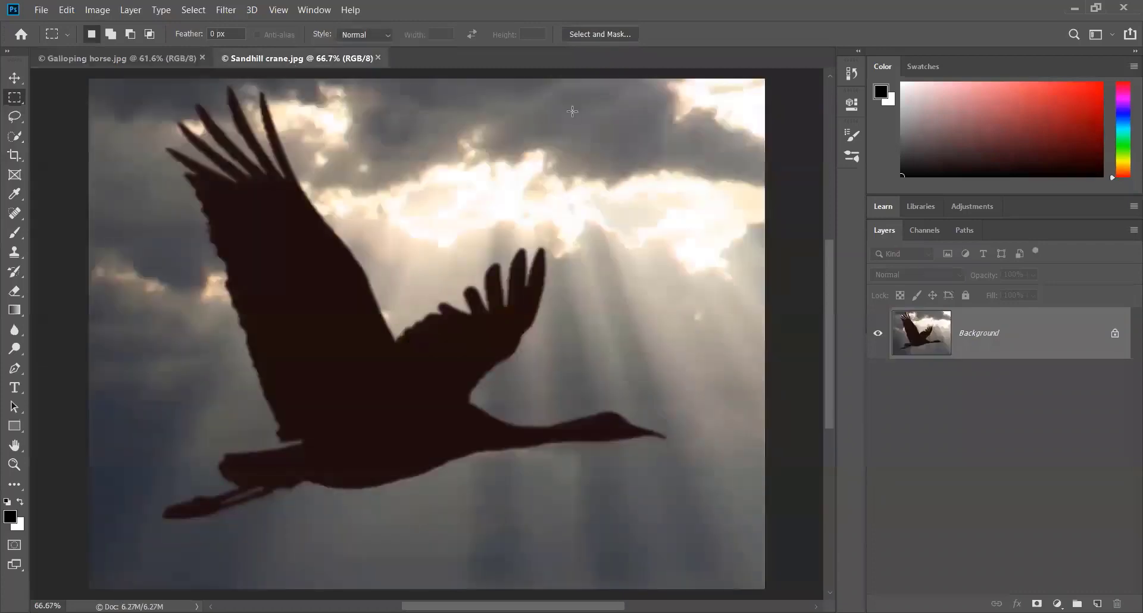
{"action": "left_click", "coordinate": [127, 58]}
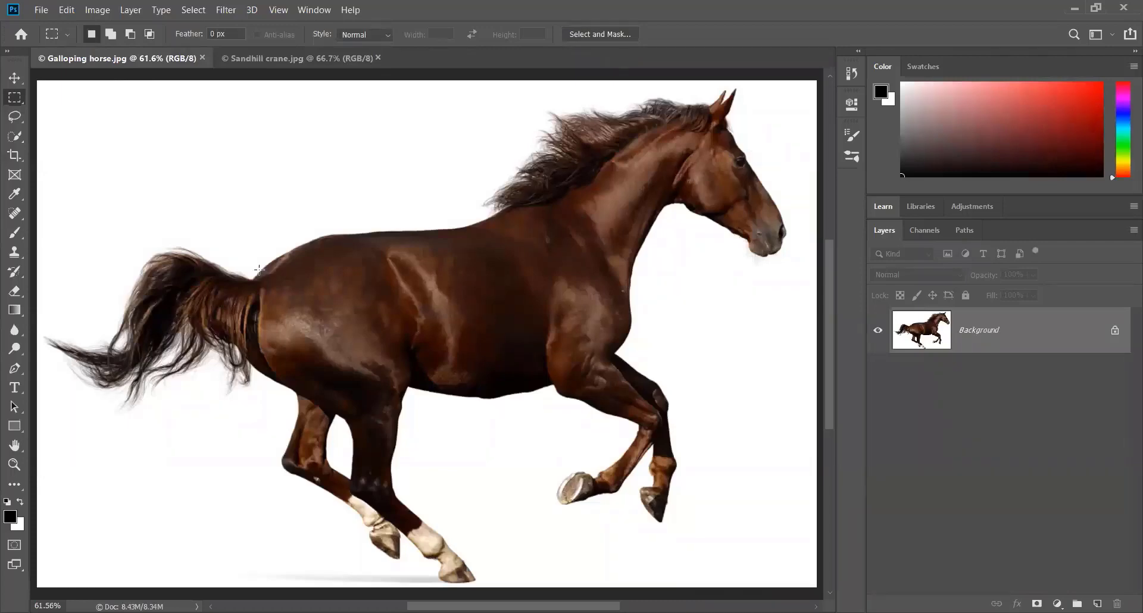
{"action": "left_click", "coordinate": [315, 59]}
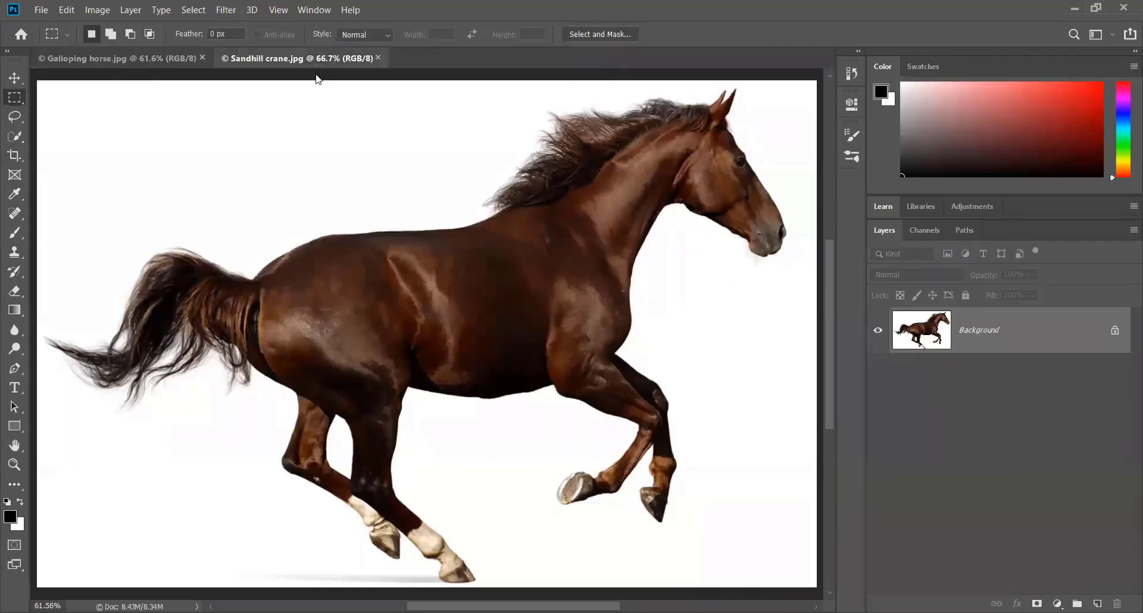
{"action": "left_click", "coordinate": [132, 55]}
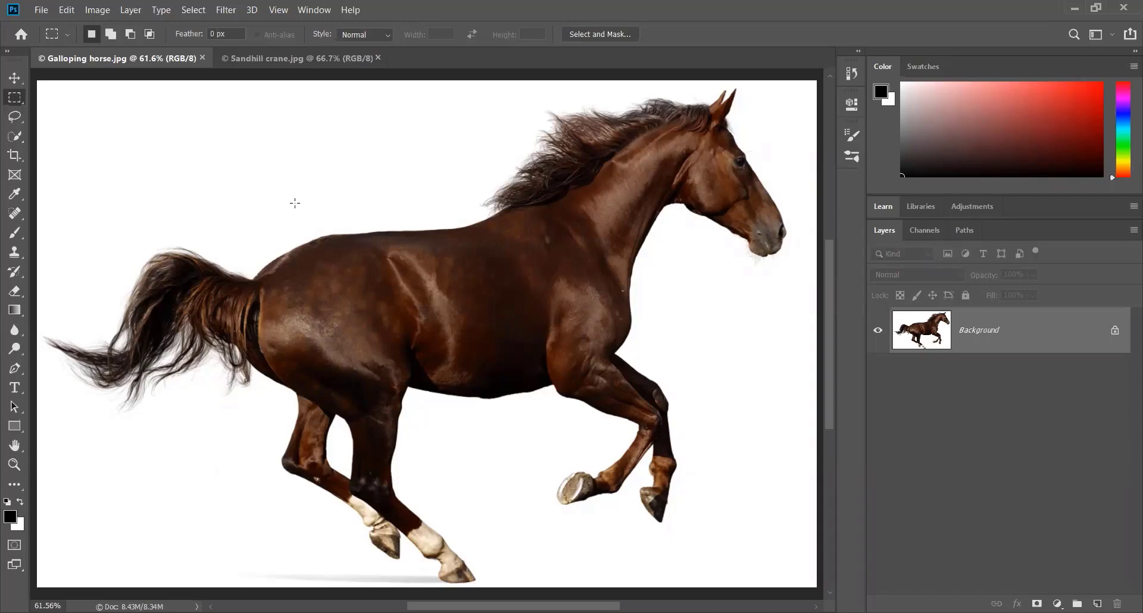
{"action": "left_click", "coordinate": [288, 60]}
{"action": "key", "text": "ctrl+Tab"}
- Examine the horse image's Red, Green and Blue channels one at a time and return to the RGB composite
{"action": "left_click", "coordinate": [917, 227]}
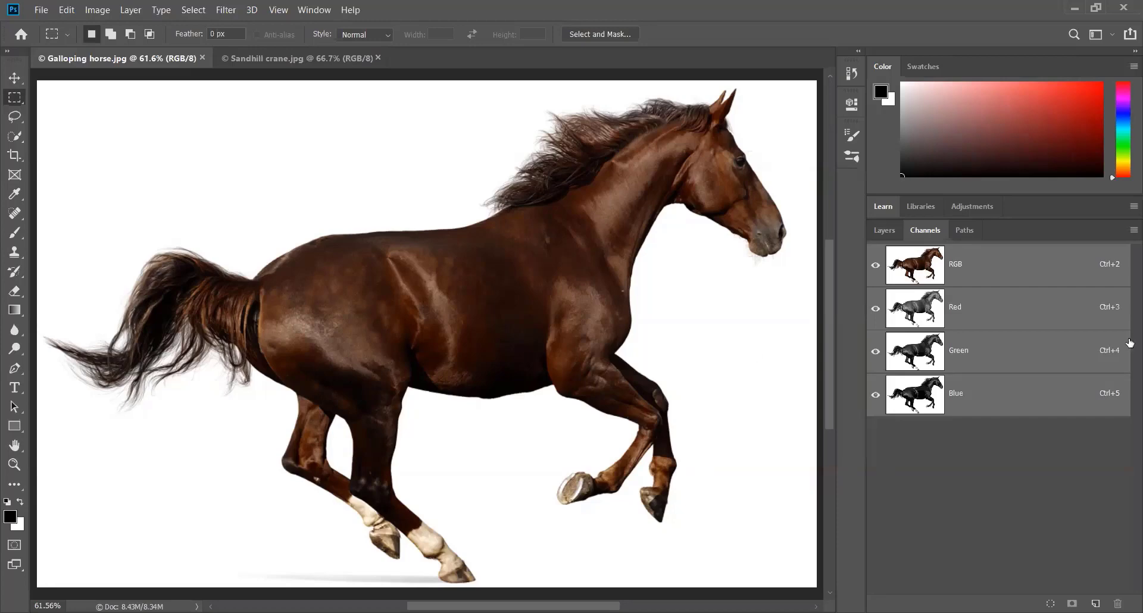
{"action": "left_click", "coordinate": [975, 311]}
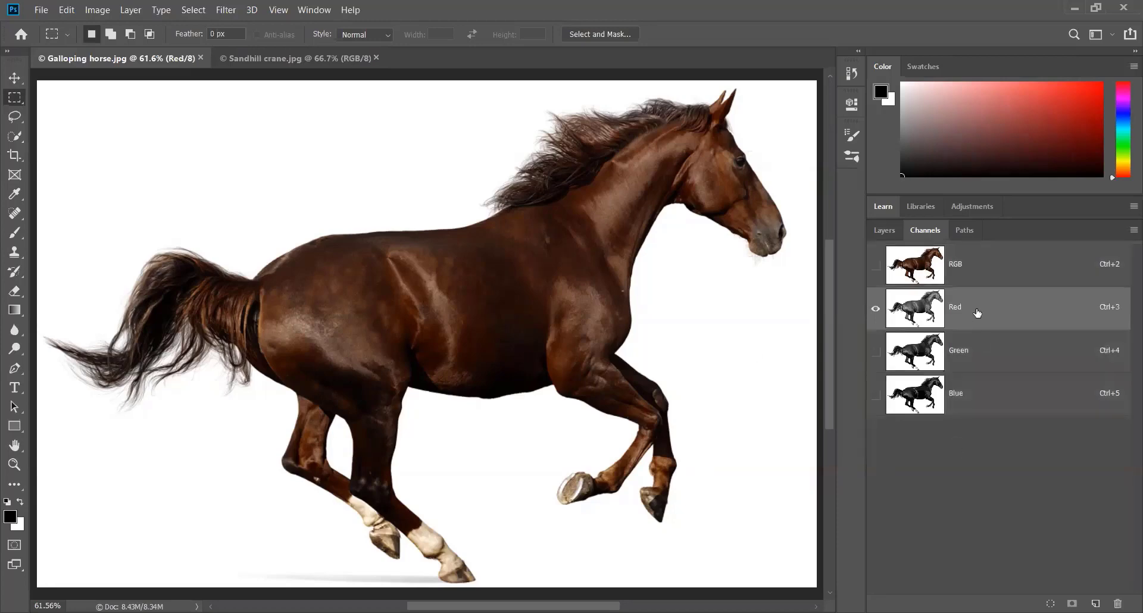
{"action": "left_click", "coordinate": [970, 356]}
{"action": "left_click", "coordinate": [976, 387]}
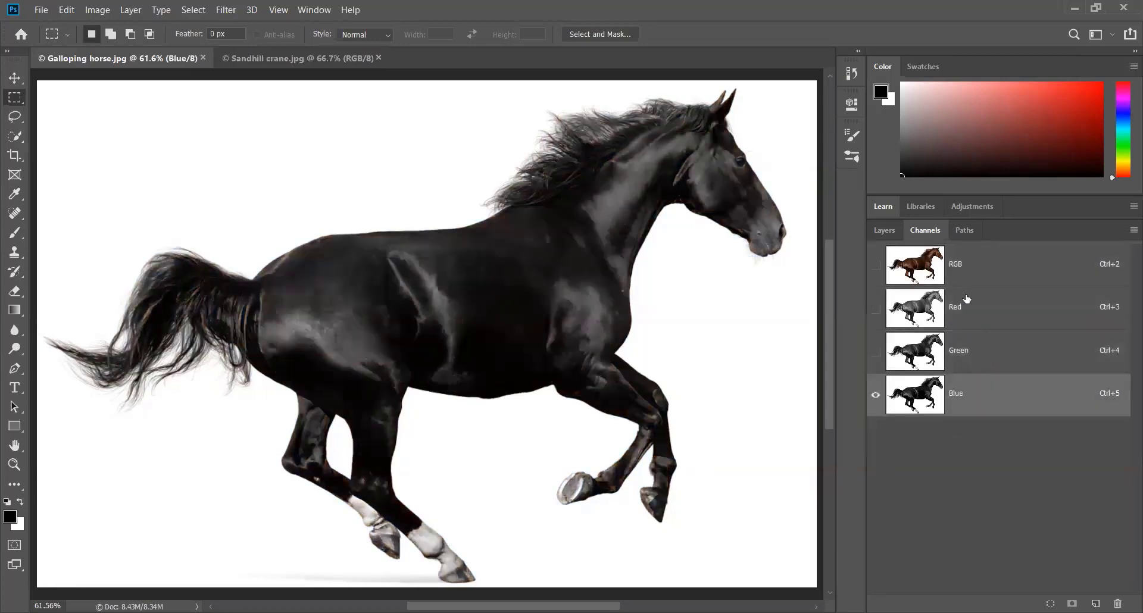
{"action": "left_click", "coordinate": [965, 296]}
{"action": "left_click", "coordinate": [971, 387]}
{"action": "left_click", "coordinate": [964, 311]}
{"action": "left_click", "coordinate": [938, 256]}
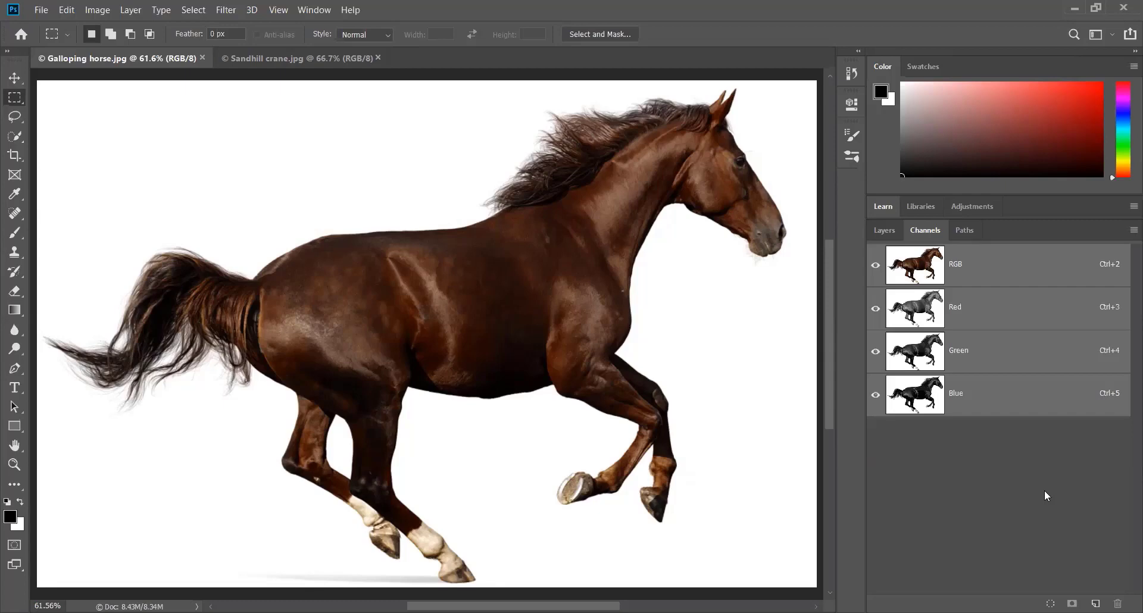
- Check the horse's Background layer, compare the Red and Blue channels, and leave the Blue channel selected
{"action": "left_click", "coordinate": [882, 230]}
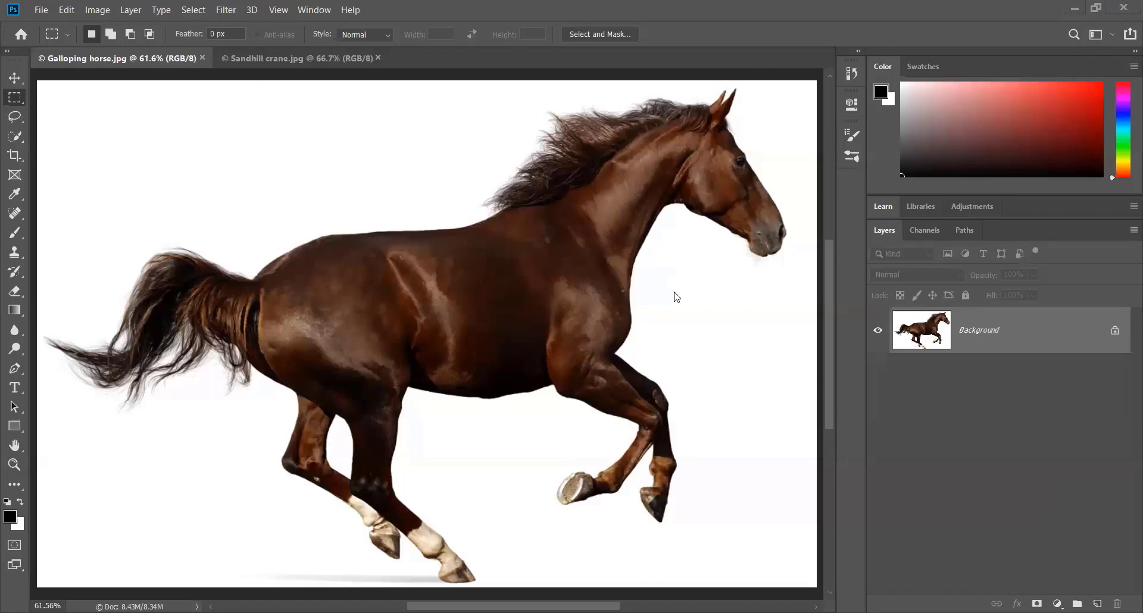
{"action": "left_click", "coordinate": [917, 230]}
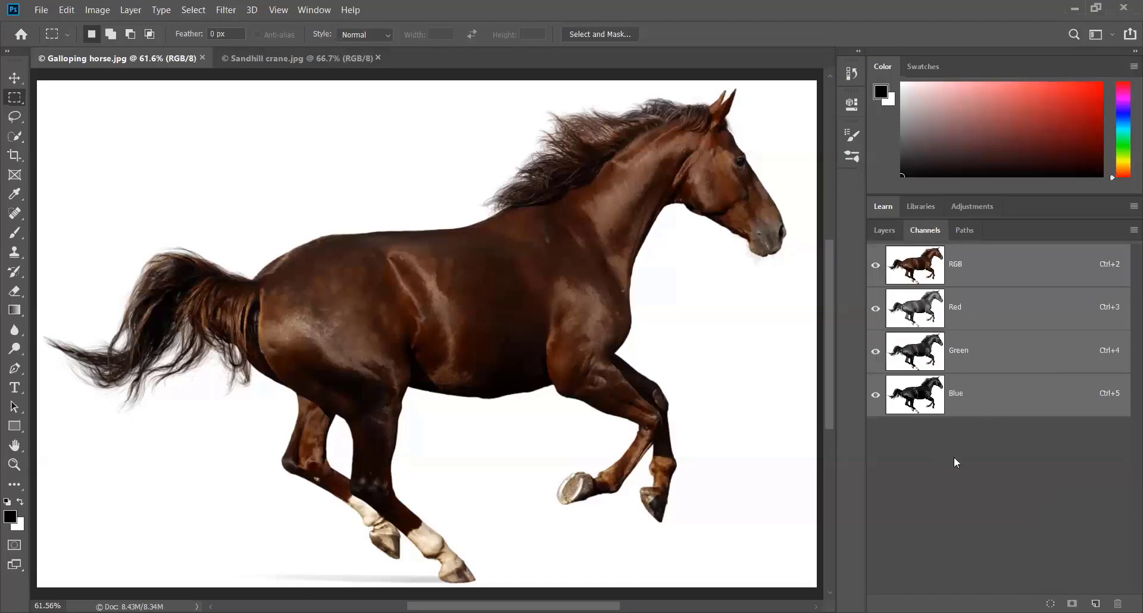
{"action": "left_click", "coordinate": [915, 306]}
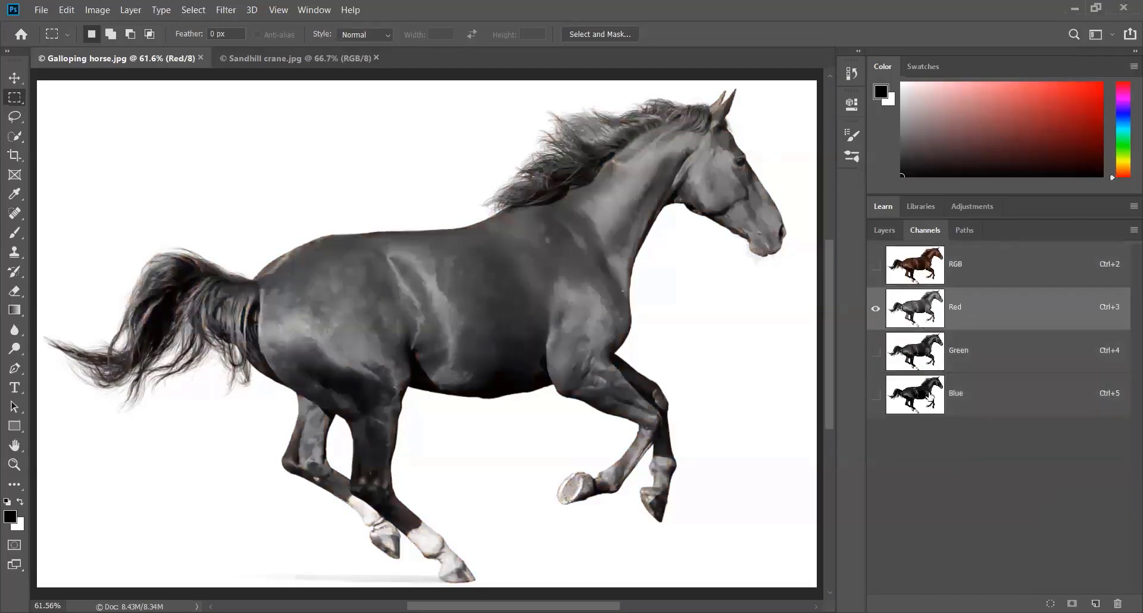
{"action": "left_click", "coordinate": [930, 396]}
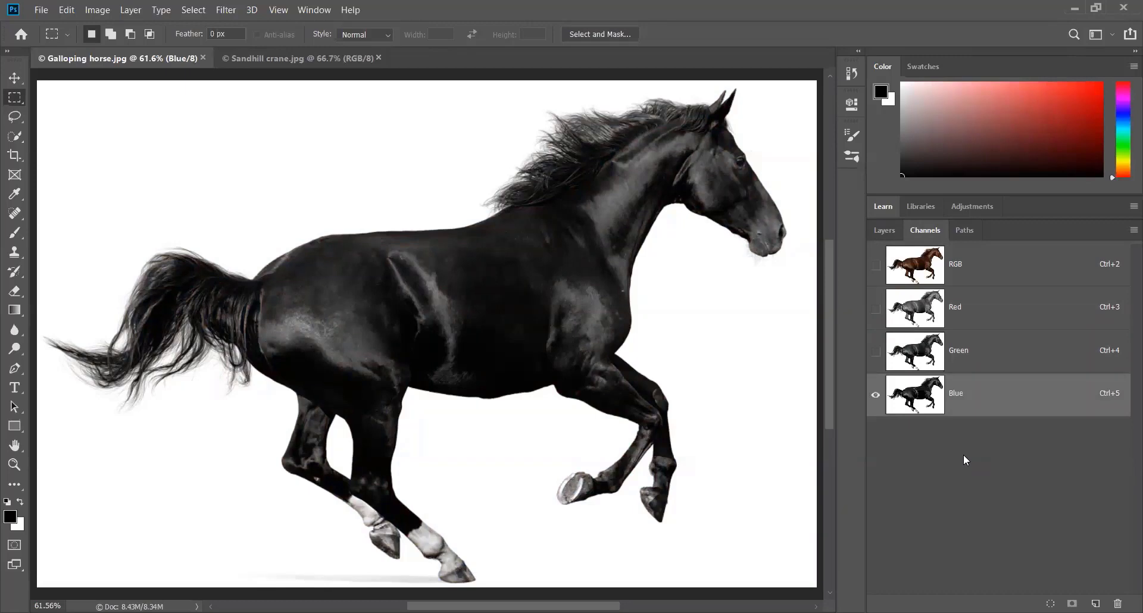
- Compare the horse's RGB composite with its Red and Blue channels several times, finishing on the composite
{"action": "left_click", "coordinate": [894, 278]}
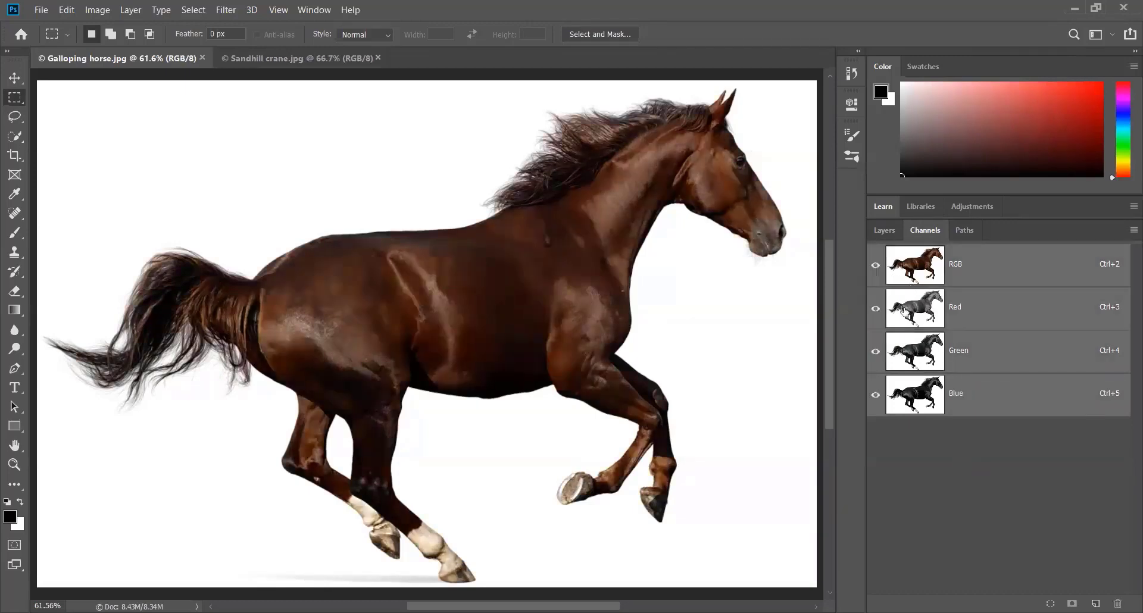
{"action": "left_click", "coordinate": [903, 309]}
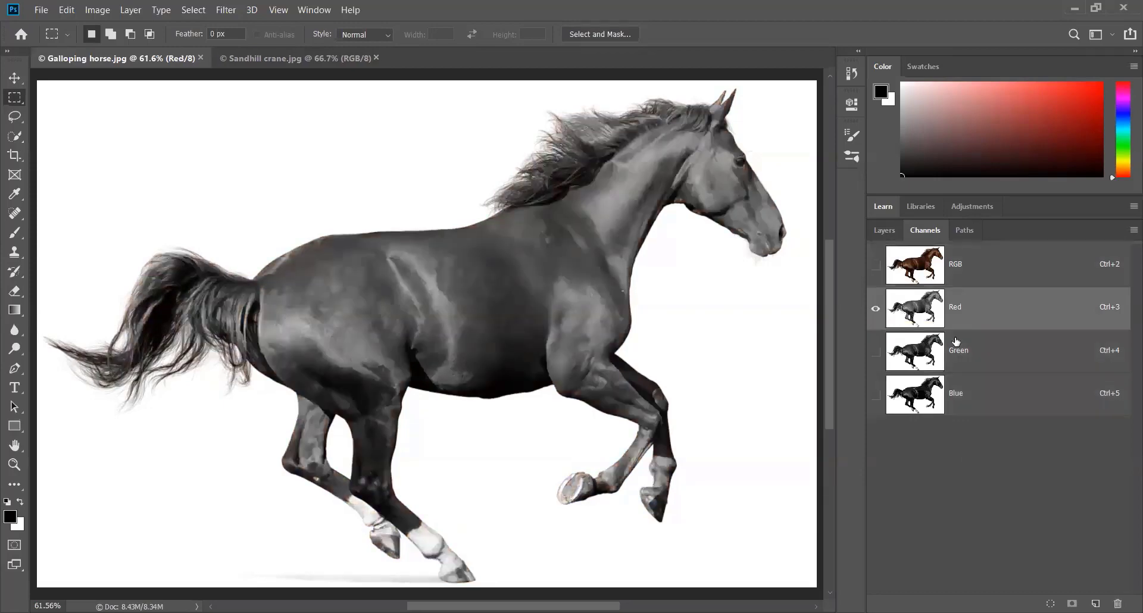
{"action": "left_click", "coordinate": [938, 391]}
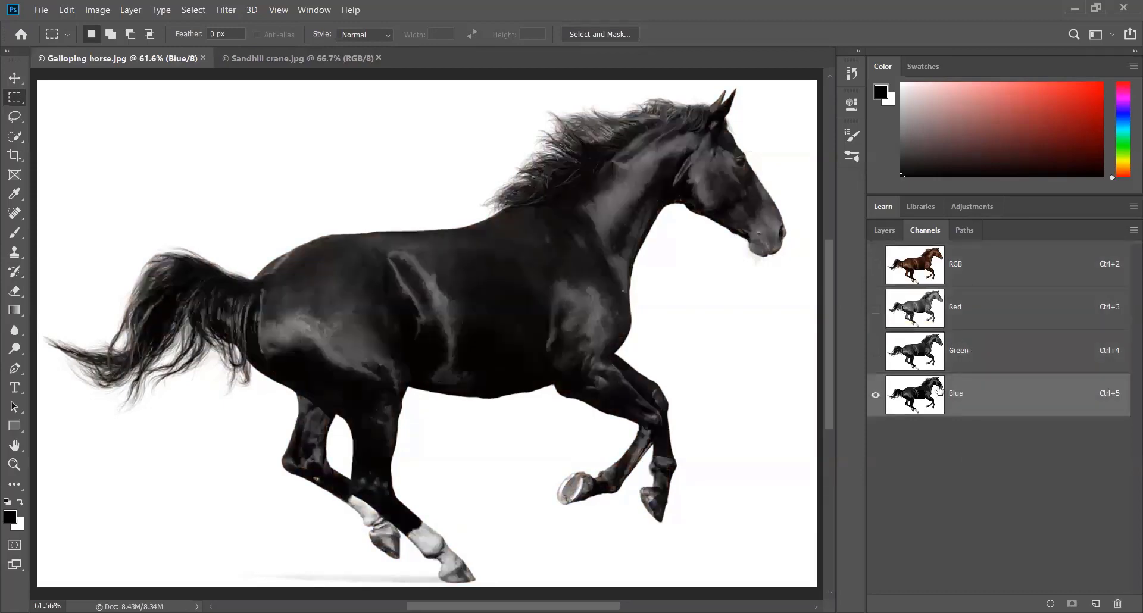
{"action": "left_click", "coordinate": [940, 260]}
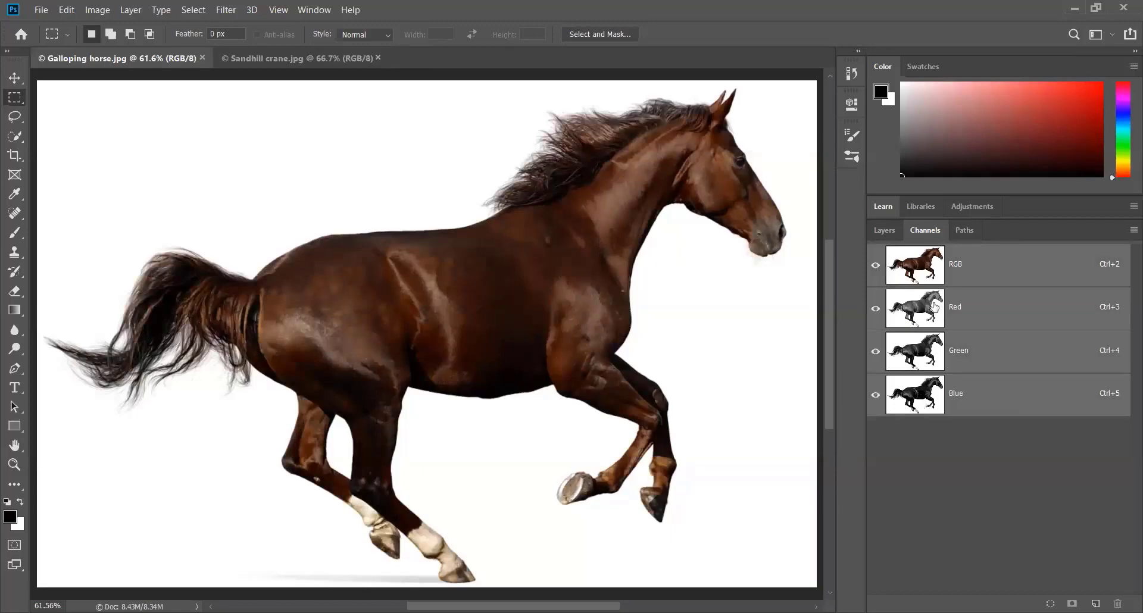
{"action": "left_click", "coordinate": [932, 395]}
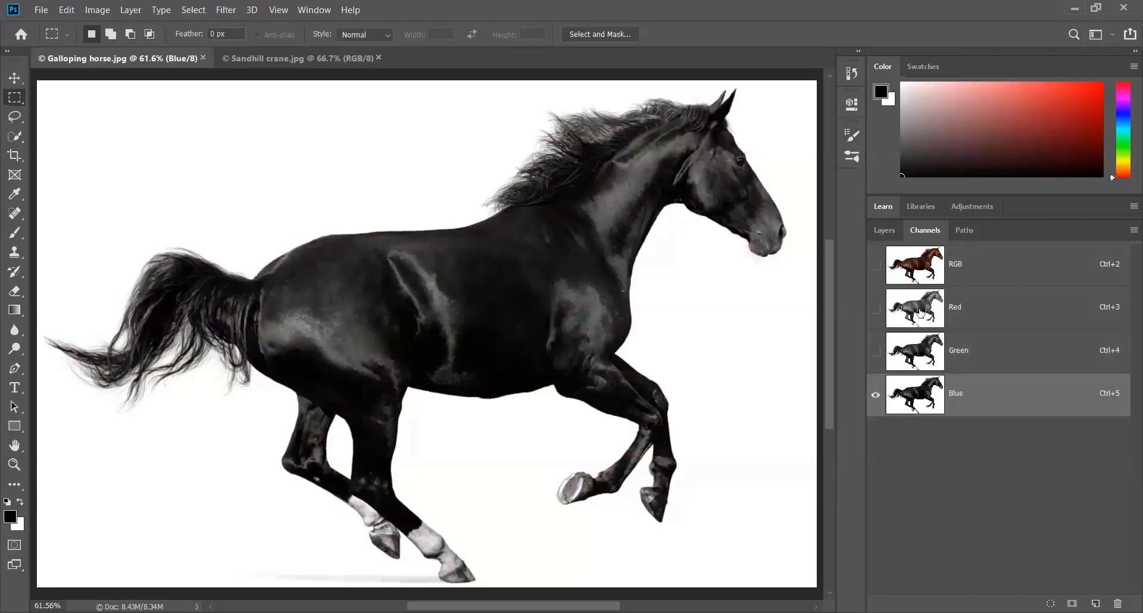
{"action": "left_click", "coordinate": [920, 313]}
{"action": "left_click", "coordinate": [921, 264]}
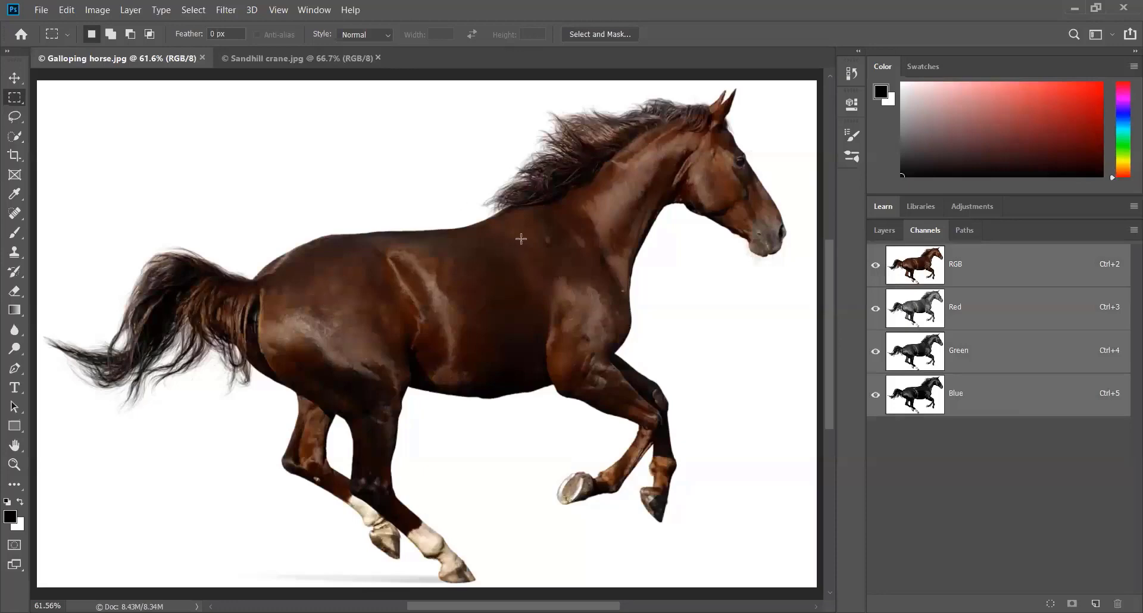
{"action": "left_click", "coordinate": [922, 406]}
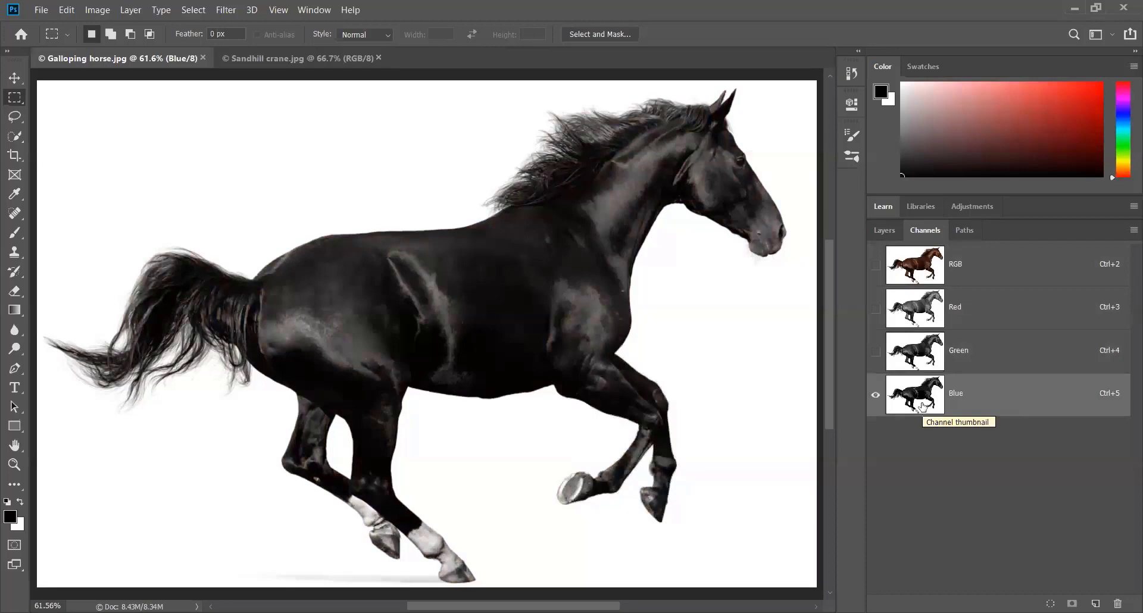
{"action": "left_click", "coordinate": [917, 263]}
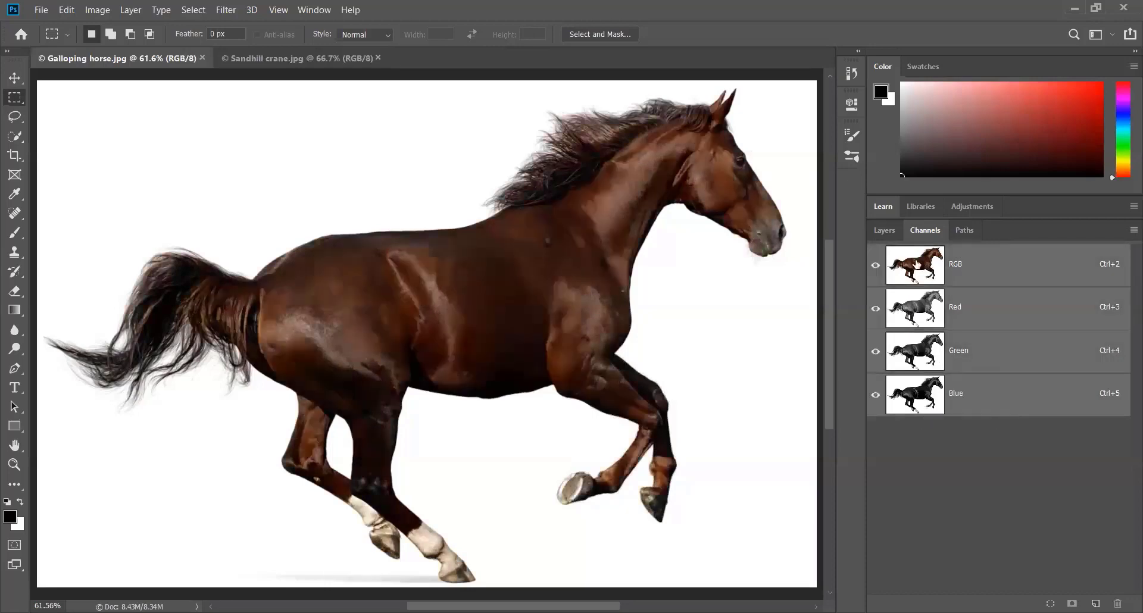
- Return to the horse's Background layer, look over the available adjustment layer types, and expand the set of adjustments
{"action": "left_click", "coordinate": [882, 231]}
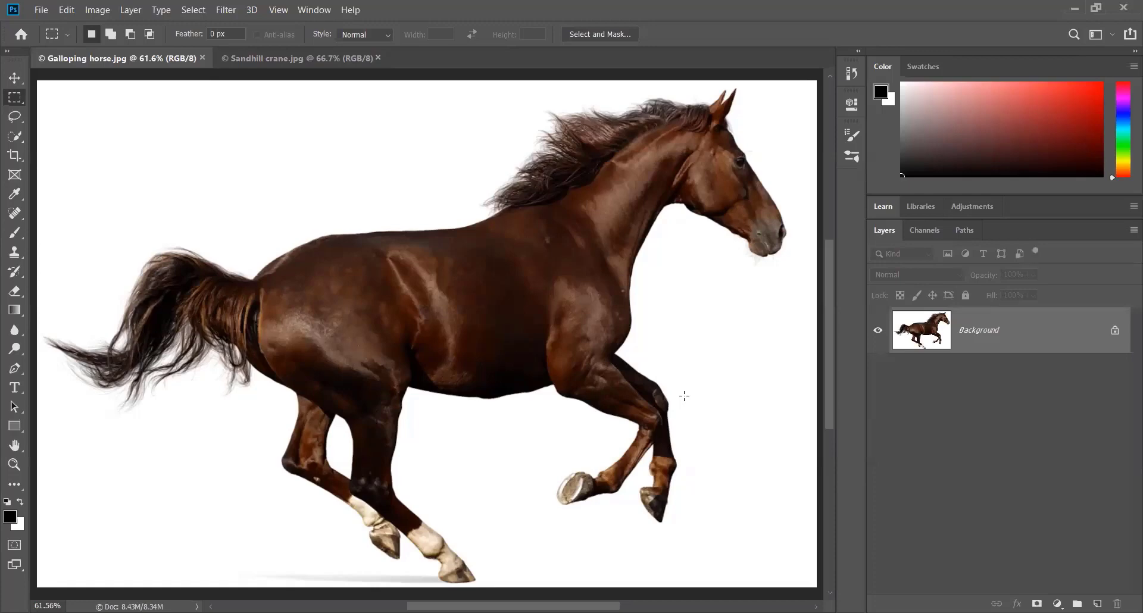
{"action": "left_click", "coordinate": [132, 10]}
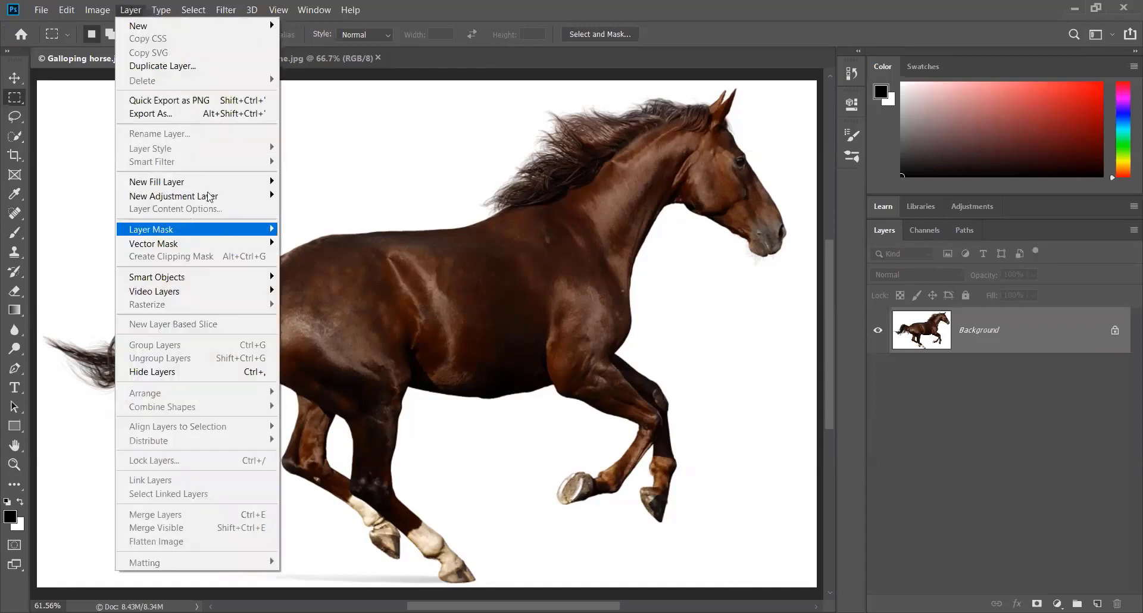
{"action": "left_click", "coordinate": [545, 247]}
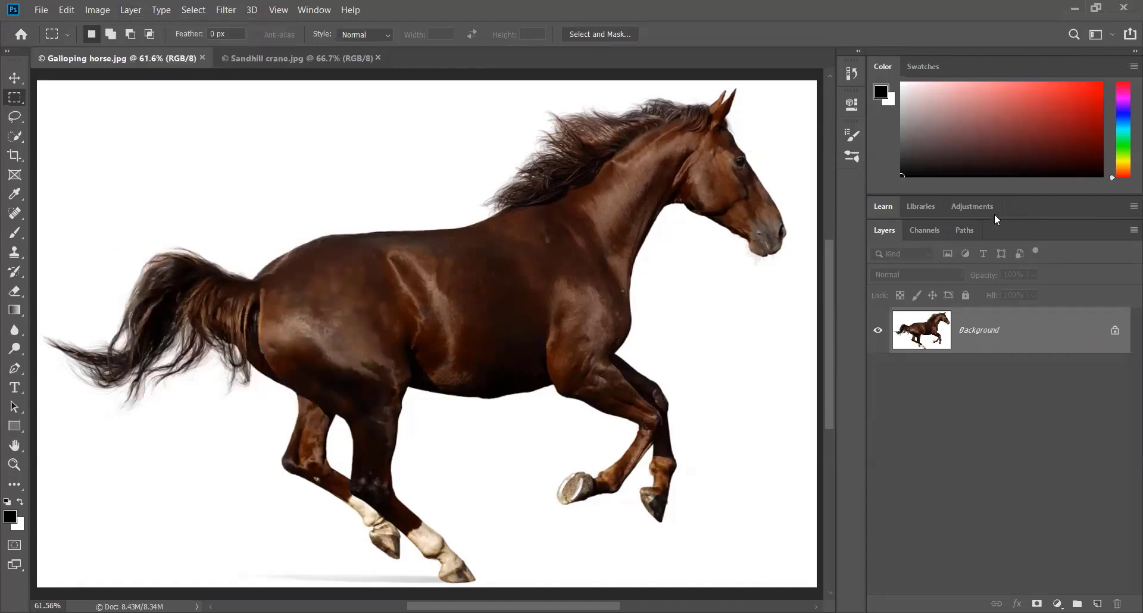
{"action": "left_click", "coordinate": [972, 205]}
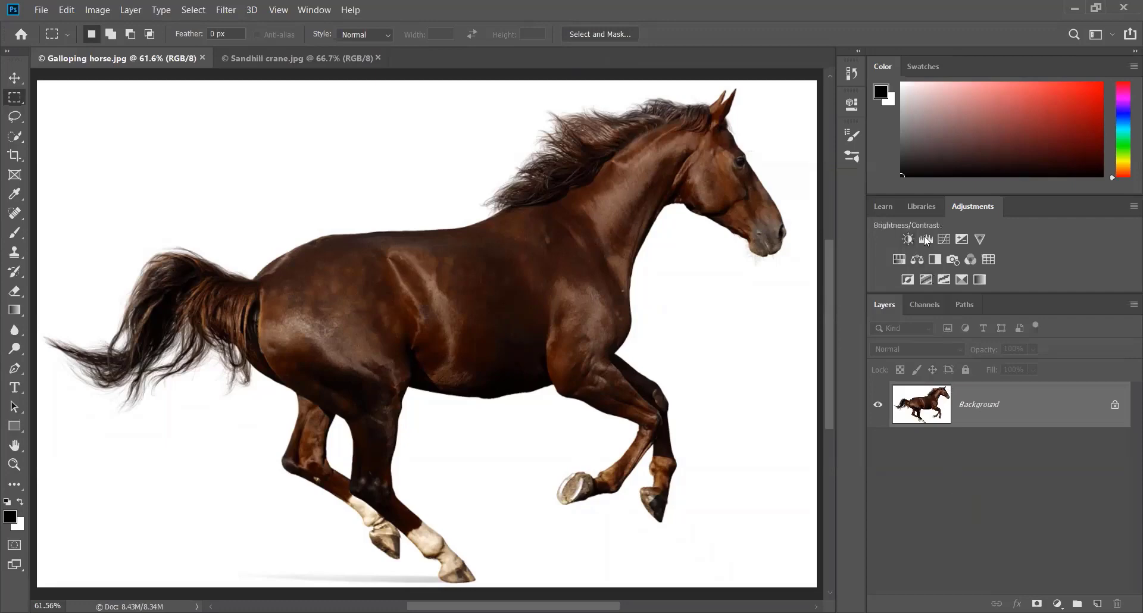
{"action": "left_click", "coordinate": [977, 204]}
{"action": "left_click", "coordinate": [977, 204]}
{"action": "left_click", "coordinate": [976, 204]}
{"action": "left_click", "coordinate": [125, 12]}
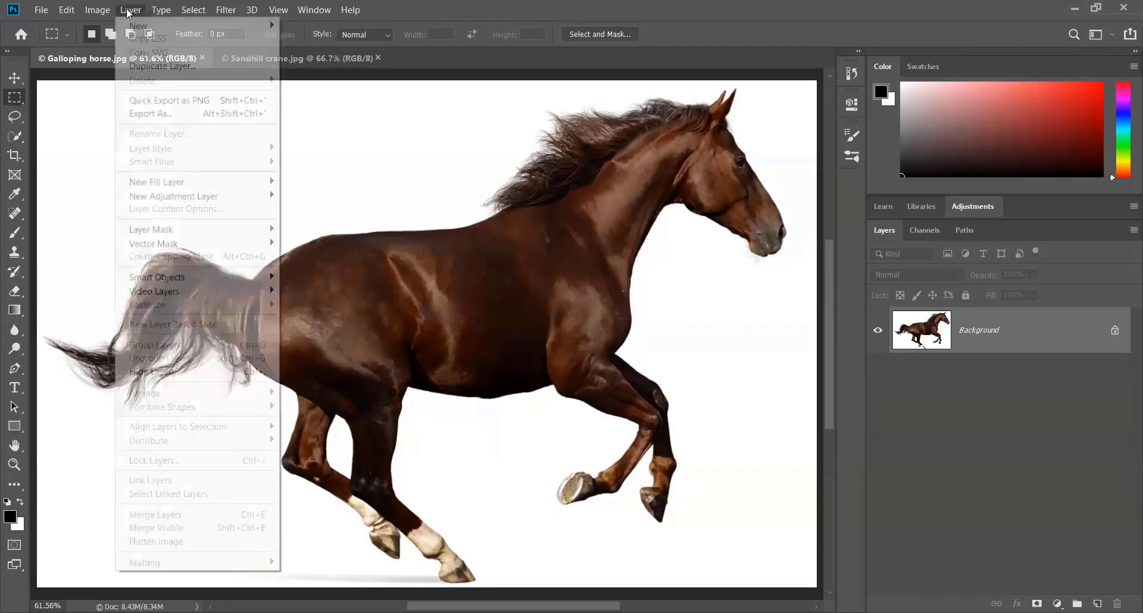
{"action": "mouse_move", "coordinate": [164, 200]}
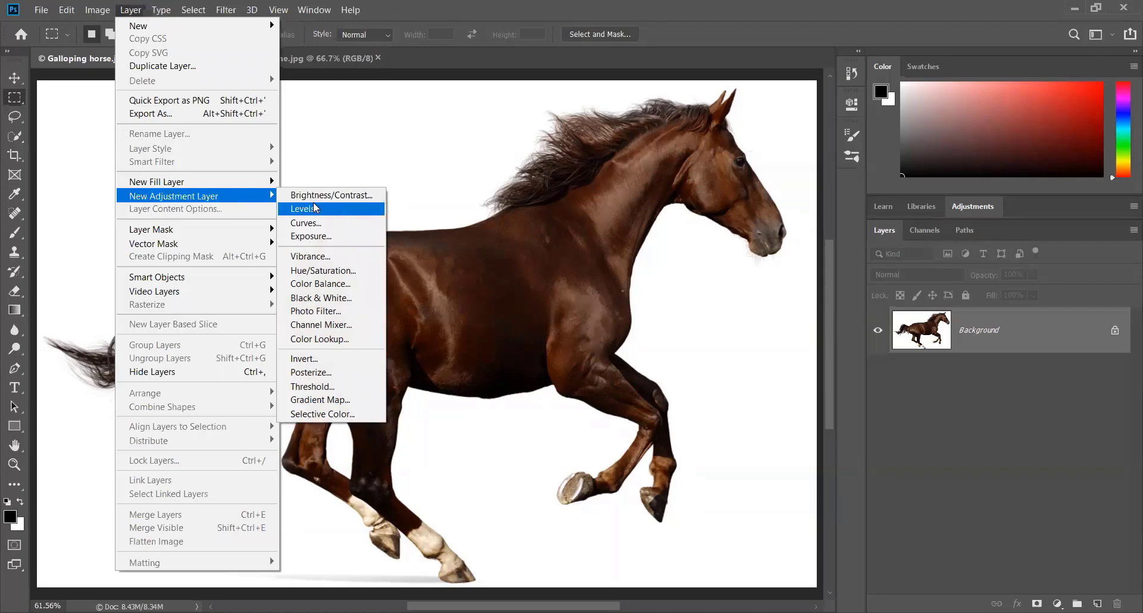
{"action": "left_click", "coordinate": [326, 325]}
{"action": "left_click", "coordinate": [969, 208]}
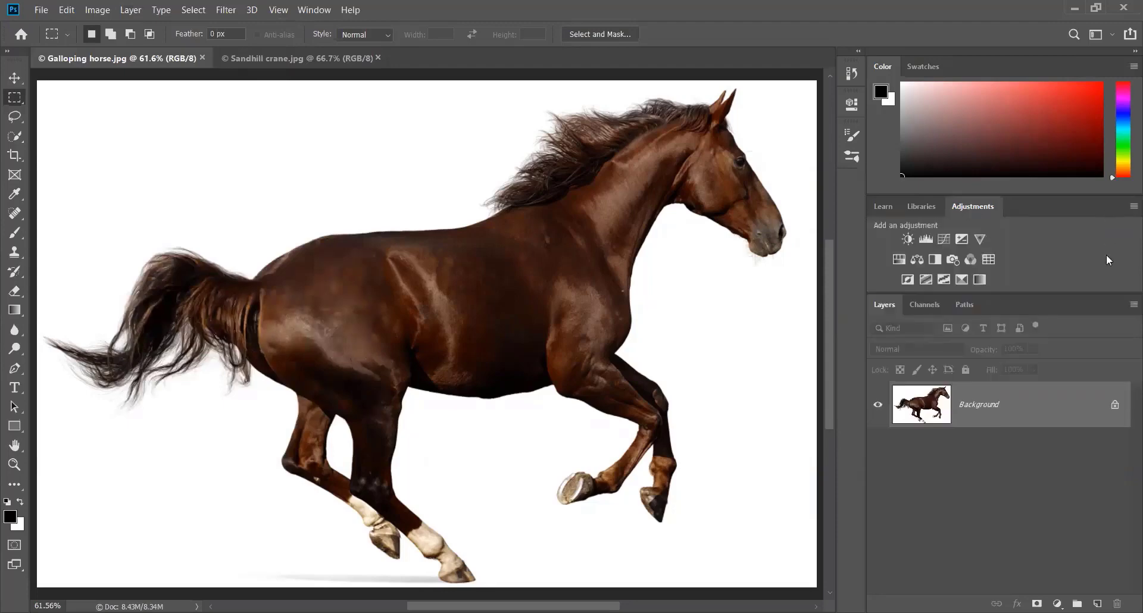
- Add a Channel Mixer adjustment layer above the Background, enlarge its settings area, and turn on Monochrome
{"action": "left_click", "coordinate": [971, 259]}
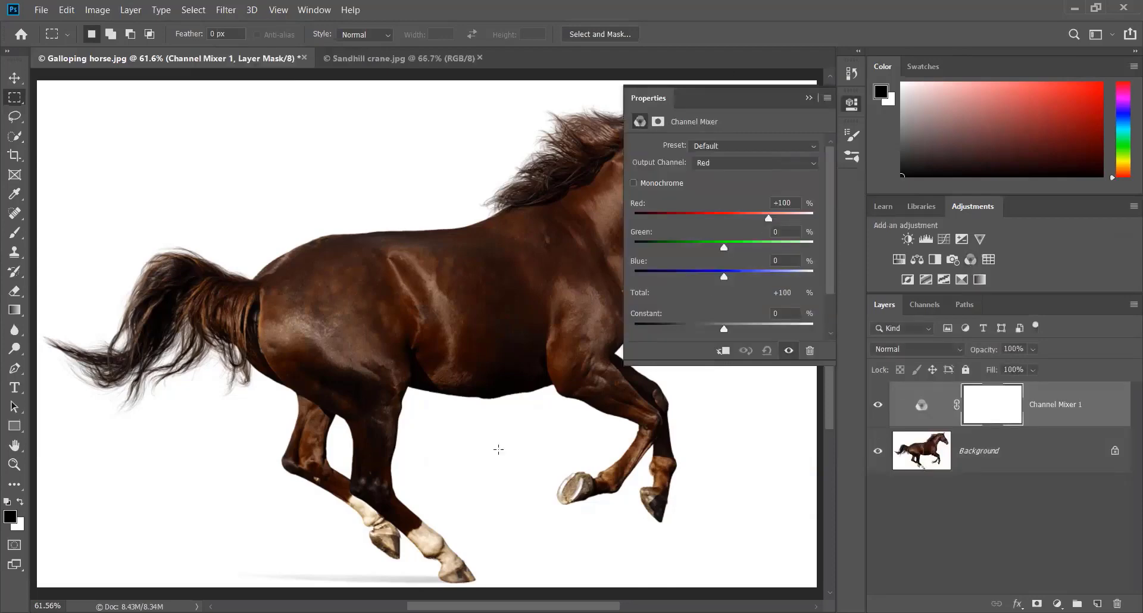
{"action": "left_click_drag", "start_coordinate": [696, 380], "coordinate": [701, 495]}
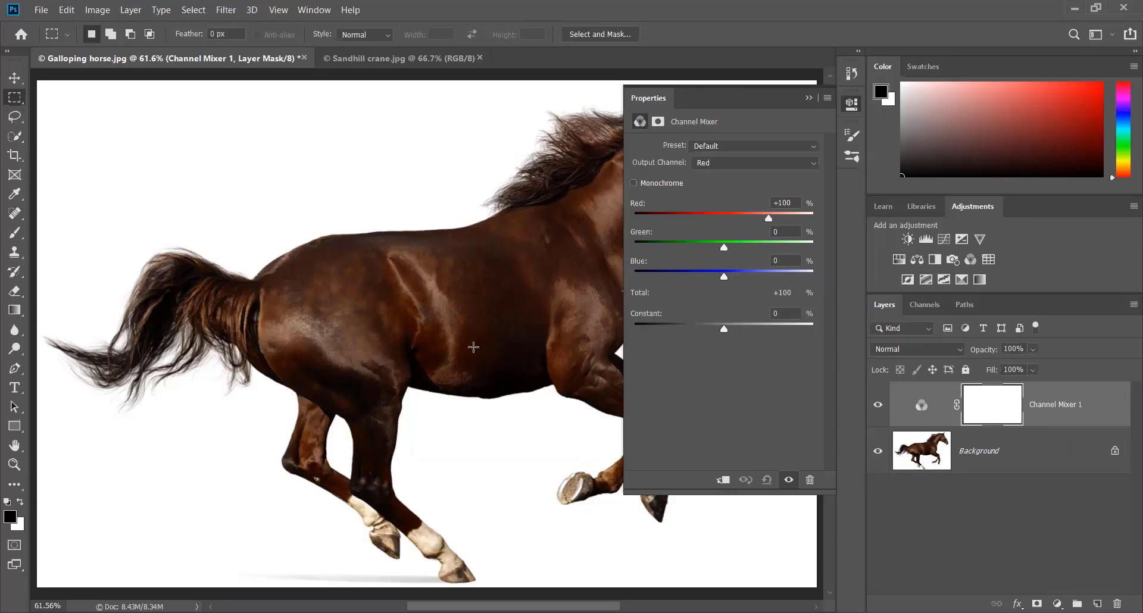
{"action": "left_click", "coordinate": [633, 181]}
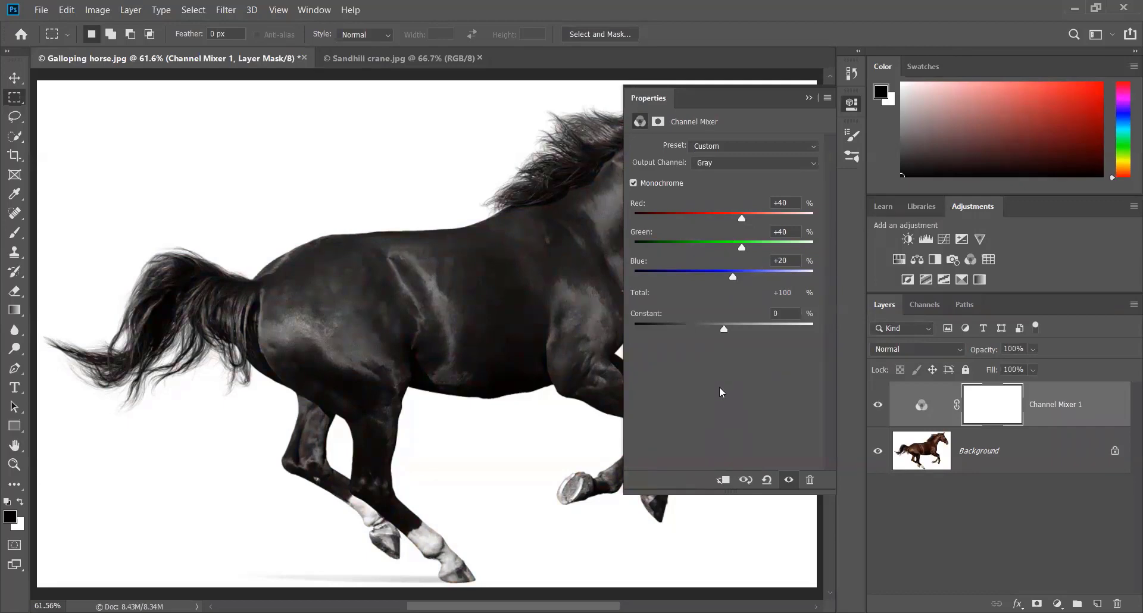
- Set the monochrome Channel Mixer to Red 0%, Green 0% and Blue 100%, and collapse its settings
{"action": "left_click", "coordinate": [790, 204]}
{"action": "type", "text": "0"}
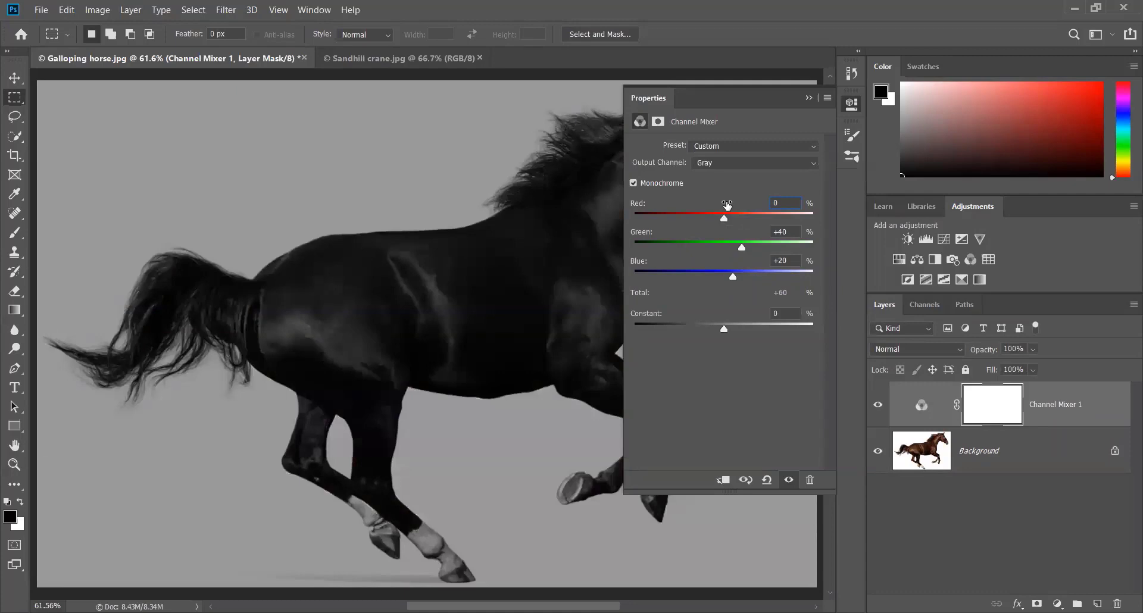
{"action": "key", "text": "Tab"}
{"action": "type", "text": "0"}
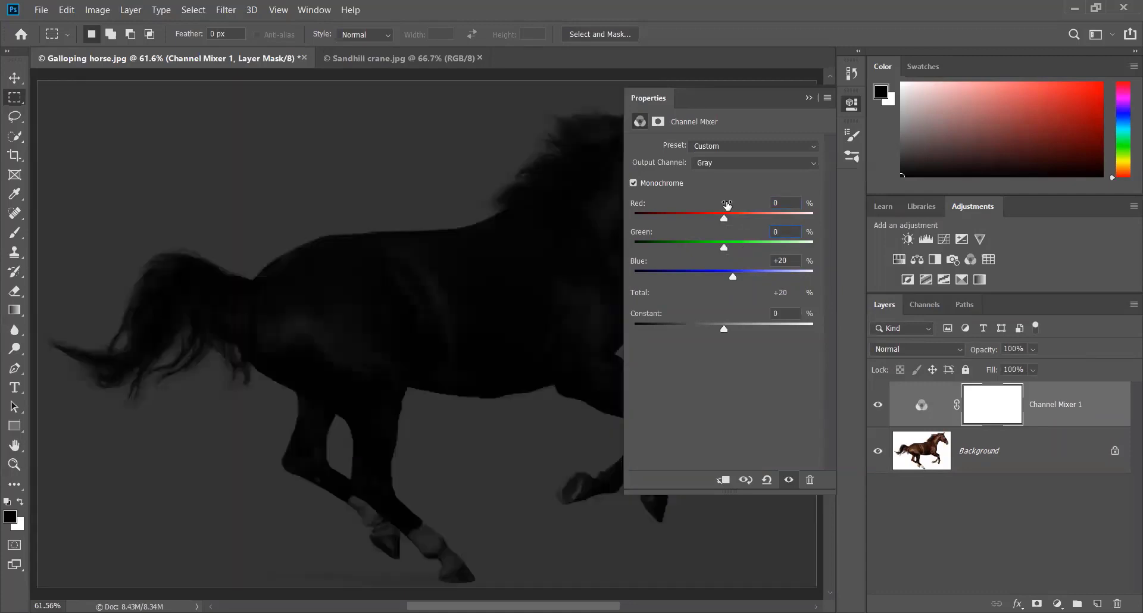
{"action": "key", "text": "Tab"}
{"action": "type", "text": "100"}
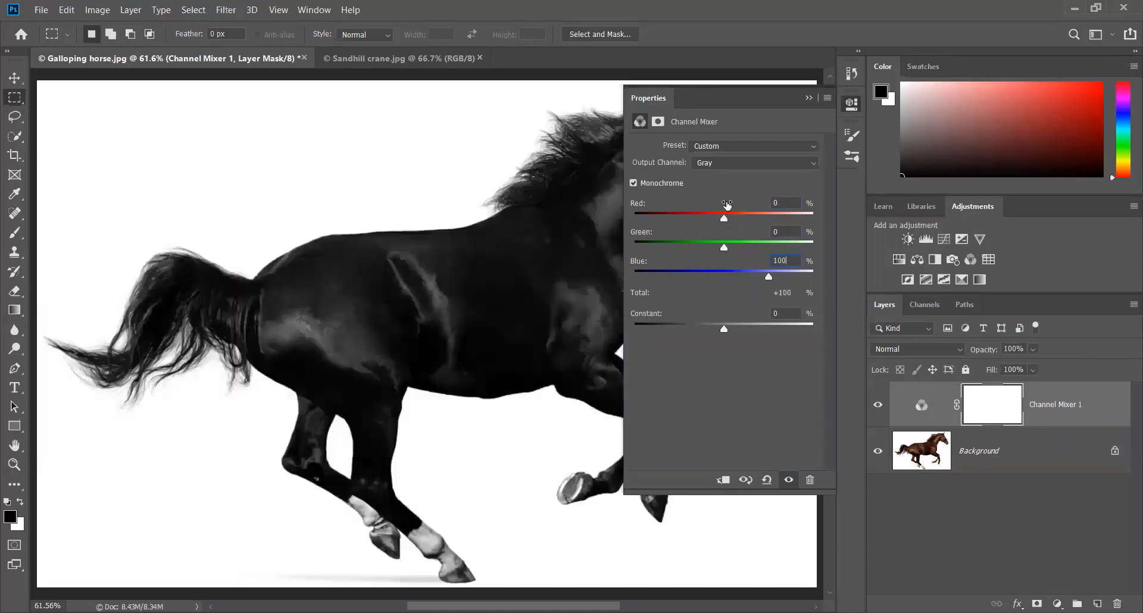
{"action": "left_click", "coordinate": [809, 98]}
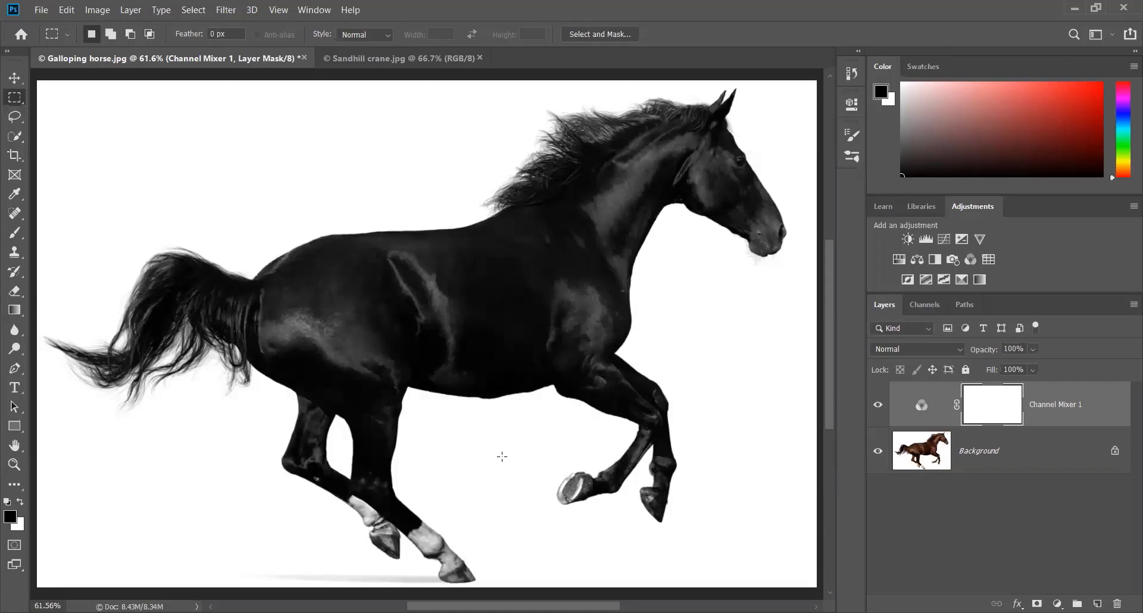
- Toggle the Channel Mixer layer's visibility repeatedly to compare the grayscale and color horse, leaving the layer hidden
{"action": "left_click", "coordinate": [878, 405]}
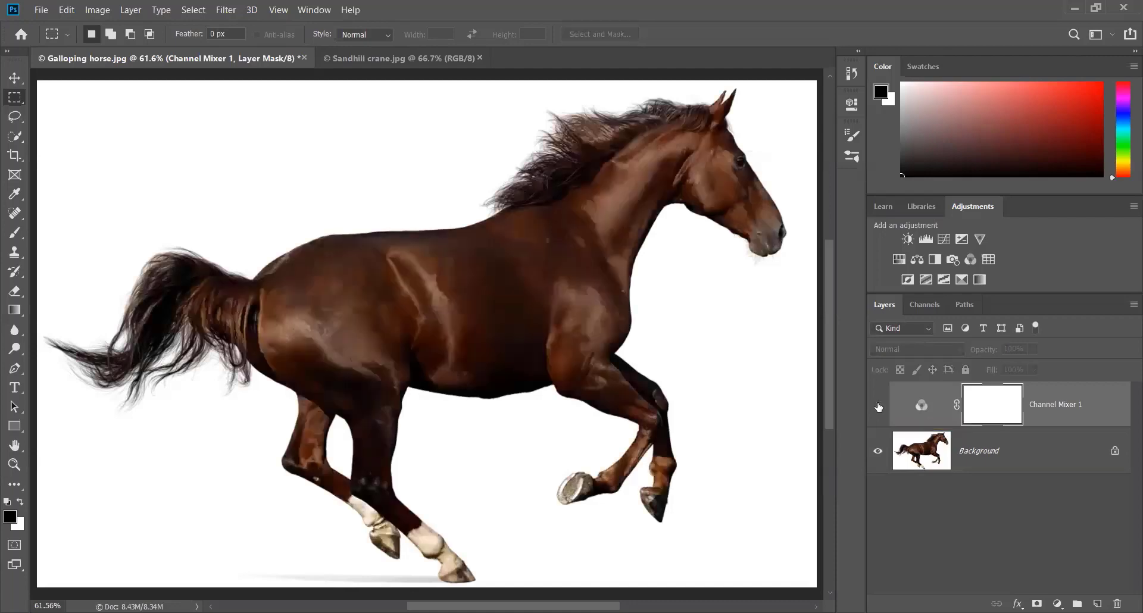
{"action": "left_click", "coordinate": [878, 405]}
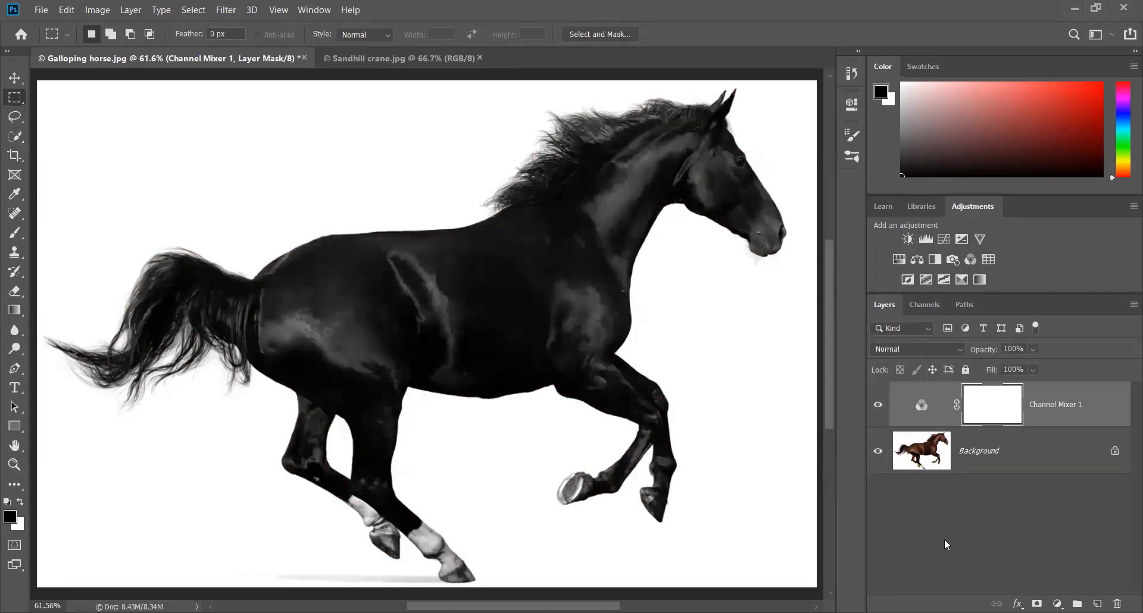
{"action": "left_click", "coordinate": [878, 405]}
{"action": "left_click", "coordinate": [878, 407]}
{"action": "left_click", "coordinate": [878, 407]}
{"action": "left_click", "coordinate": [878, 406]}
{"action": "left_click", "coordinate": [877, 406]}
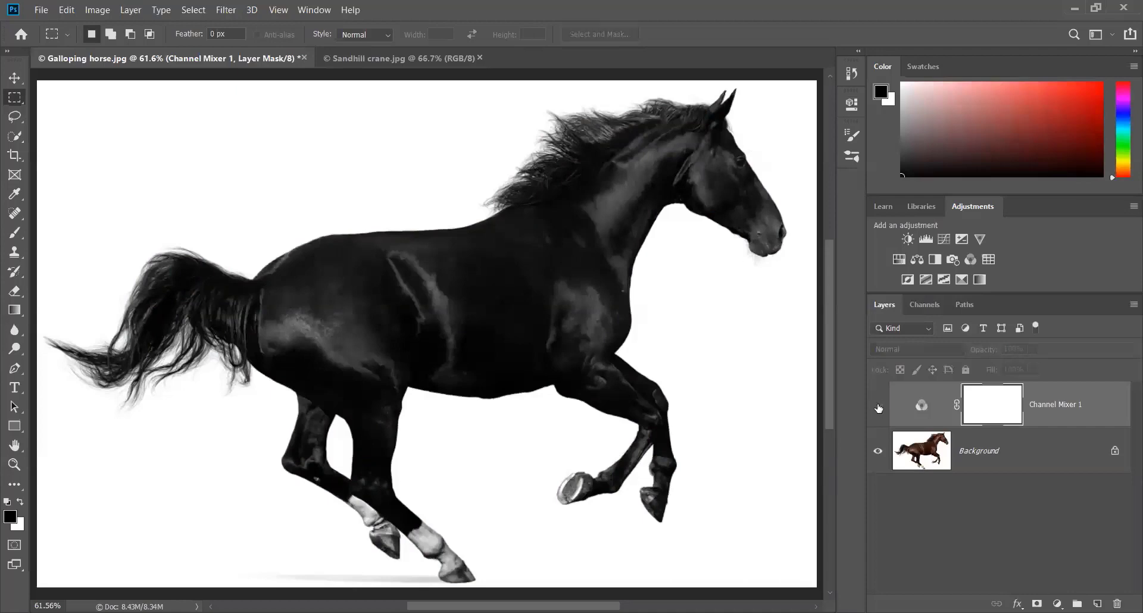
- Examine the Background layer's Blue channel for comparison with the Channel Mixer result, and show all channels again
{"action": "left_click", "coordinate": [925, 450]}
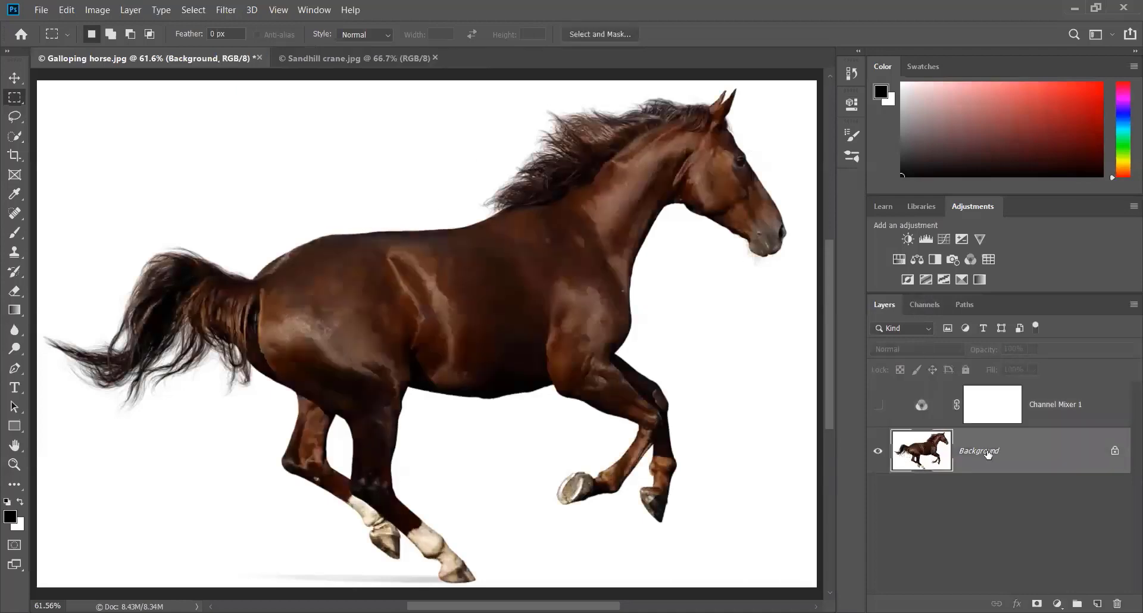
{"action": "left_click", "coordinate": [926, 305]}
{"action": "left_click", "coordinate": [915, 470]}
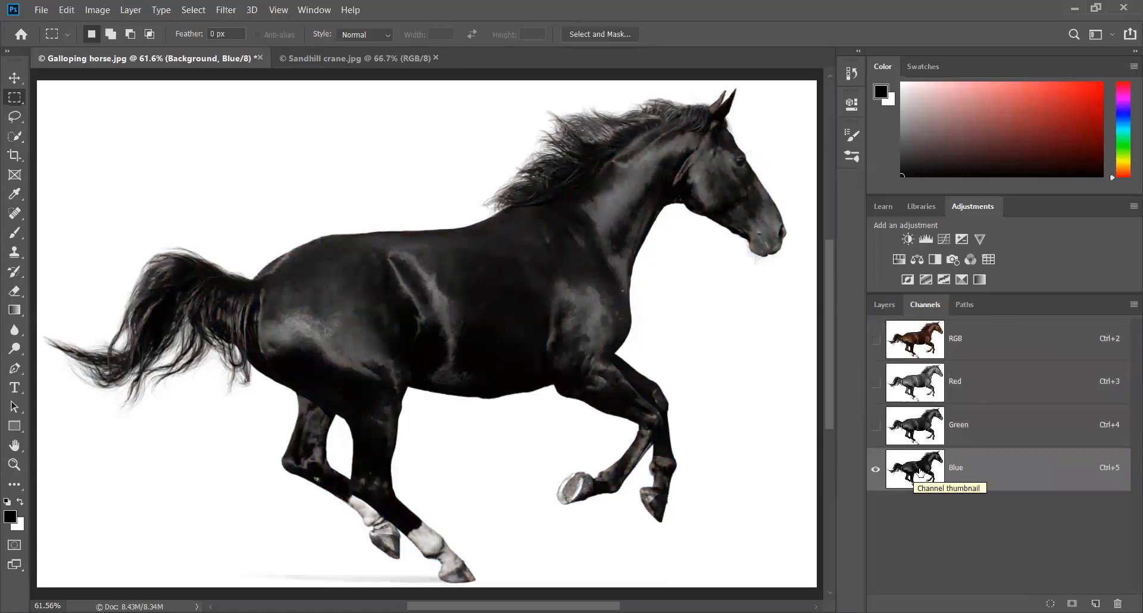
{"action": "left_click", "coordinate": [876, 339]}
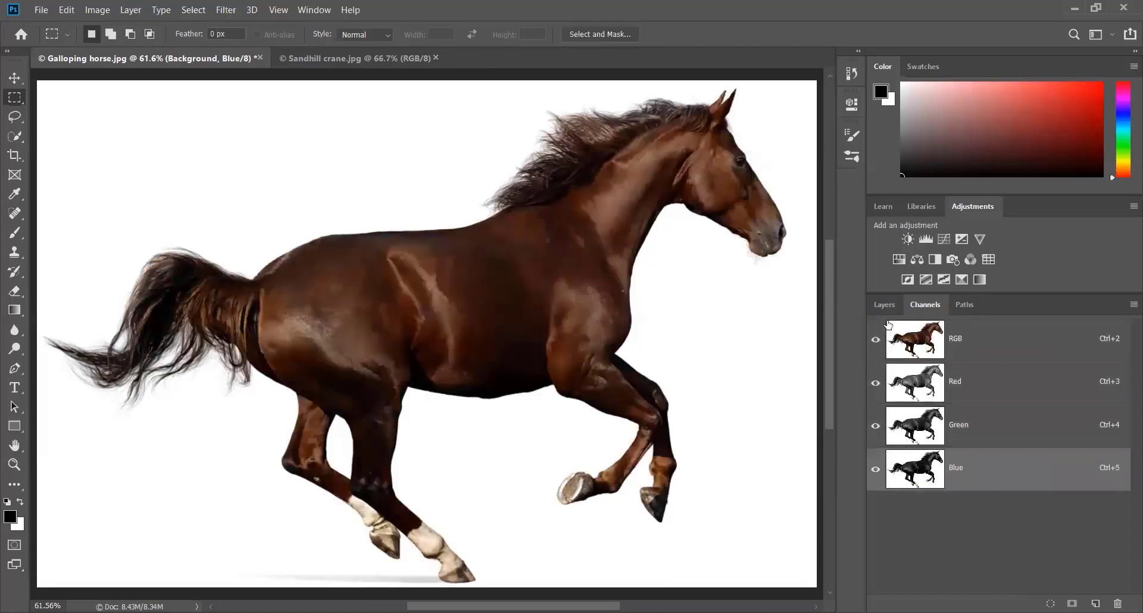
{"action": "left_click", "coordinate": [885, 305]}
- Show the Channel Mixer adjustment layer again and delete it
{"action": "left_click", "coordinate": [877, 405]}
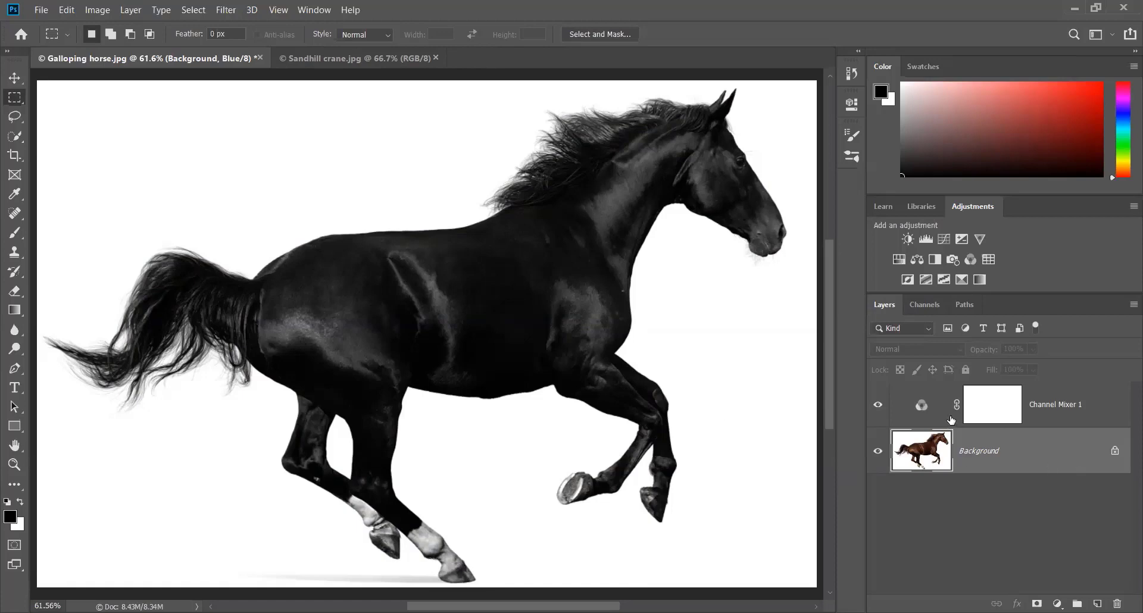
{"action": "left_click", "coordinate": [918, 411]}
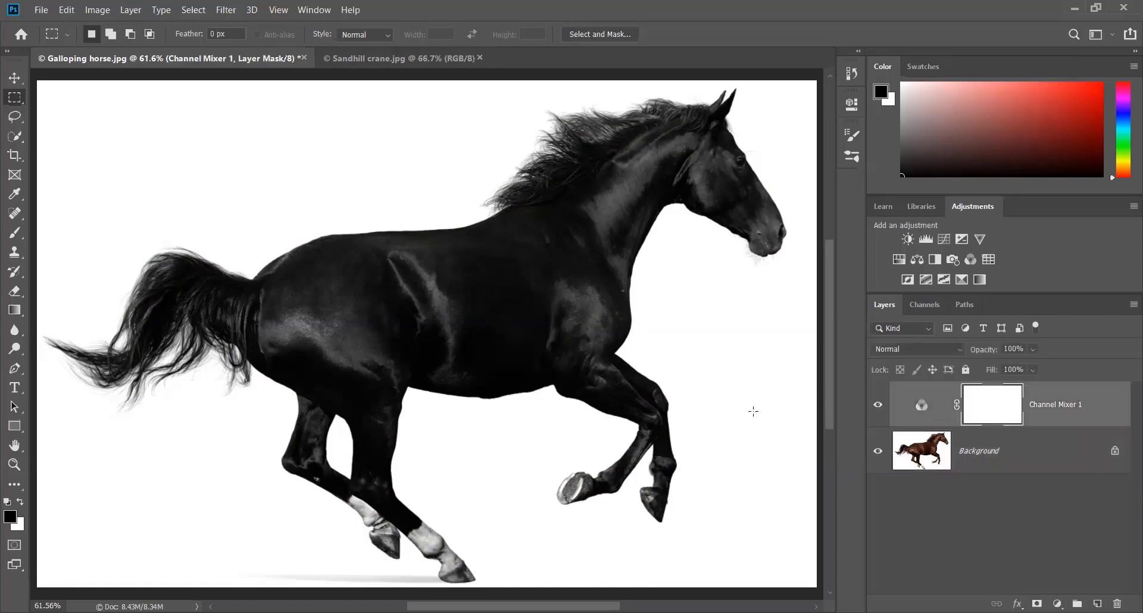
{"action": "key", "text": "Delete"}
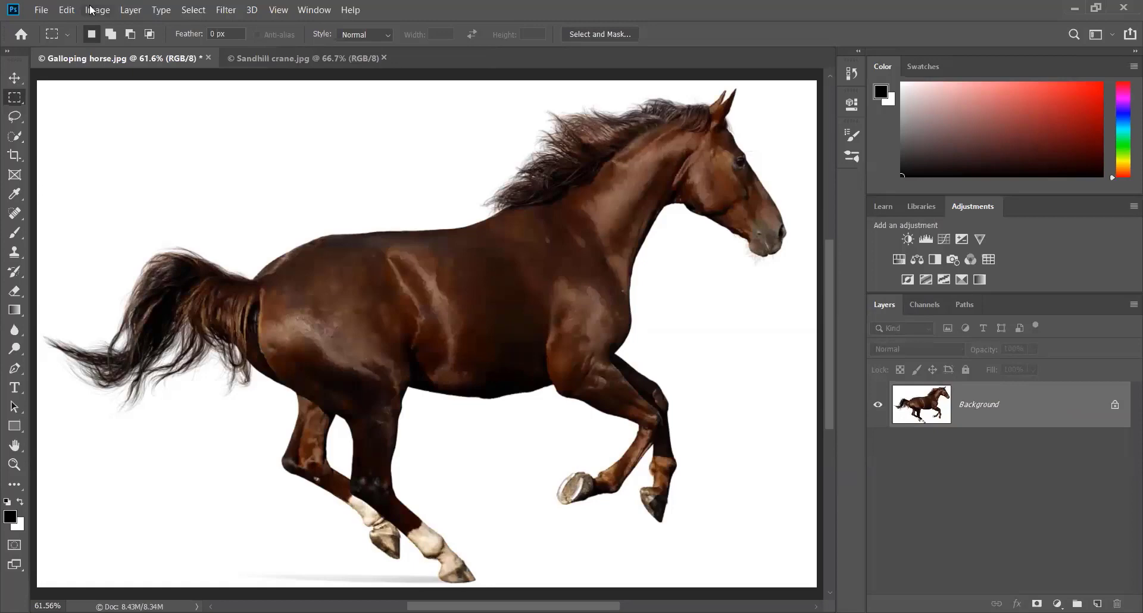
- Add a monochrome Channel Mixer adjustment layer with Red 0%, Green 0% and Blue 100%, and collapse its settings
{"action": "left_click", "coordinate": [970, 258]}
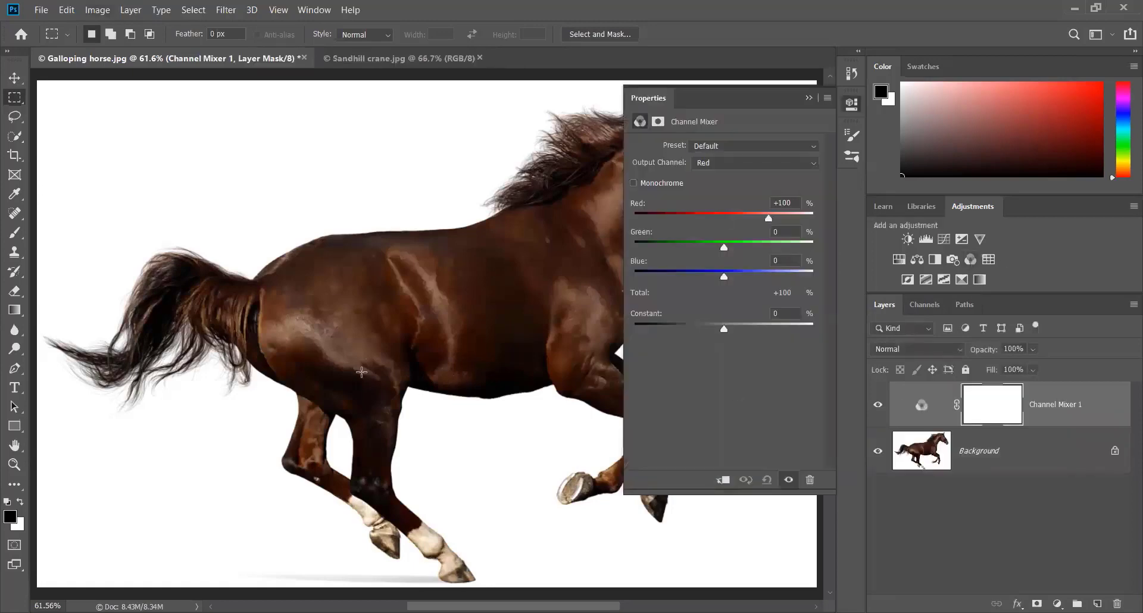
{"action": "left_click", "coordinate": [634, 183]}
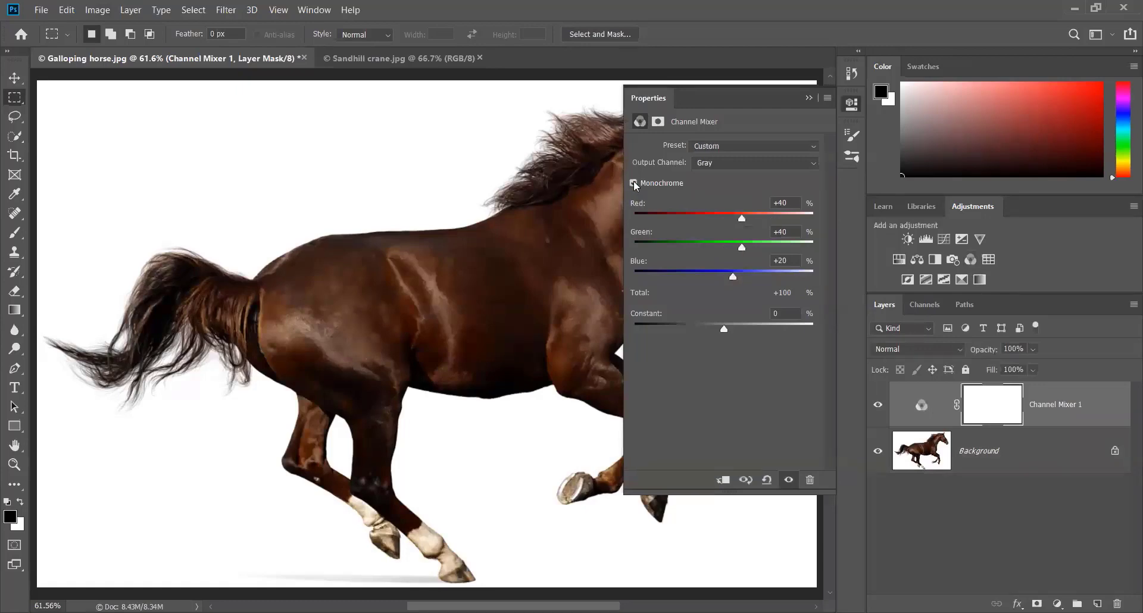
{"action": "left_click", "coordinate": [794, 200]}
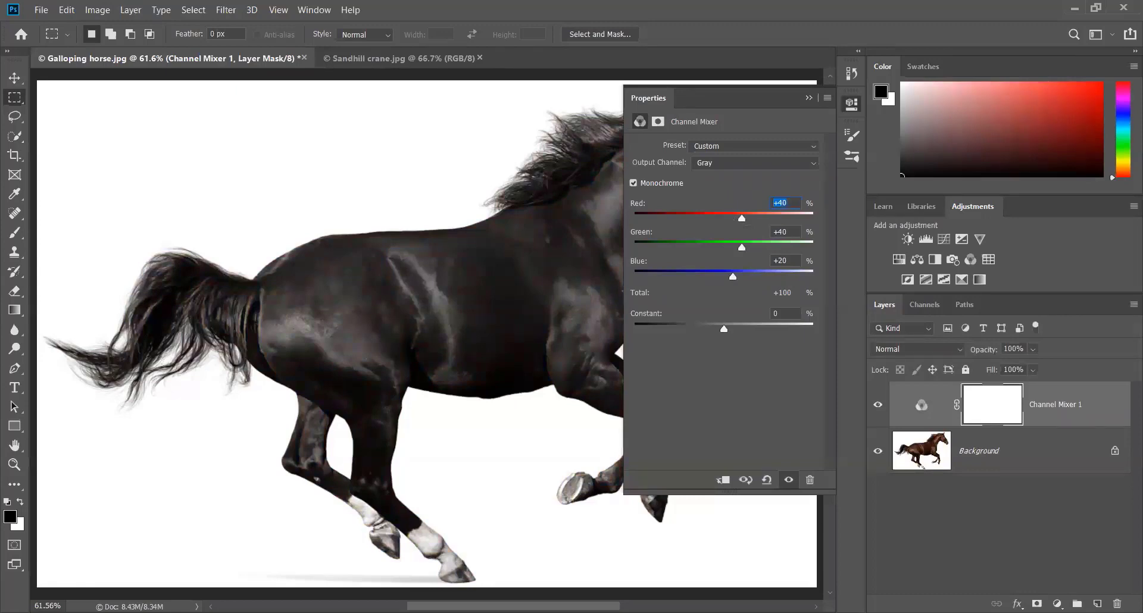
{"action": "type", "text": "0"}
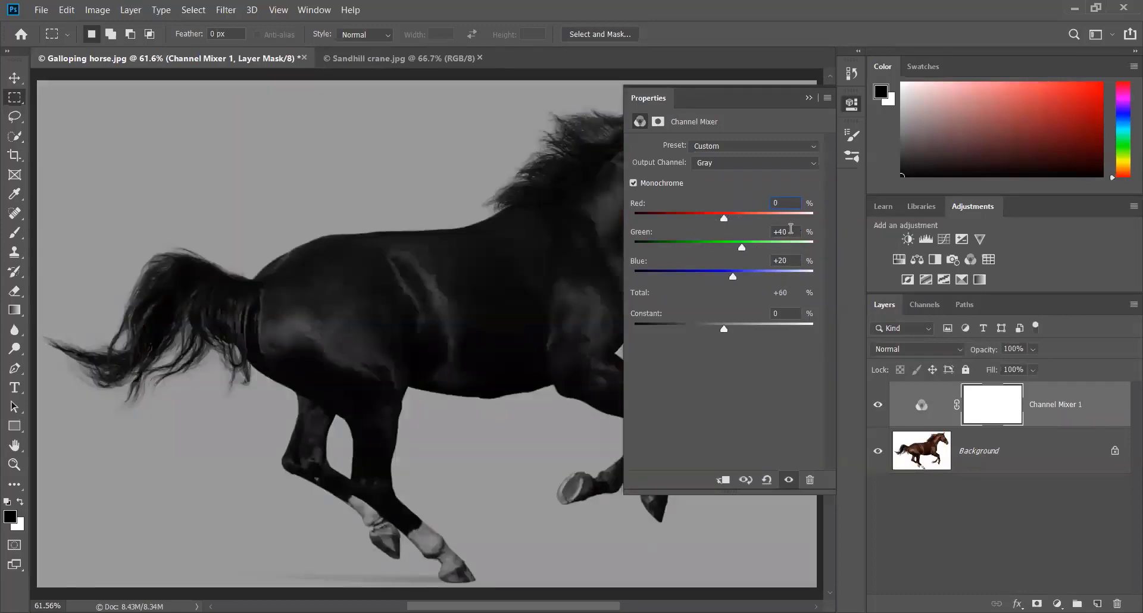
{"action": "left_click", "coordinate": [784, 232]}
{"action": "type", "text": "0"}
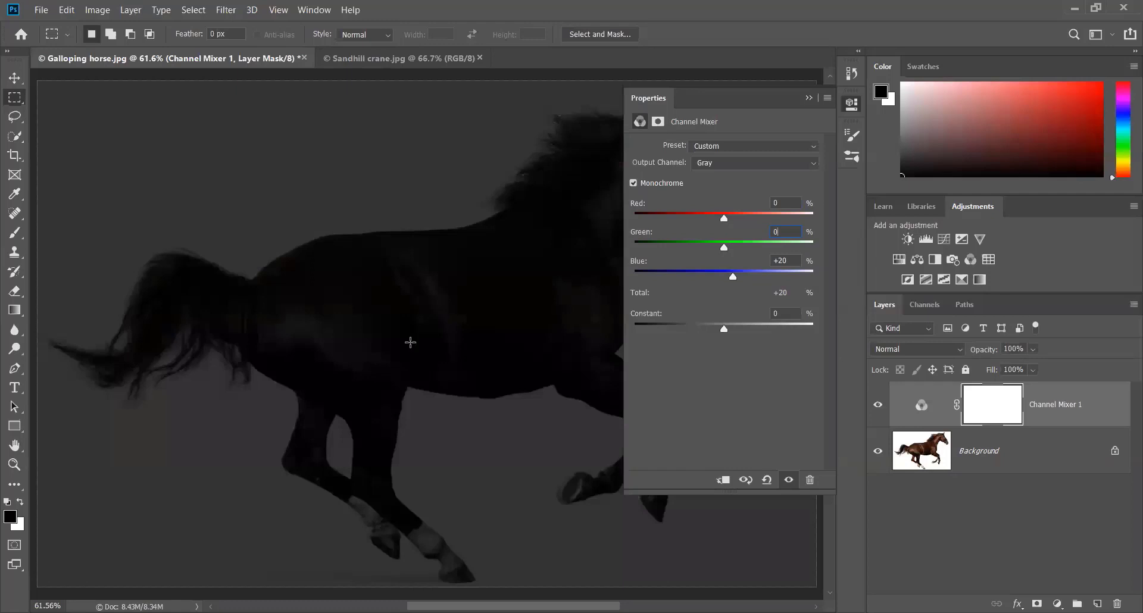
{"action": "left_click", "coordinate": [791, 260]}
{"action": "type", "text": "00"}
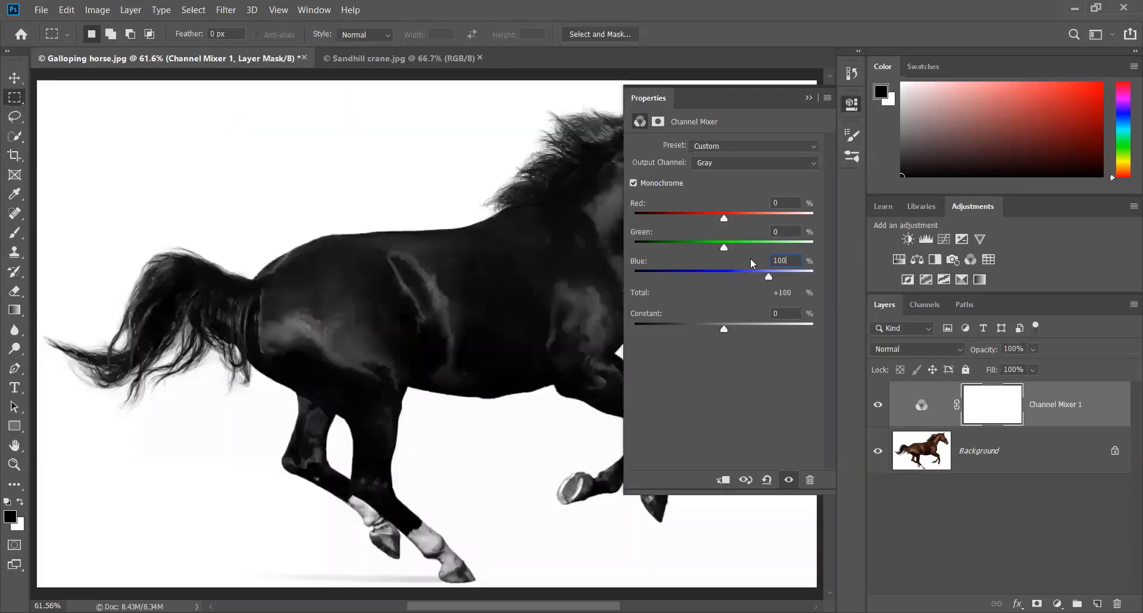
{"action": "left_click", "coordinate": [809, 98]}
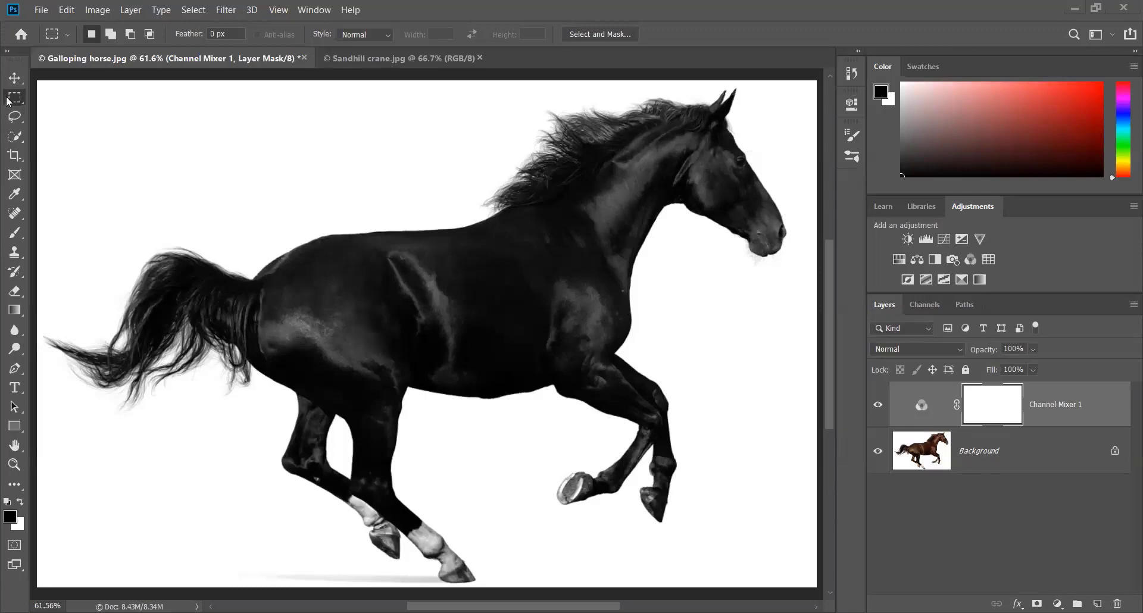
- Draw temporary rectangular selections around the horse's tail, neck, front legs and hind legs, and clear them
{"action": "left_click_drag", "start_coordinate": [114, 137], "coordinate": [380, 419]}
{"action": "left_click", "coordinate": [455, 192]}
{"action": "left_click_drag", "start_coordinate": [447, 162], "coordinate": [656, 386]}
{"action": "left_click", "coordinate": [758, 378]}
{"action": "left_click_drag", "start_coordinate": [745, 349], "coordinate": [523, 555]}
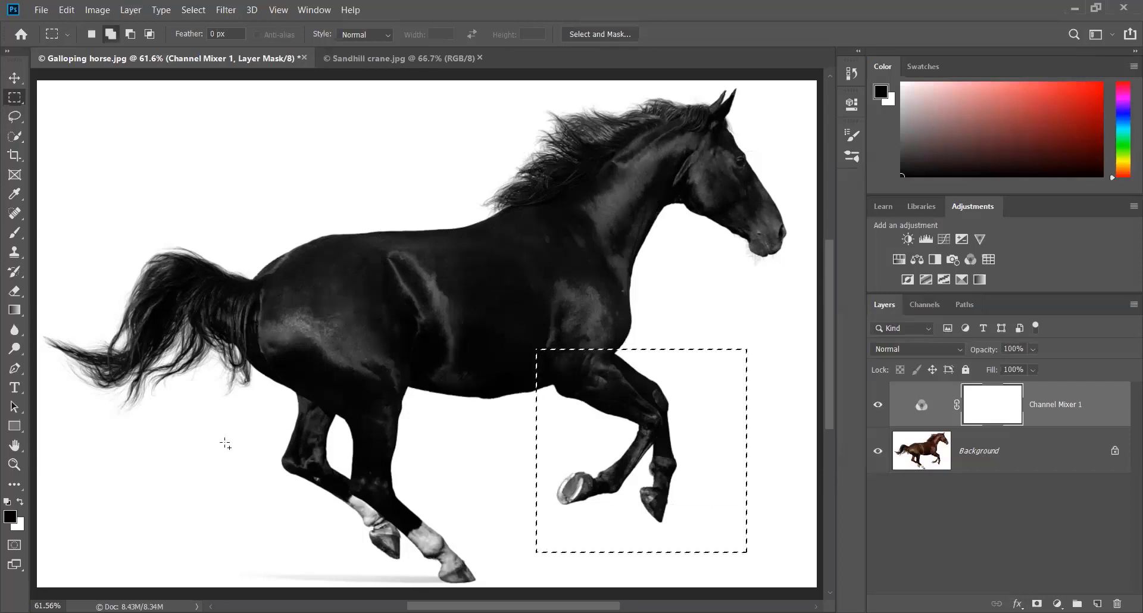
{"action": "left_click_drag", "start_coordinate": [223, 442], "coordinate": [523, 586]}
{"action": "left_click", "coordinate": [286, 187]}
- Add a Brightness/Contrast adjustment layer above the Channel Mixer layer, collapse its settings, and undo the addition
{"action": "left_click", "coordinate": [132, 11]}
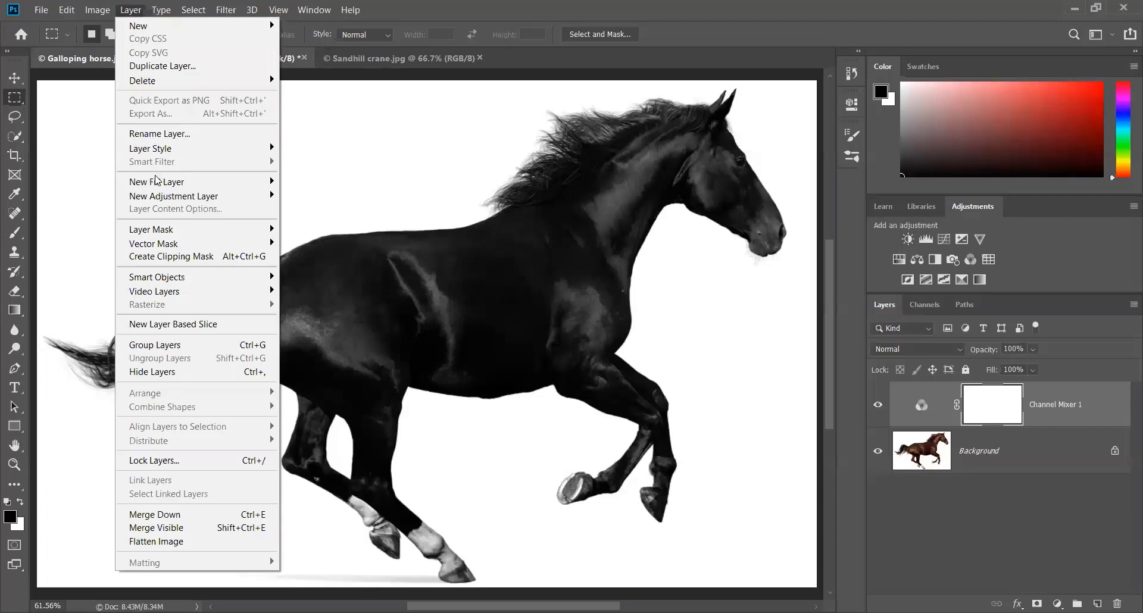
{"action": "mouse_move", "coordinate": [148, 201]}
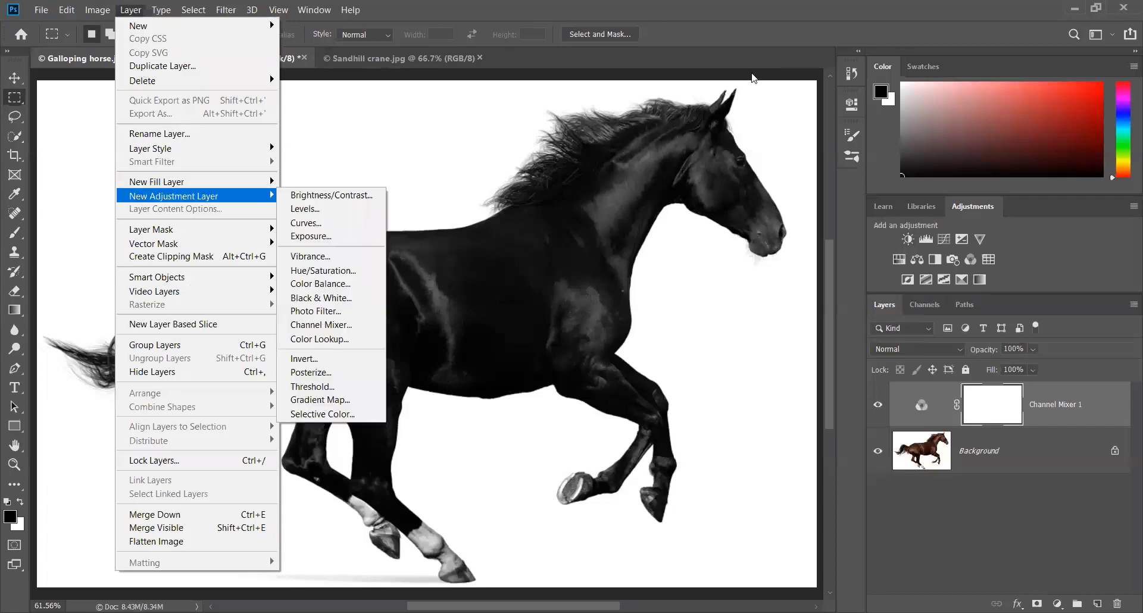
{"action": "left_click", "coordinate": [752, 78]}
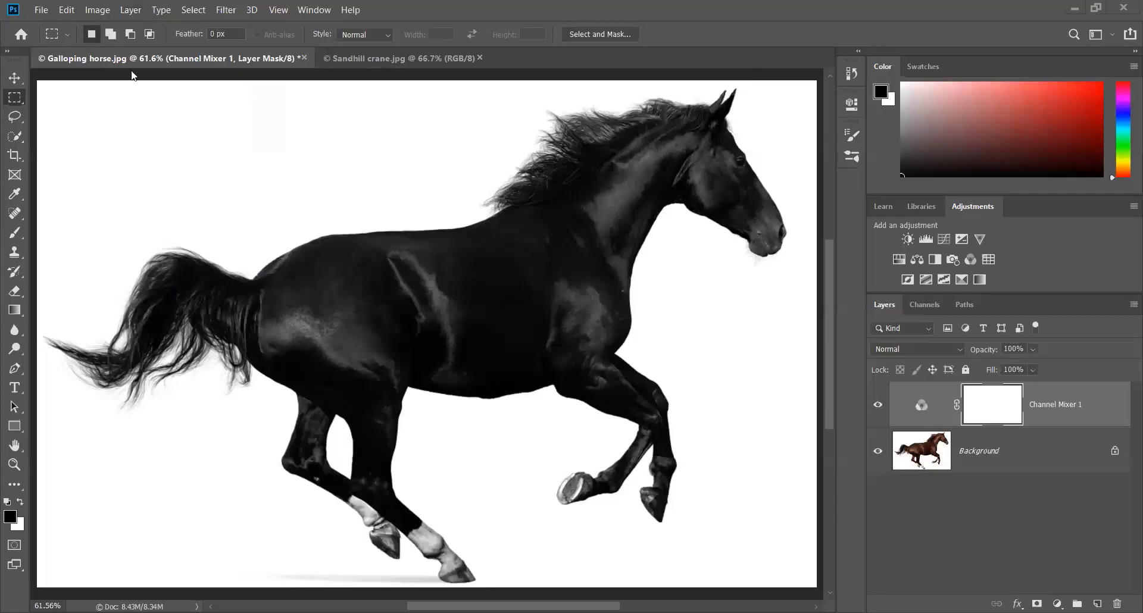
{"action": "left_click", "coordinate": [132, 12]}
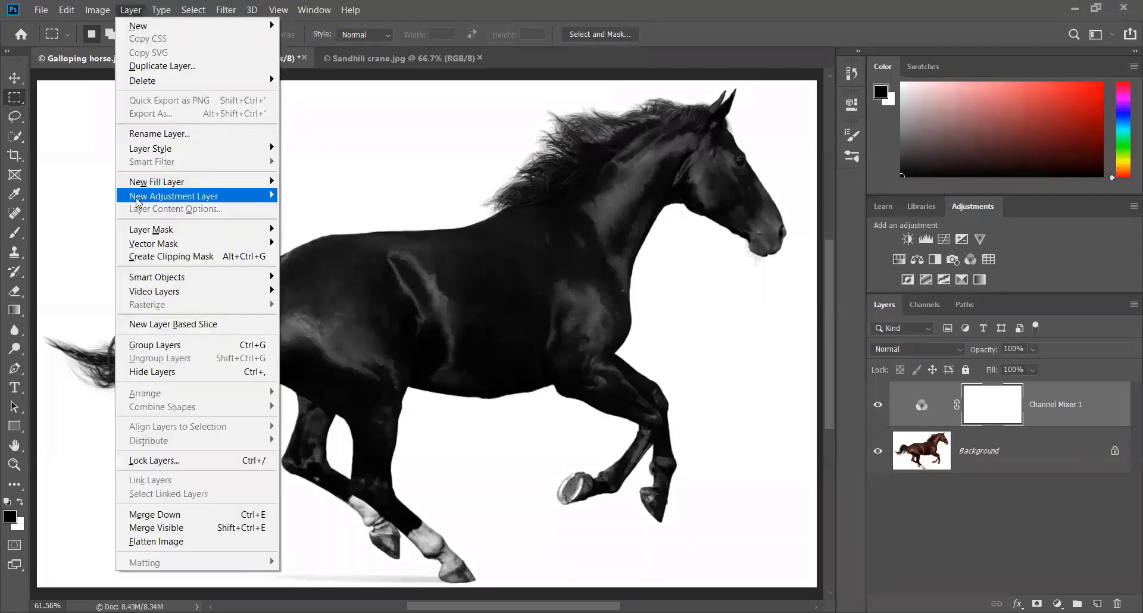
{"action": "mouse_move", "coordinate": [187, 201]}
{"action": "left_click", "coordinate": [301, 196]}
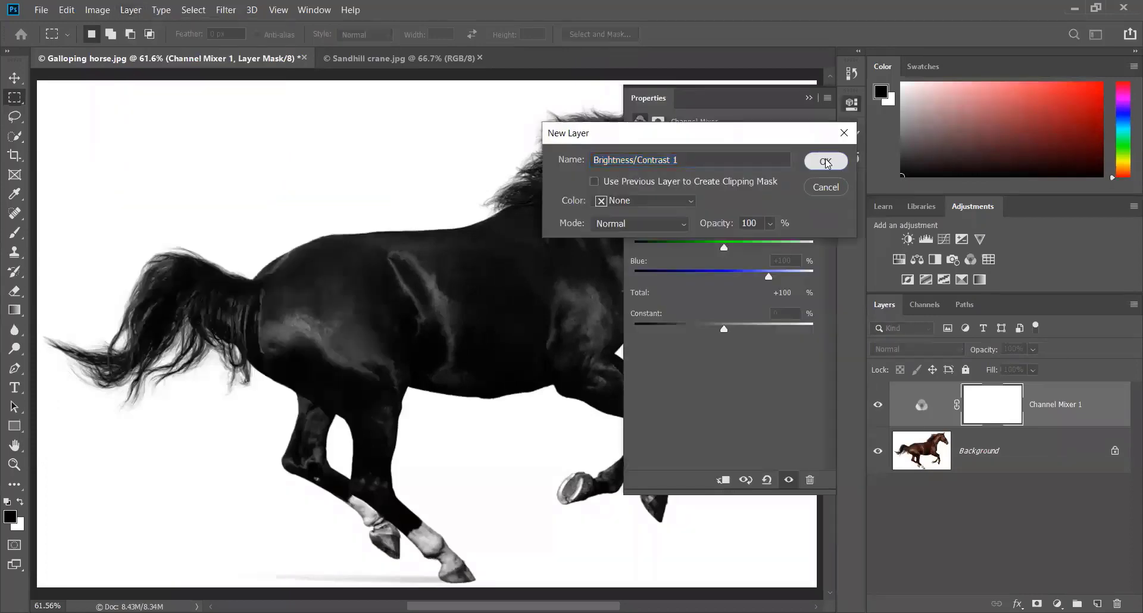
{"action": "left_click", "coordinate": [825, 161]}
{"action": "left_click", "coordinate": [808, 98]}
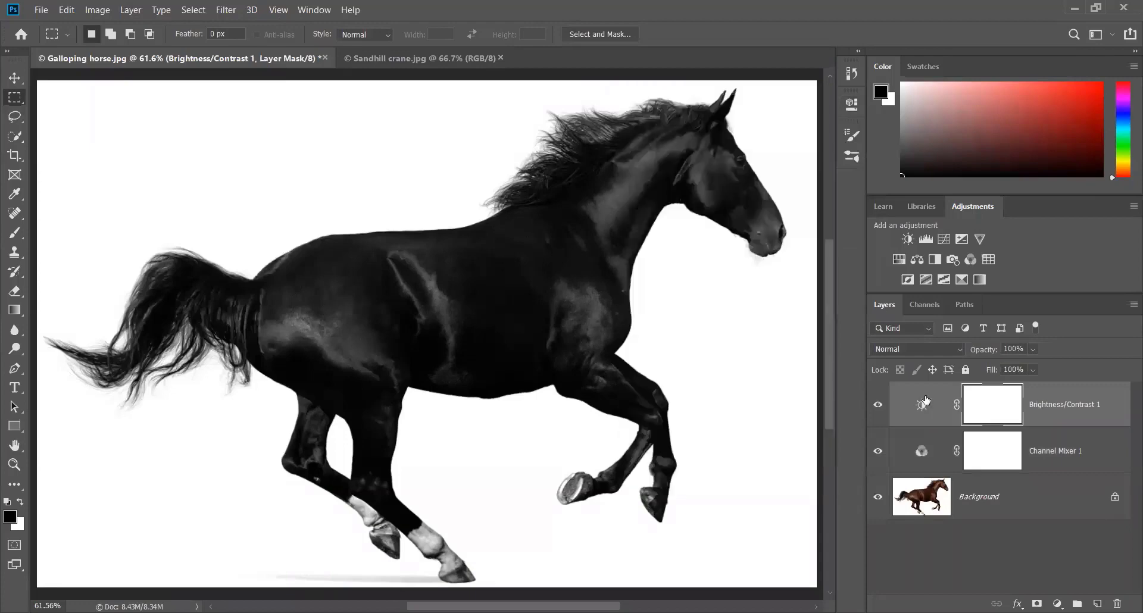
{"action": "key", "text": "ctrl+z"}
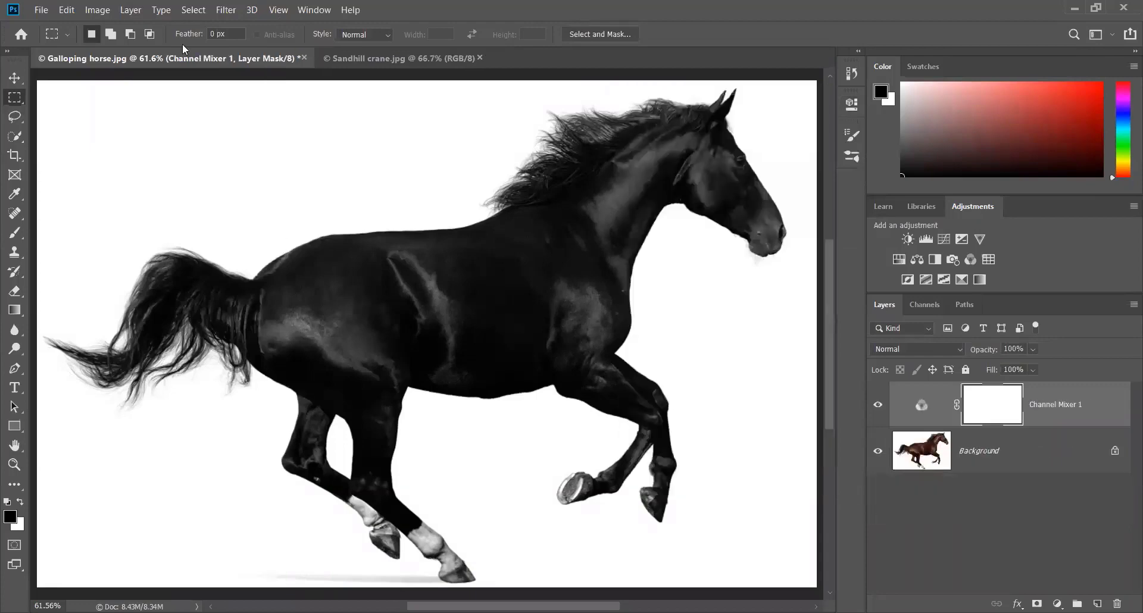
- Open the direct Brightness/Contrast adjustment with the Channel Mixer layer's mask active, and cancel it
{"action": "left_click", "coordinate": [97, 10]}
{"action": "mouse_move", "coordinate": [103, 50]}
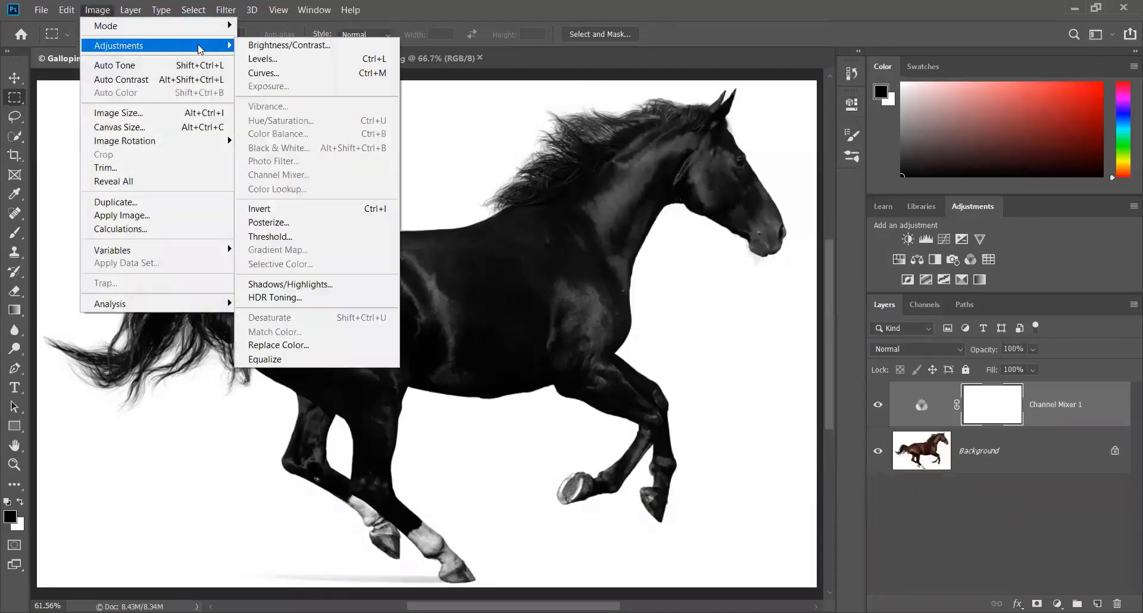
{"action": "left_click", "coordinate": [271, 46]}
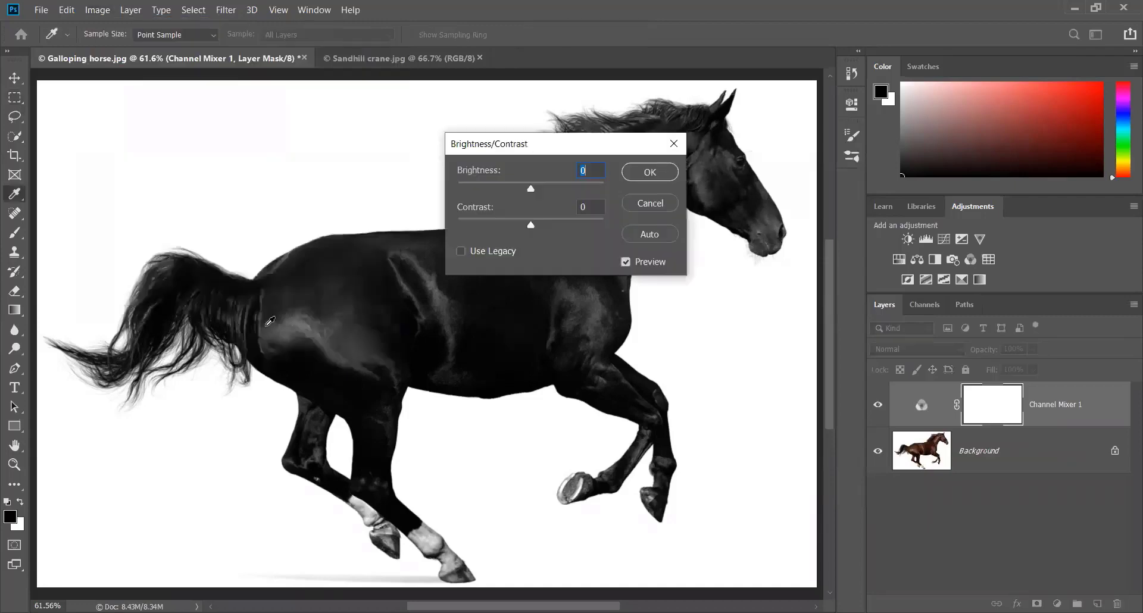
{"action": "left_click", "coordinate": [673, 148]}
{"action": "key", "text": "m"}
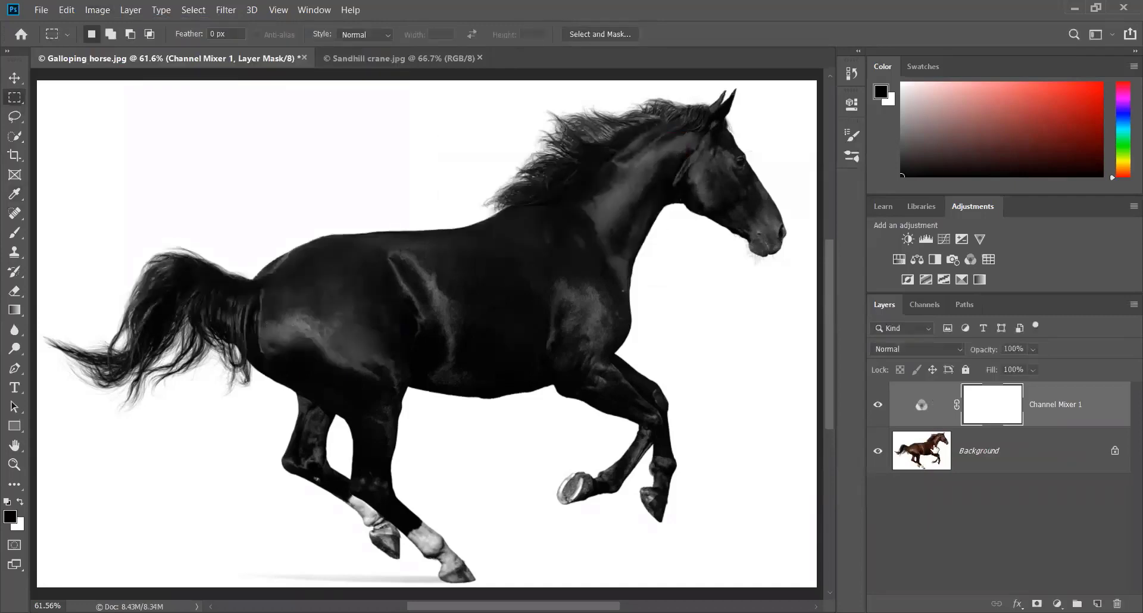
- Hide the Channel Mixer adjustment layer and select the Background layer
{"action": "left_click", "coordinate": [877, 405]}
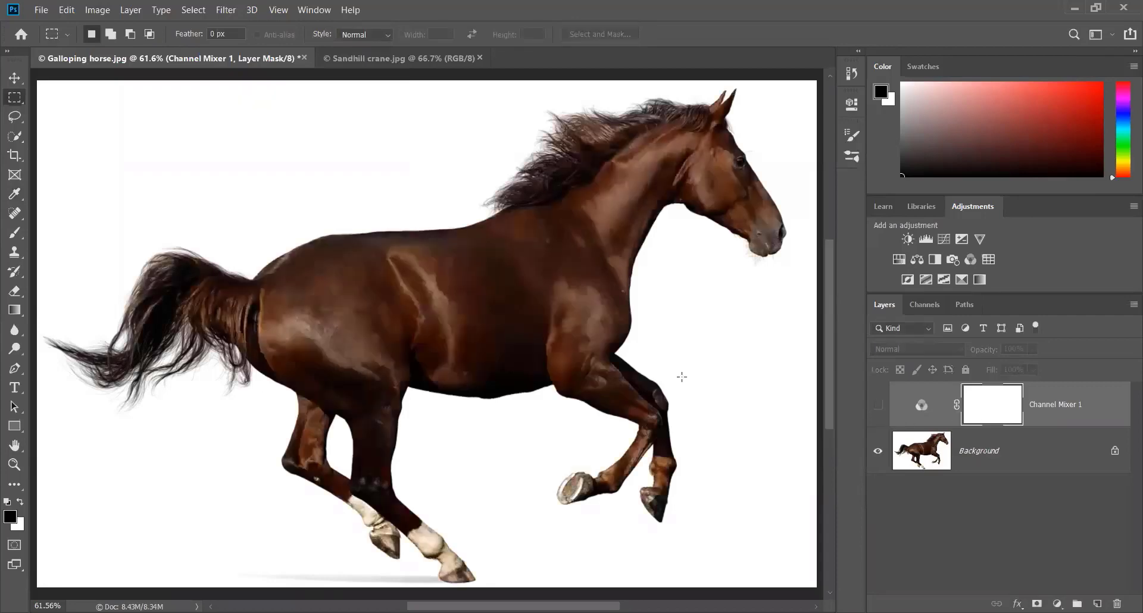
{"action": "left_click", "coordinate": [933, 453]}
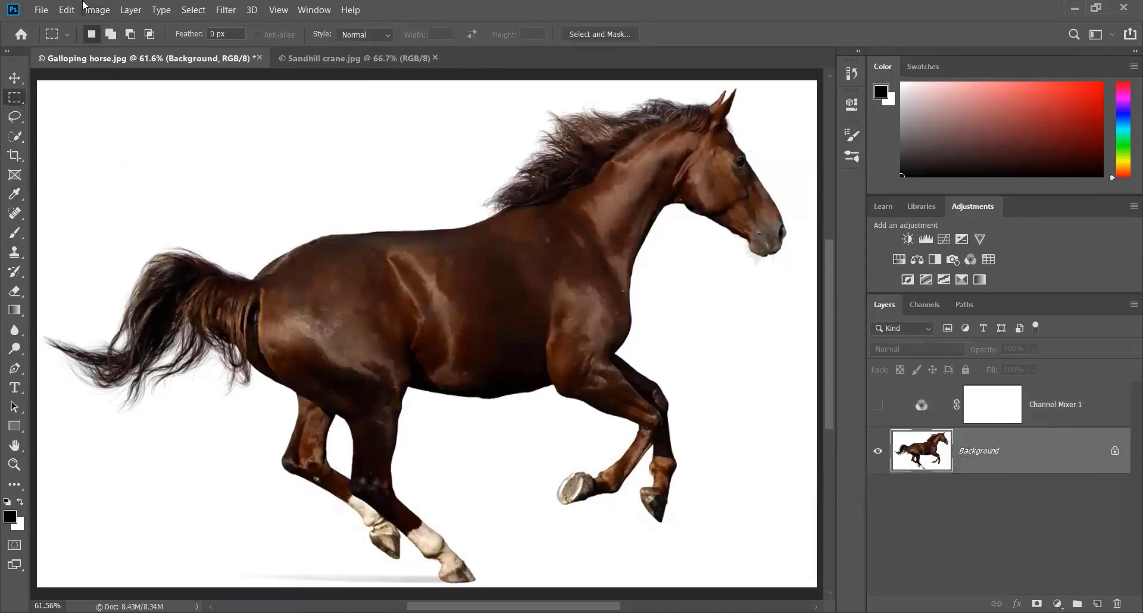
- Apply a direct Brightness/Contrast adjustment to the Background layer with brightness -138 and contrast 100
{"action": "left_click", "coordinate": [94, 10]}
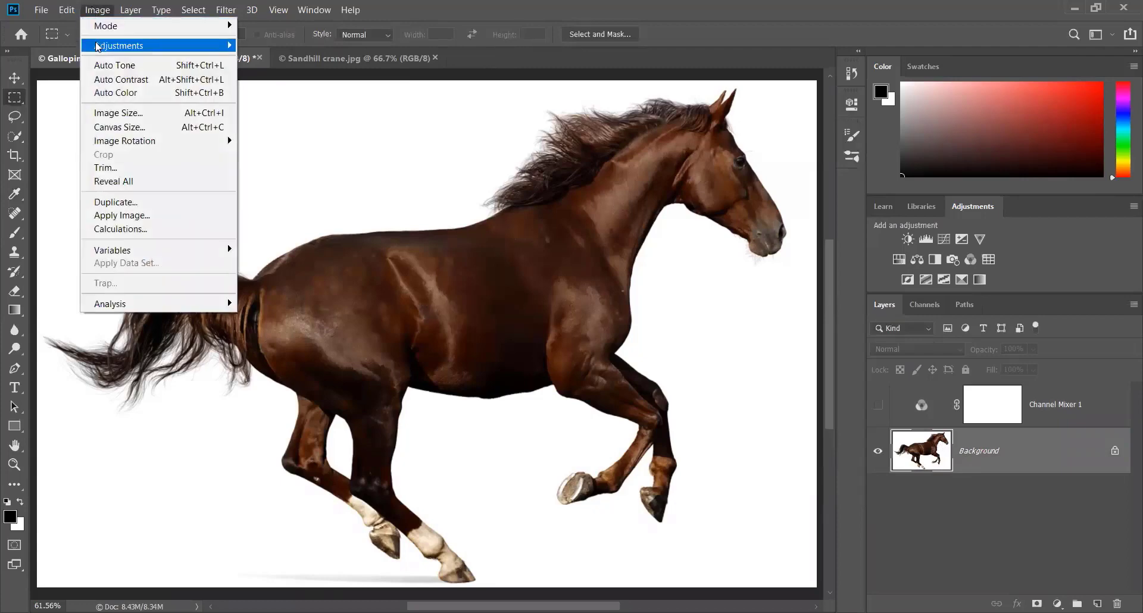
{"action": "mouse_move", "coordinate": [98, 47]}
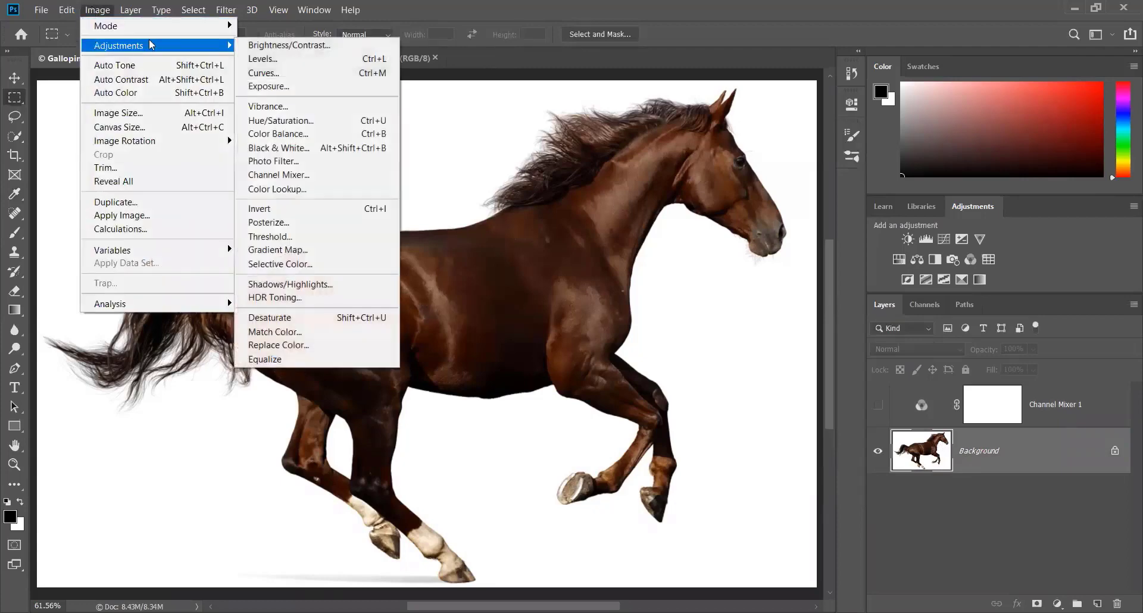
{"action": "left_click", "coordinate": [278, 44]}
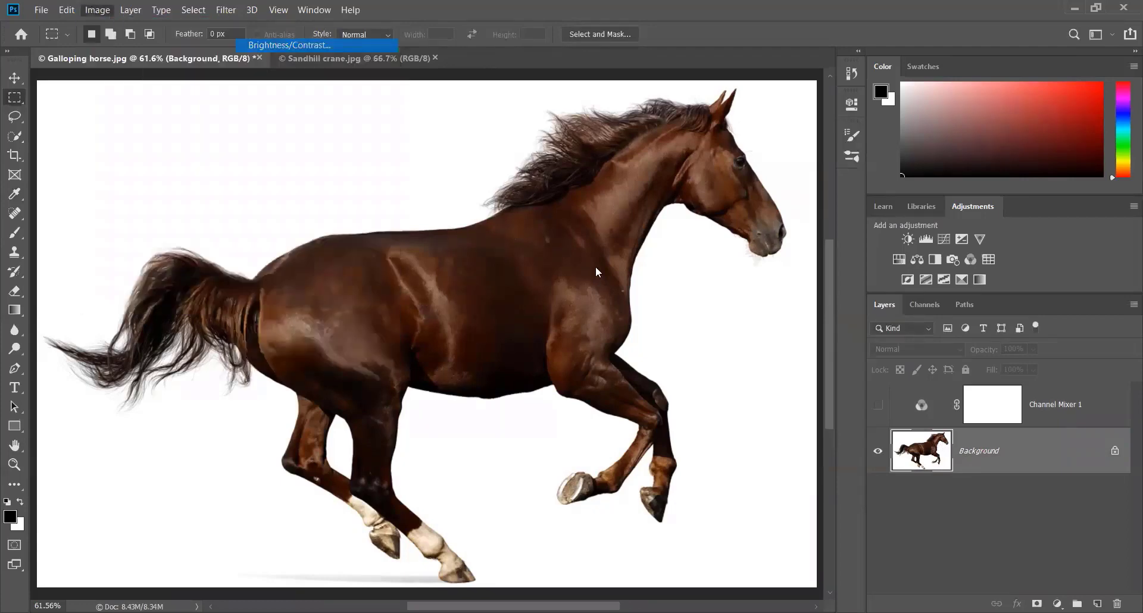
{"action": "left_click_drag", "start_coordinate": [549, 271], "coordinate": [668, 270]}
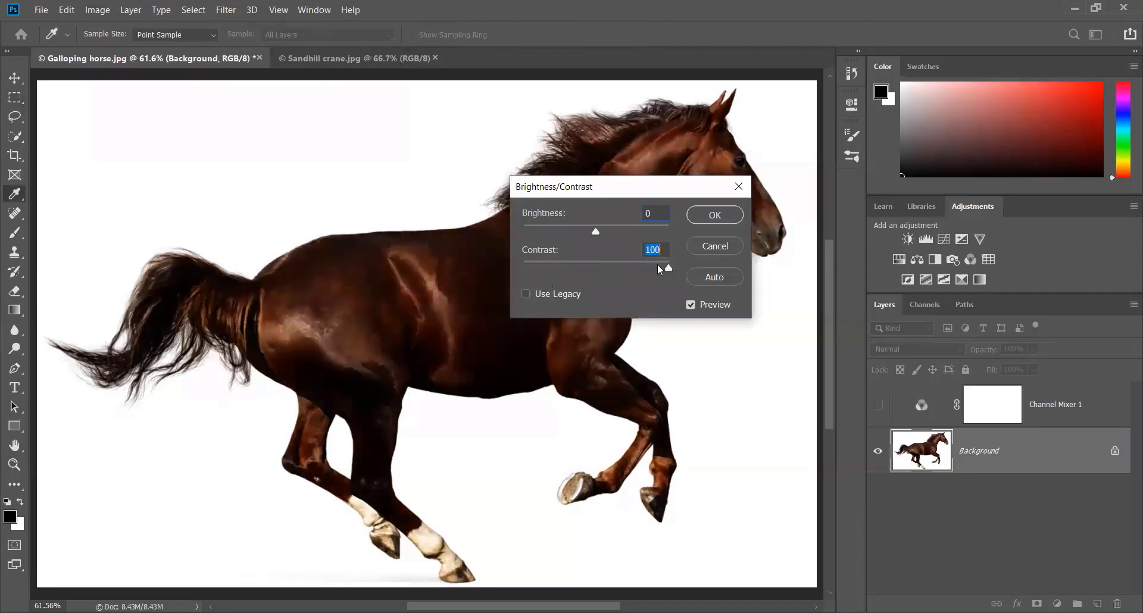
{"action": "left_click_drag", "start_coordinate": [595, 231], "coordinate": [528, 232]}
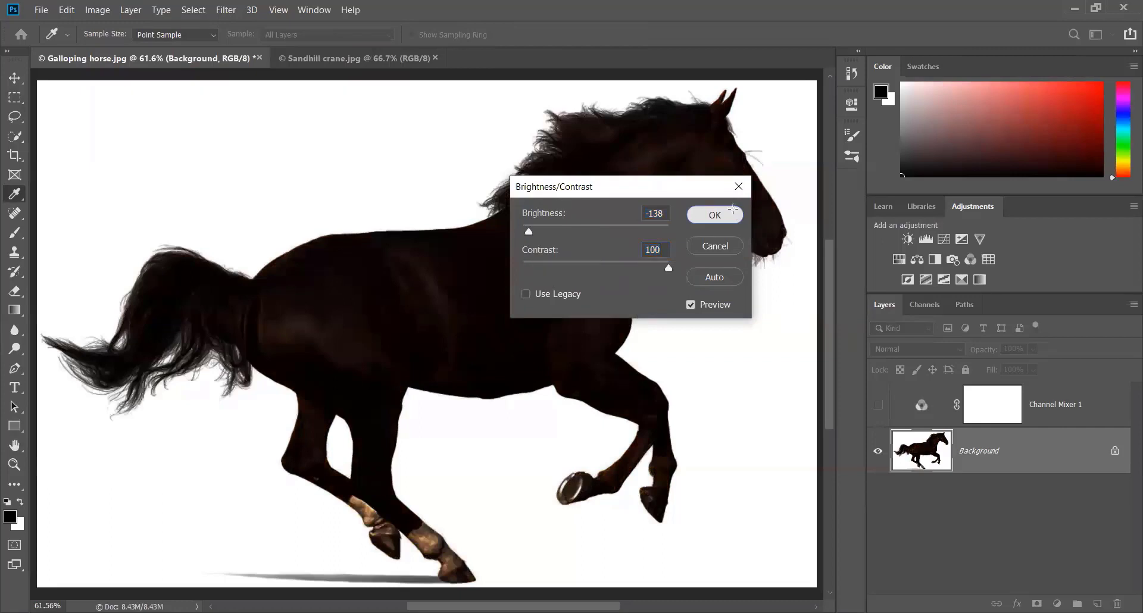
{"action": "left_click", "coordinate": [713, 216]}
{"action": "key", "text": "m"}
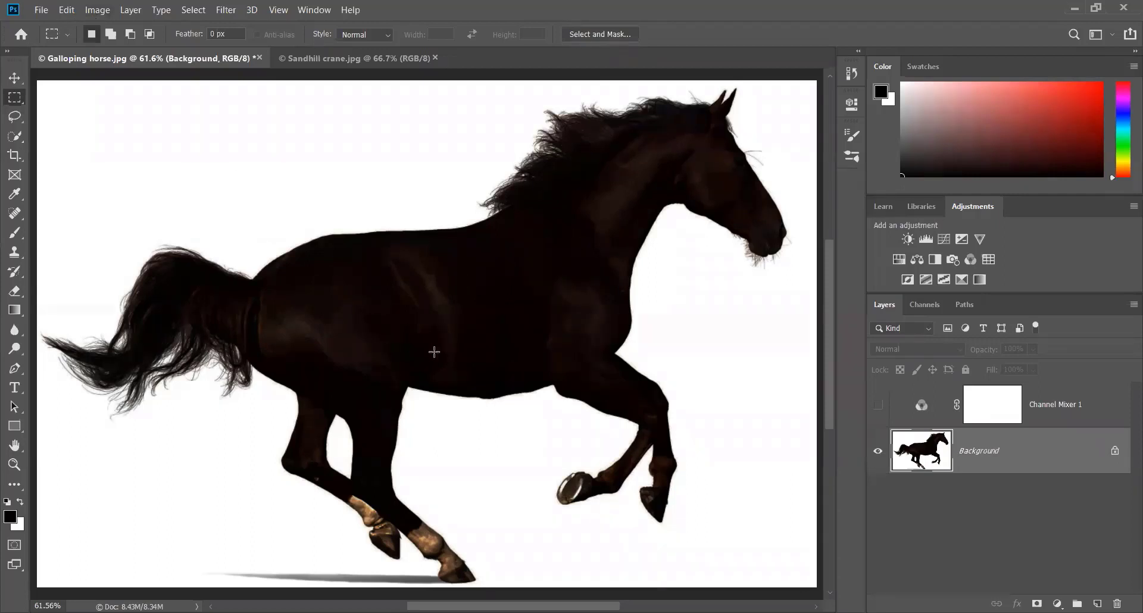
- Apply a second direct Brightness/Contrast adjustment to the Background layer with brightness 147 and contrast -38
{"action": "left_click", "coordinate": [95, 10]}
{"action": "mouse_move", "coordinate": [109, 53]}
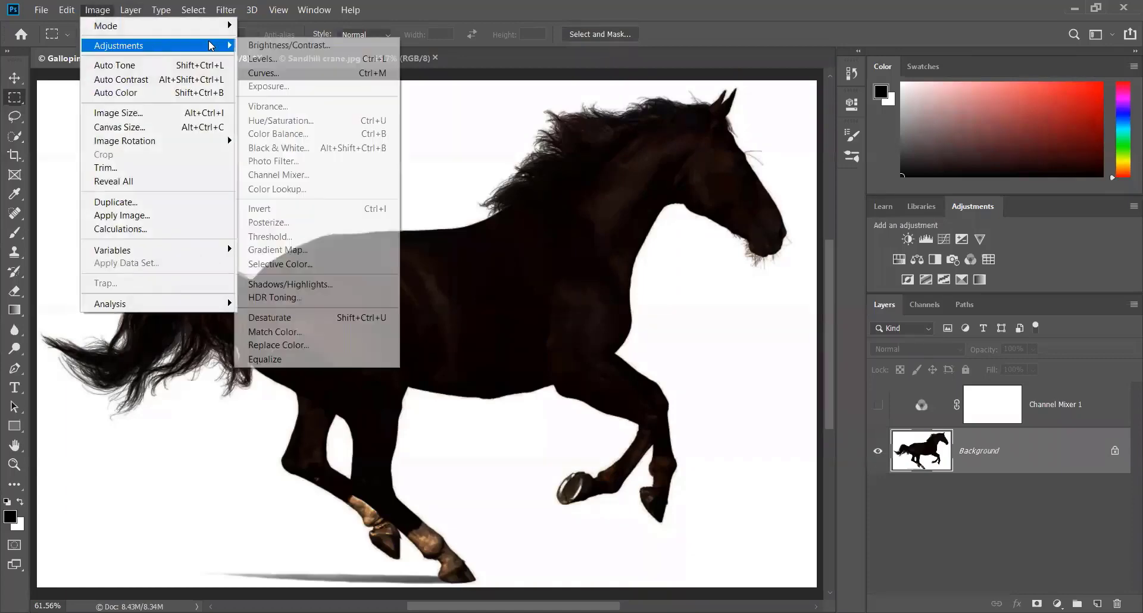
{"action": "left_click", "coordinate": [265, 45]}
{"action": "left_click_drag", "start_coordinate": [596, 232], "coordinate": [668, 232]}
{"action": "left_click_drag", "start_coordinate": [595, 268], "coordinate": [540, 268]}
{"action": "left_click", "coordinate": [714, 215]}
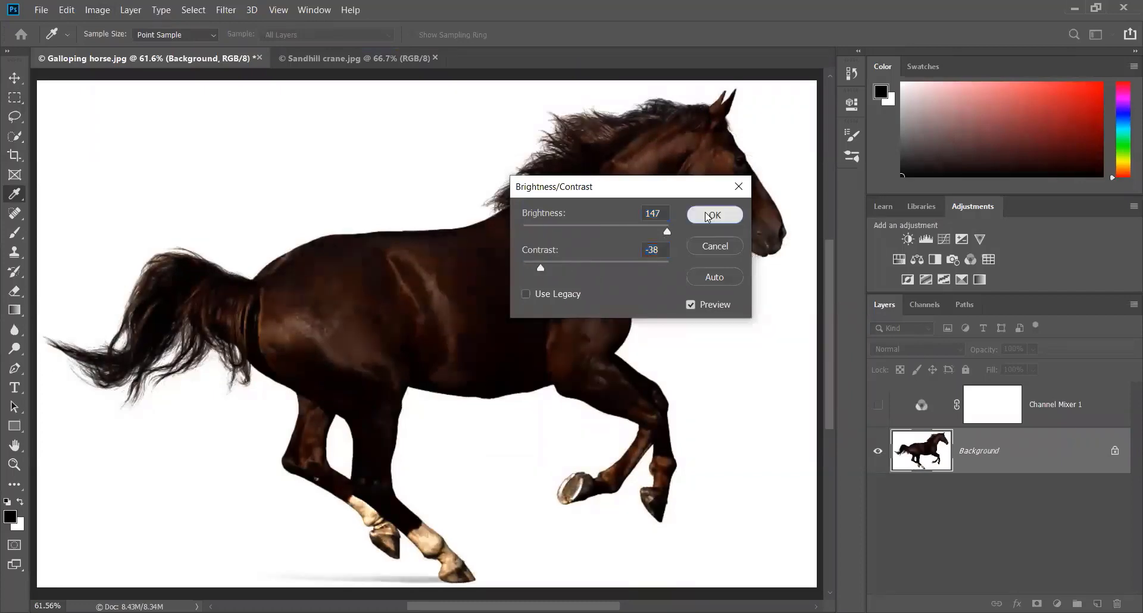
{"action": "key", "text": "m"}
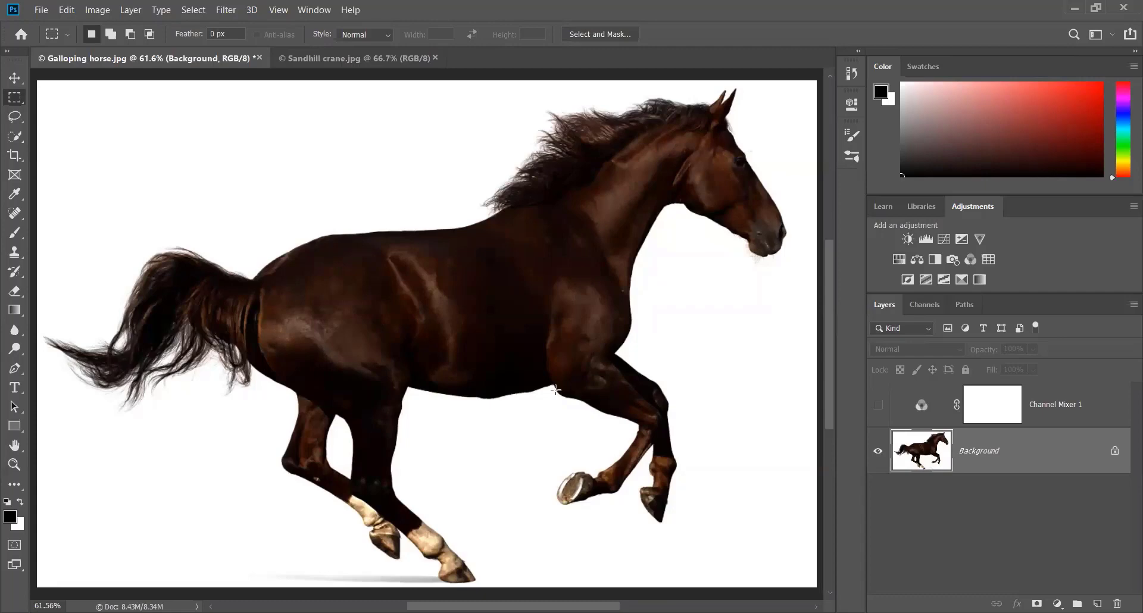
- Undo both direct Brightness/Contrast adjustments on the Background layer
{"action": "key", "text": "ctrl+z"}
{"action": "key", "text": "ctrl+z"}
{"action": "key", "text": "ctrl+z"}
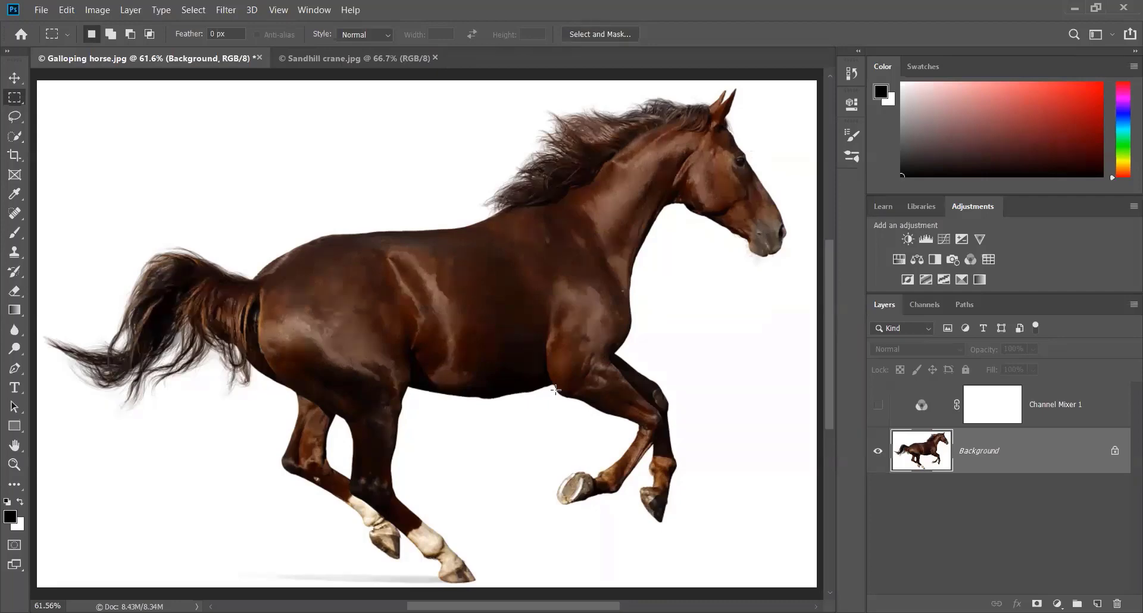
{"action": "left_click", "coordinate": [96, 11]}
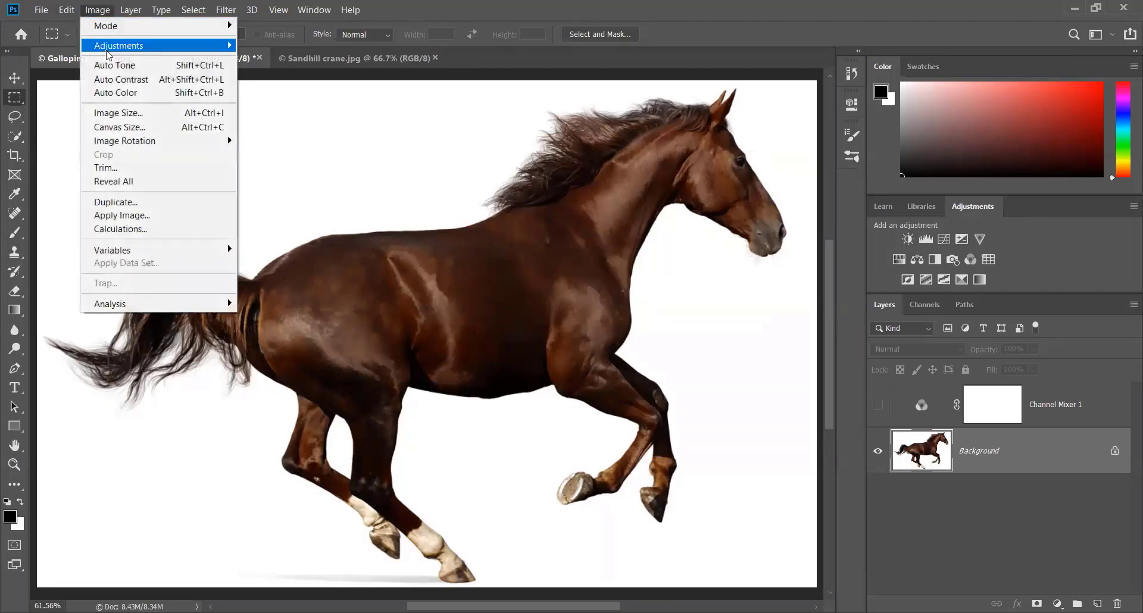
{"action": "mouse_move", "coordinate": [123, 47]}
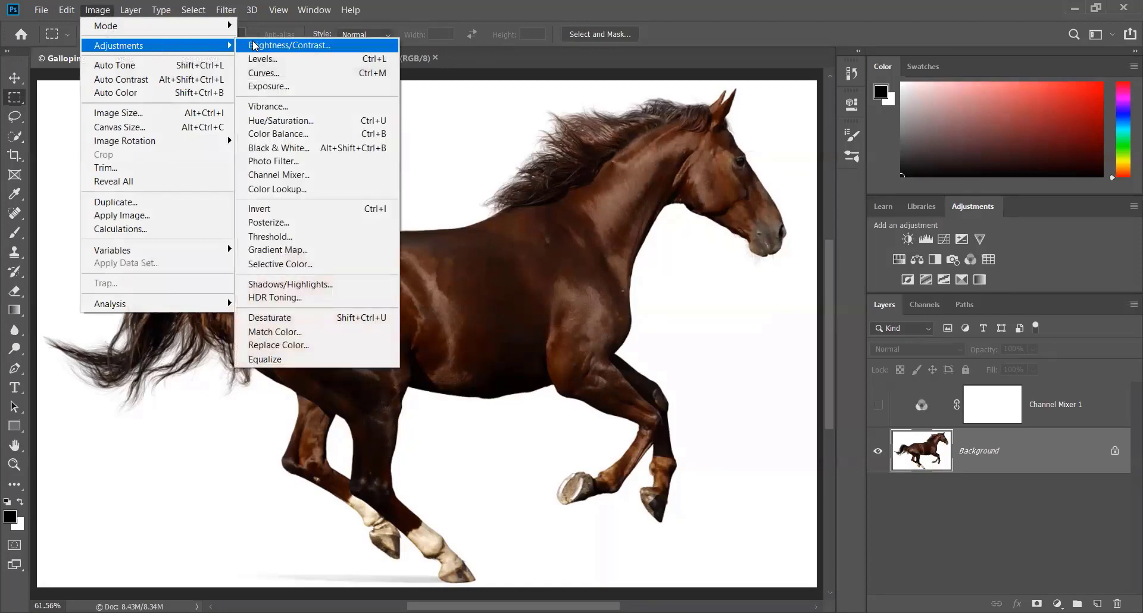
{"action": "left_click", "coordinate": [516, 344]}
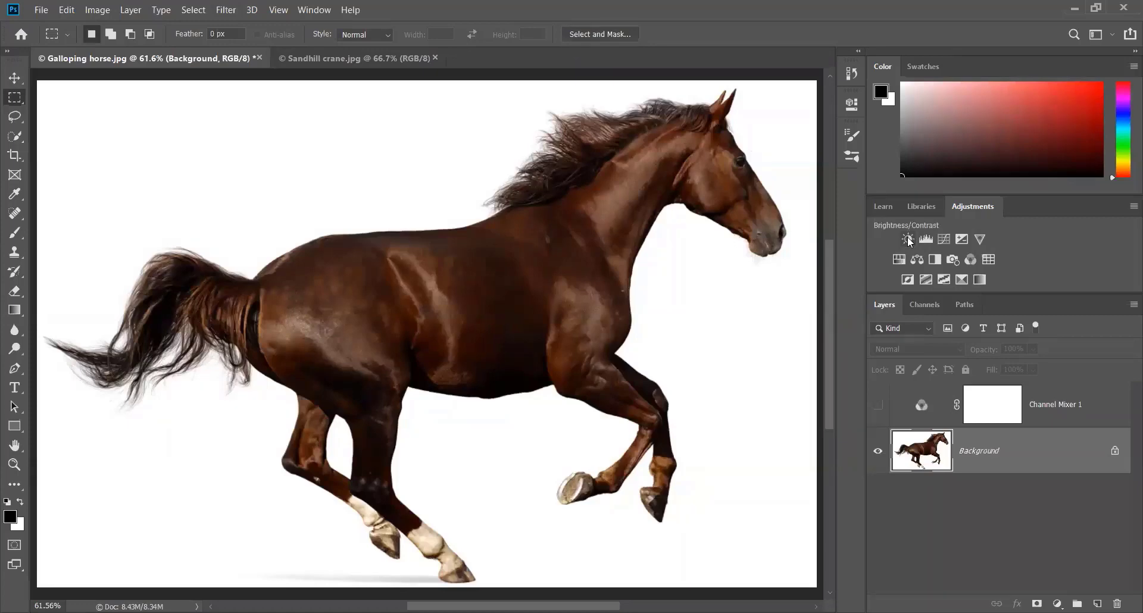
- Add a Brightness/Contrast adjustment layer directly above the Background layer with the default name and options
{"action": "left_click", "coordinate": [134, 10]}
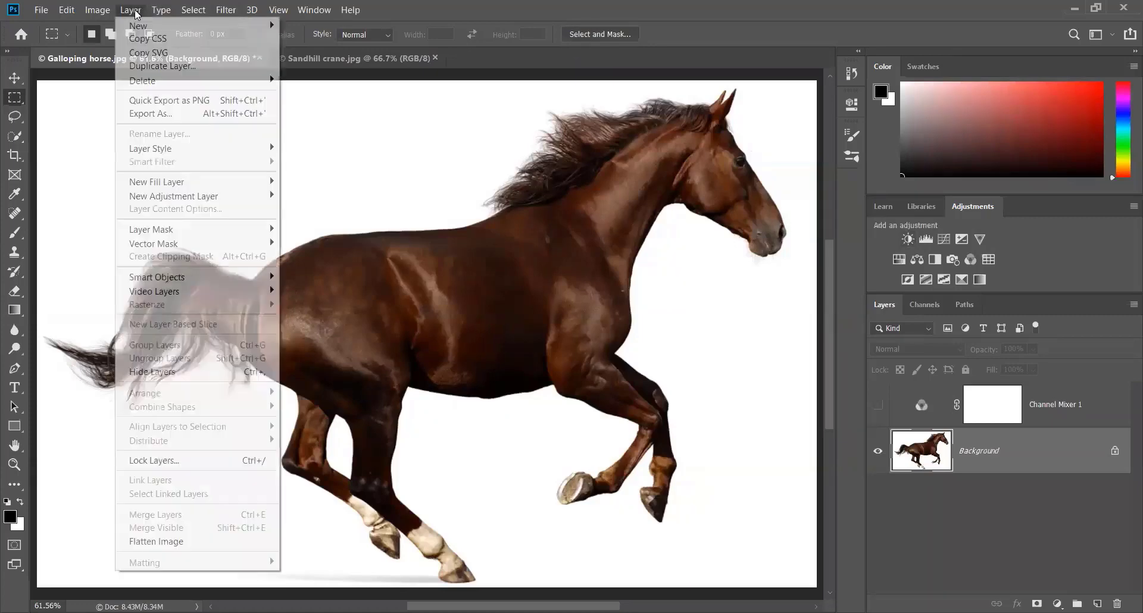
{"action": "mouse_move", "coordinate": [138, 197]}
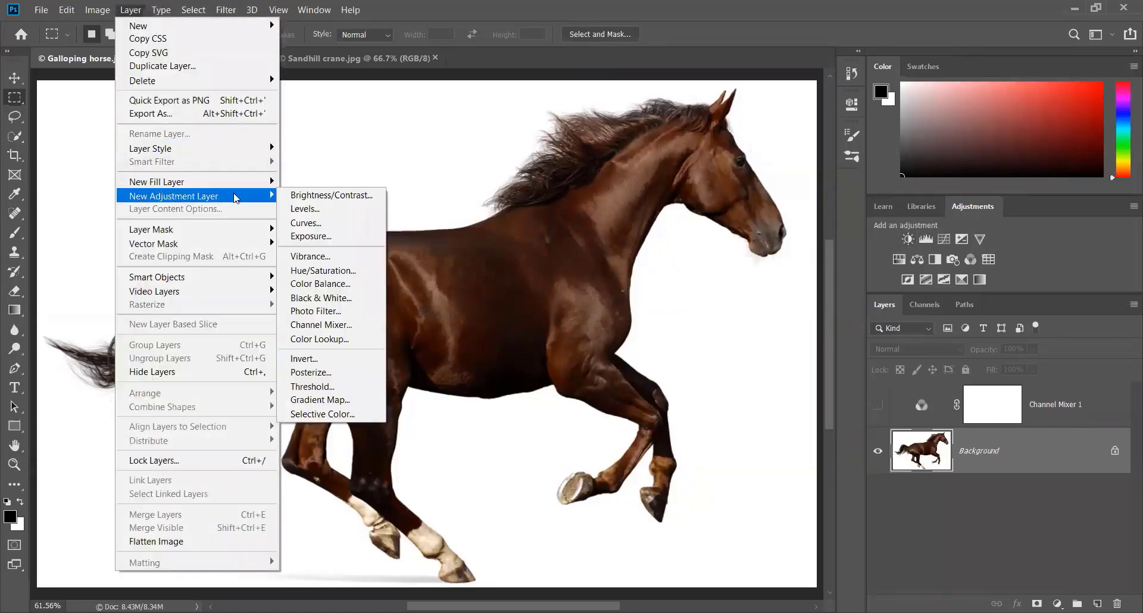
{"action": "left_click", "coordinate": [305, 197]}
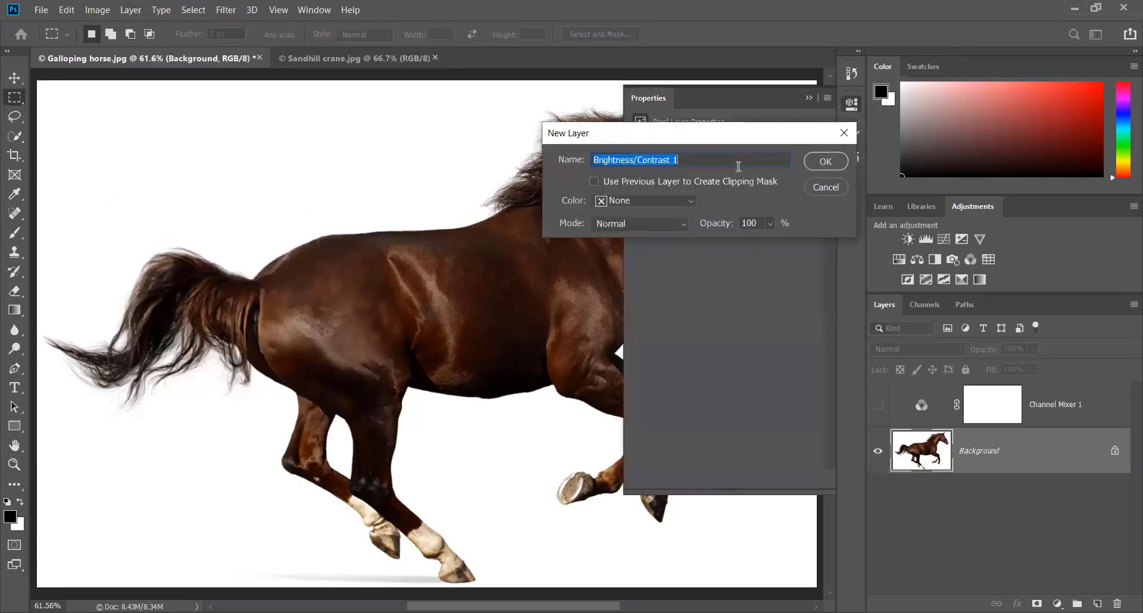
{"action": "key", "text": "Return"}
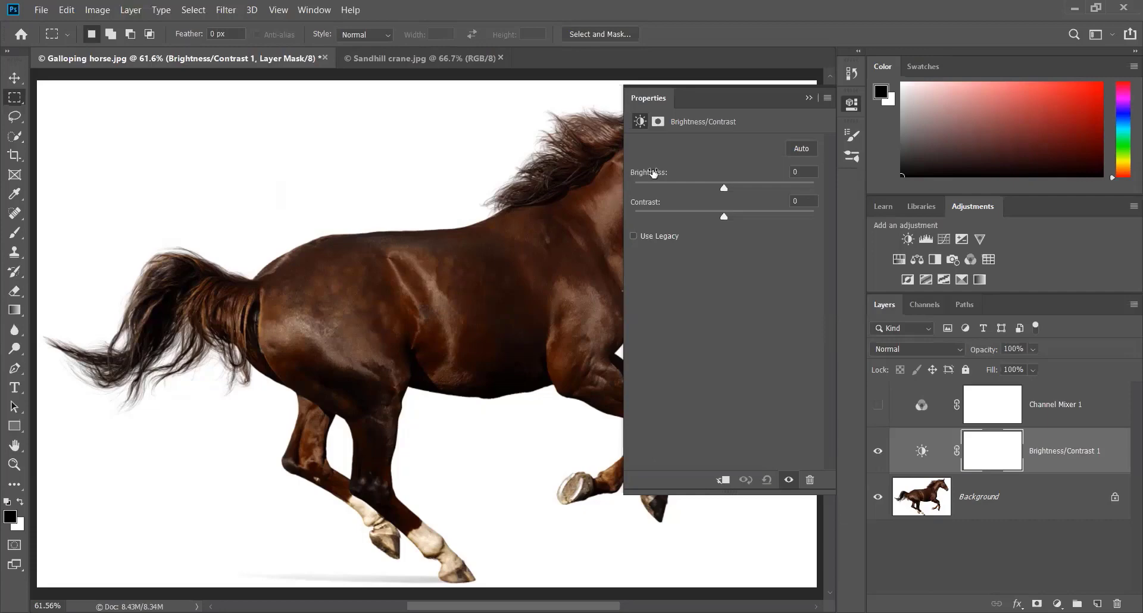
{"action": "left_click", "coordinate": [811, 96]}
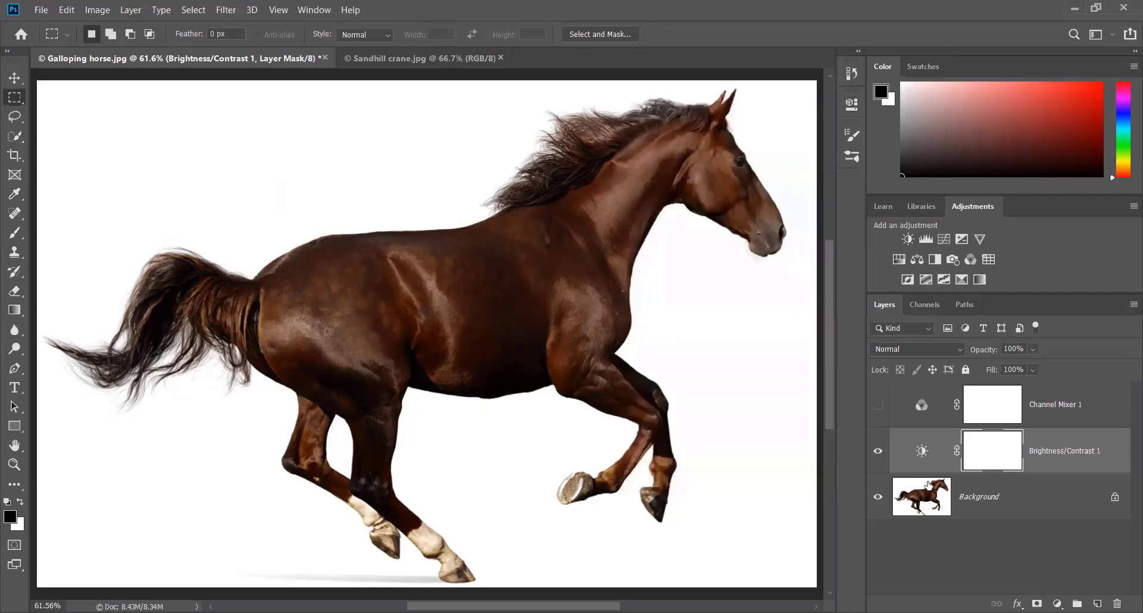
- Set the Brightness/Contrast adjustment layer to brightness -150 and contrast 100
{"action": "left_click", "coordinate": [920, 452]}
{"action": "double_click", "coordinate": [921, 453]}
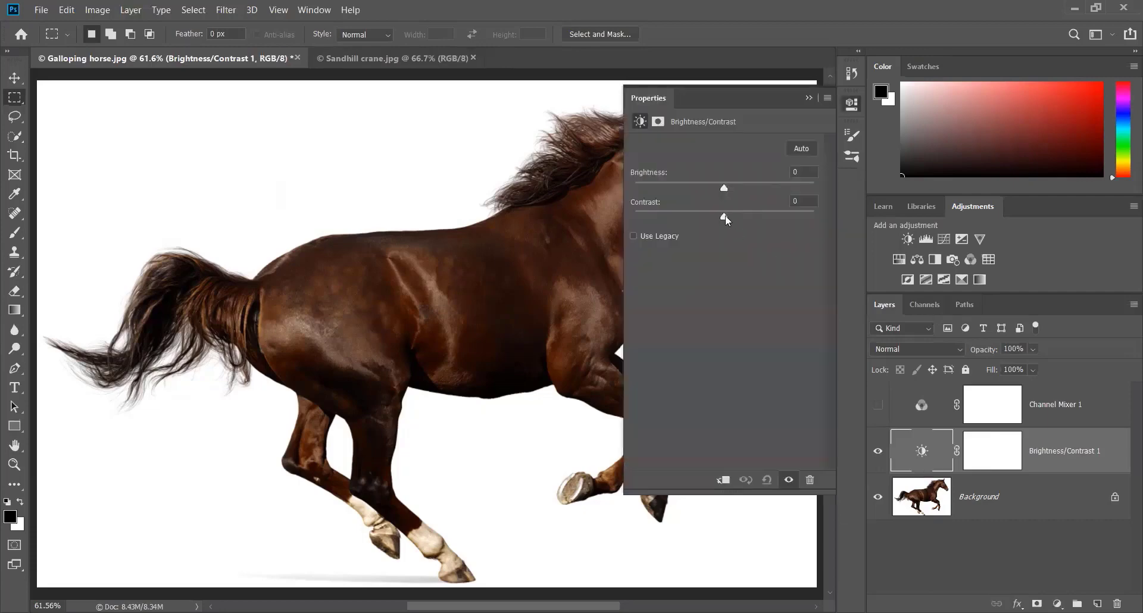
{"action": "left_click_drag", "start_coordinate": [724, 217], "coordinate": [812, 206]}
{"action": "left_click_drag", "start_coordinate": [724, 188], "coordinate": [632, 192]}
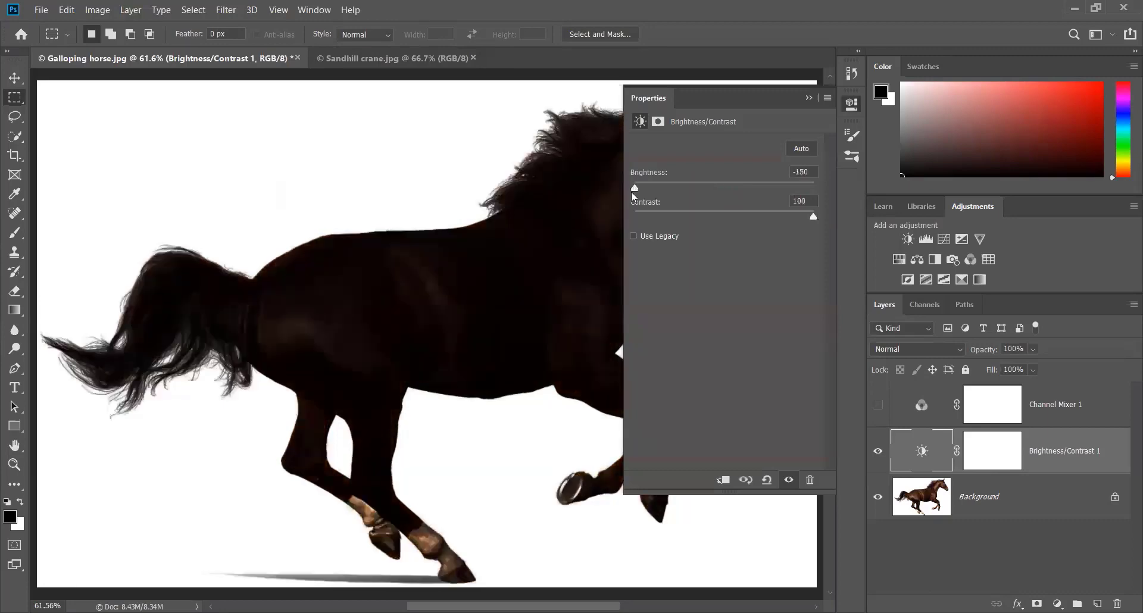
{"action": "left_click", "coordinate": [807, 98]}
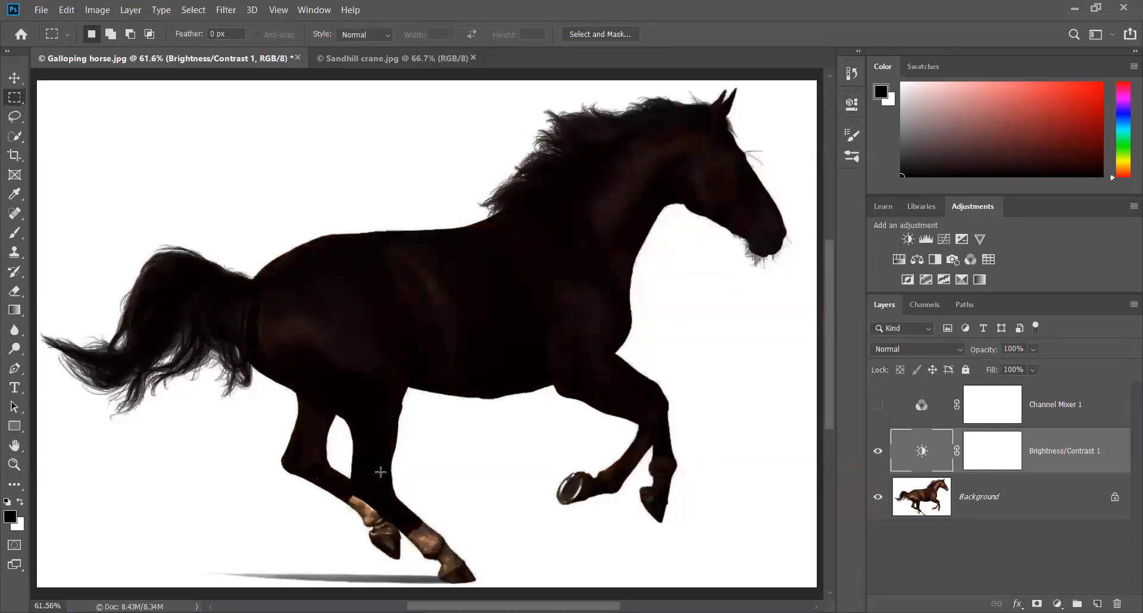
- Reopen the Brightness/Contrast adjustment layer's settings and reset both brightness and contrast to 0
{"action": "double_click", "coordinate": [917, 457]}
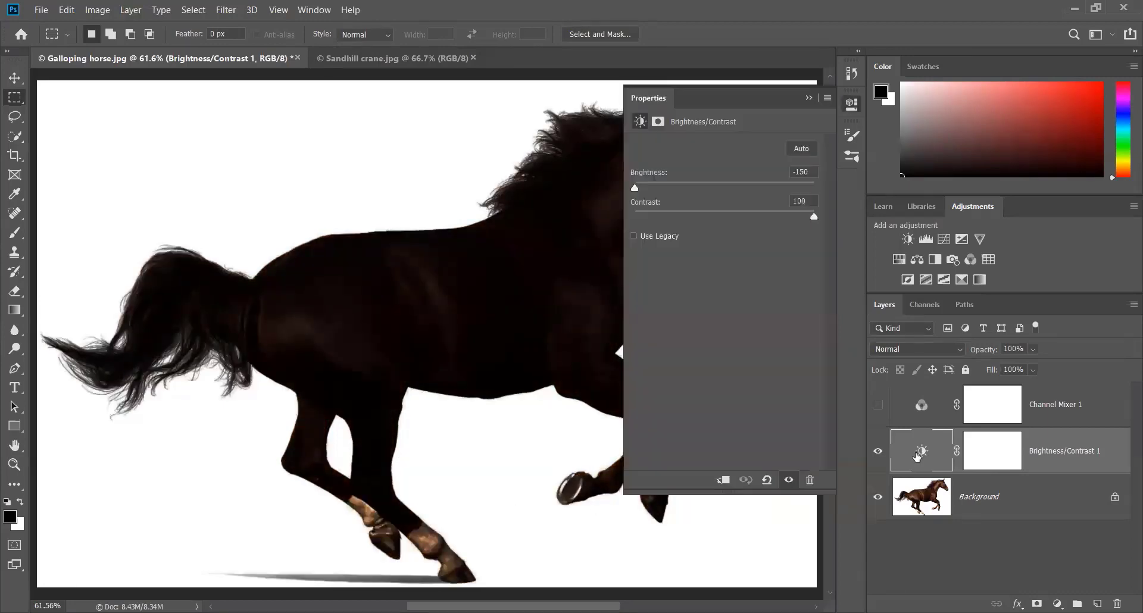
{"action": "double_click", "coordinate": [804, 171]}
{"action": "type", "text": "0"}
{"action": "key", "text": "Tab"}
{"action": "type", "text": "0"}
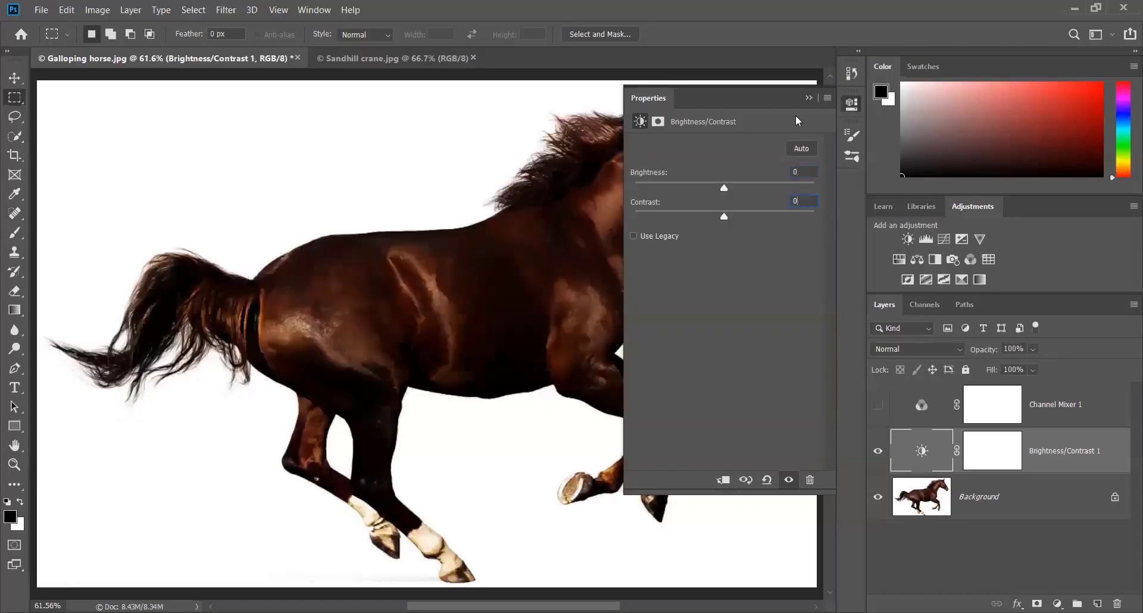
{"action": "left_click", "coordinate": [809, 99]}
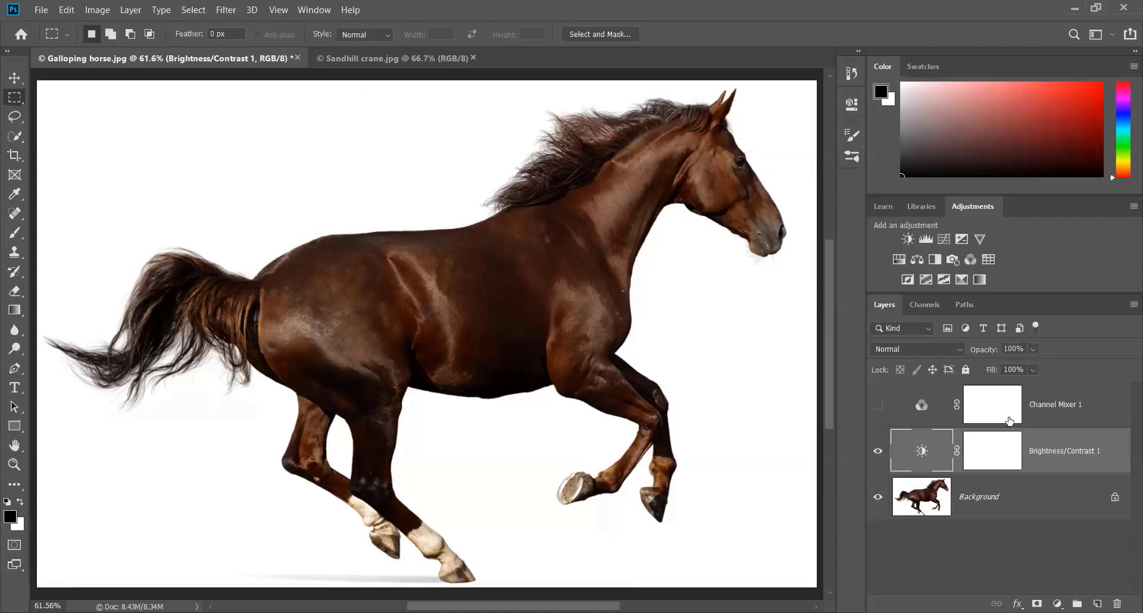
- Show the Channel Mixer adjustment layer and move it below the Brightness/Contrast layer without replacing any layer mask
{"action": "left_click", "coordinate": [877, 405]}
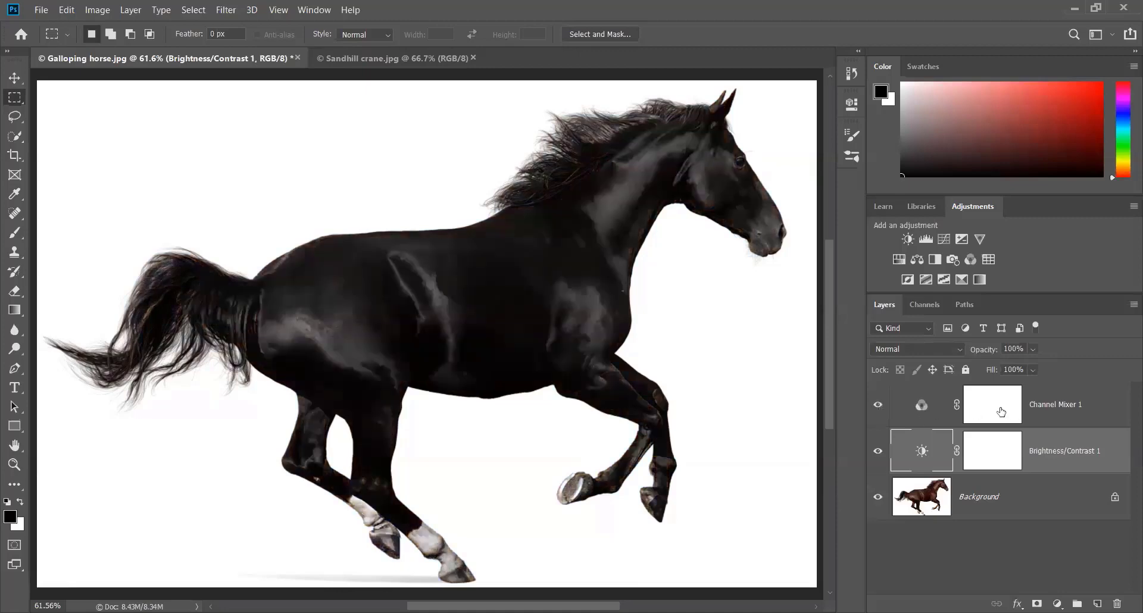
{"action": "left_click_drag", "start_coordinate": [1002, 411], "coordinate": [998, 471]}
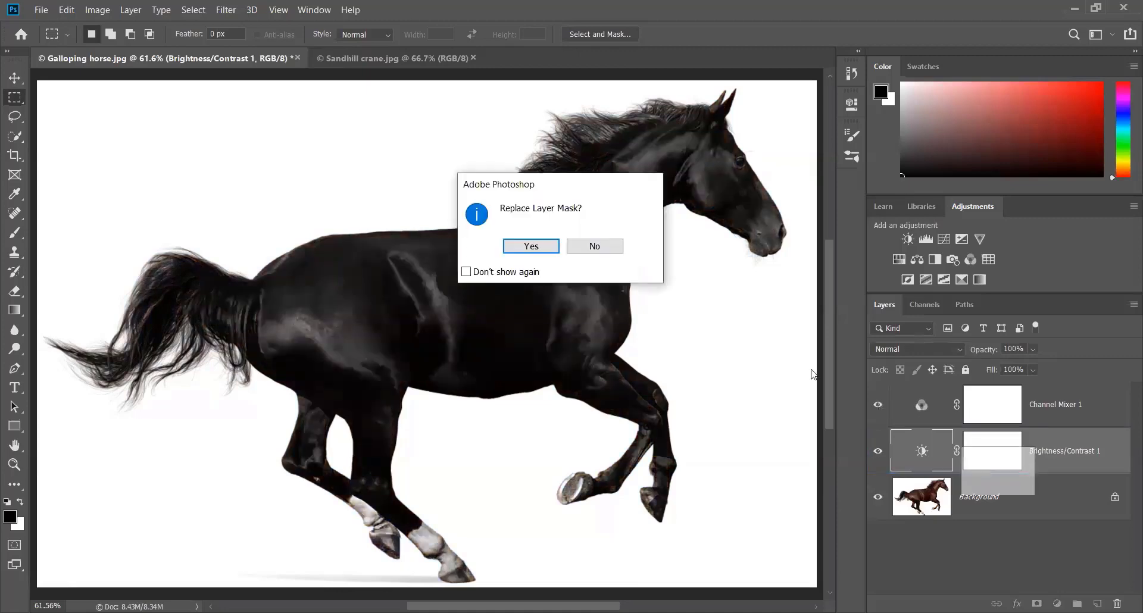
{"action": "left_click", "coordinate": [592, 245]}
{"action": "left_click_drag", "start_coordinate": [916, 405], "coordinate": [920, 466]}
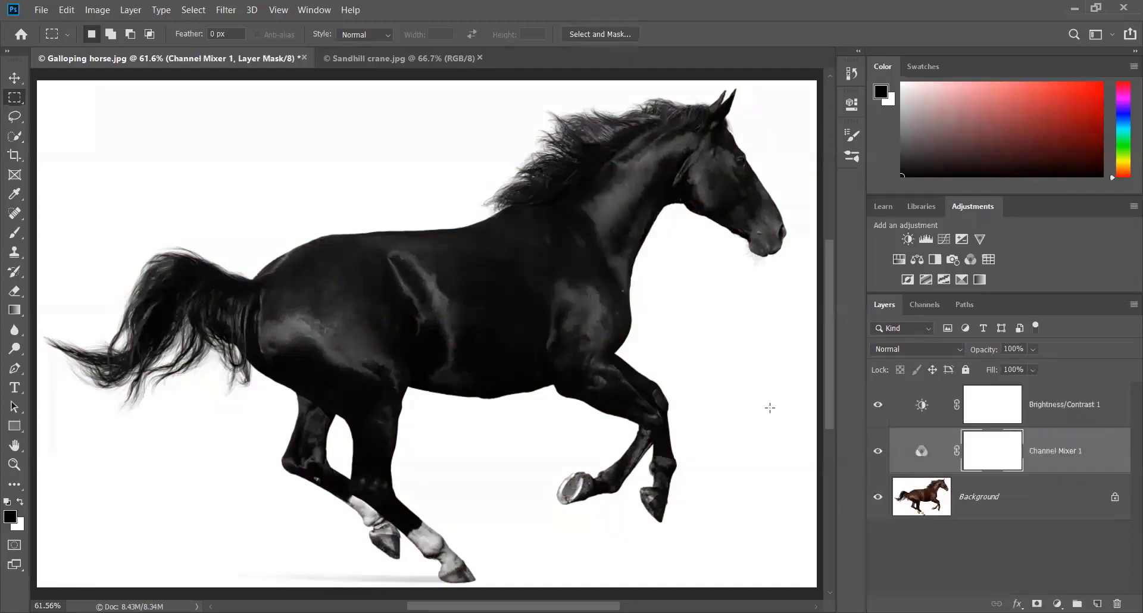
- Try contrast 100 on the Brightness/Contrast layer over the monochrome horse, and reset the contrast to 0
{"action": "double_click", "coordinate": [921, 405]}
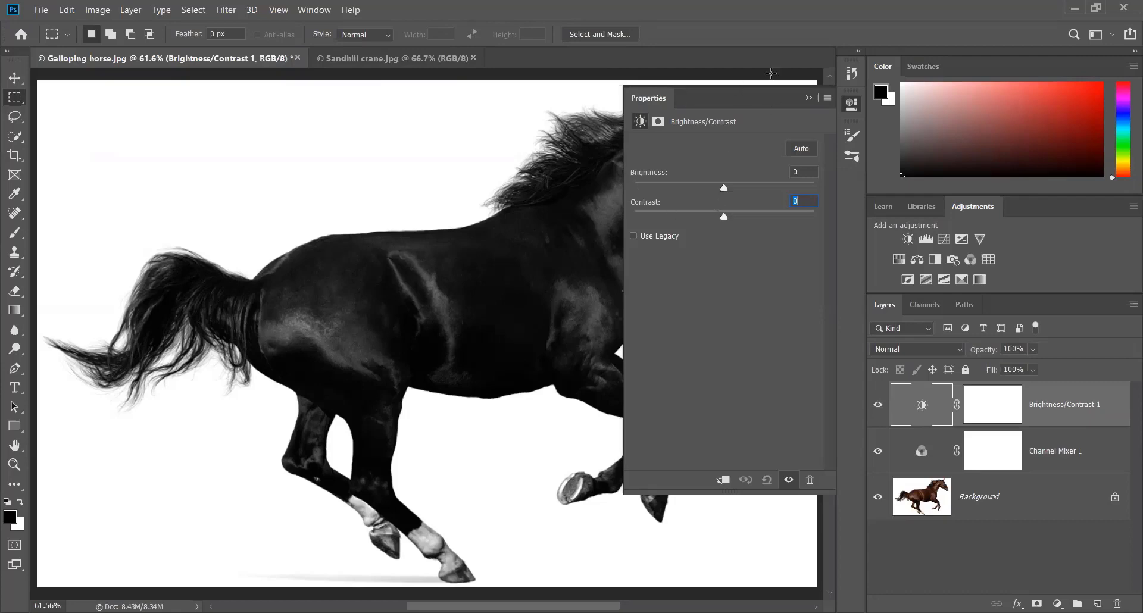
{"action": "left_click", "coordinate": [727, 158]}
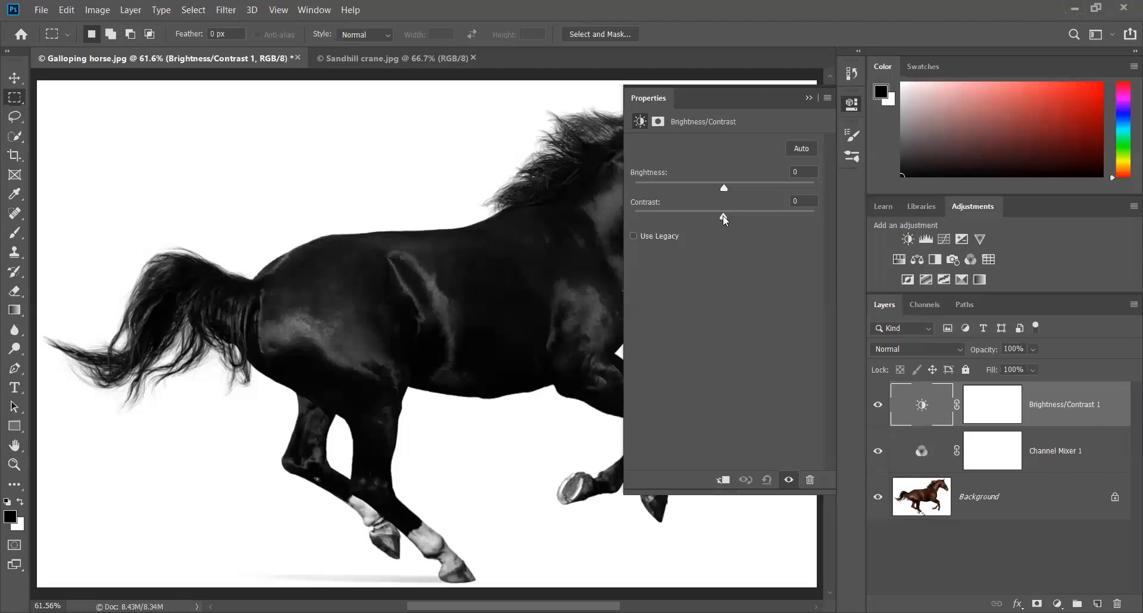
{"action": "left_click_drag", "start_coordinate": [723, 218], "coordinate": [857, 194]}
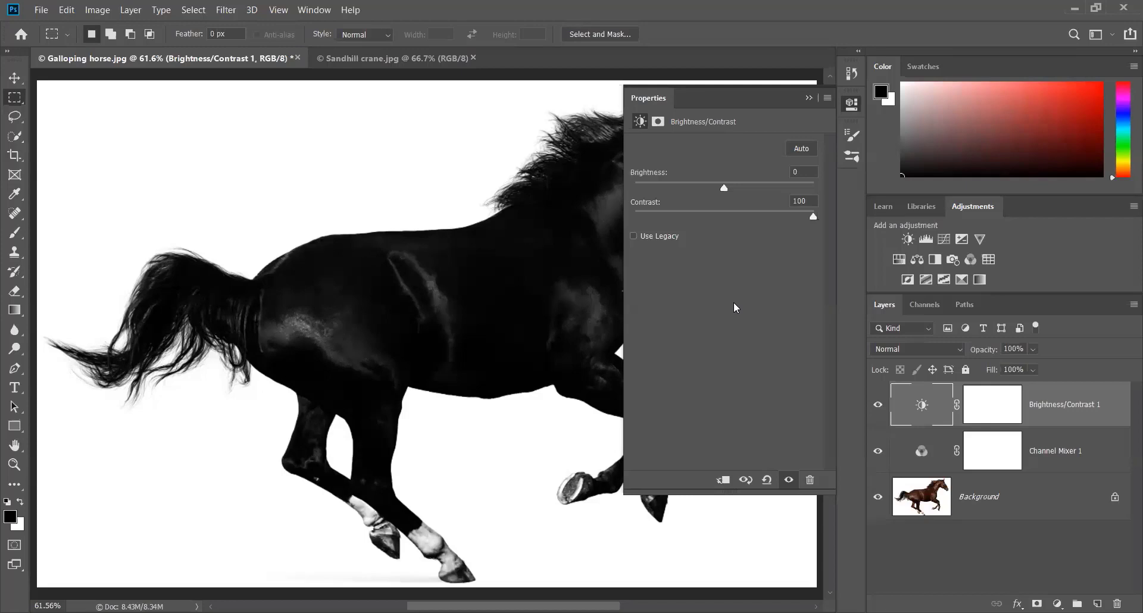
{"action": "double_click", "coordinate": [811, 202]}
{"action": "type", "text": "0"}
{"action": "left_click", "coordinate": [808, 98]}
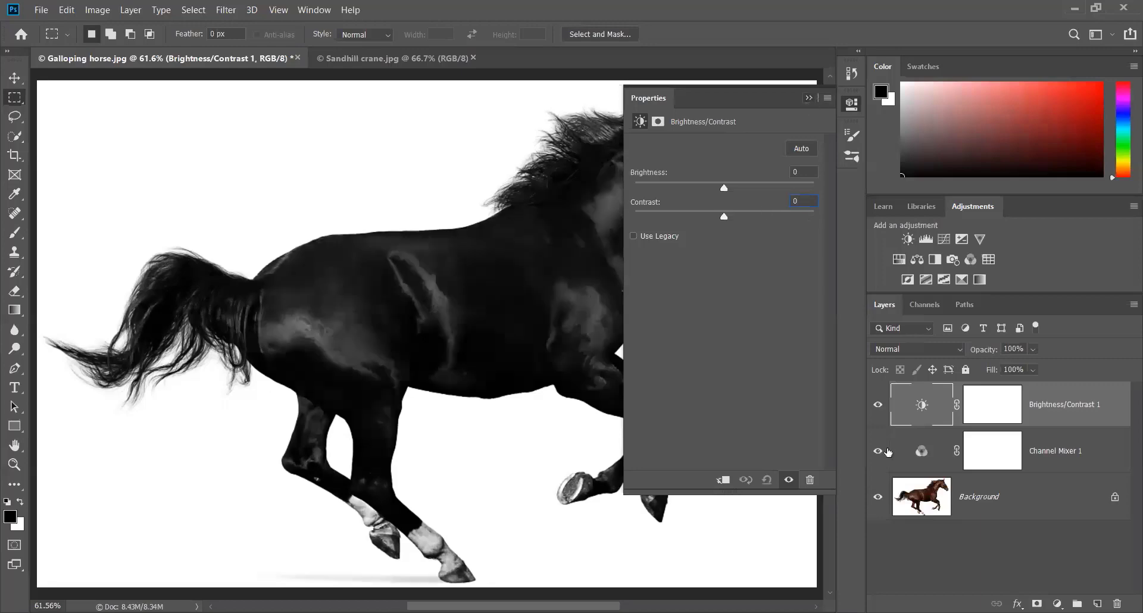
- Hide the Channel Mixer layer and set the Brightness/Contrast layer's contrast to 100
{"action": "left_click", "coordinate": [878, 450]}
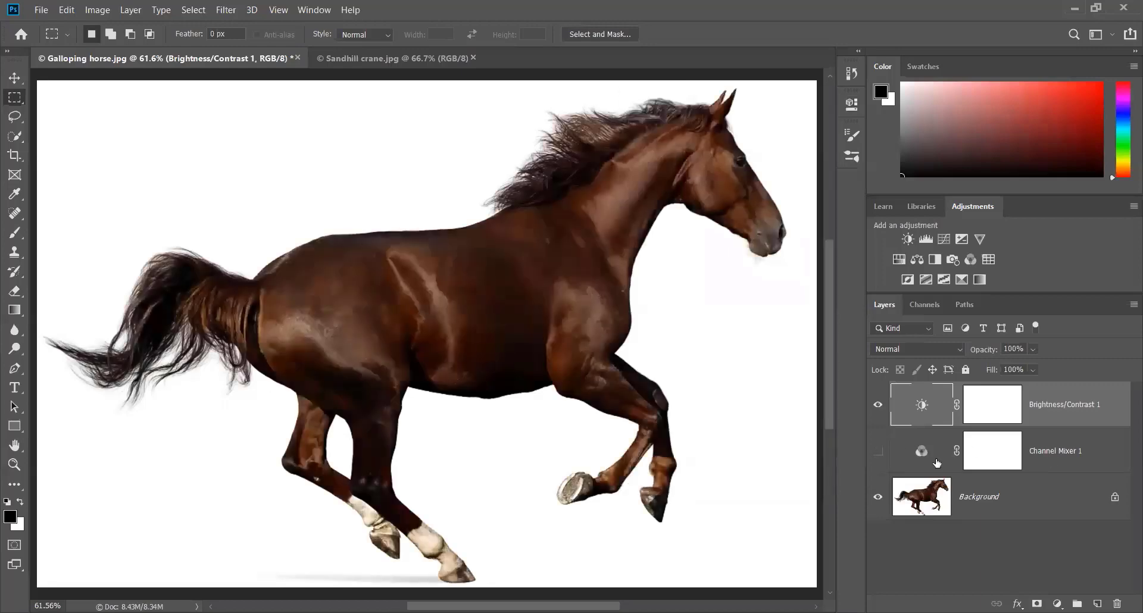
{"action": "double_click", "coordinate": [918, 406]}
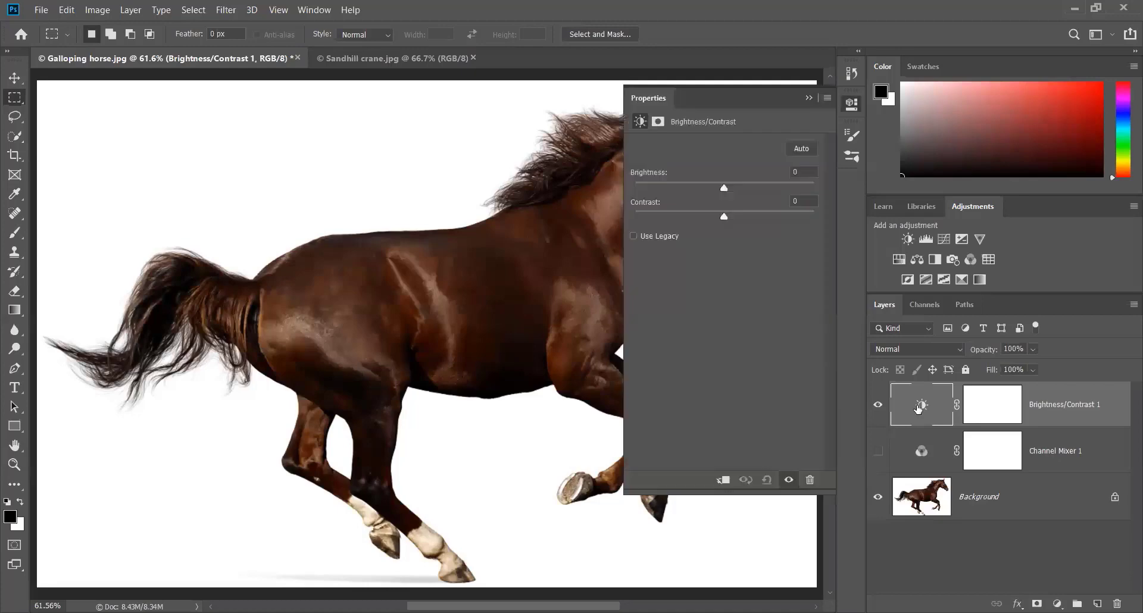
{"action": "left_click_drag", "start_coordinate": [724, 214], "coordinate": [857, 213]}
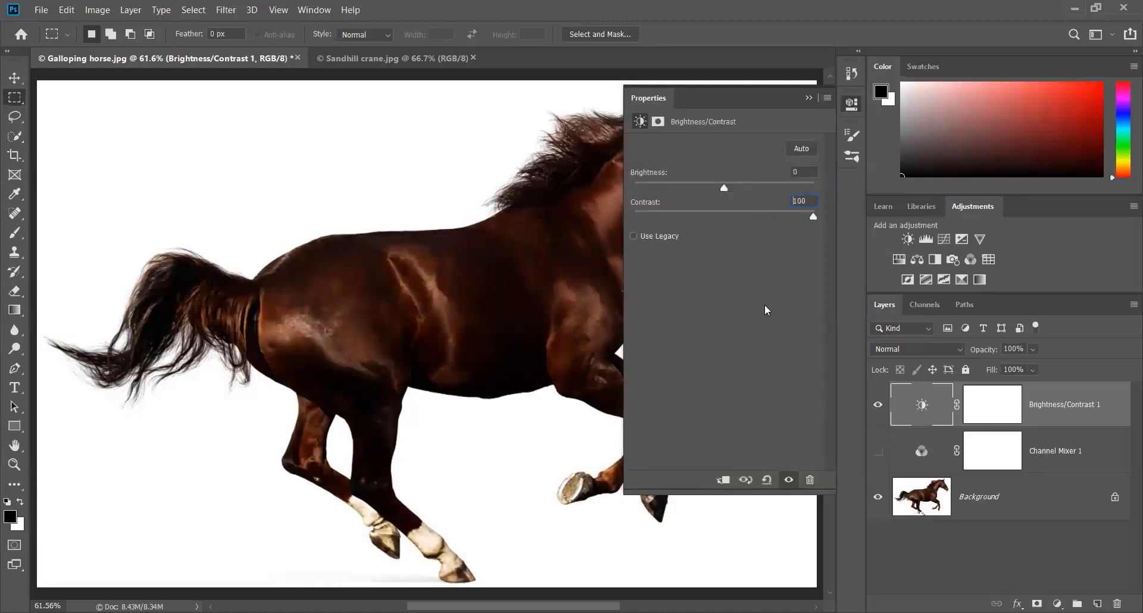
{"action": "left_click", "coordinate": [809, 98]}
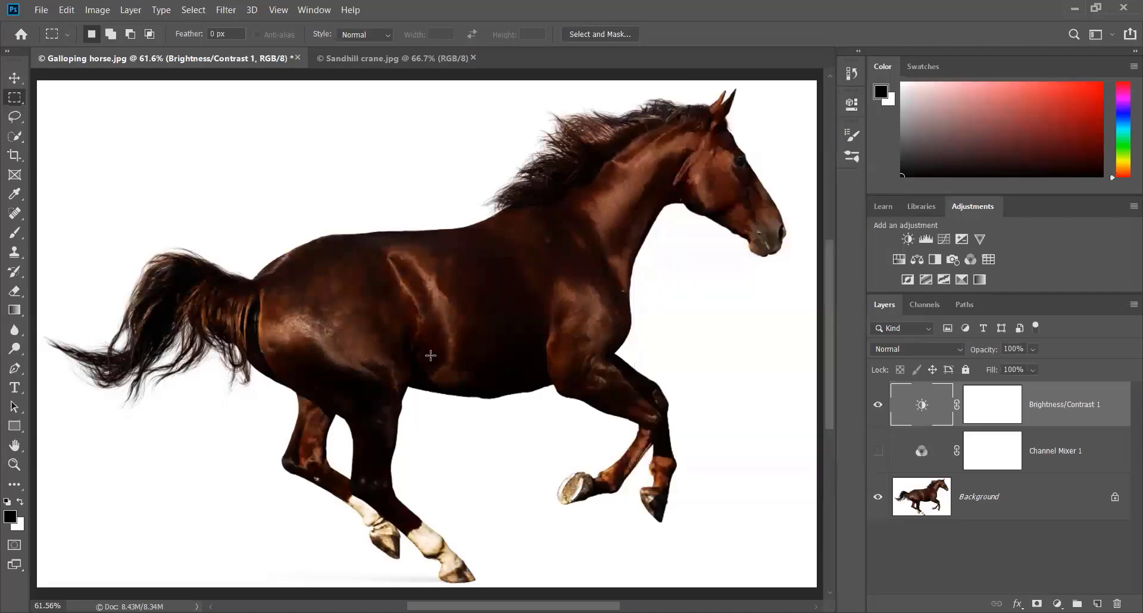
- Toggle the Brightness/Contrast layer's visibility to compare the horse before and after the contrast boost, leaving the layer shown
{"action": "left_click", "coordinate": [878, 406]}
{"action": "left_click", "coordinate": [878, 405]}
{"action": "left_click", "coordinate": [878, 406]}
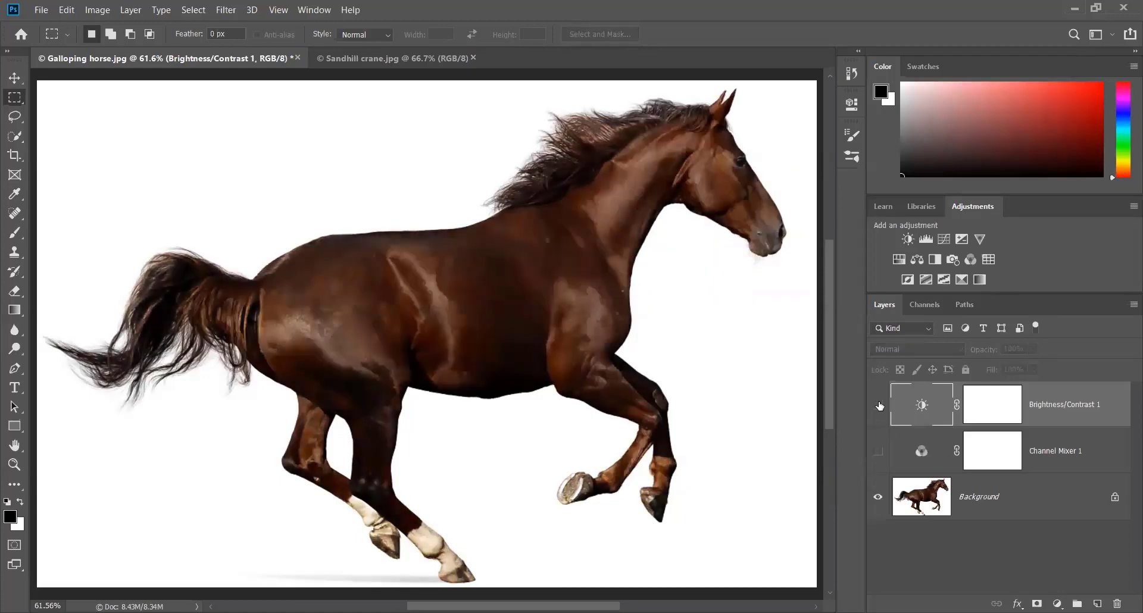
{"action": "left_click", "coordinate": [878, 406]}
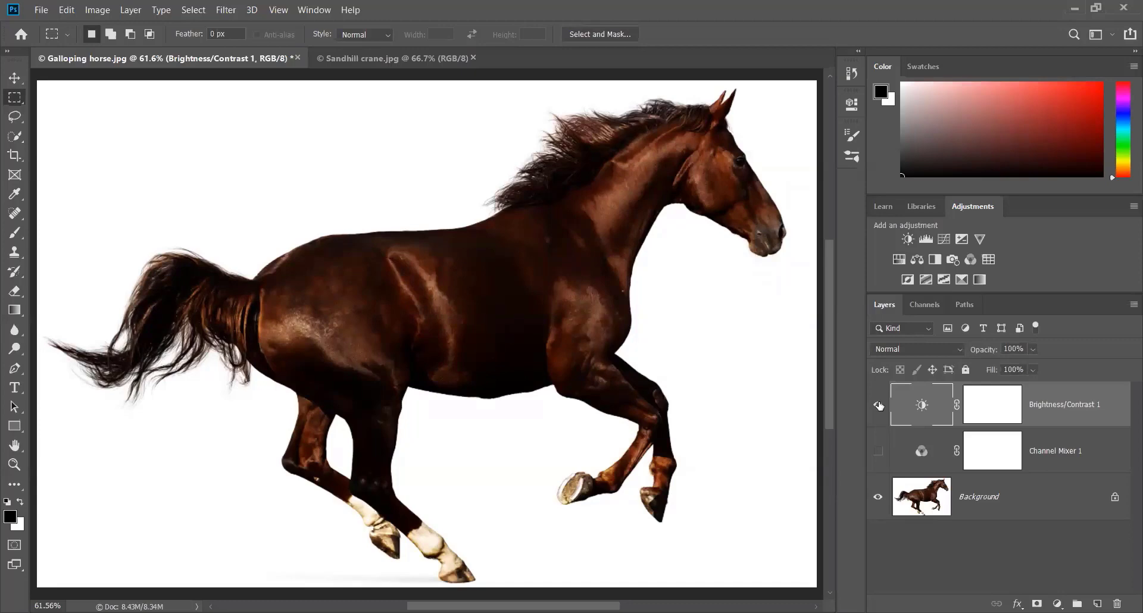
- Reset the Brightness/Contrast layer's contrast to 0 and try brightness values of 150 and -22
{"action": "left_click", "coordinate": [851, 104]}
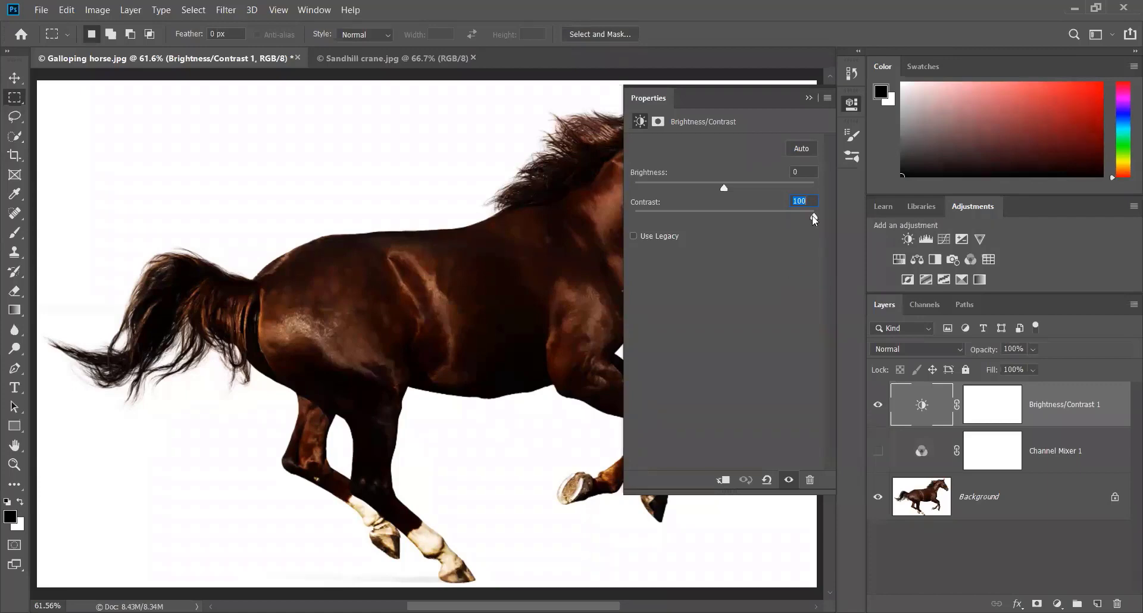
{"action": "type", "text": "0"}
{"action": "left_click_drag", "start_coordinate": [723, 187], "coordinate": [842, 180]}
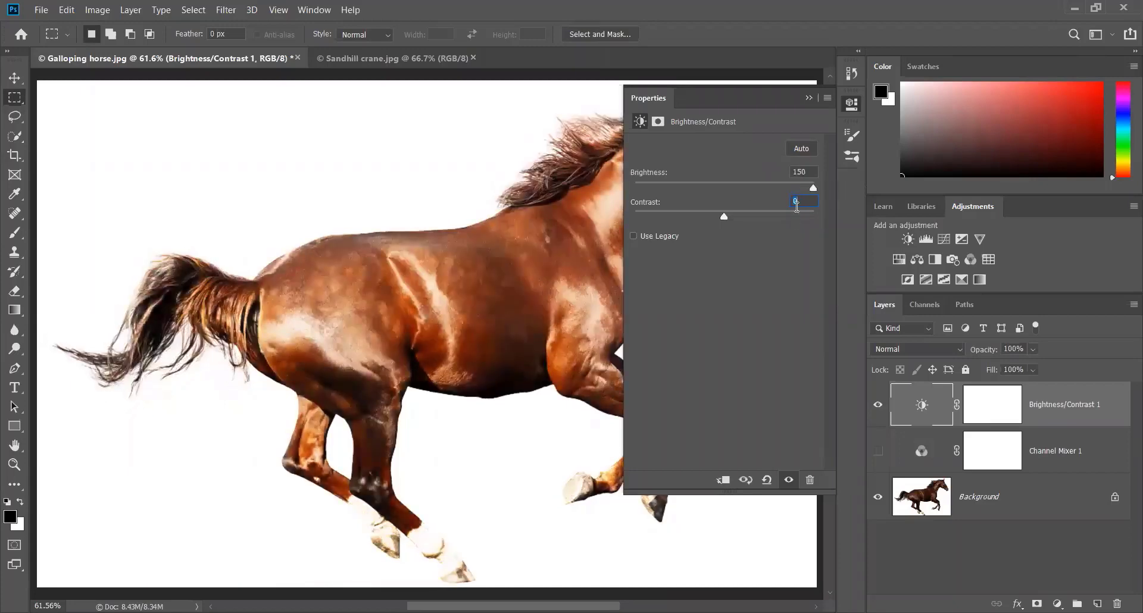
{"action": "left_click_drag", "start_coordinate": [812, 188], "coordinate": [712, 202]}
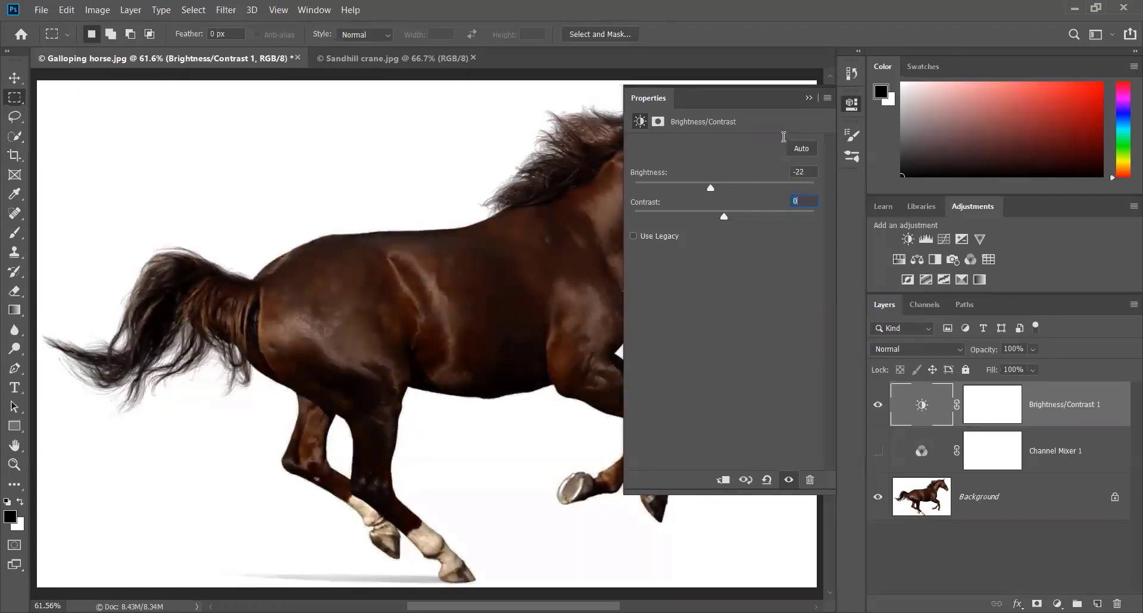
- Reset the Brightness/Contrast layer's brightness to 0 and close its settings
{"action": "left_click", "coordinate": [806, 172]}
{"action": "key", "text": "shift+Up"}
{"action": "type", "text": "0"}
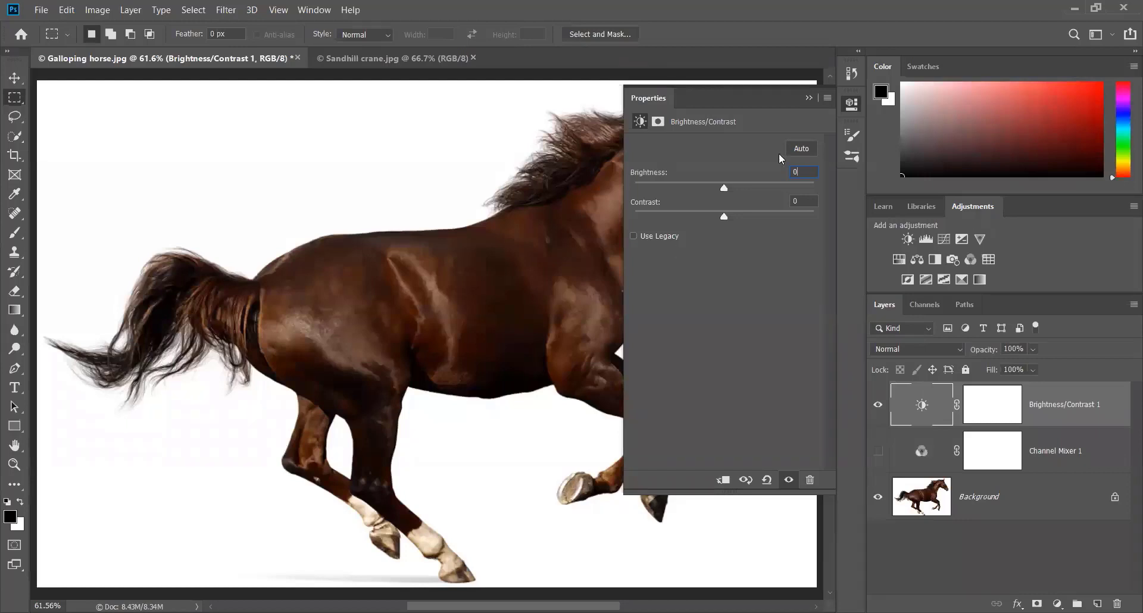
{"action": "left_click", "coordinate": [808, 98]}
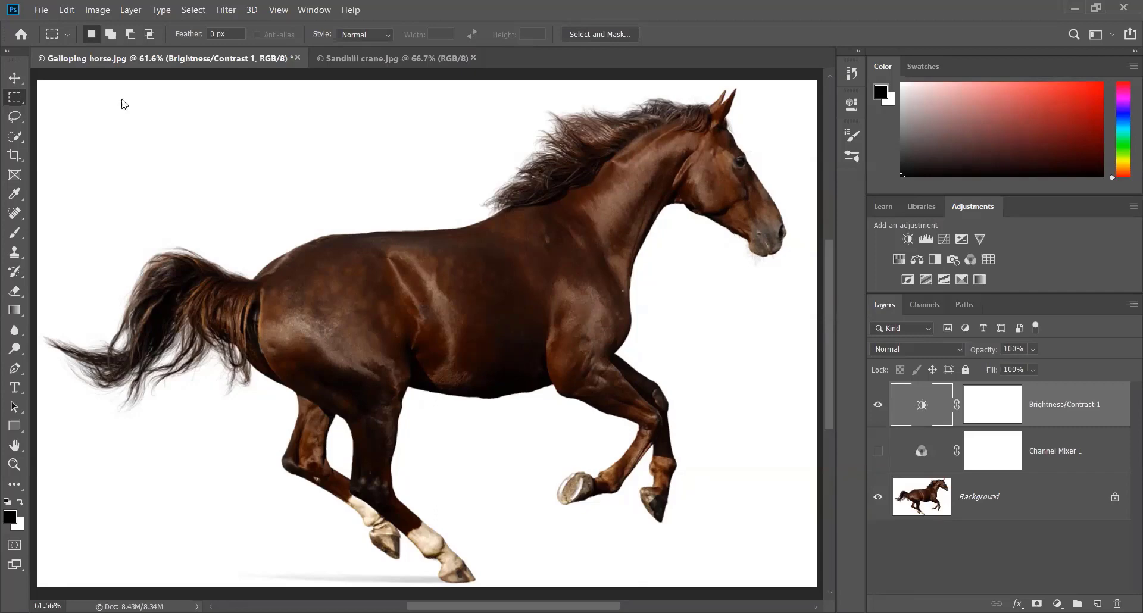
{"action": "left_click", "coordinate": [225, 9]}
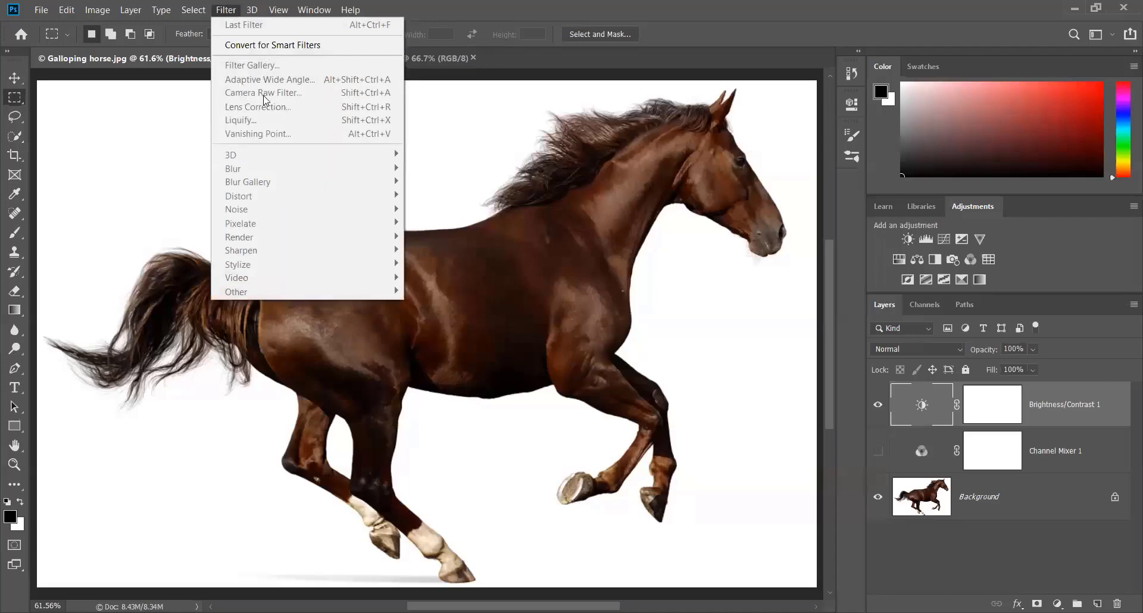
{"action": "left_click", "coordinate": [501, 234]}
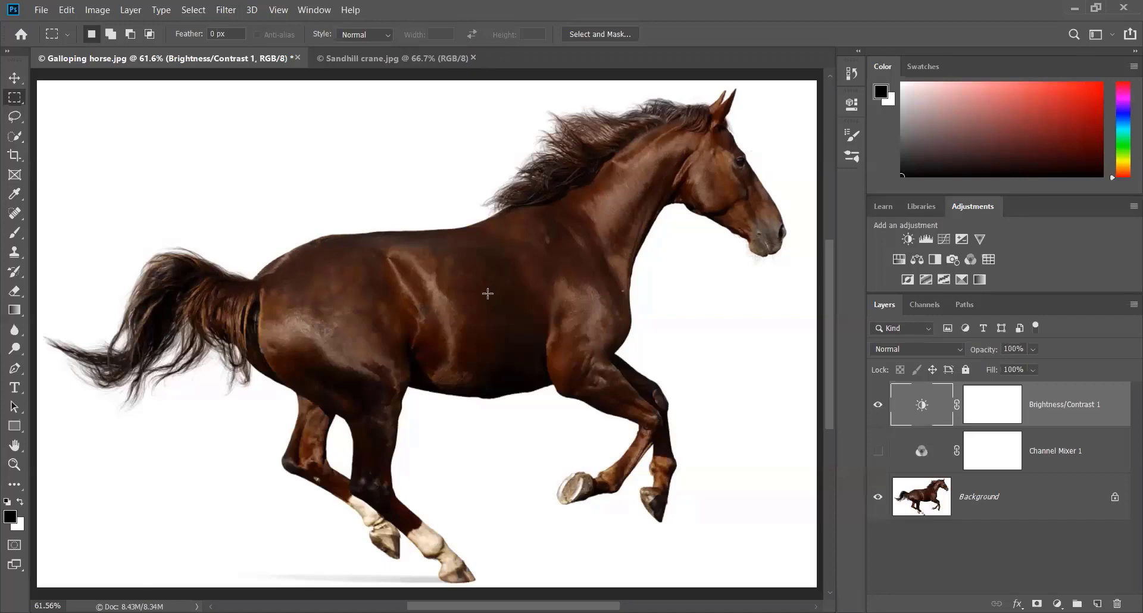
{"action": "left_click", "coordinate": [219, 9]}
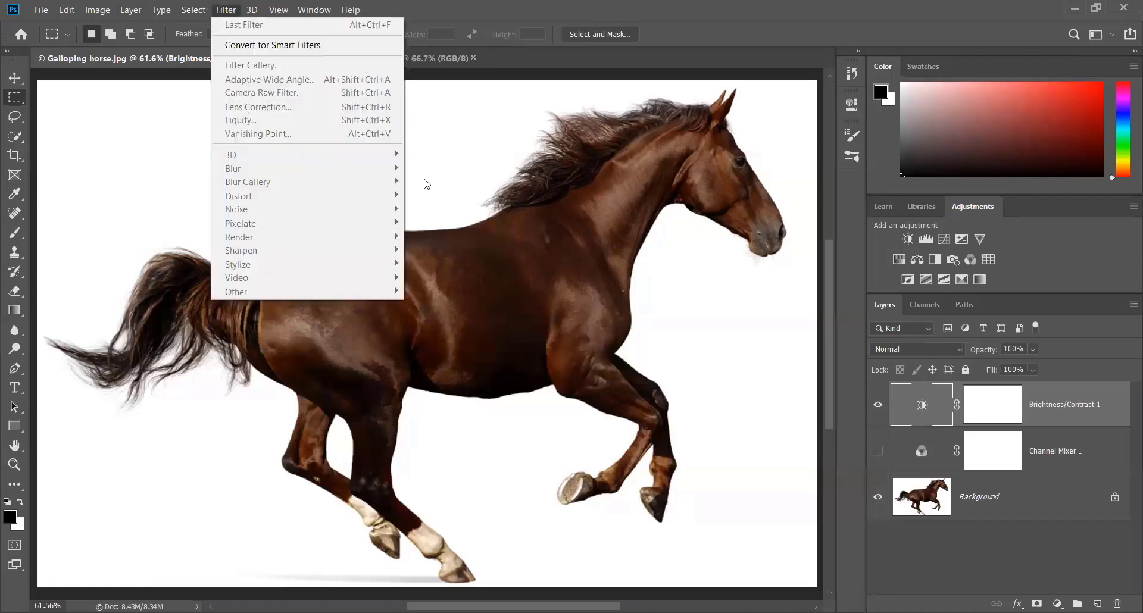
- Try a contrast of 100 on the Brightness/Contrast layer and reset the contrast to 0
{"action": "left_click", "coordinate": [480, 285]}
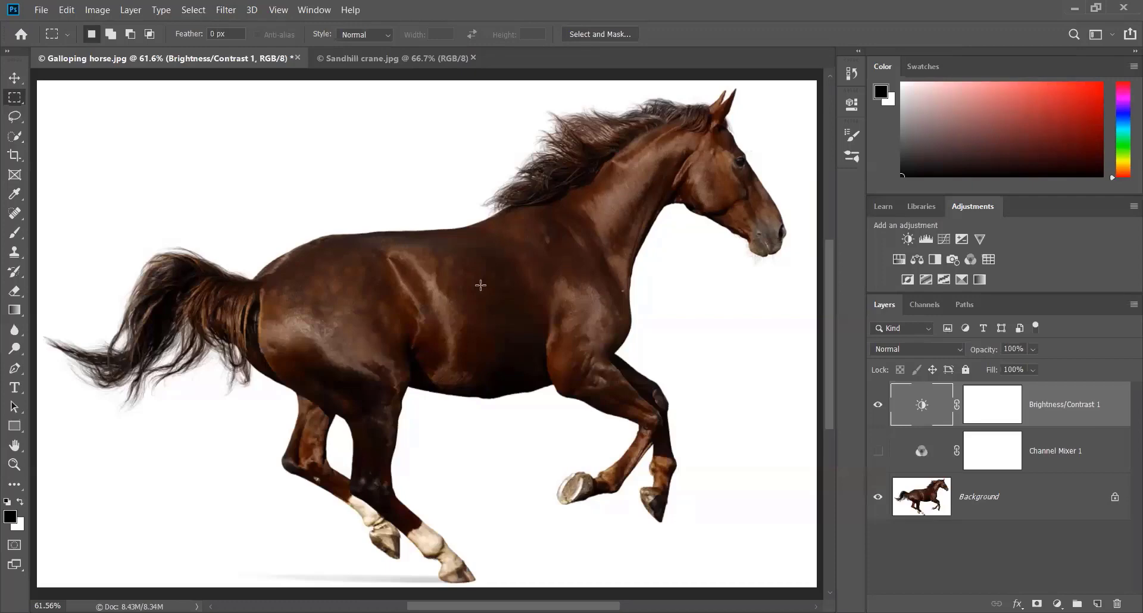
{"action": "double_click", "coordinate": [926, 405]}
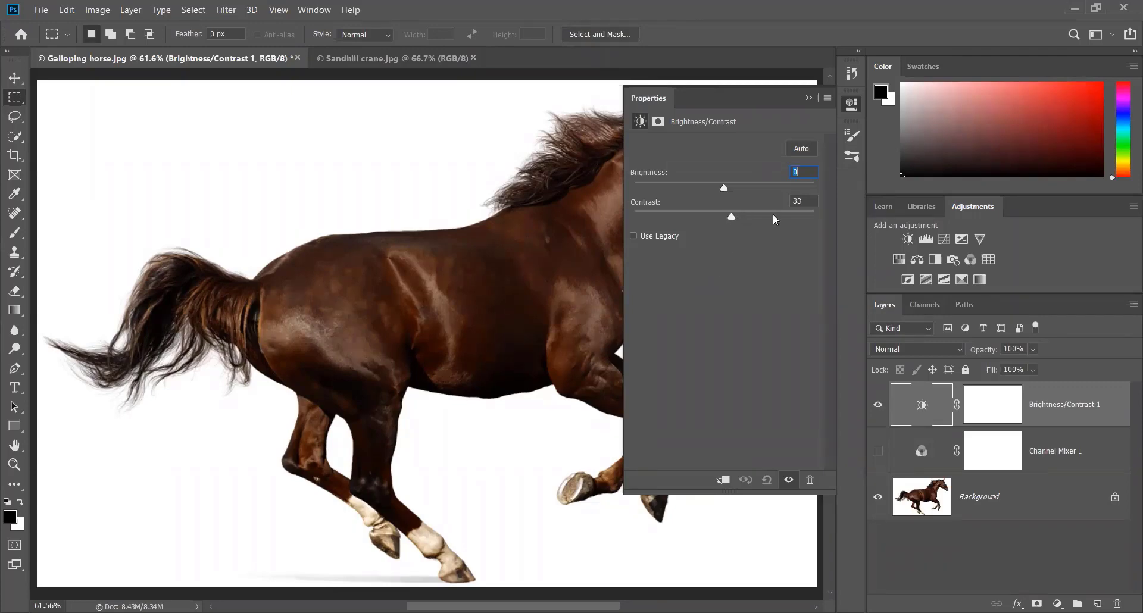
{"action": "left_click_drag", "start_coordinate": [727, 217], "coordinate": [834, 212]}
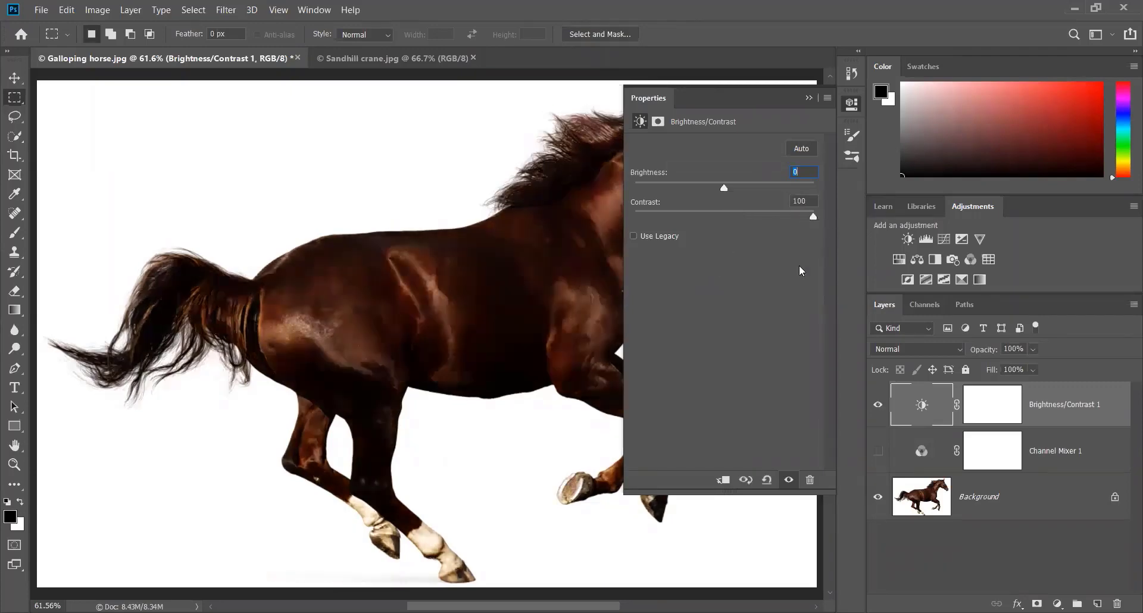
{"action": "key", "text": "Tab"}
{"action": "type", "text": "0"}
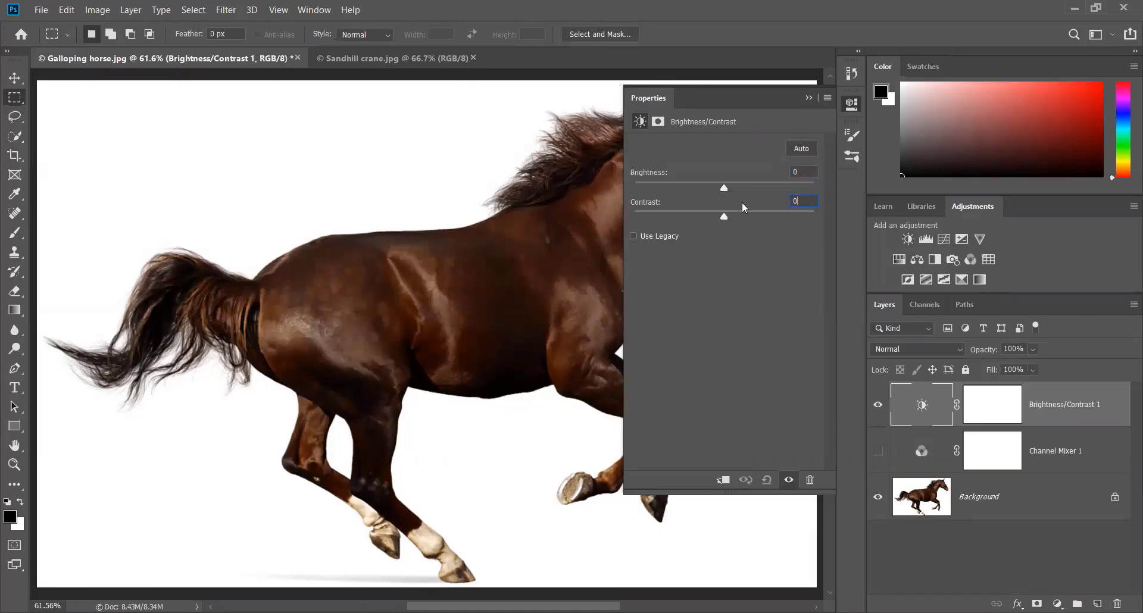
- Try a brightness of -150 on the Brightness/Contrast layer and check the darkened horse with the settings closed
{"action": "left_click_drag", "start_coordinate": [693, 188], "coordinate": [608, 206]}
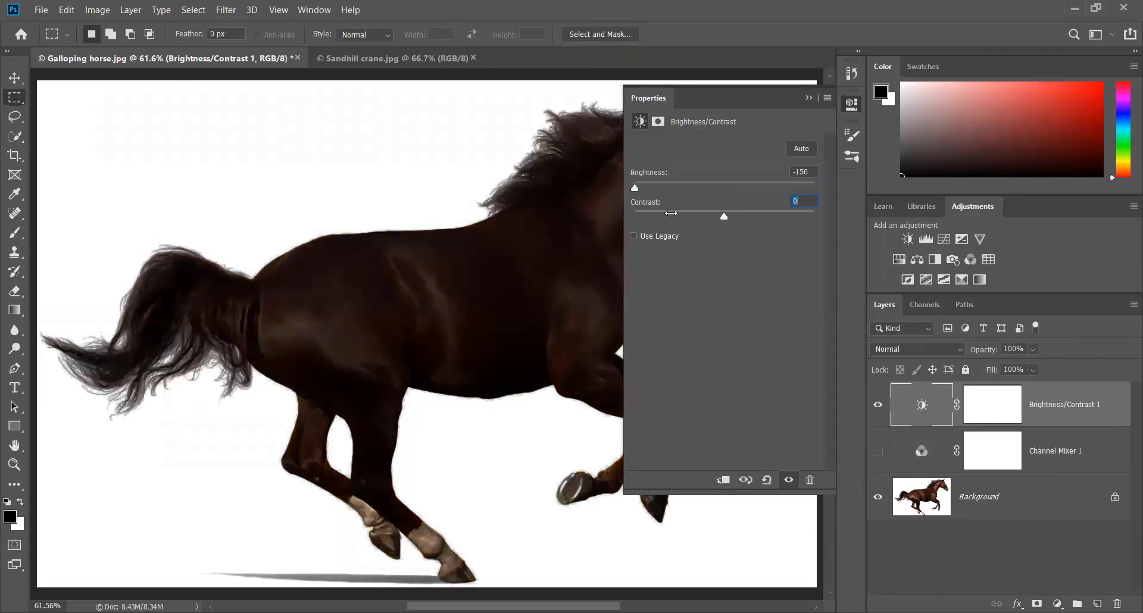
{"action": "left_click", "coordinate": [808, 99]}
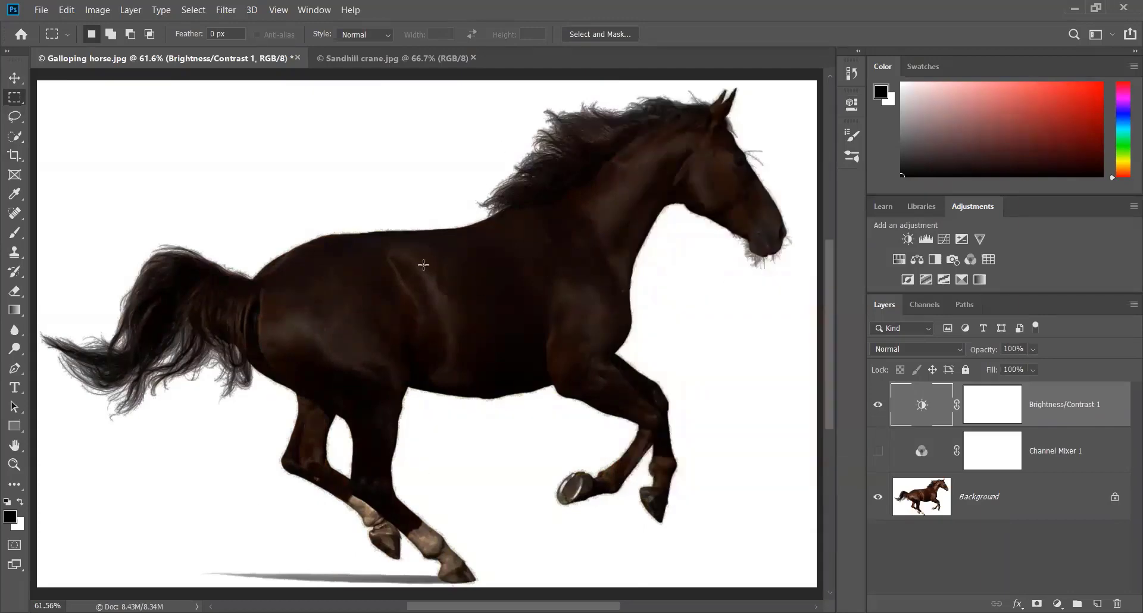
{"action": "left_click_drag", "start_coordinate": [424, 265], "coordinate": [556, 364]}
{"action": "left_click_drag", "start_coordinate": [659, 395], "coordinate": [671, 396]}
{"action": "left_click", "coordinate": [676, 470]}
- Try a brightness of 150 on the Brightness/Contrast layer and check the highlights across the whole horse
{"action": "double_click", "coordinate": [918, 406]}
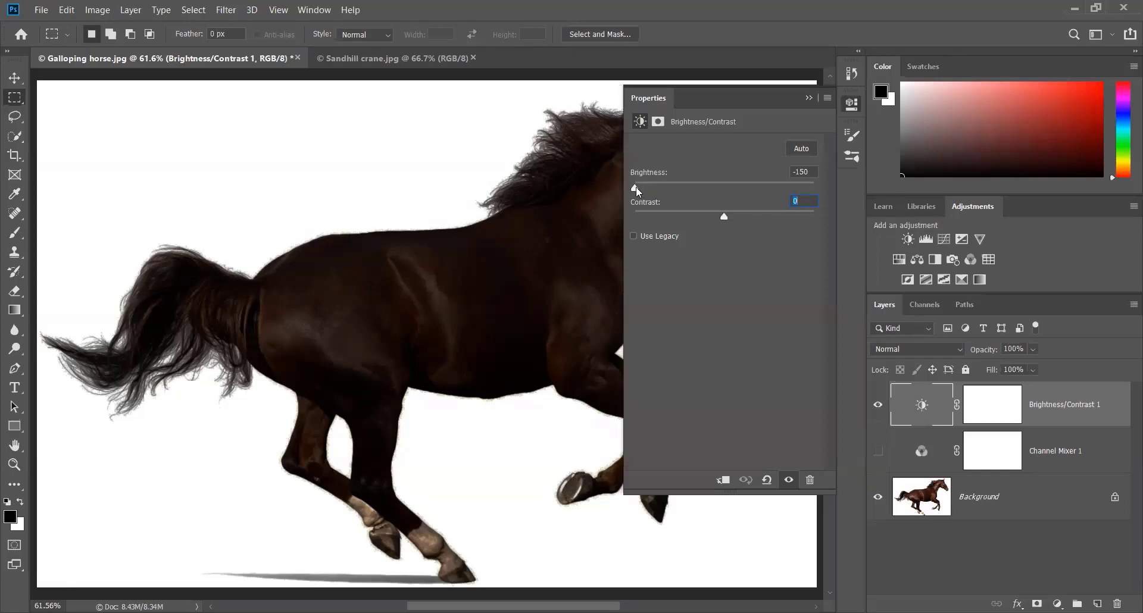
{"action": "left_click_drag", "start_coordinate": [636, 186], "coordinate": [838, 195]}
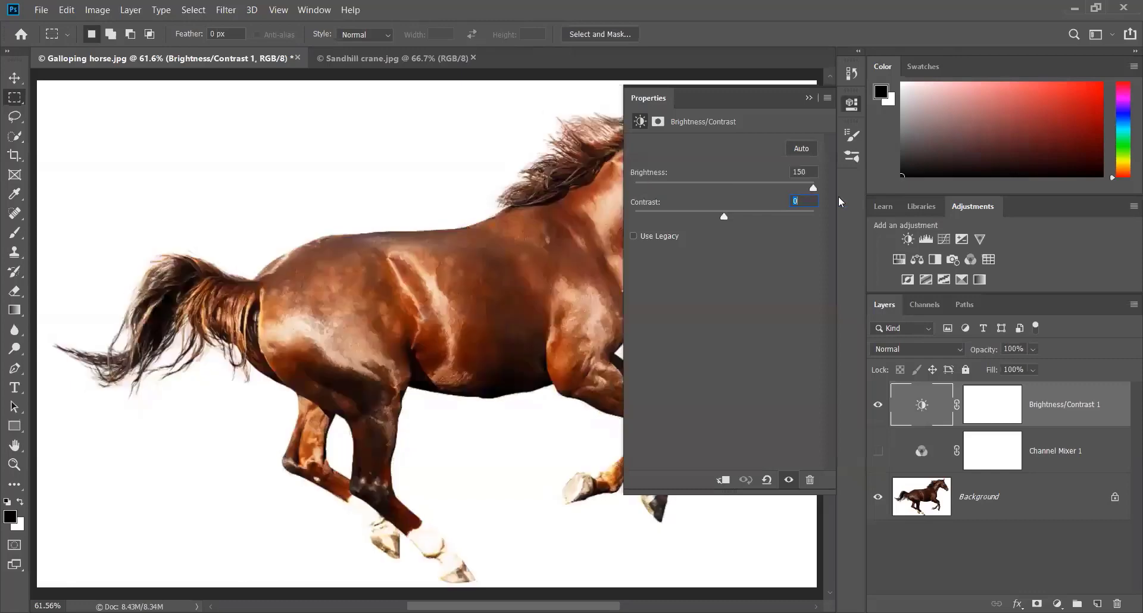
{"action": "left_click", "coordinate": [808, 97]}
{"action": "left_click_drag", "start_coordinate": [84, 190], "coordinate": [615, 522]}
{"action": "left_click", "coordinate": [732, 276]}
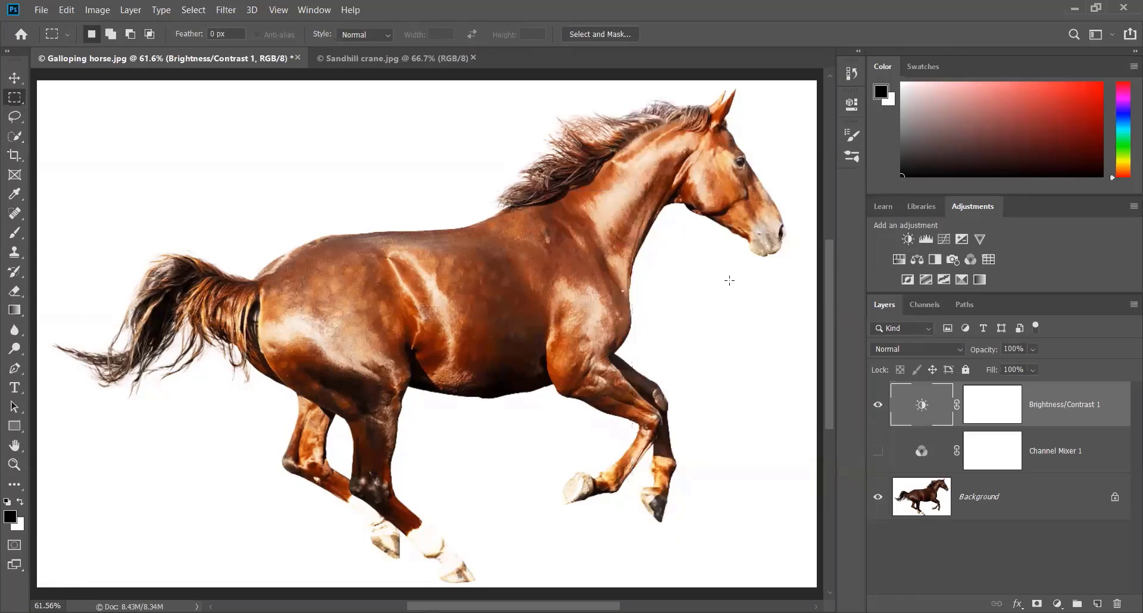
{"action": "left_click_drag", "start_coordinate": [761, 116], "coordinate": [441, 415]}
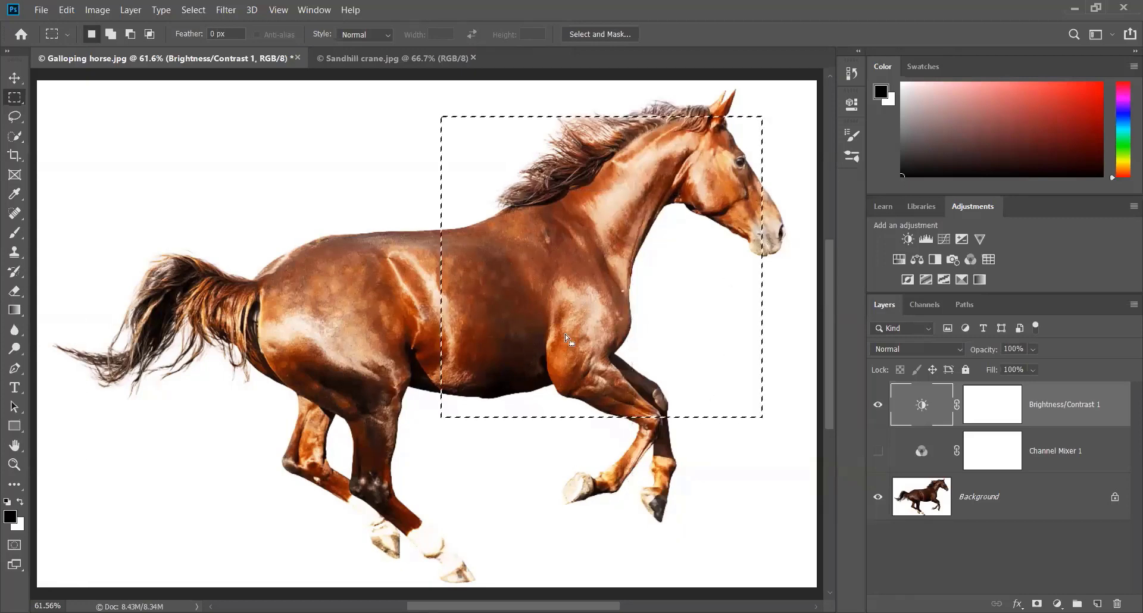
{"action": "left_click", "coordinate": [370, 266]}
- Reset the Brightness/Contrast layer's brightness to 0
{"action": "double_click", "coordinate": [922, 405]}
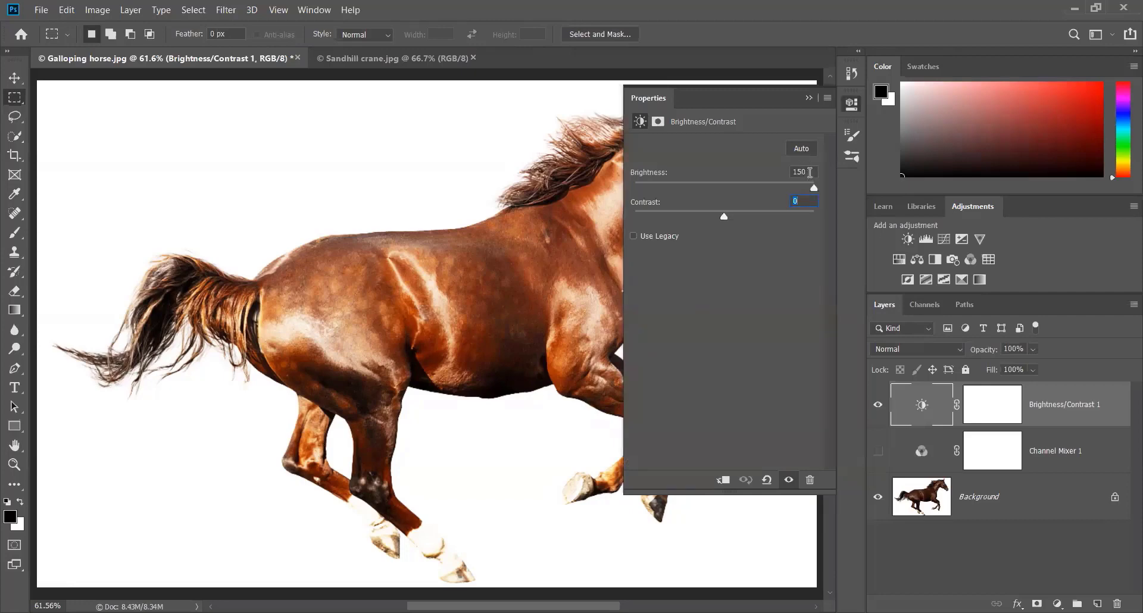
{"action": "left_click", "coordinate": [800, 172]}
{"action": "type", "text": "0"}
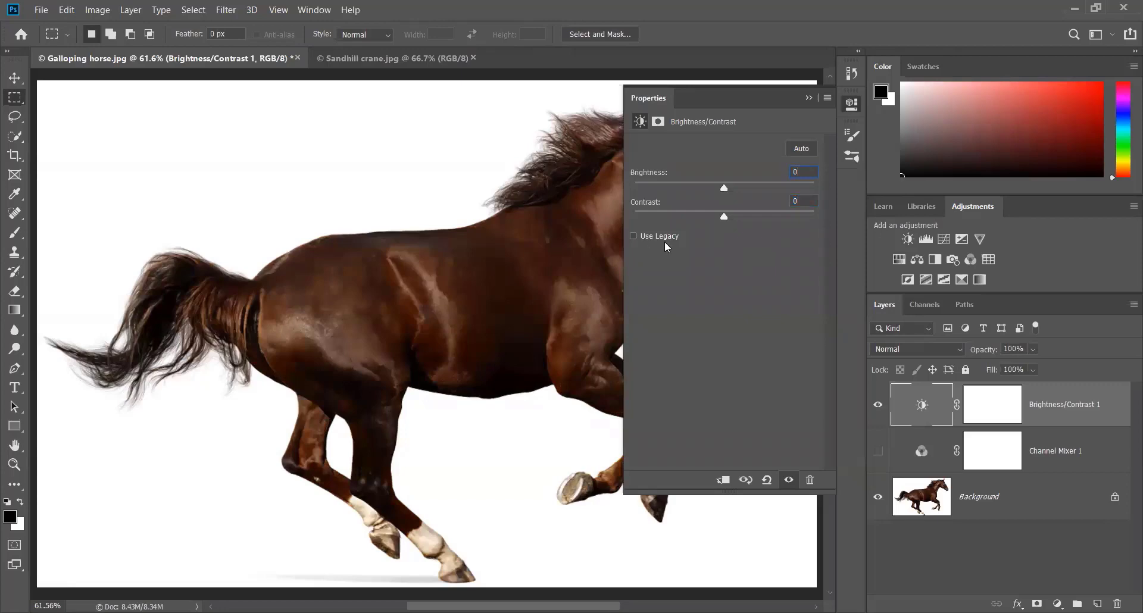
- Enable Use Legacy, try brightness values of -100 and 100, and combine a brightness of -98 with a contrast of 100
{"action": "left_click", "coordinate": [633, 235]}
{"action": "left_click_drag", "start_coordinate": [724, 190], "coordinate": [547, 210]}
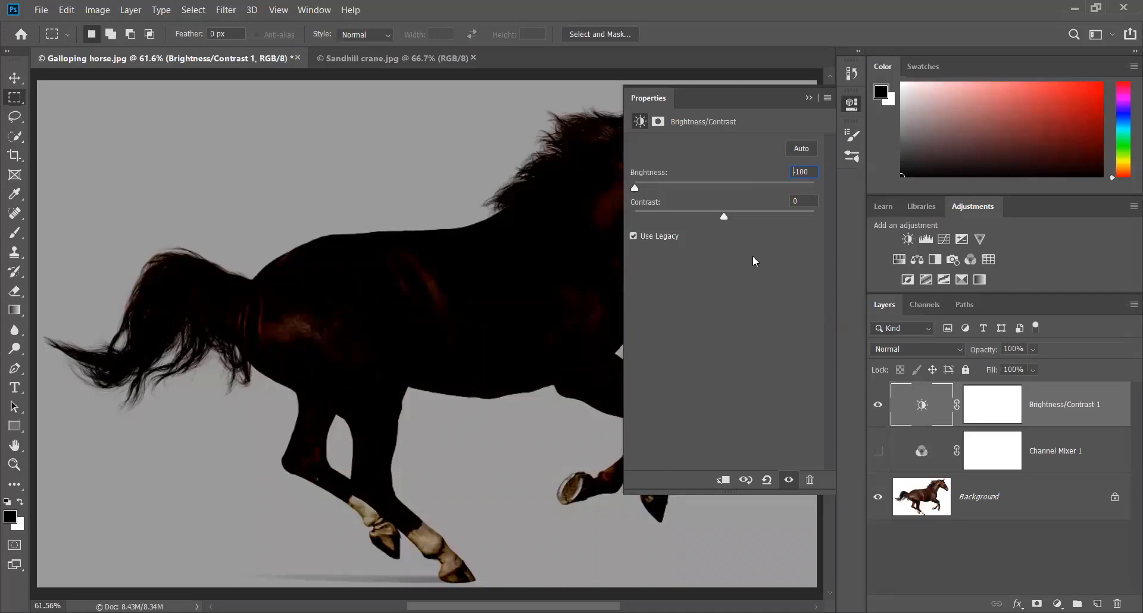
{"action": "left_click_drag", "start_coordinate": [634, 188], "coordinate": [816, 188]}
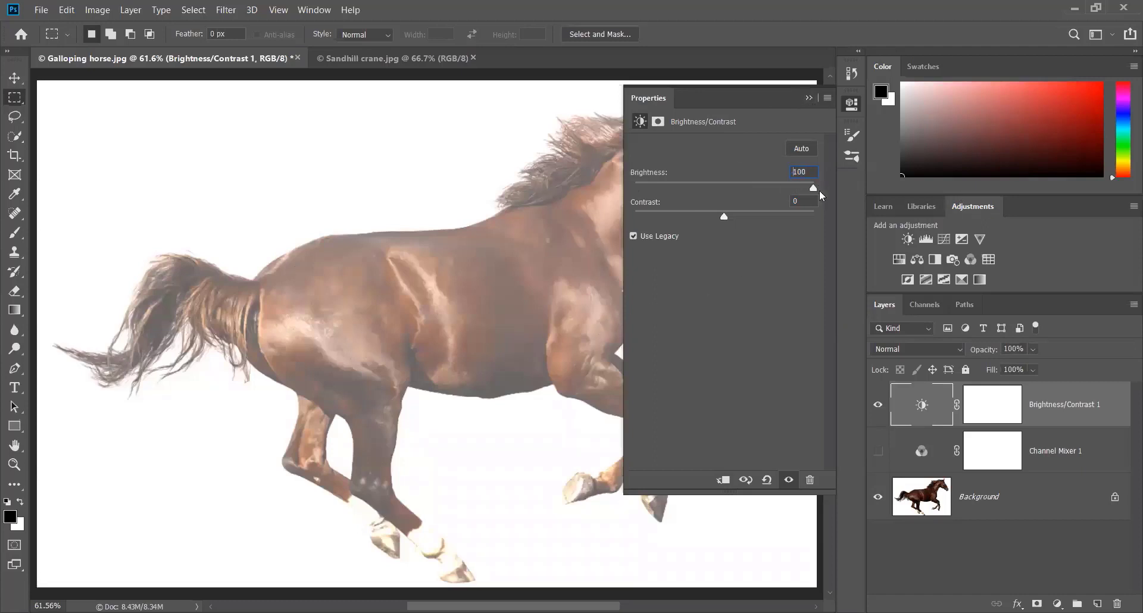
{"action": "left_click_drag", "start_coordinate": [813, 189], "coordinate": [636, 188]}
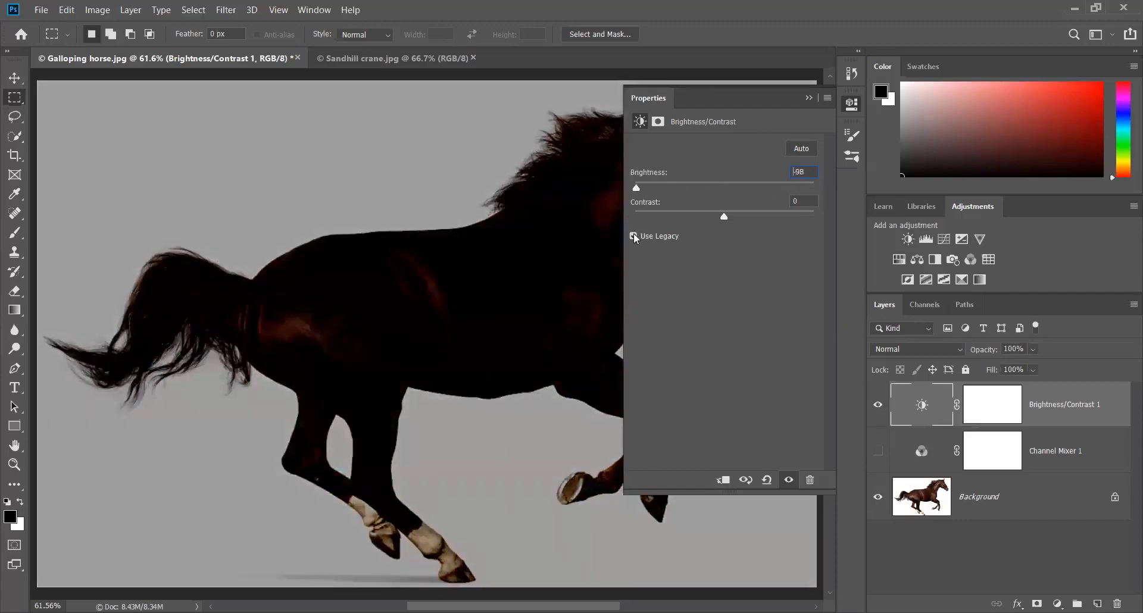
{"action": "left_click_drag", "start_coordinate": [724, 218], "coordinate": [905, 212]}
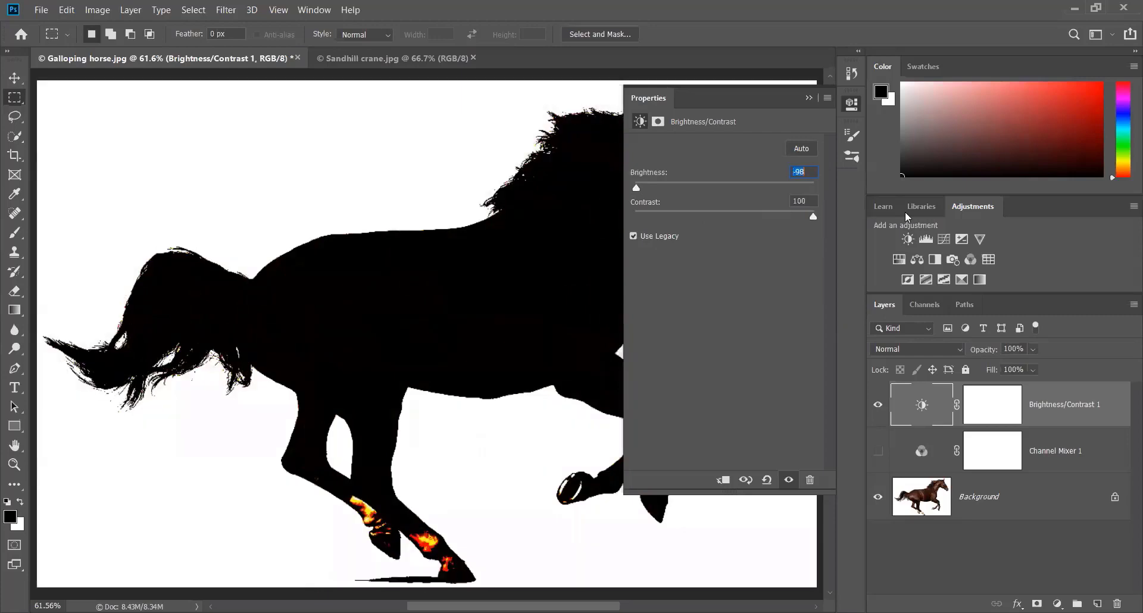
{"action": "left_click", "coordinate": [807, 99]}
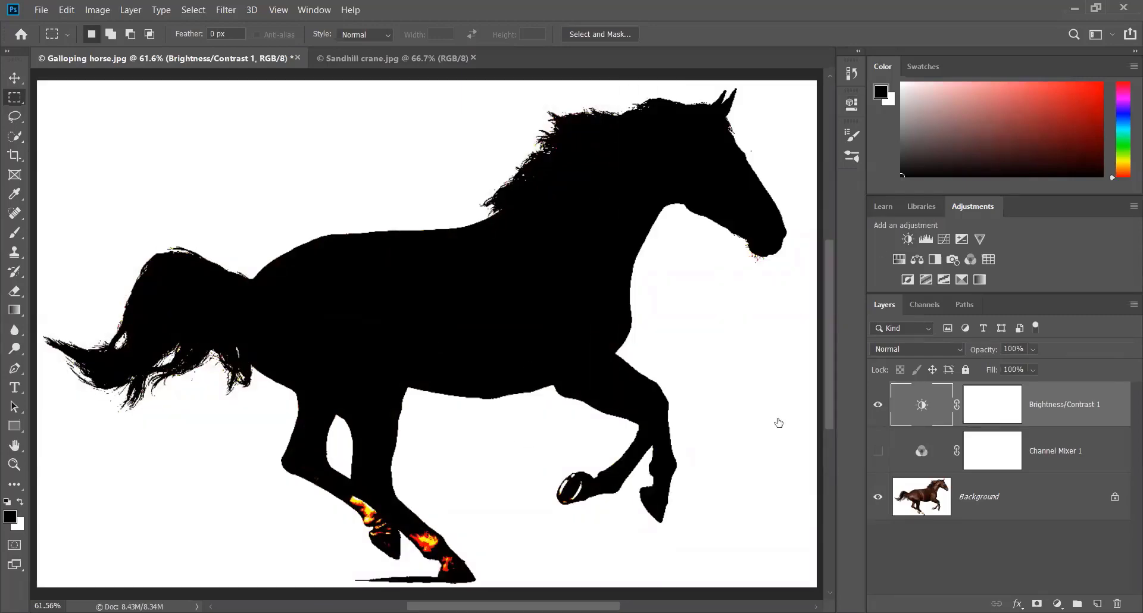
- Turn off Use Legacy on the Brightness/Contrast layer to clear its values, and close its settings
{"action": "double_click", "coordinate": [922, 406]}
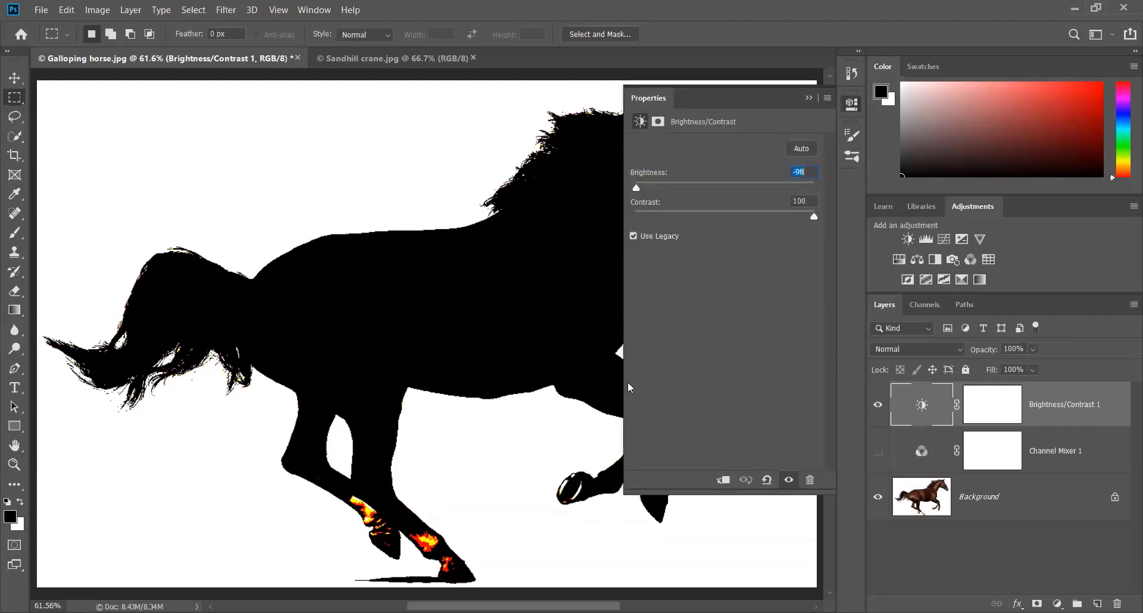
{"action": "left_click", "coordinate": [634, 236]}
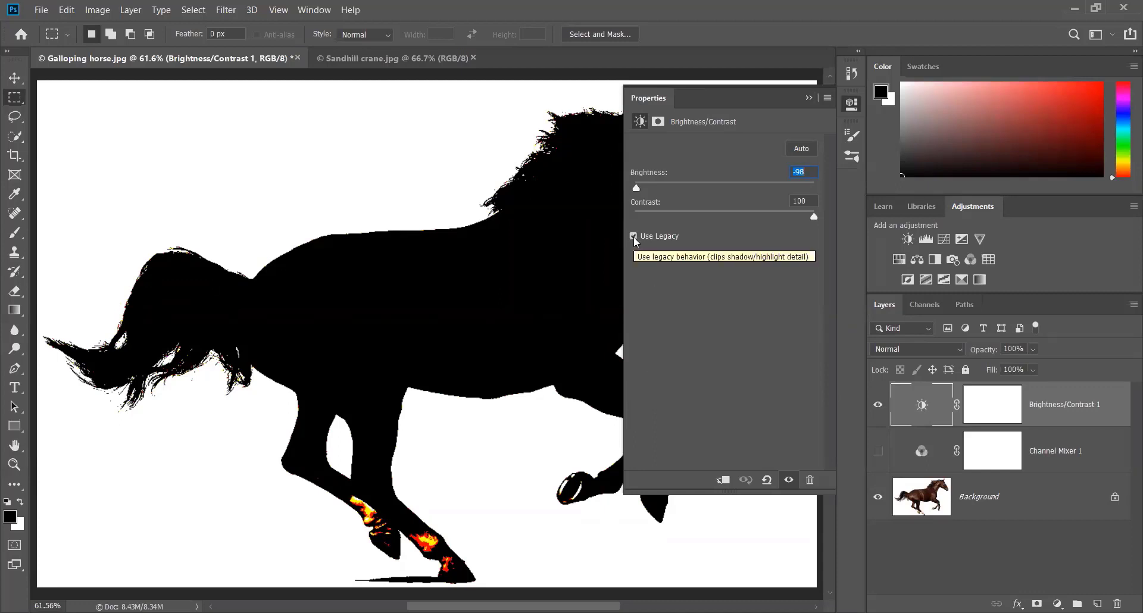
{"action": "left_click", "coordinate": [633, 236]}
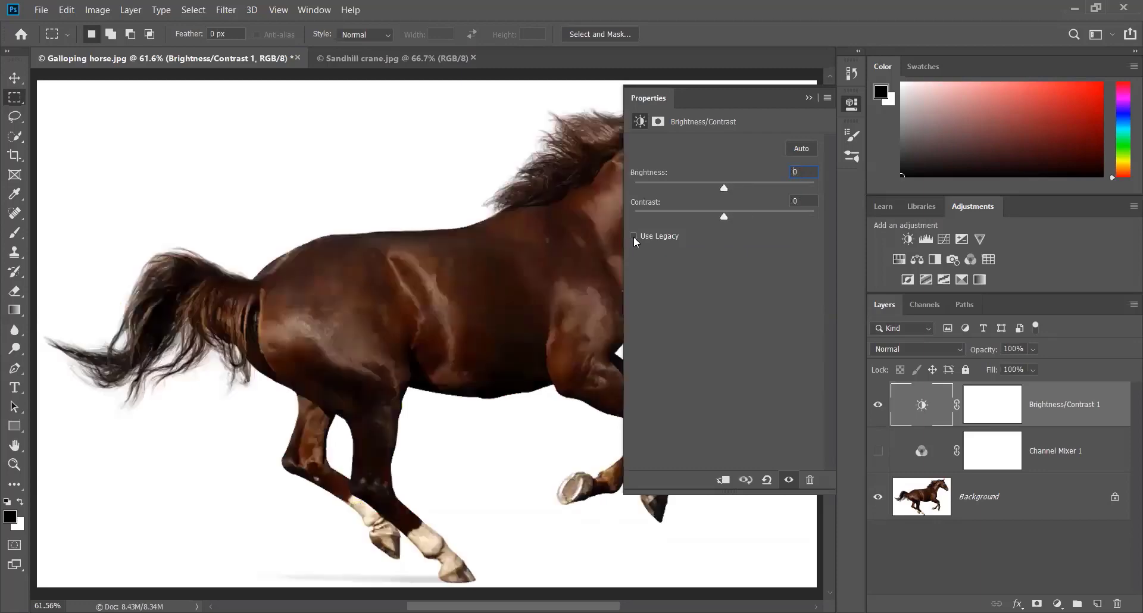
{"action": "left_click", "coordinate": [809, 98]}
- Show the Channel Mixer layer, and set the Brightness/Contrast layer to Use Legacy with a contrast of 100
{"action": "left_click", "coordinate": [877, 451]}
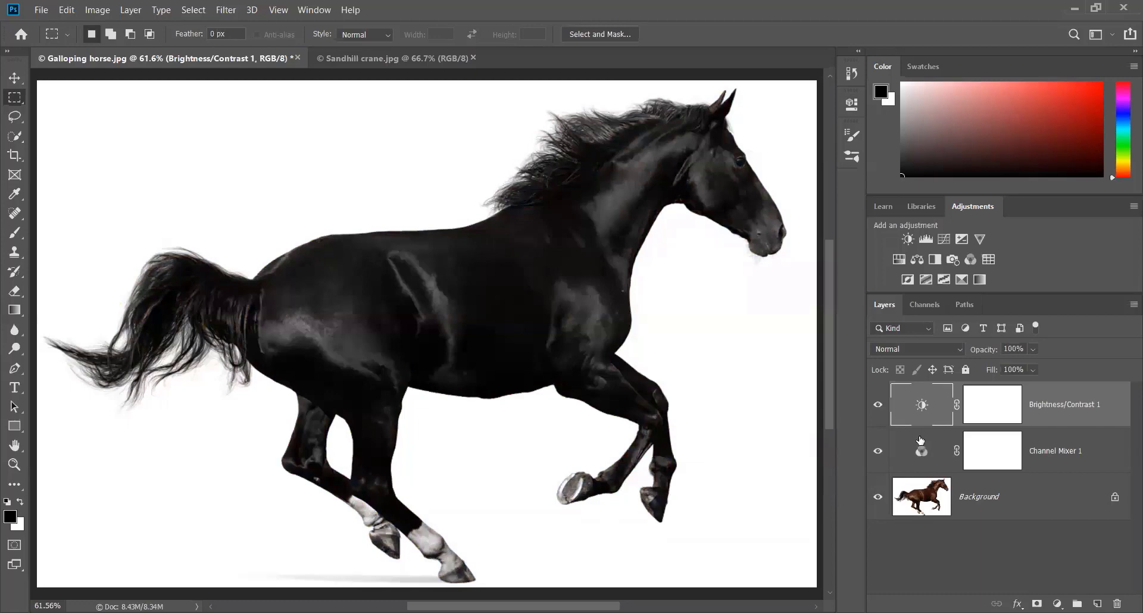
{"action": "double_click", "coordinate": [921, 405]}
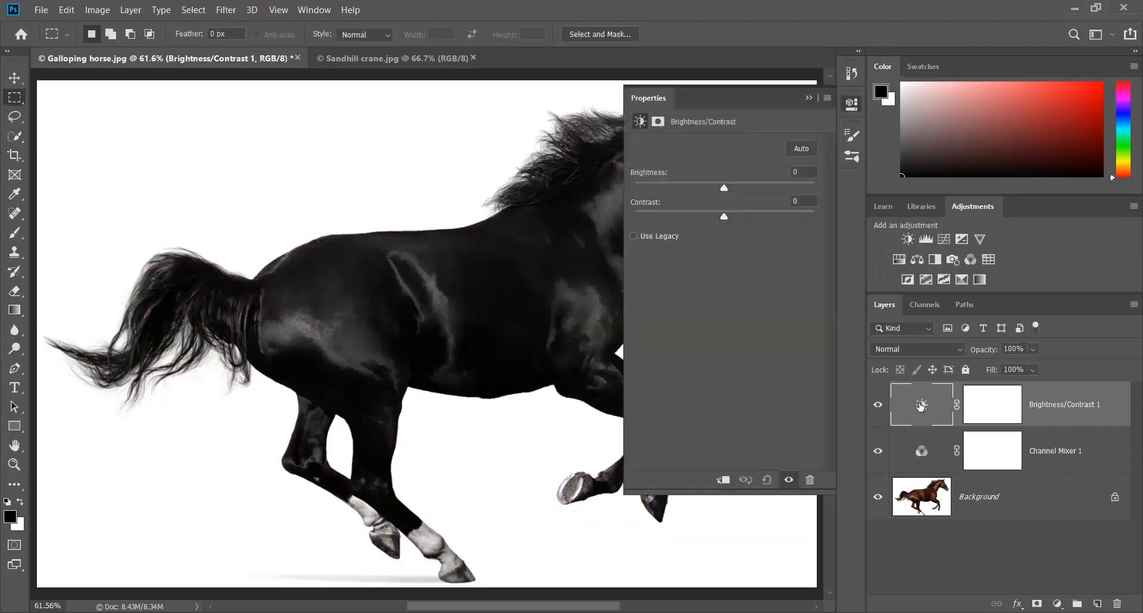
{"action": "left_click", "coordinate": [633, 235]}
{"action": "left_click_drag", "start_coordinate": [724, 216], "coordinate": [823, 216]}
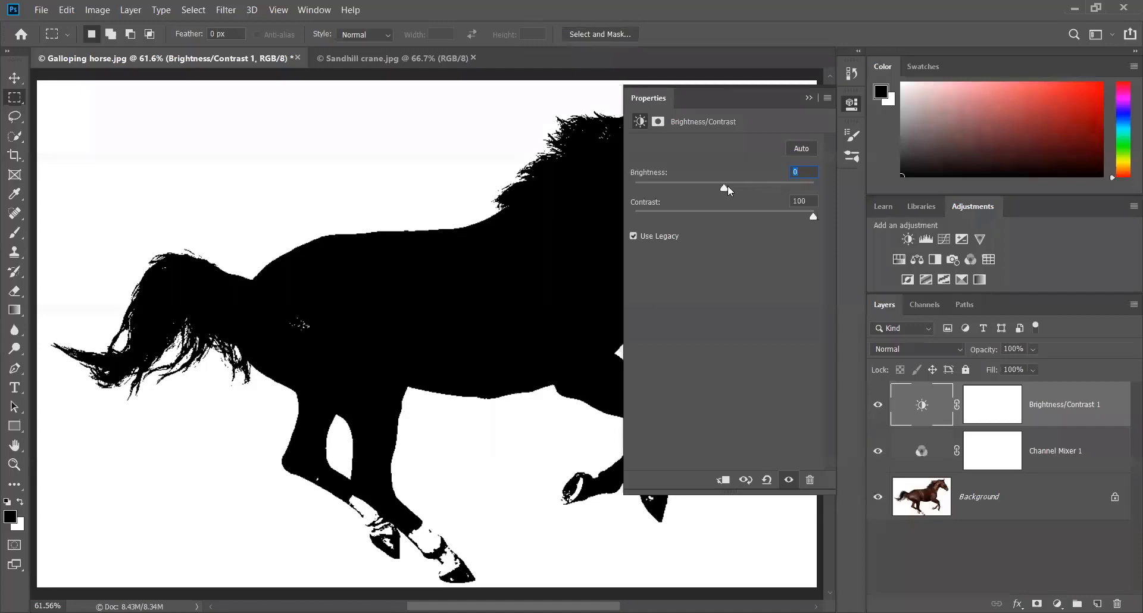
- Try a brightness of -100 on the Brightness/Contrast layer and inspect the mane's edge up close
{"action": "left_click_drag", "start_coordinate": [723, 187], "coordinate": [630, 188]}
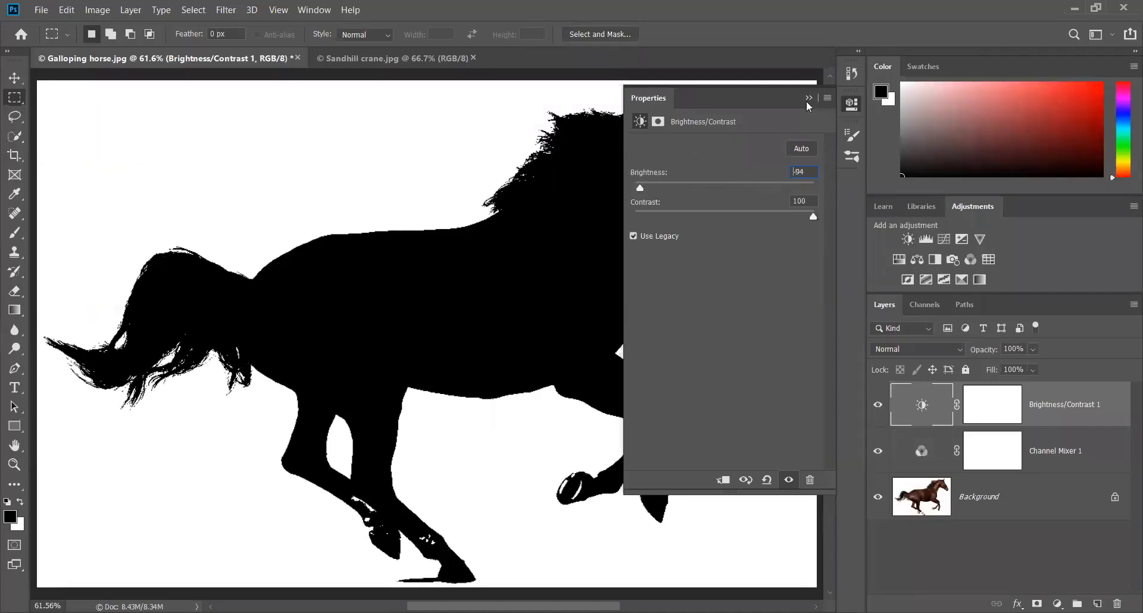
{"action": "key", "text": "shift+Down"}
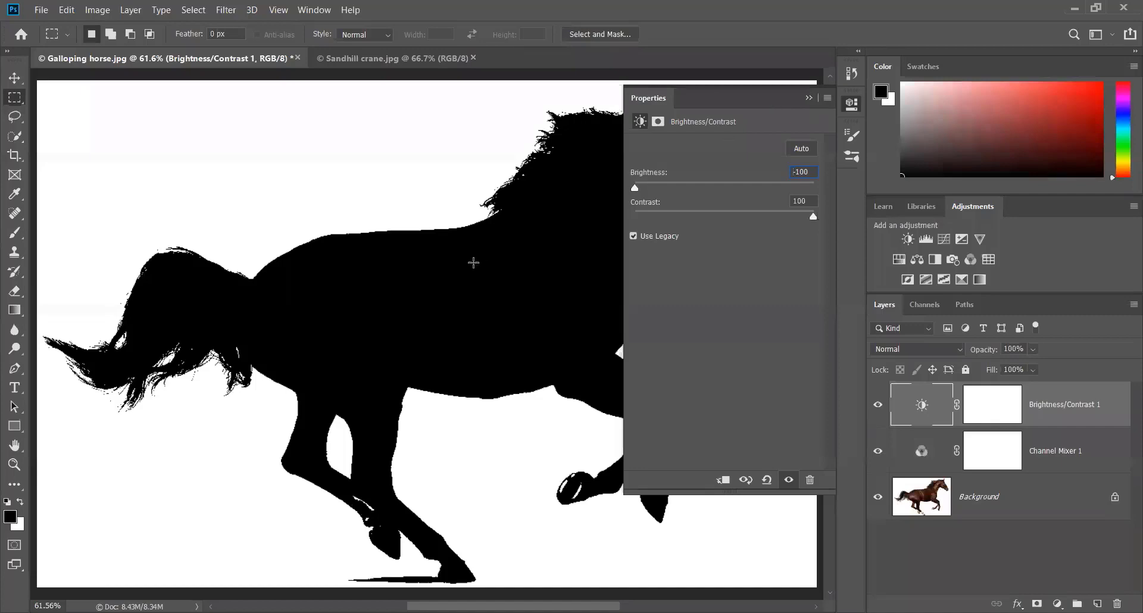
{"action": "left_click_drag", "start_coordinate": [479, 264], "coordinate": [218, 291]}
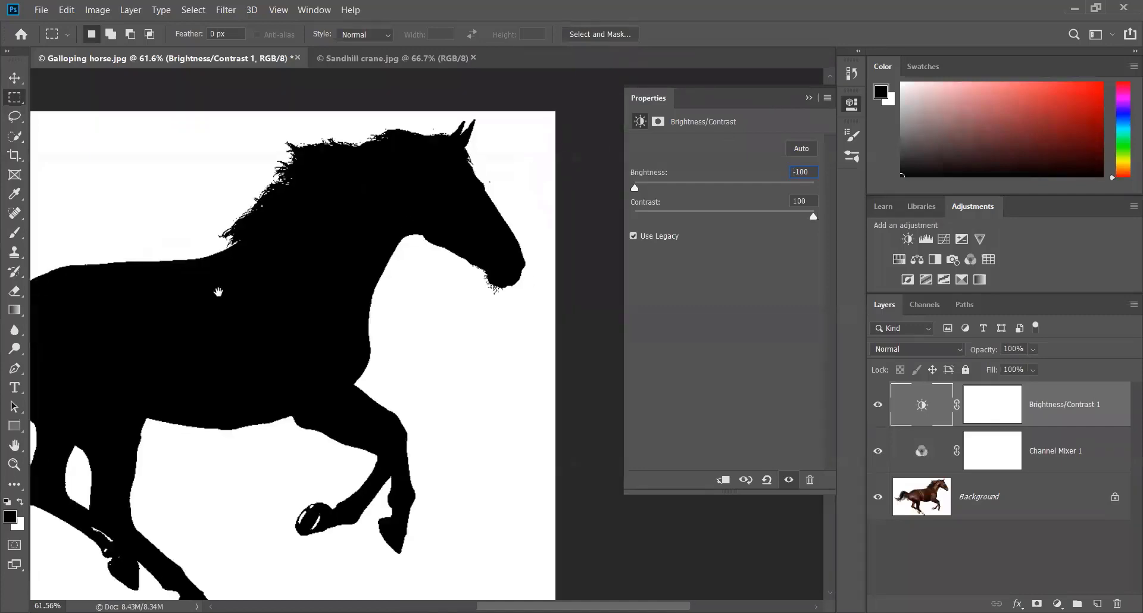
{"action": "scroll", "coordinate": [269, 223], "scroll_direction": "up", "scroll_amount": 4}
{"action": "scroll", "coordinate": [269, 223], "scroll_direction": "up", "scroll_amount": 3}
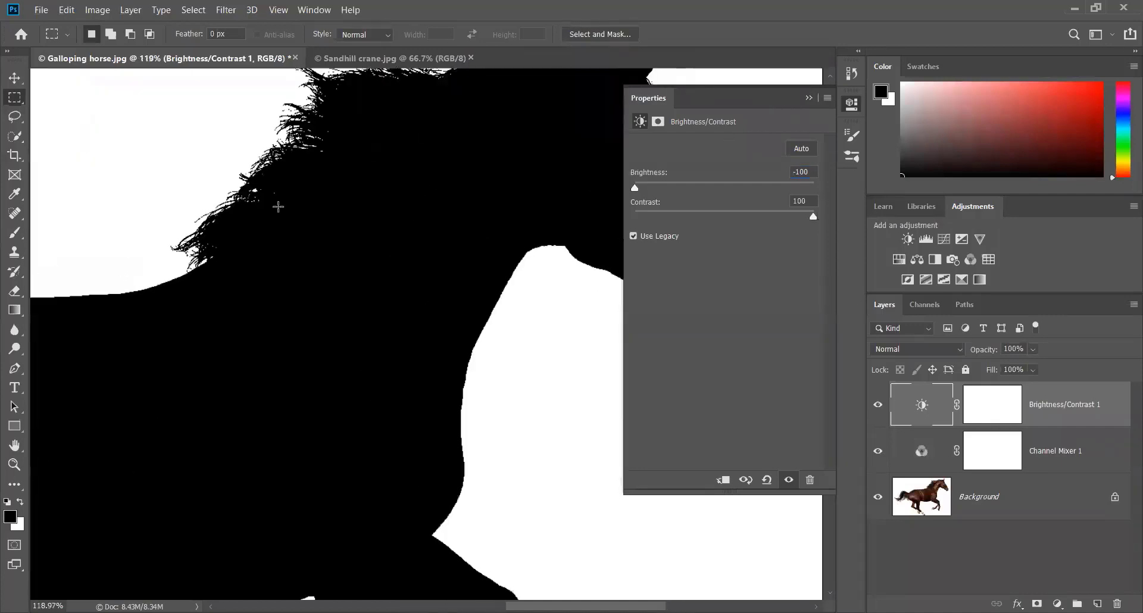
{"action": "left_click_drag", "start_coordinate": [278, 207], "coordinate": [284, 271]}
{"action": "scroll", "coordinate": [352, 185], "scroll_direction": "up", "scroll_amount": 2}
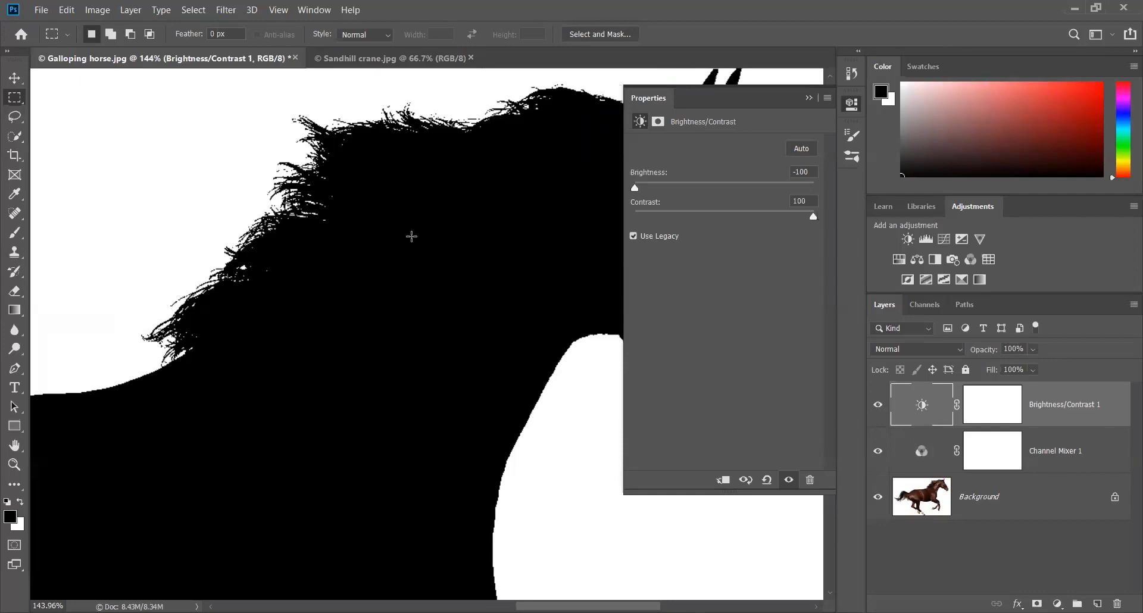
{"action": "left_click_drag", "start_coordinate": [420, 246], "coordinate": [472, 247]}
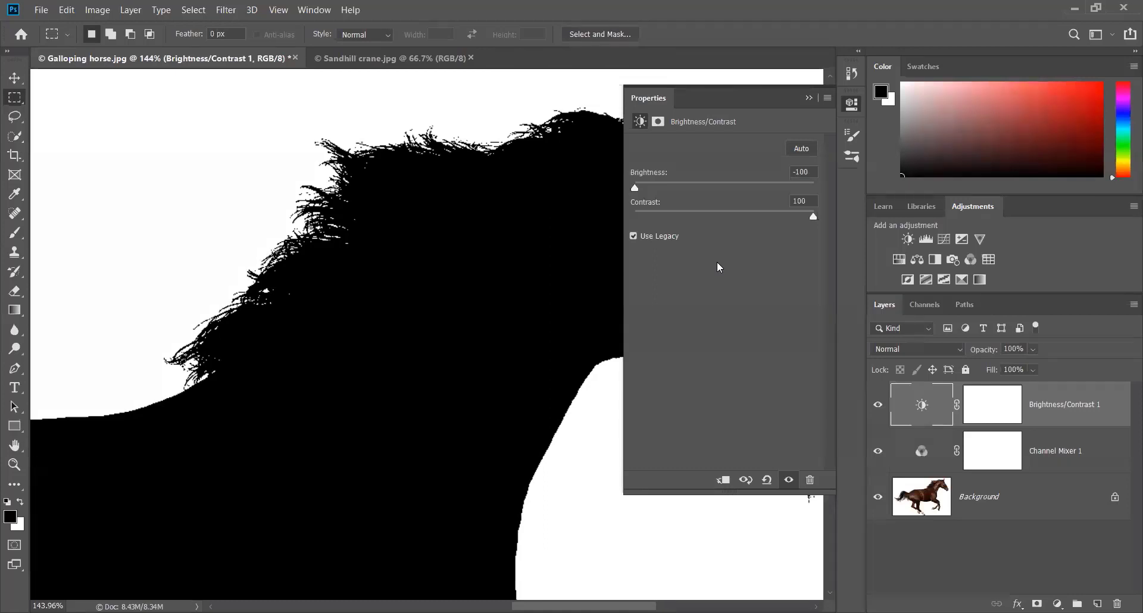
- Raise the Brightness/Contrast layer's brightness in increments of 10 to -50, comparing the fine hair detail in the mane
{"action": "left_click", "coordinate": [812, 168]}
{"action": "key", "text": "shift+Up"}
{"action": "key", "text": "shift+Up"}
{"action": "key", "text": "shift+Up"}
{"action": "key", "text": "shift+Up"}
{"action": "key", "text": "shift+Up"}
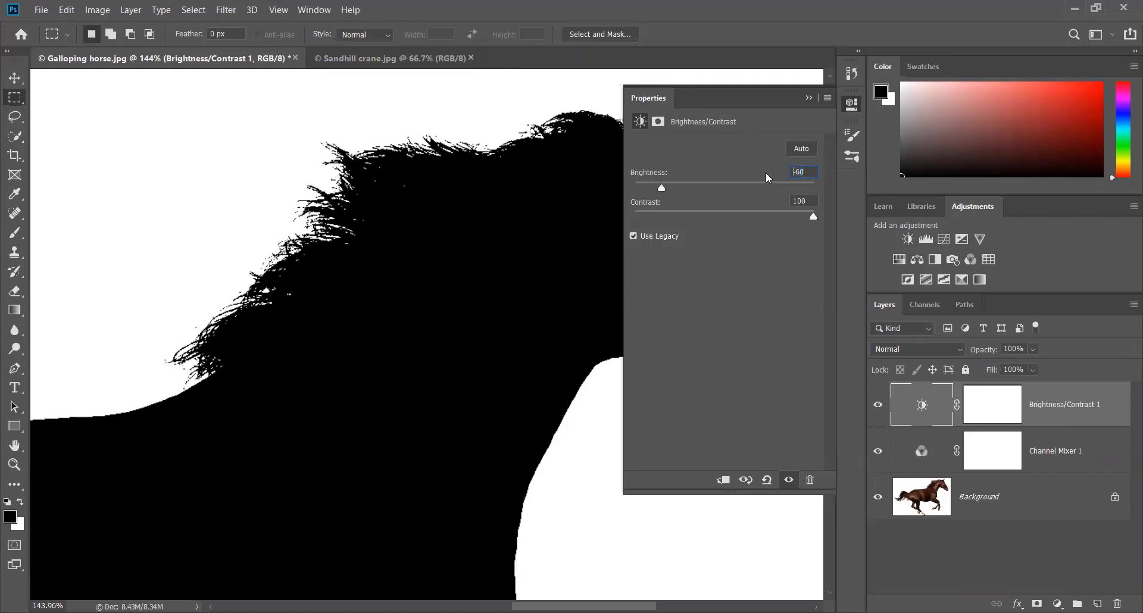
{"action": "key", "text": "shift+Down"}
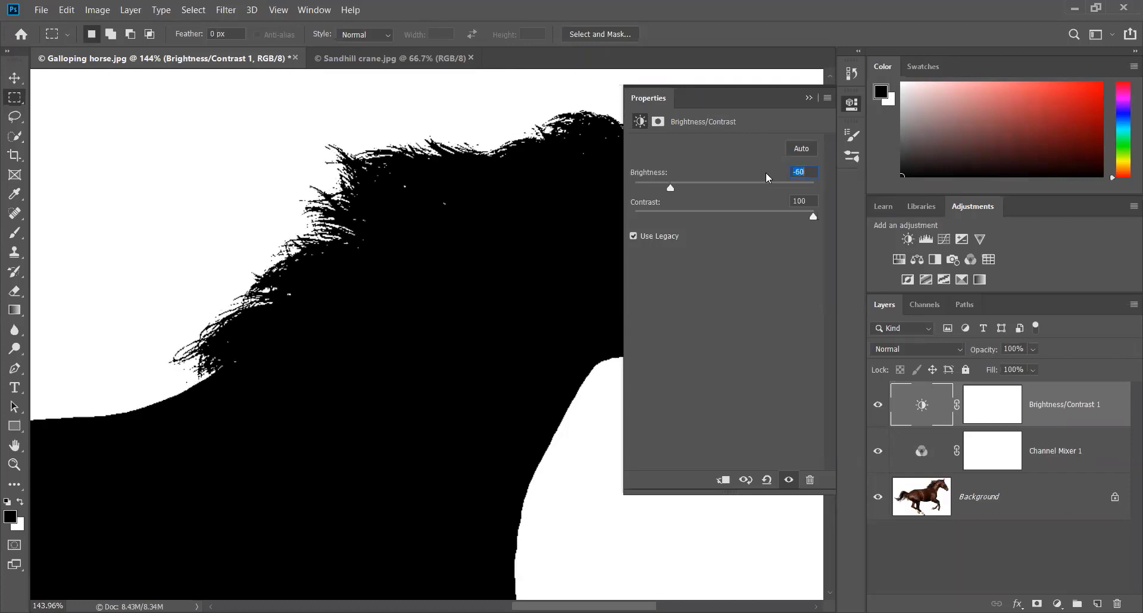
{"action": "key", "text": "shift+Up"}
{"action": "key", "text": "shift+Down"}
{"action": "key", "text": "shift+Down"}
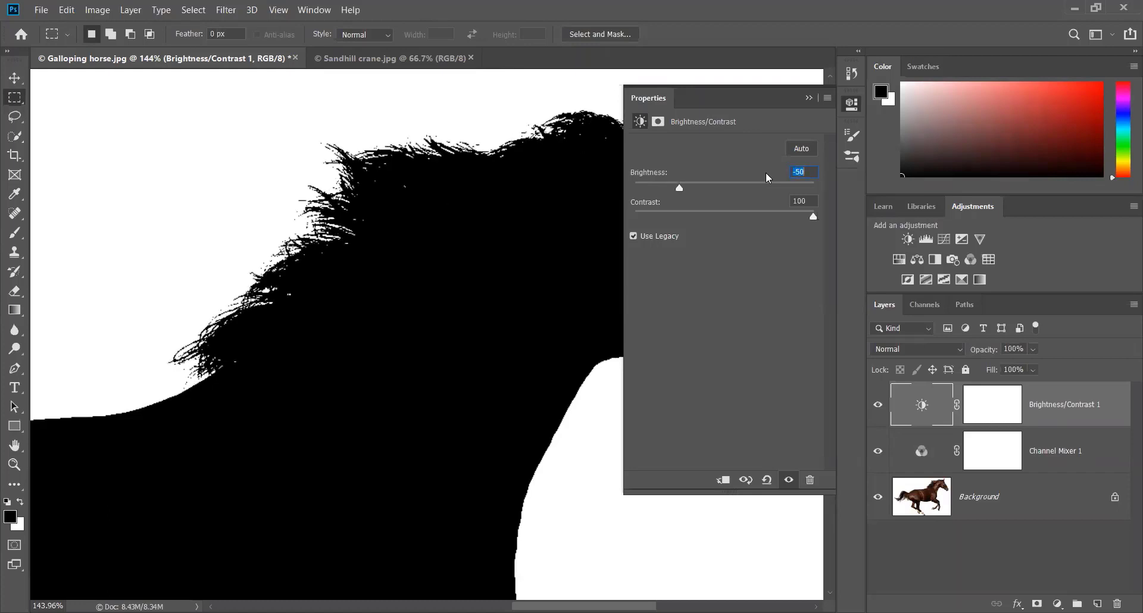
{"action": "key", "text": "shift+Up"}
{"action": "key", "text": "shift+Up"}
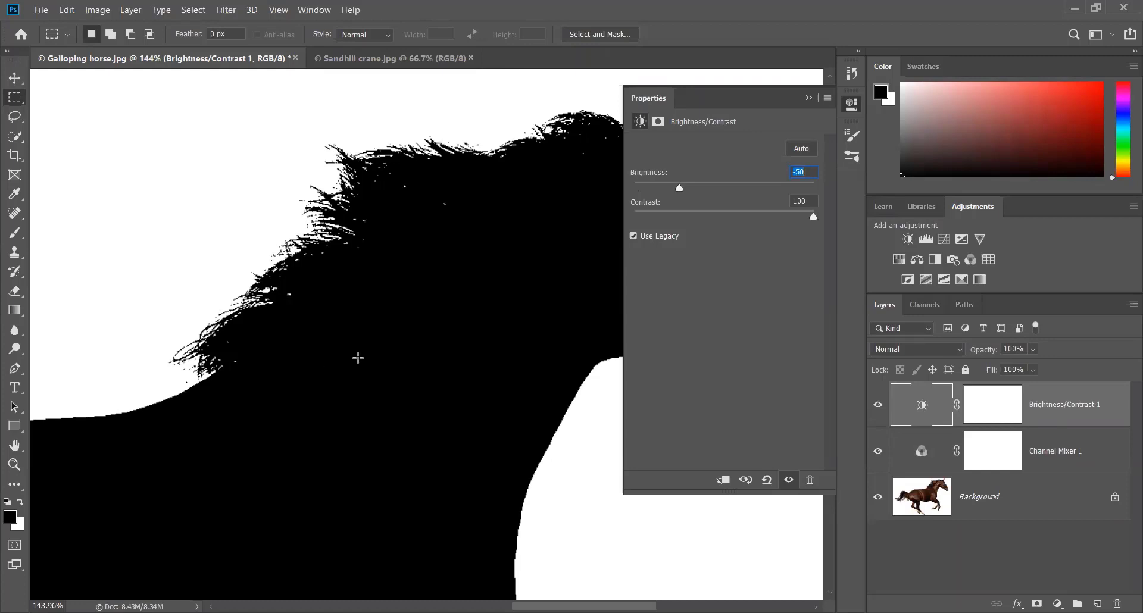
- Lower the Brightness/Contrast layer's contrast to 50 in increments of 10 with the horse's body and legs in view
{"action": "left_click_drag", "start_coordinate": [306, 415], "coordinate": [523, 247]}
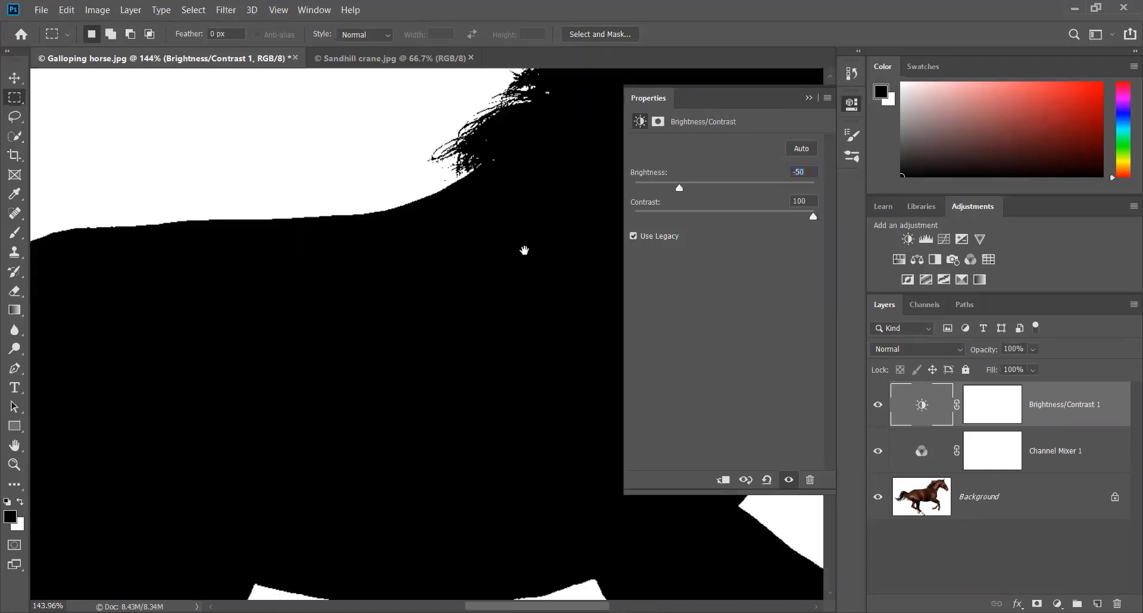
{"action": "left_click_drag", "start_coordinate": [365, 351], "coordinate": [357, 310]}
{"action": "scroll", "coordinate": [357, 309], "scroll_direction": "down", "scroll_amount": 5}
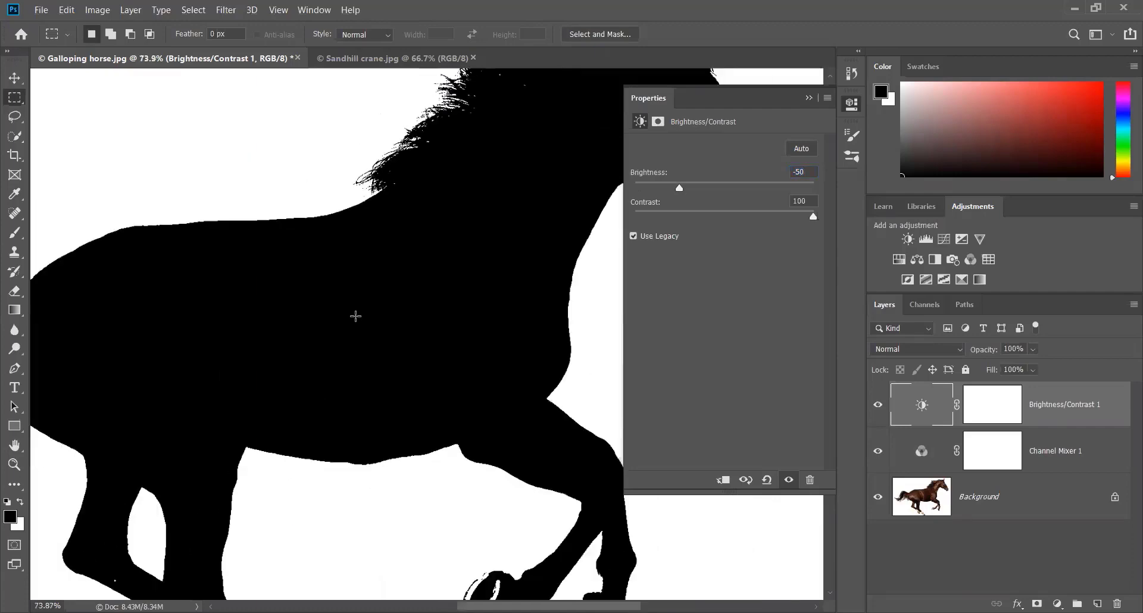
{"action": "scroll", "coordinate": [355, 316], "scroll_direction": "down", "scroll_amount": 2}
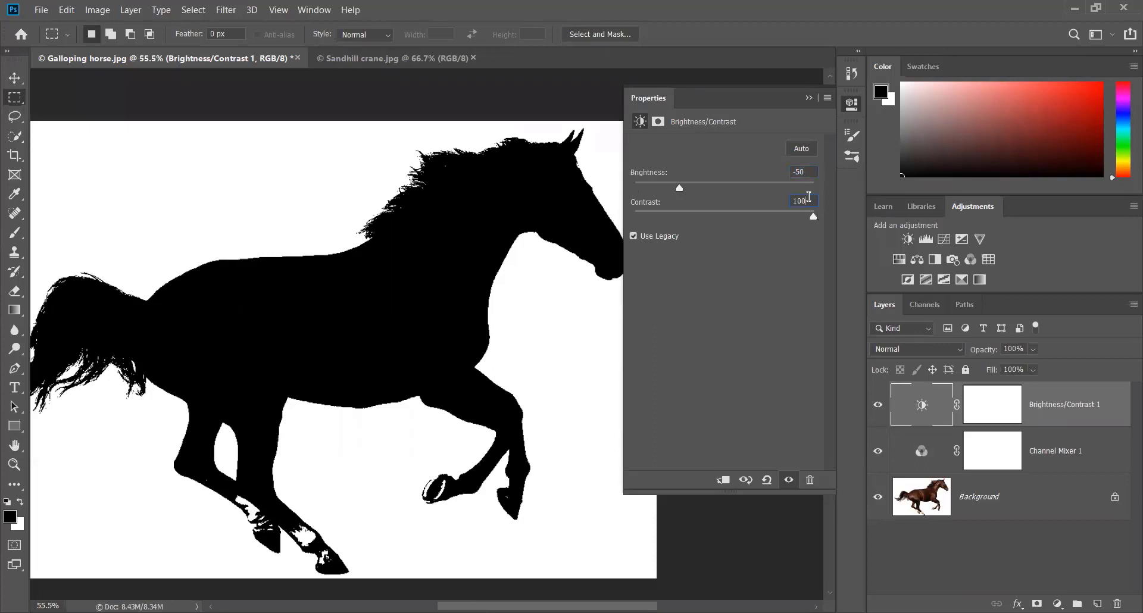
{"action": "key", "text": "shift+Down"}
{"action": "key", "text": "shift+Down"}
{"action": "key", "text": "shift+Down"}
{"action": "key", "text": "shift+Down"}
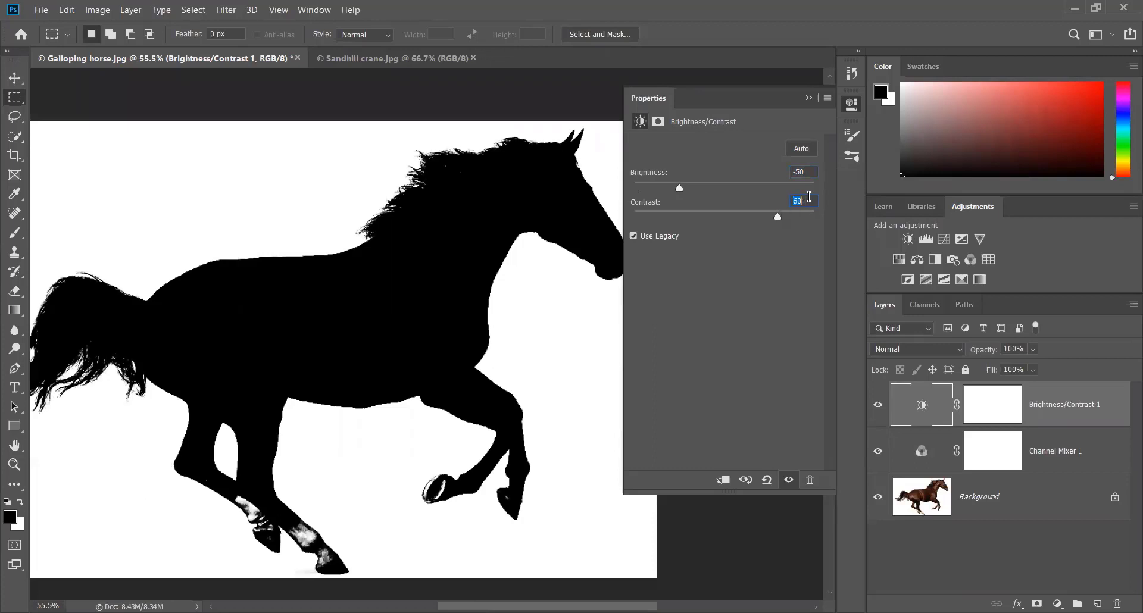
{"action": "key", "text": "shift+Down"}
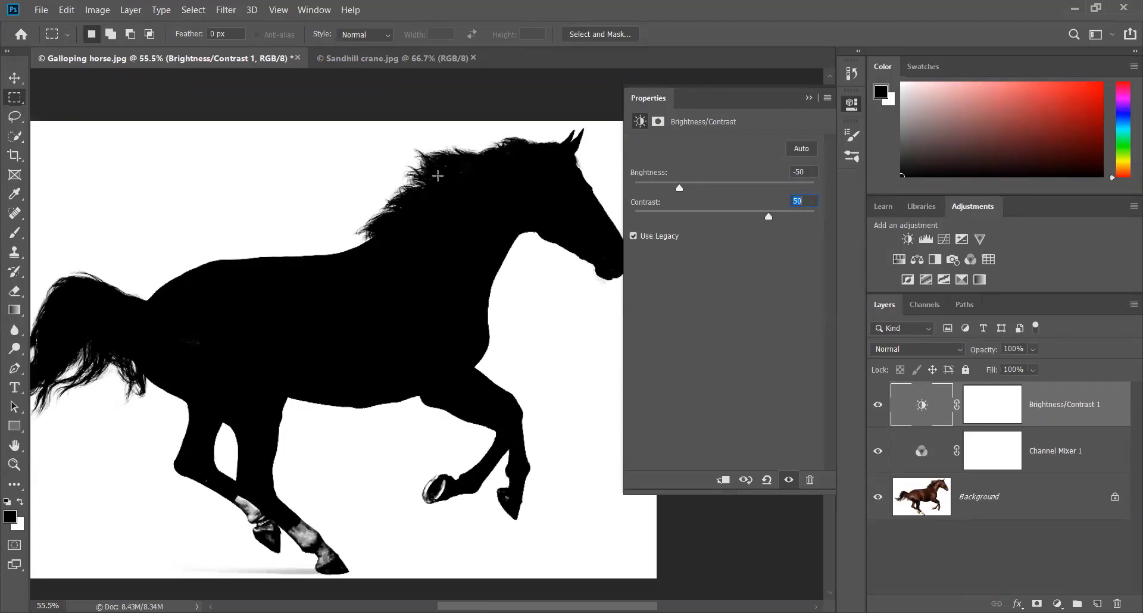
- Inspect the mane at 200% and try a brightness of -100 with a contrast of 100 on the Brightness/Contrast layer
{"action": "key", "text": "ctrl+plus"}
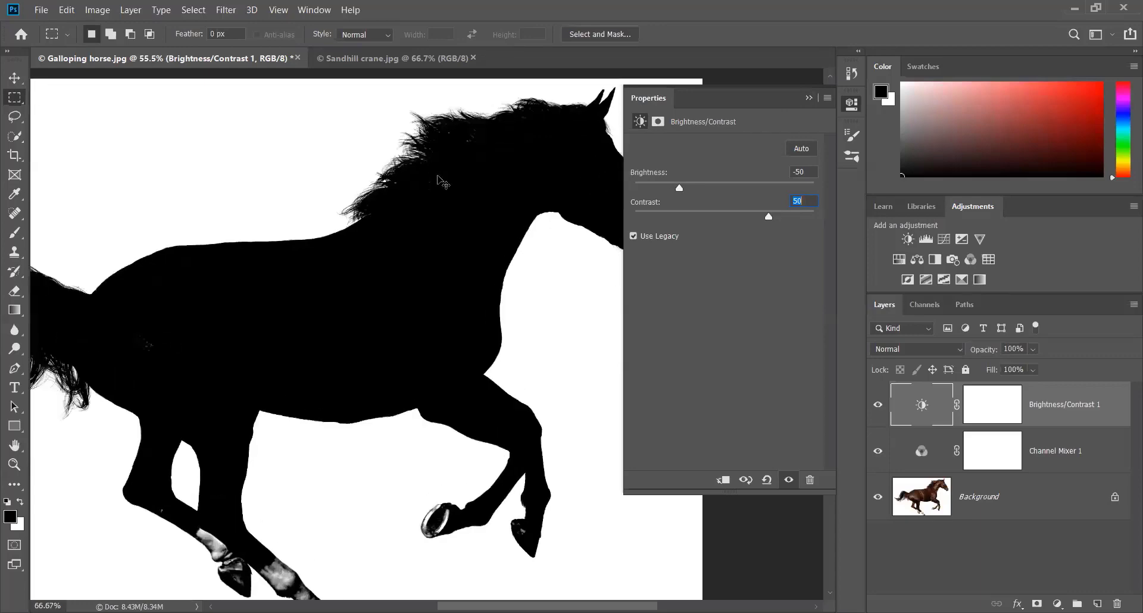
{"action": "key", "text": "ctrl+plus"}
{"action": "key", "text": "ctrl+plus"}
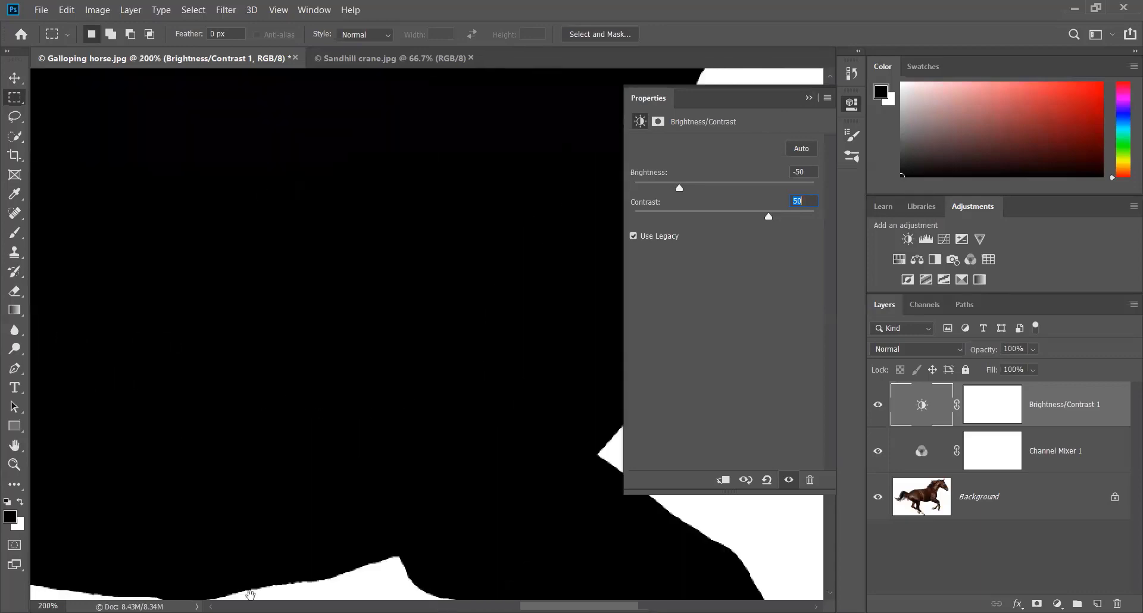
{"action": "left_click_drag", "start_coordinate": [439, 171], "coordinate": [324, 381]}
{"action": "left_click_drag", "start_coordinate": [475, 429], "coordinate": [614, 512]}
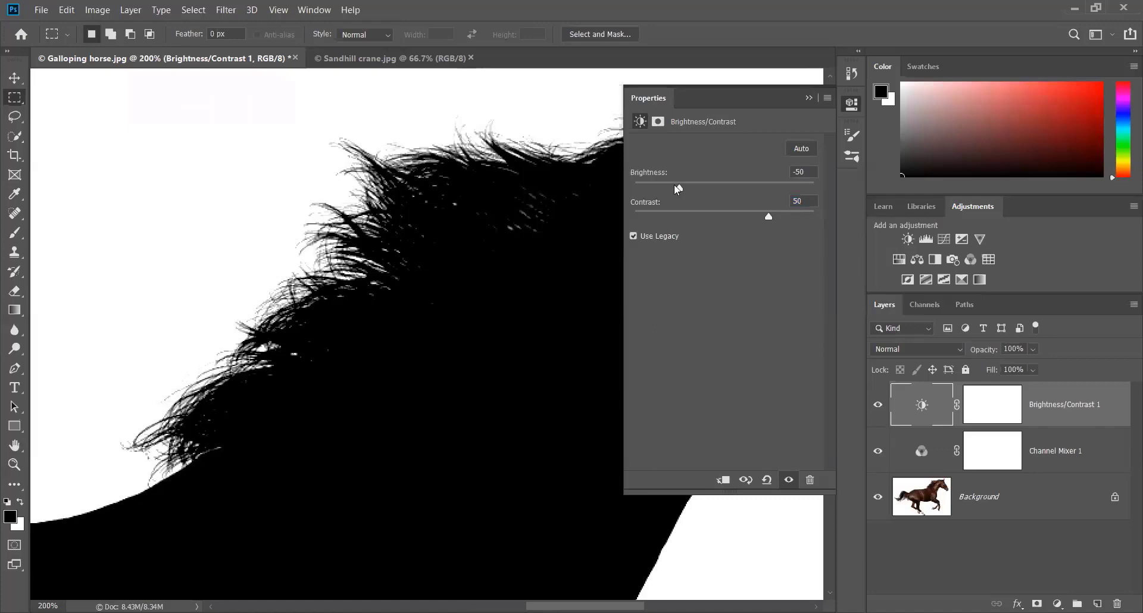
{"action": "left_click_drag", "start_coordinate": [678, 187], "coordinate": [625, 198]}
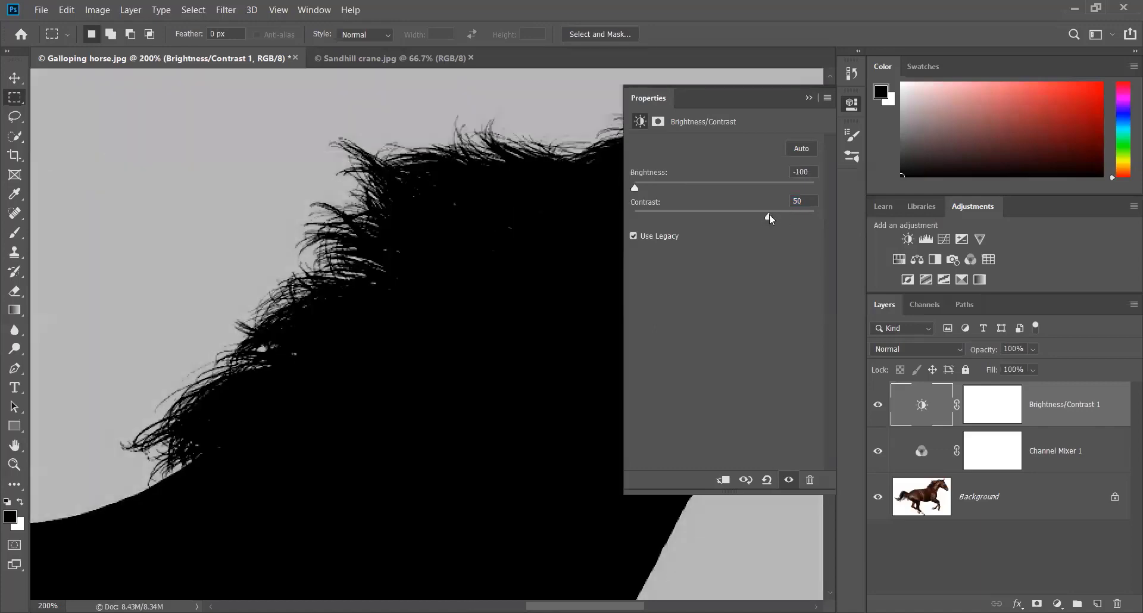
{"action": "left_click_drag", "start_coordinate": [769, 213], "coordinate": [815, 216]}
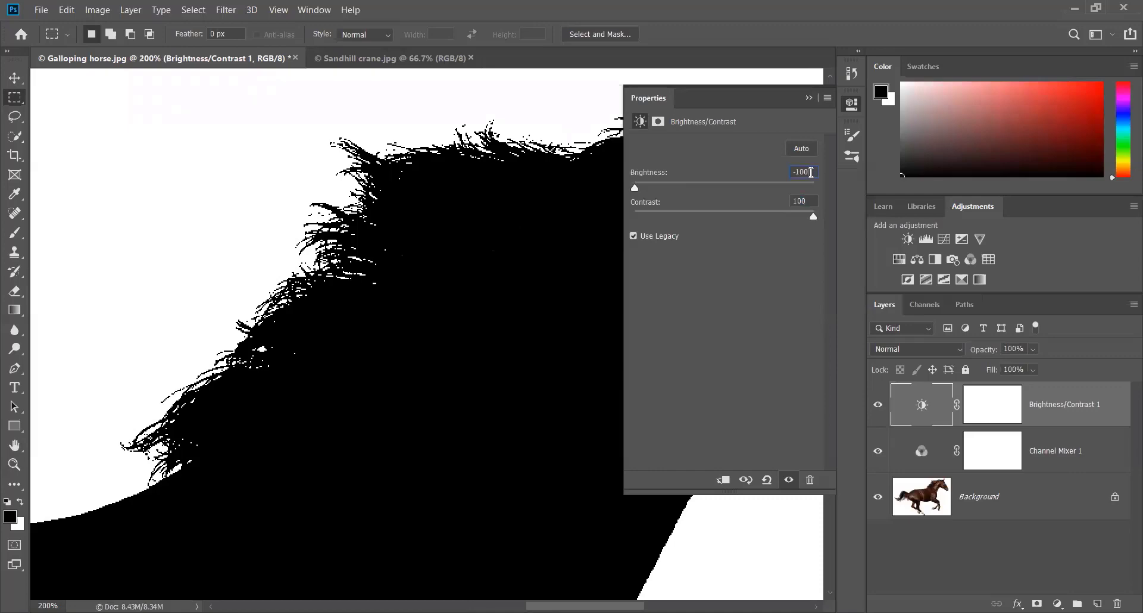
- Set the Brightness/Contrast layer's brightness to -50 and its contrast to 50, stepping each value in increments of 10
{"action": "key", "text": "shift+Up"}
{"action": "key", "text": "shift+Up"}
{"action": "key", "text": "shift+Up"}
{"action": "key", "text": "shift+Up"}
{"action": "key", "text": "shift+Up"}
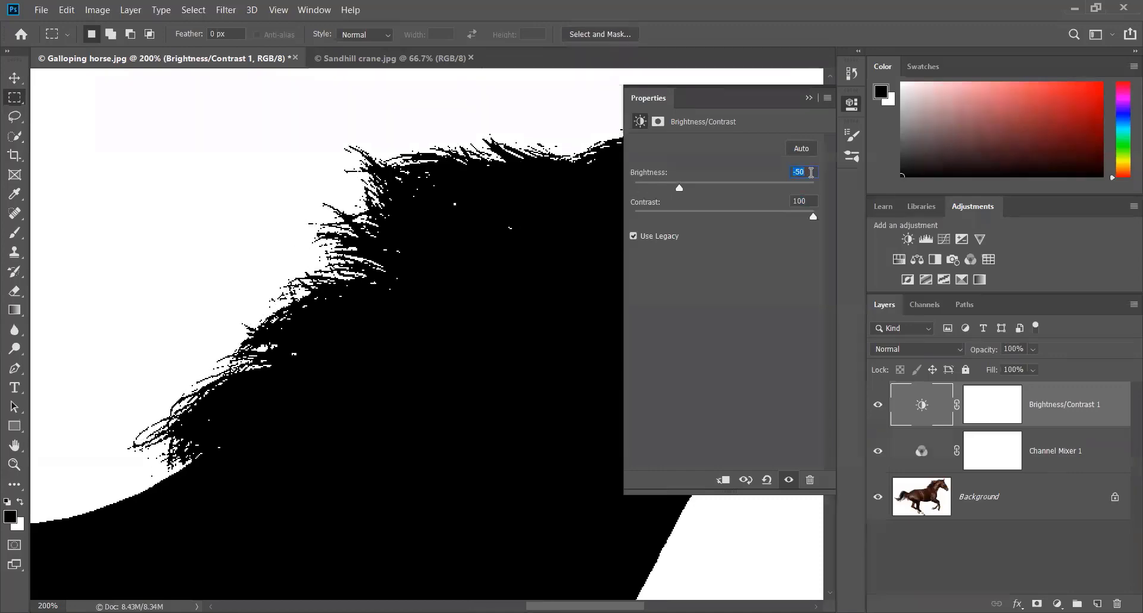
{"action": "key", "text": "Tab"}
{"action": "key", "text": "shift+Down"}
{"action": "key", "text": "shift+Down"}
{"action": "key", "text": "shift+Down"}
{"action": "key", "text": "shift+Down"}
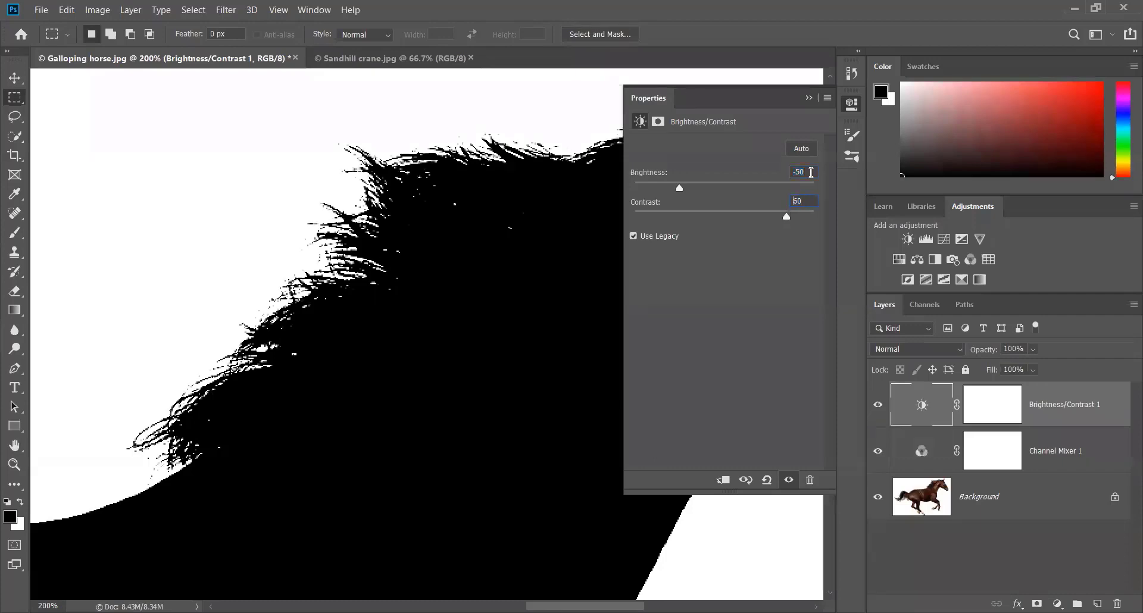
{"action": "key", "text": "shift+Down"}
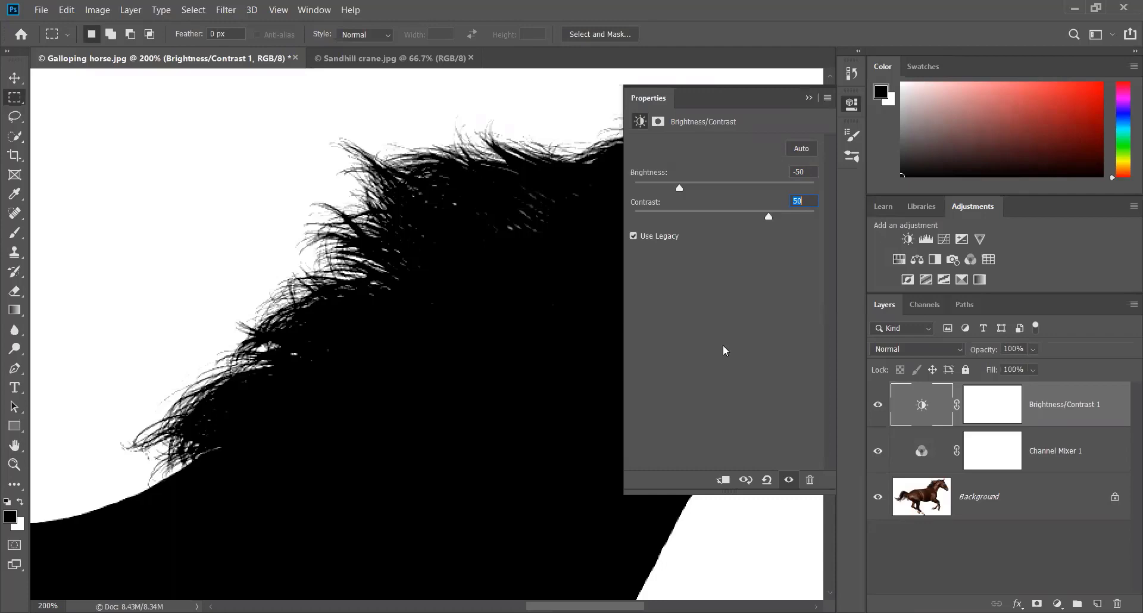
- Close the adjustment settings and compare the whole horse with the Brightness/Contrast layer hidden and shown
{"action": "left_click", "coordinate": [807, 98]}
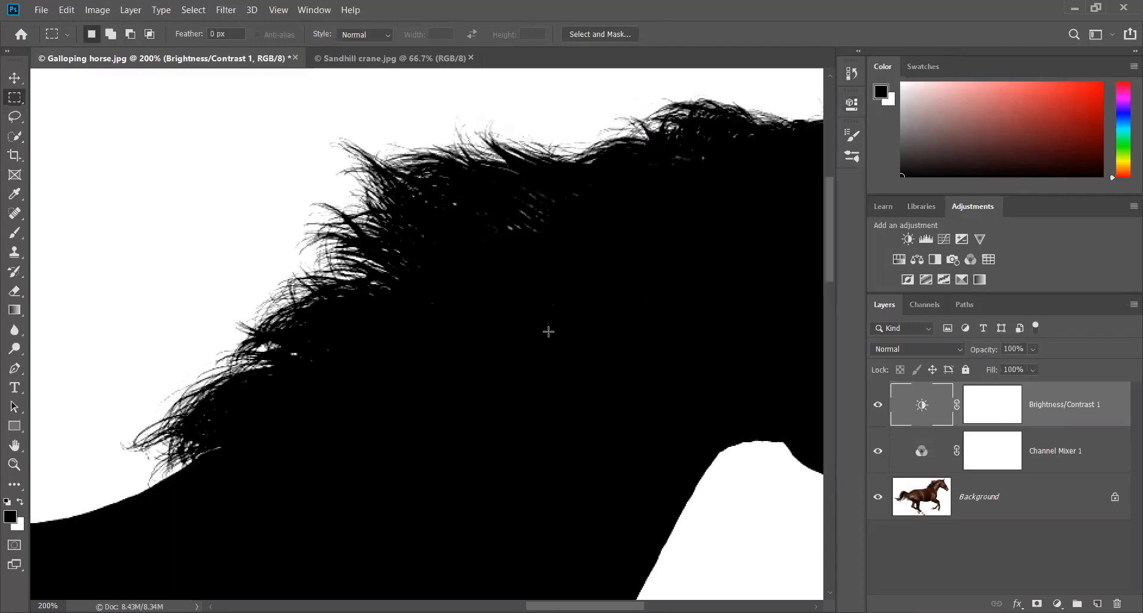
{"action": "key", "text": "ctrl+0"}
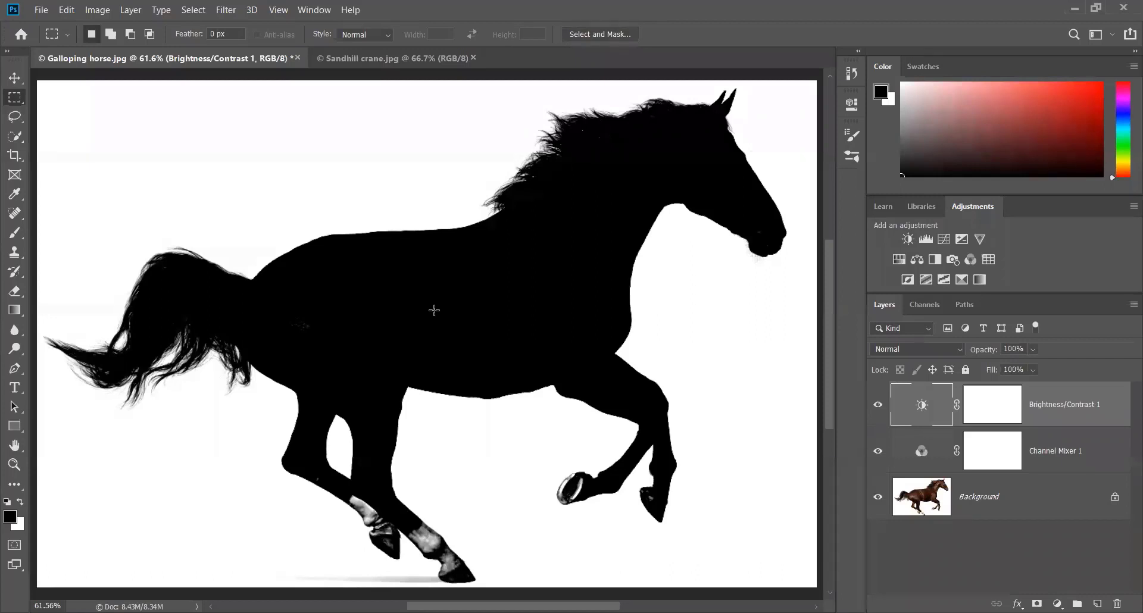
{"action": "left_click", "coordinate": [877, 406]}
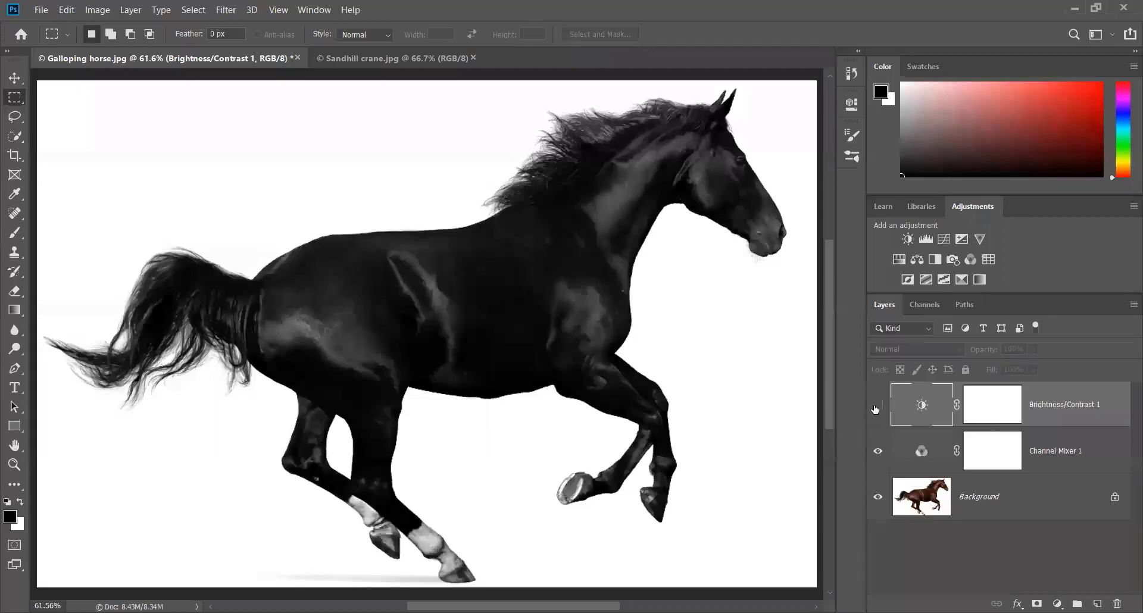
{"action": "left_click", "coordinate": [877, 405]}
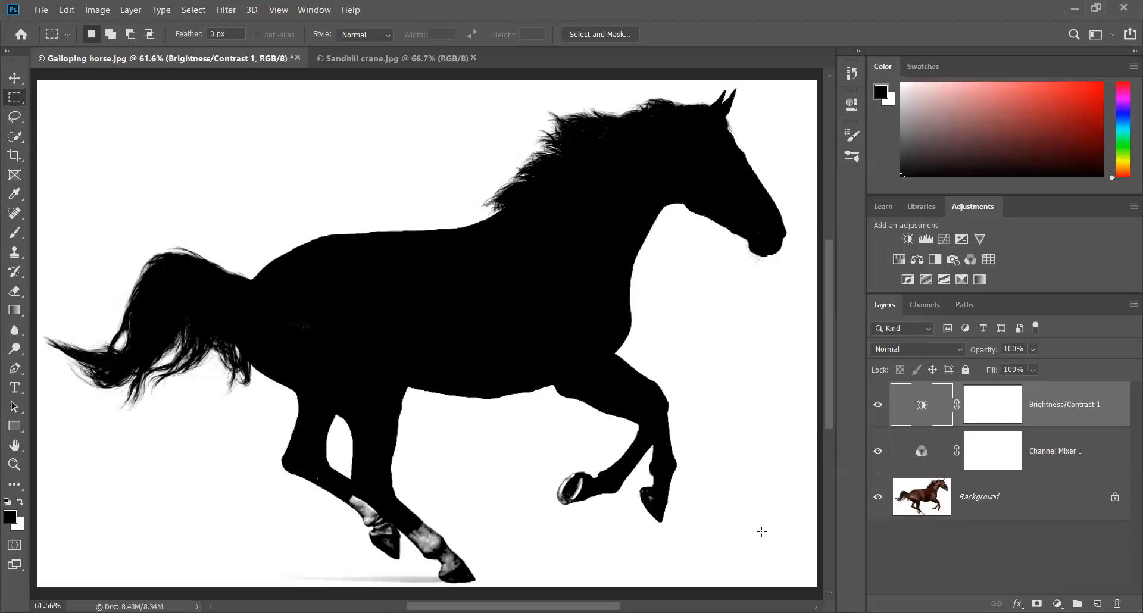
- Mark the hind and front lower legs with two combined rectangular selections, and clear the selection
{"action": "left_click_drag", "start_coordinate": [276, 455], "coordinate": [523, 588]}
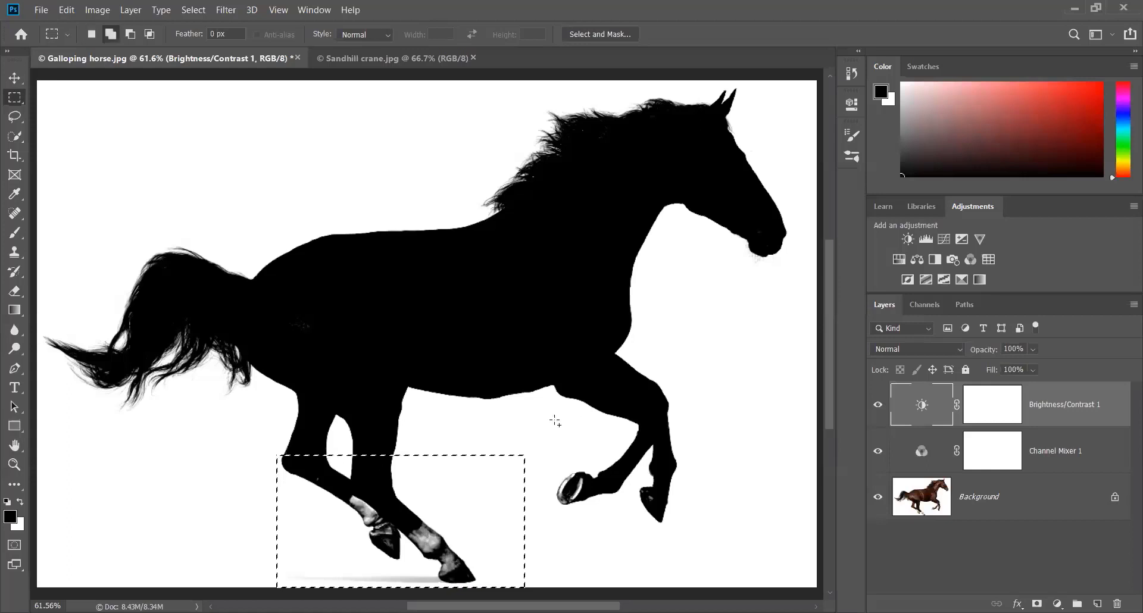
{"action": "left_click_drag", "start_coordinate": [555, 420], "coordinate": [702, 544]}
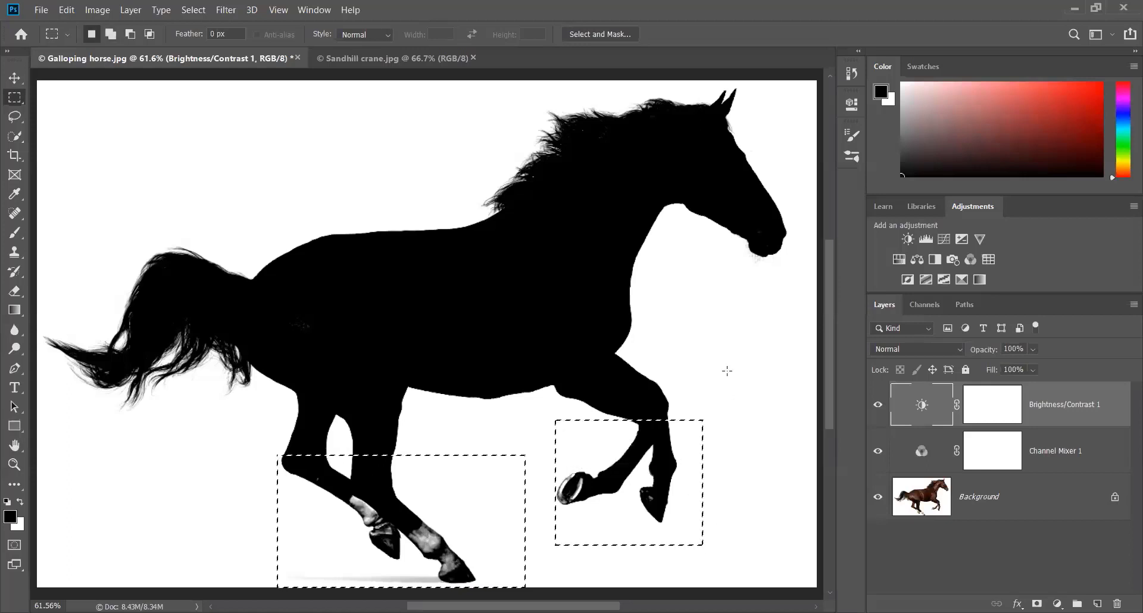
{"action": "key", "text": "ctrl+d"}
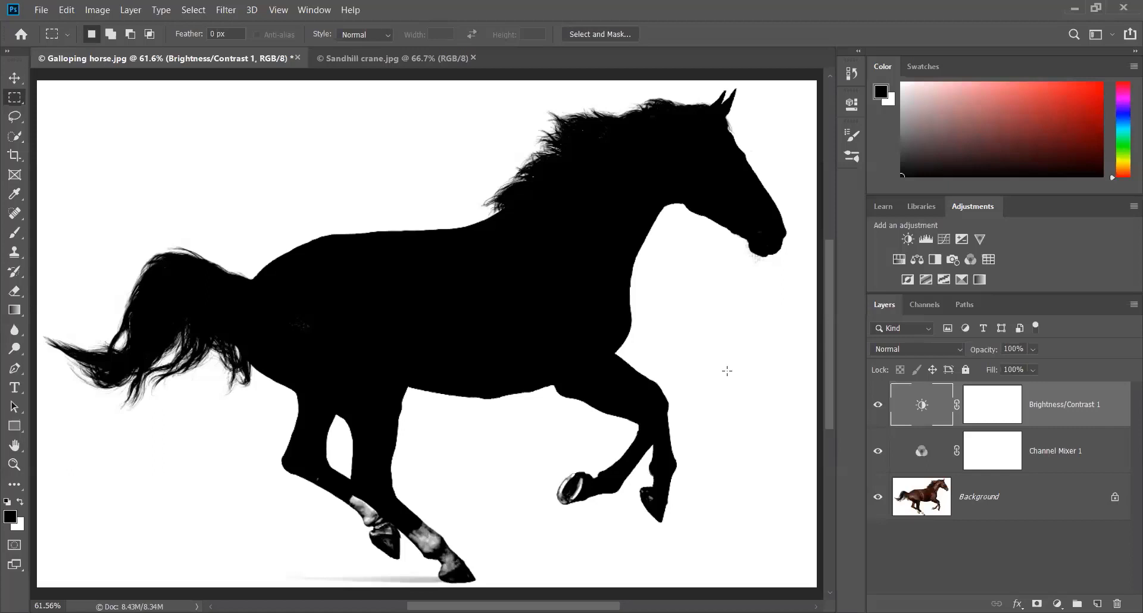